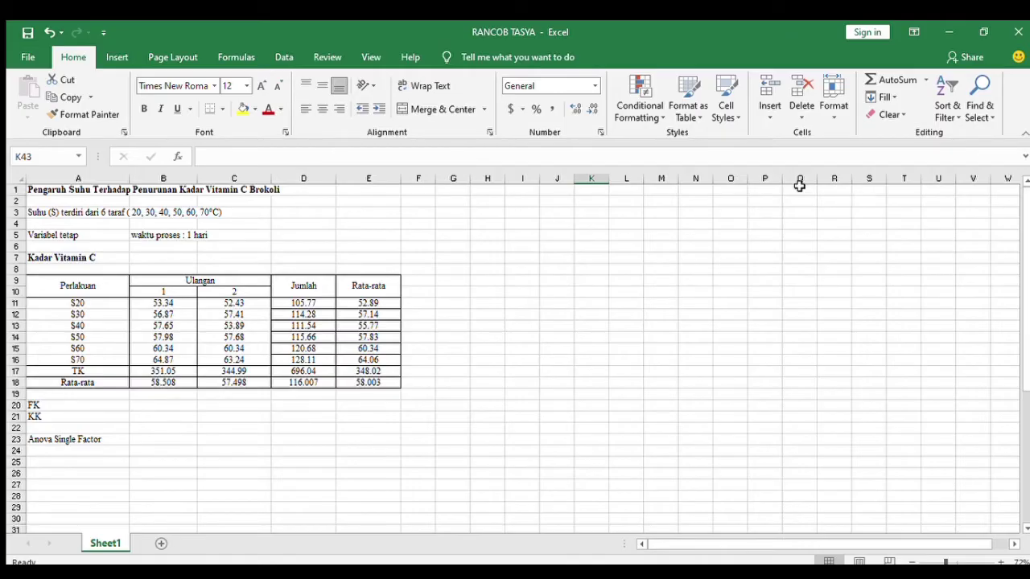
ctrl+scroll(473, 235, up, 3)
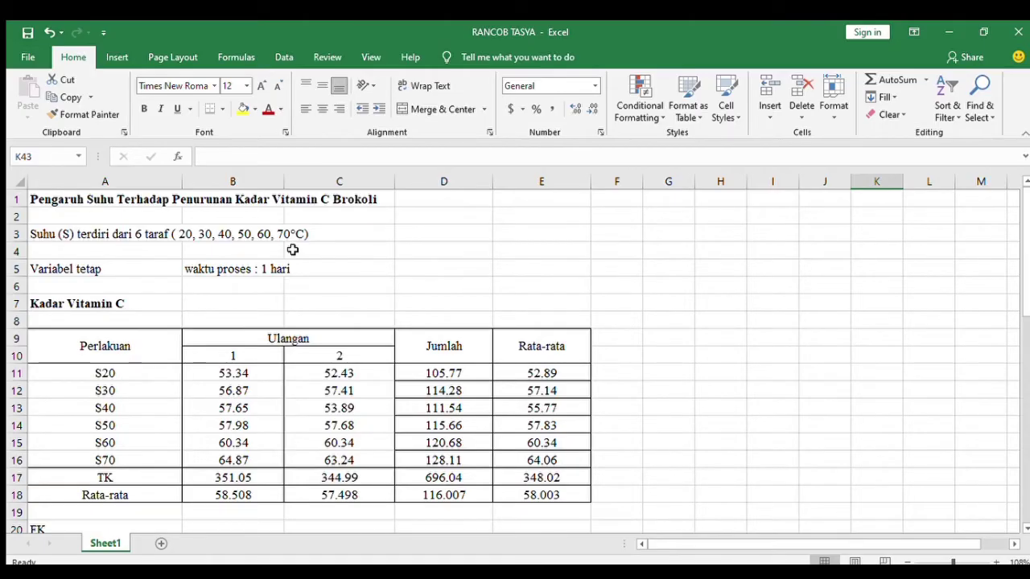
click(255, 375)
key(Right)
key(Up)
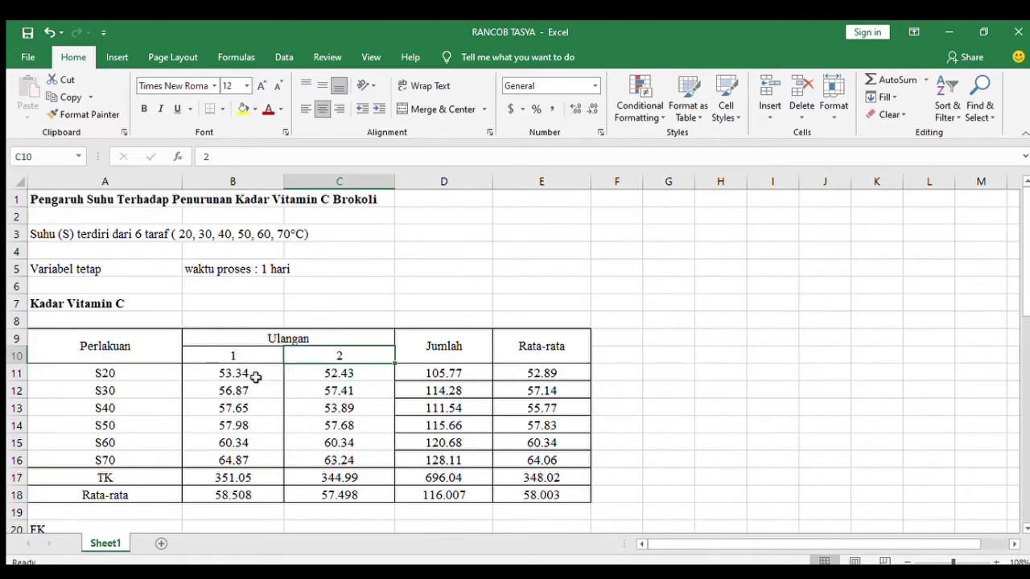
key(Left)
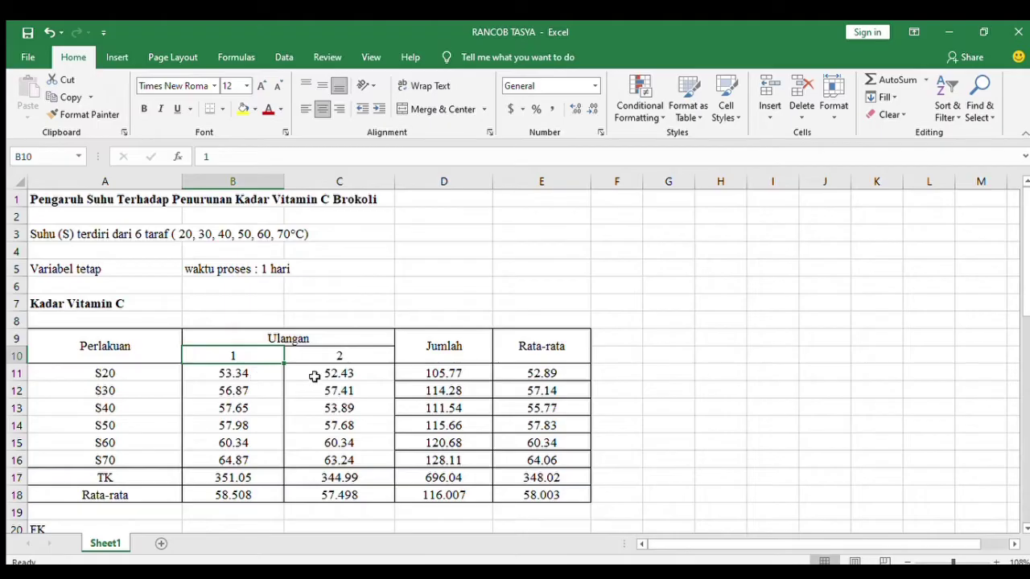
Step: Check the formula =SUM(B11:C11) for S20 and fill it down the Jumlah column through S70
click(426, 373)
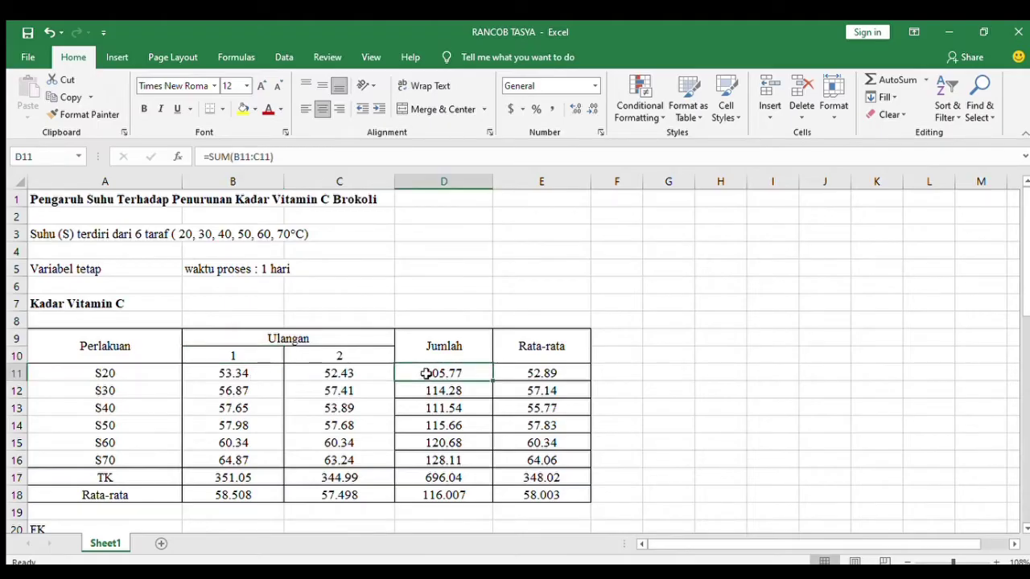
double_click(426, 373)
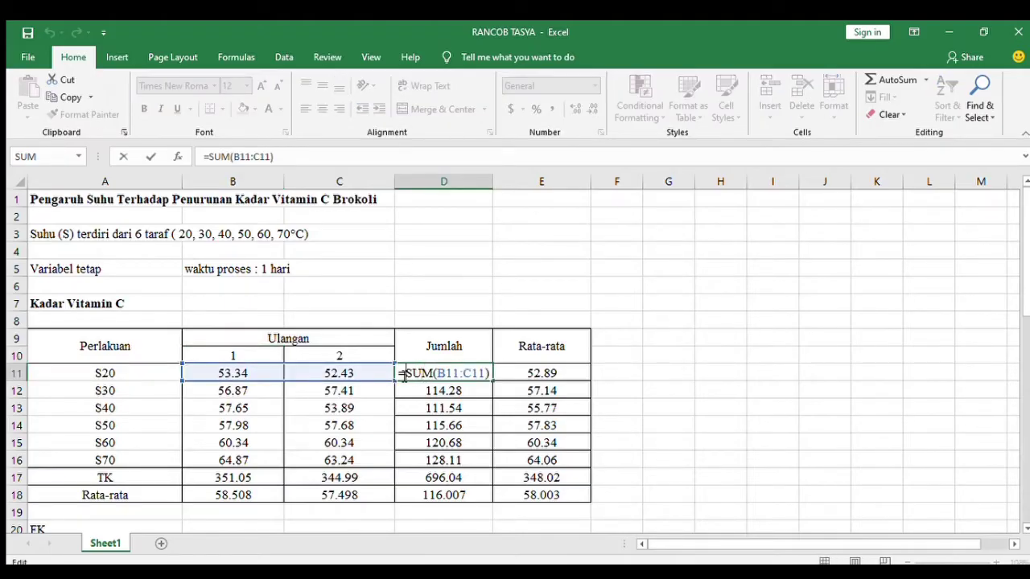
click(453, 373)
key(ctrl+Return)
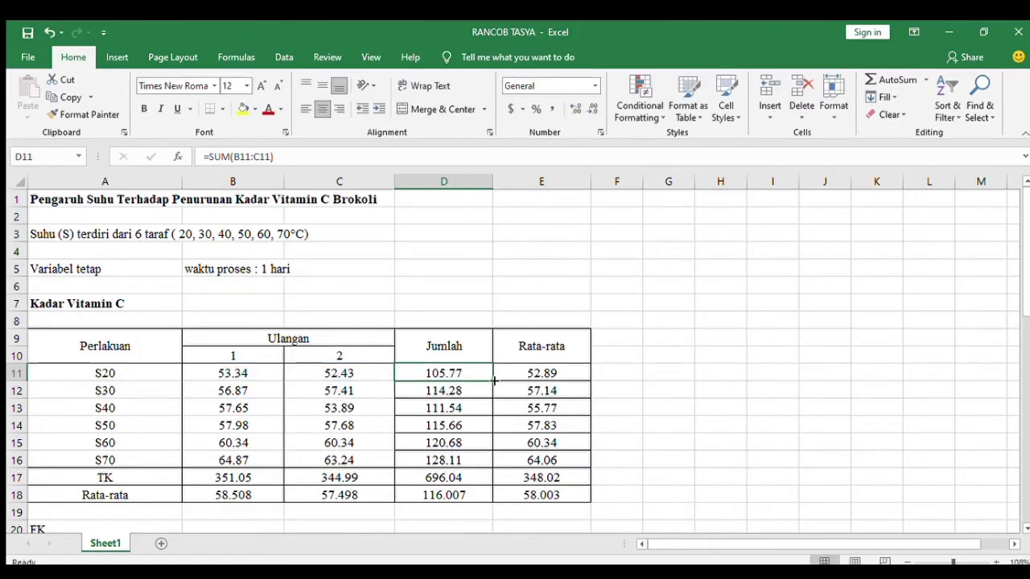
drag(494, 381, 488, 469)
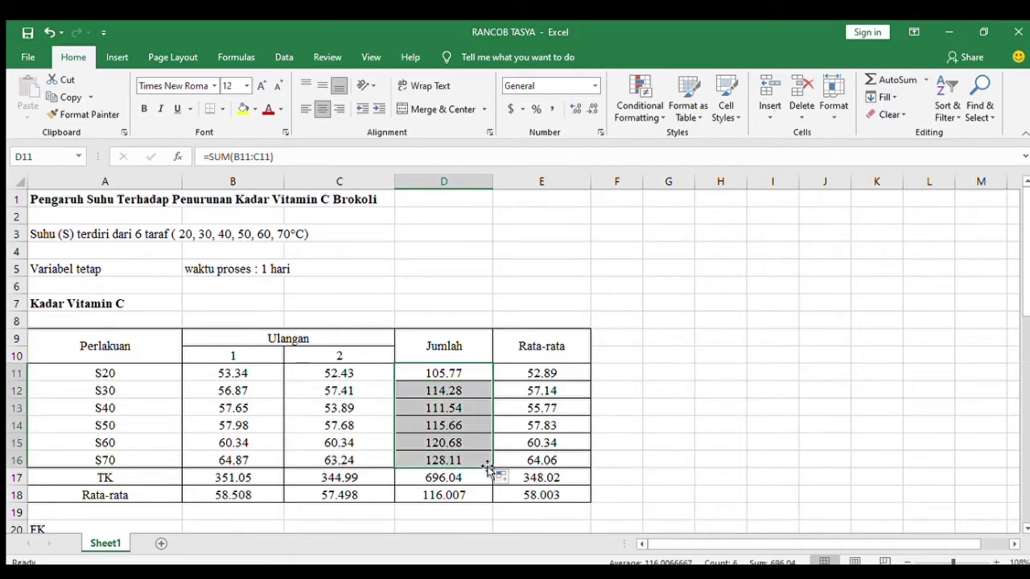
Step: Check the formula =AVERAGE(B11:C11) for S20 and fill it down the Rata-rata column through S70
click(549, 413)
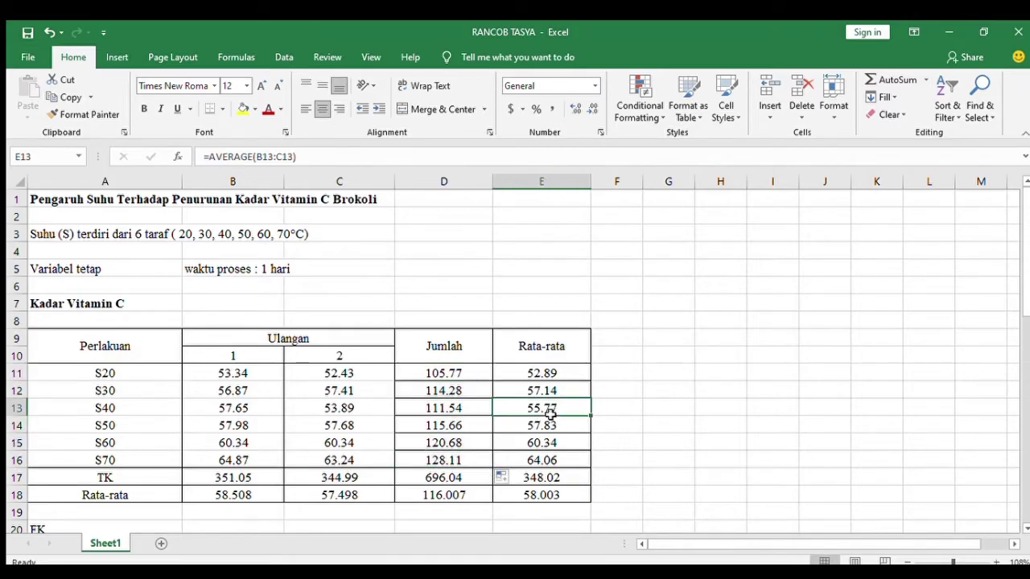
click(538, 372)
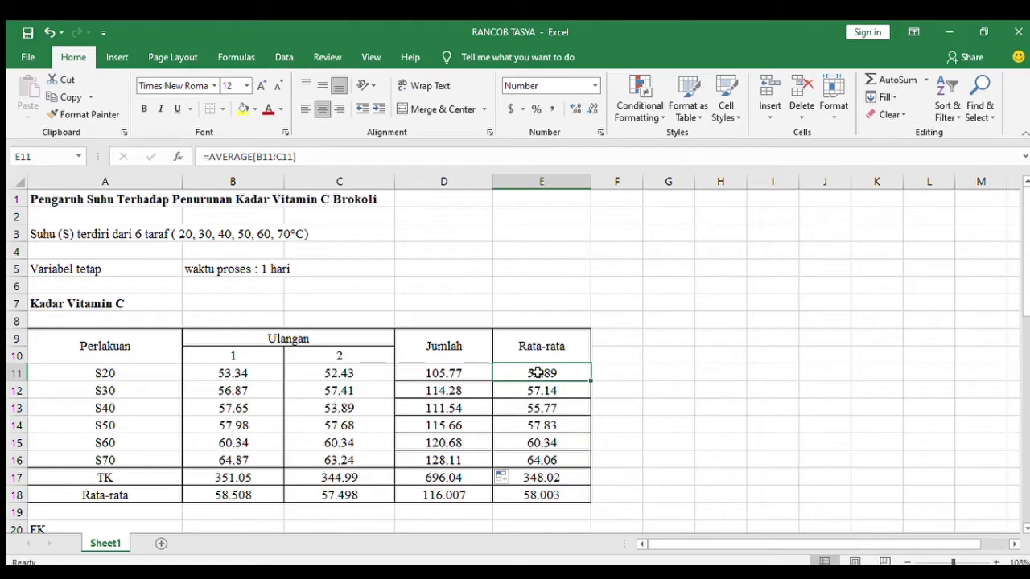
double_click(537, 372)
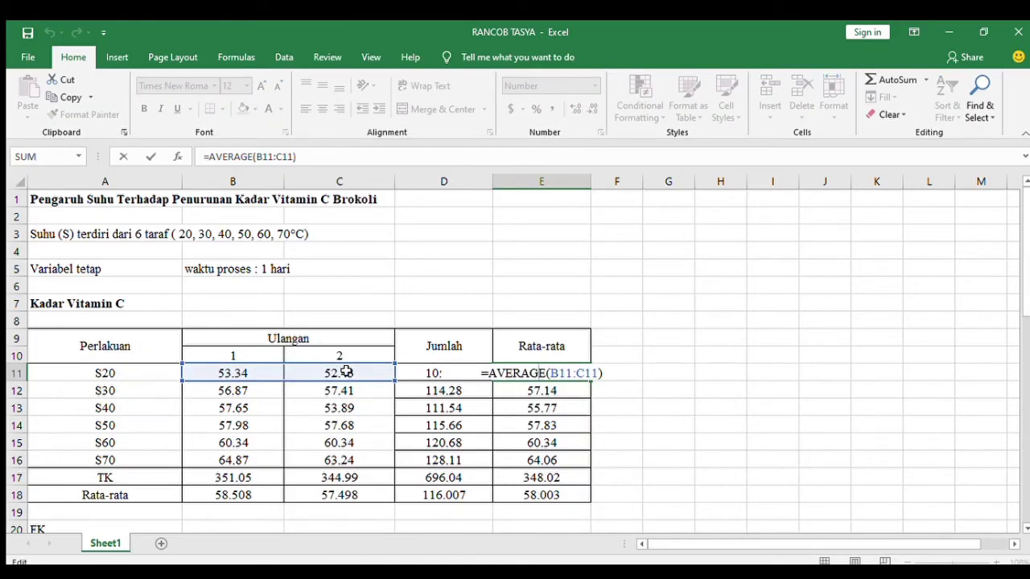
click(604, 372)
key(Return)
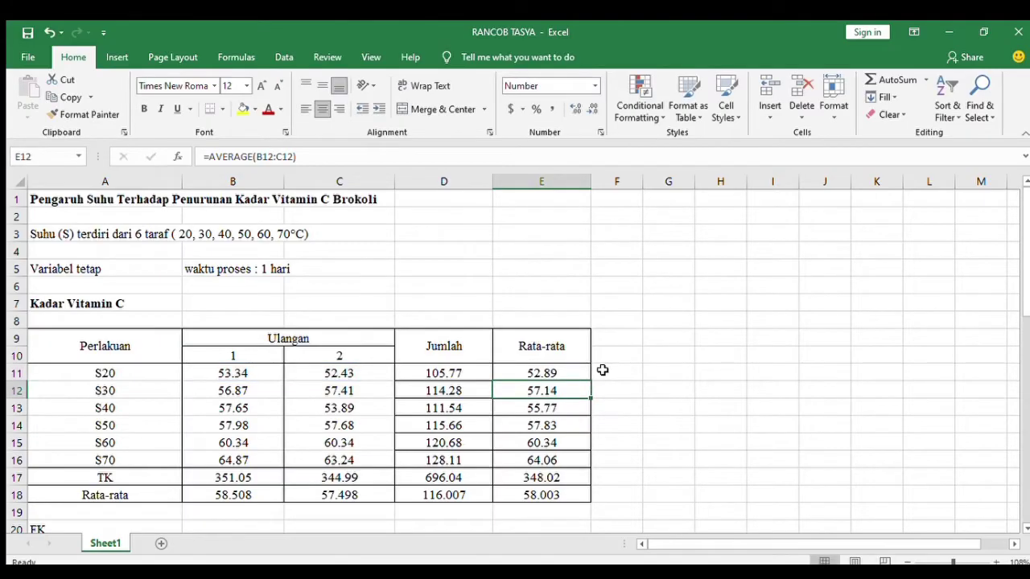
click(561, 371)
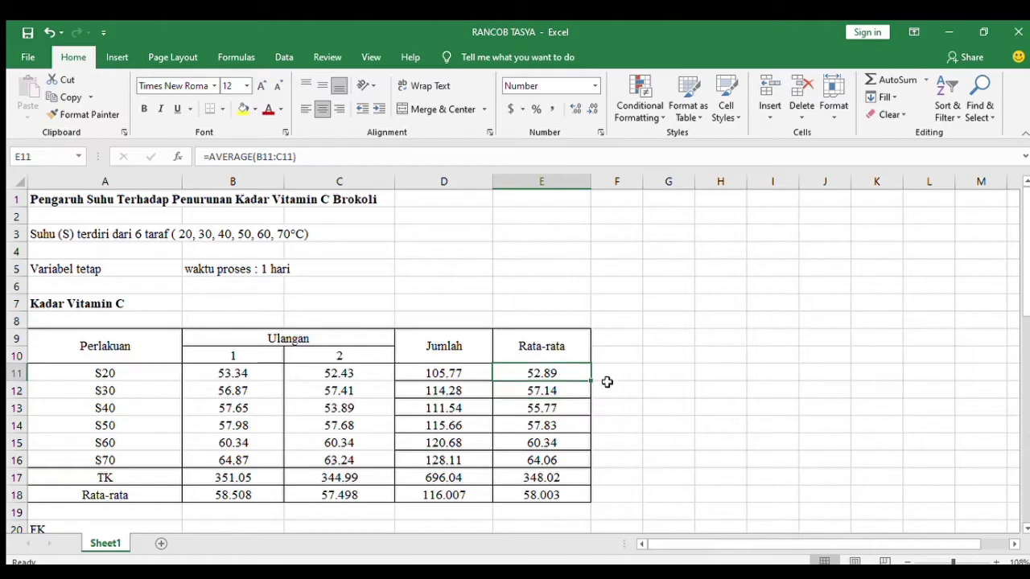
drag(590, 382, 582, 464)
click(701, 427)
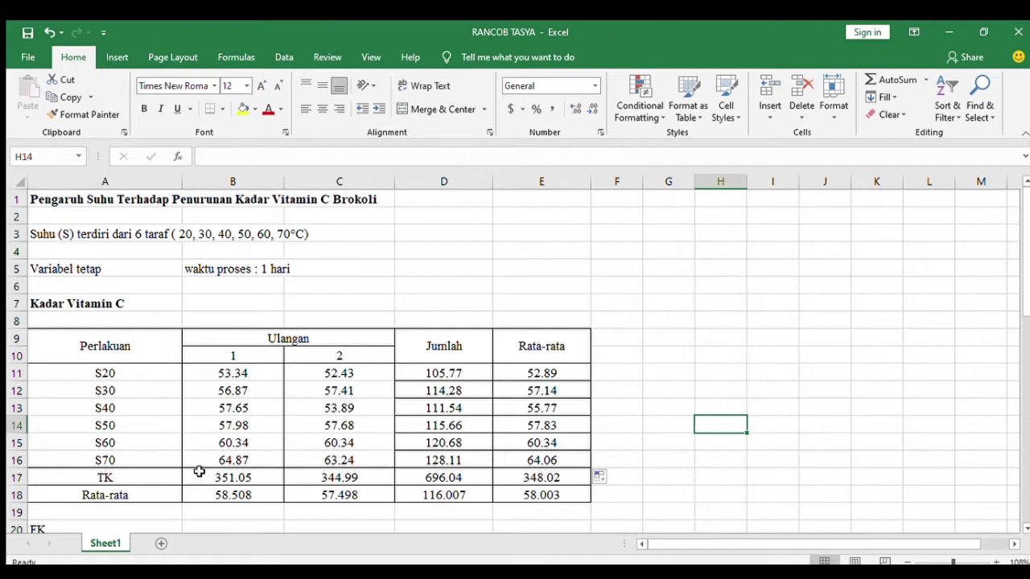
Step: Check and re-enter the first replicate's TK formula =SUM(B11:B16) and Rata-rata formula =AVERAGE(B11:B16)
click(152, 483)
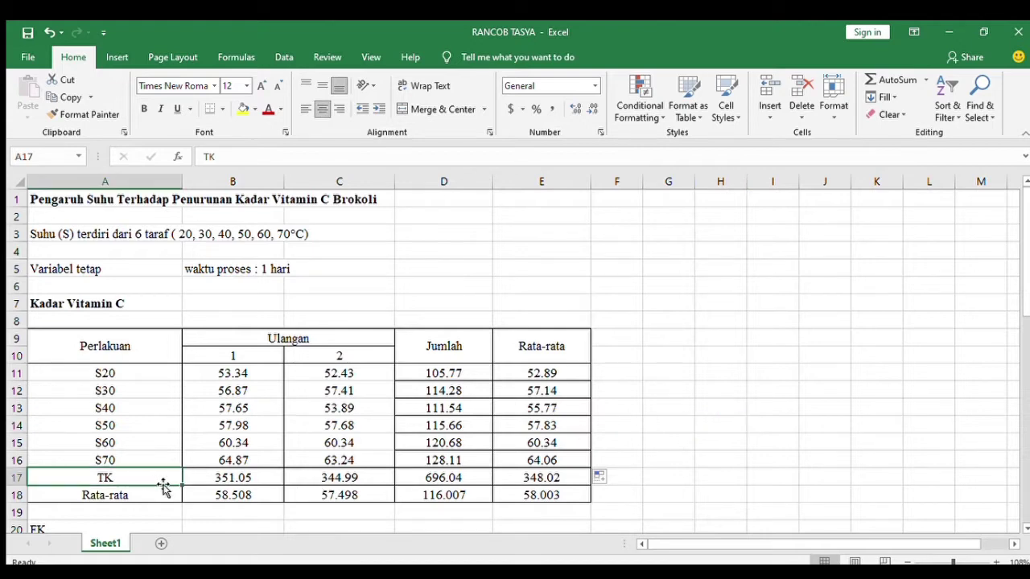
click(231, 492)
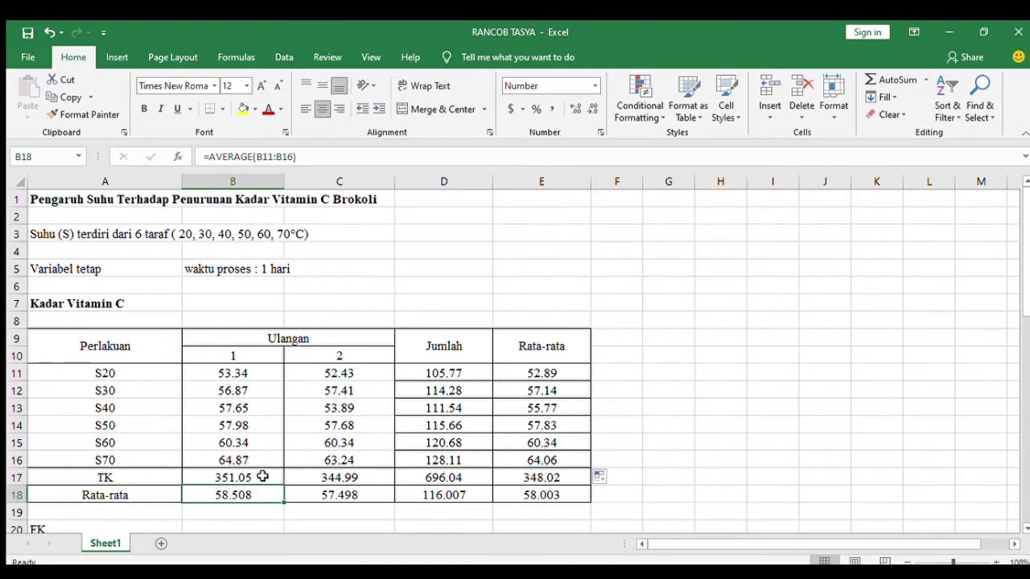
click(262, 477)
double_click(262, 476)
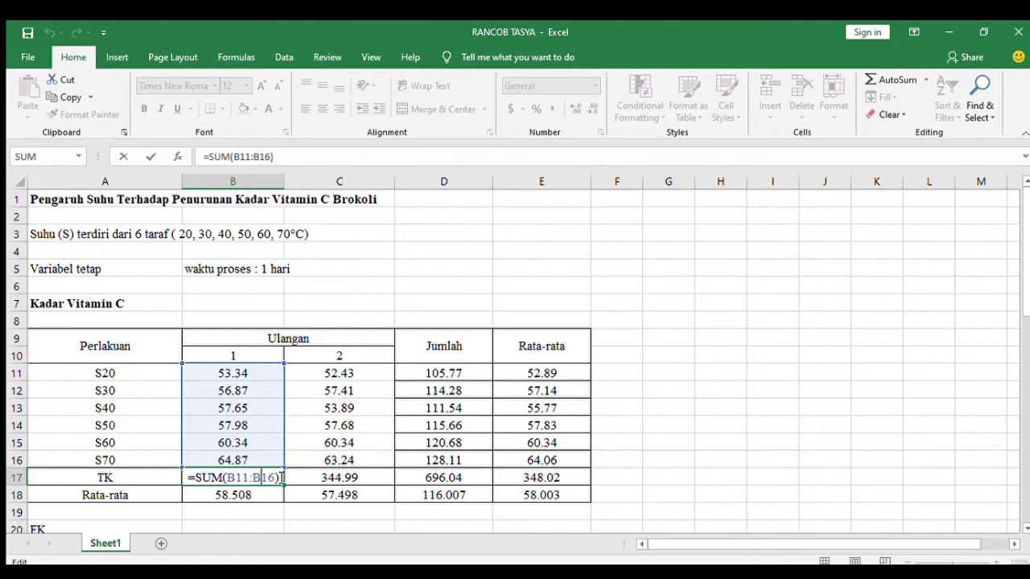
key(Return)
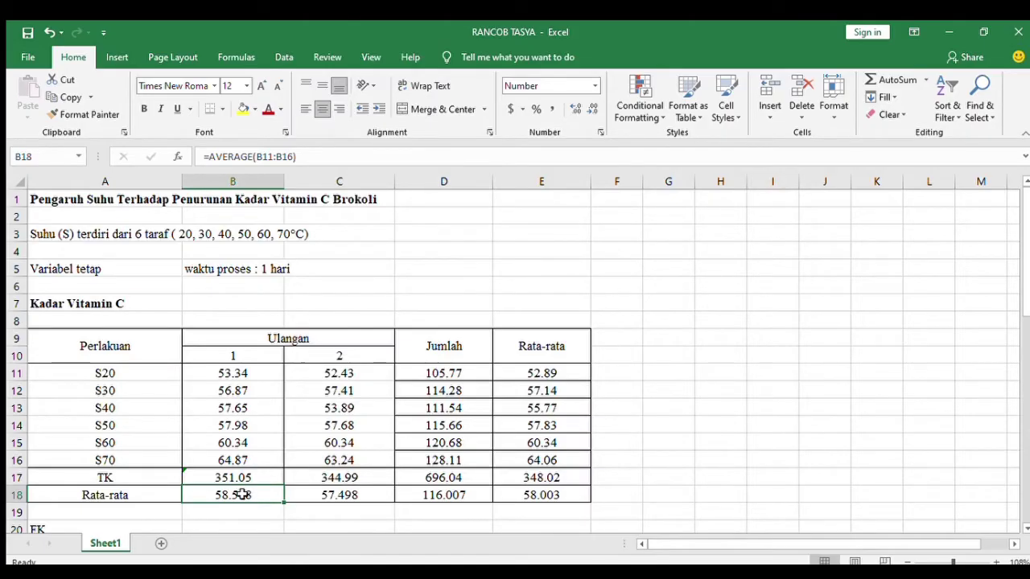
click(296, 159)
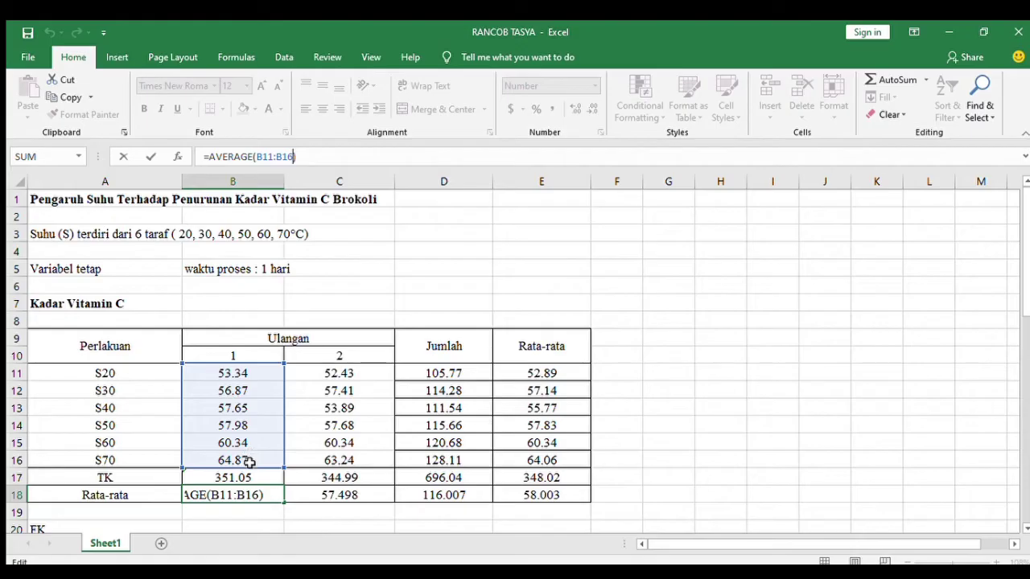
click(273, 493)
key(Return)
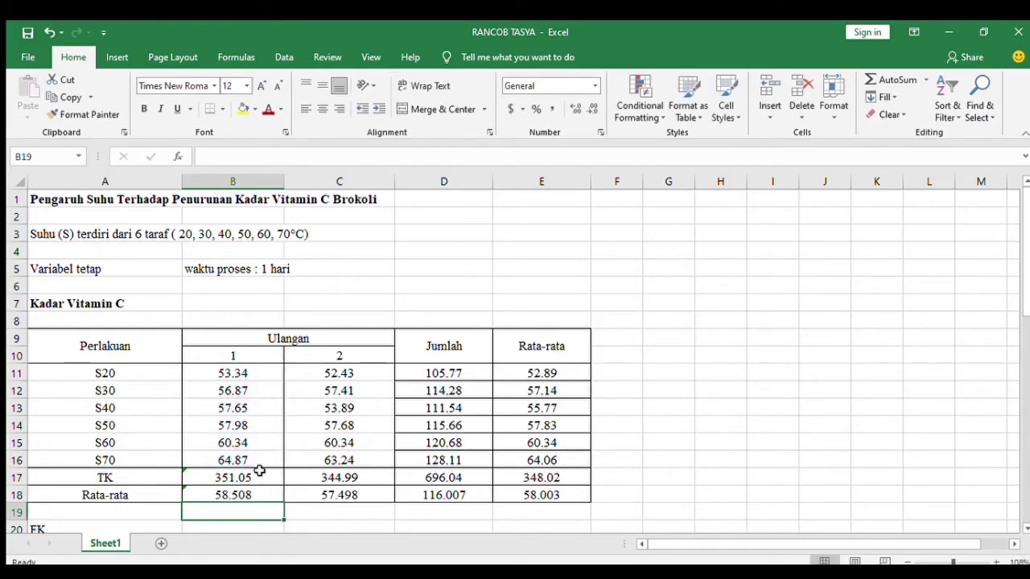
Step: Fill the TK formula in B17 and the Rata-rata formula in B18 across their rows to column E
click(259, 470)
drag(284, 486, 542, 536)
click(252, 497)
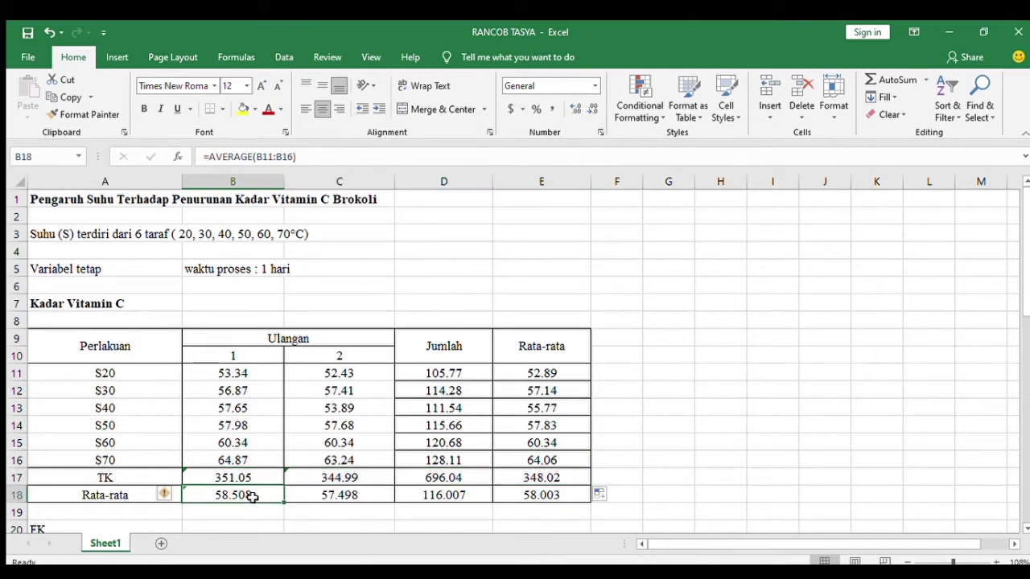
drag(285, 501, 557, 508)
click(689, 457)
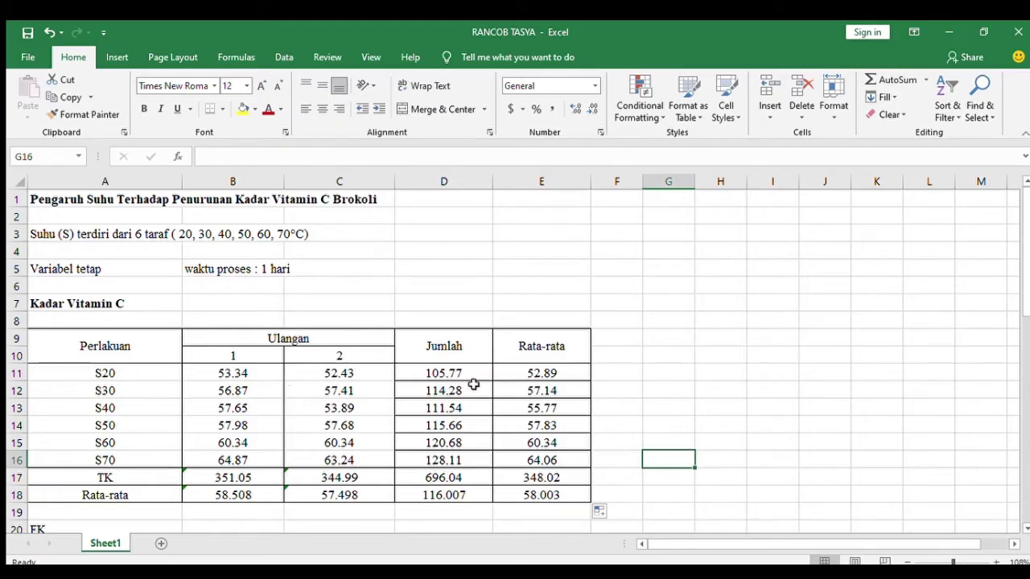
Step: Set up an Anova: Single Factor analysis of A11:C16, grouped by rows with labels in the first column
scroll(395, 390, down, 3)
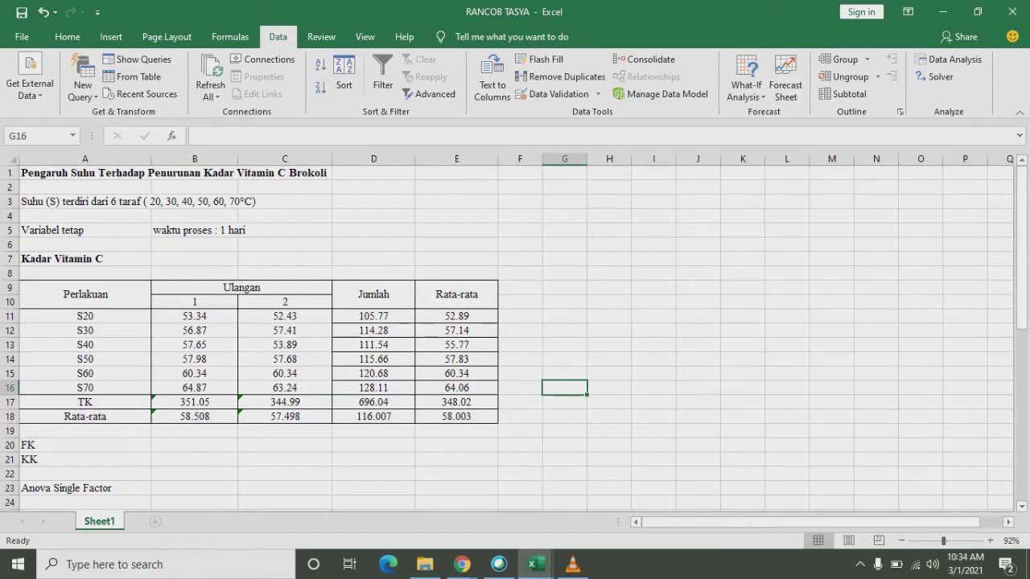
click(949, 58)
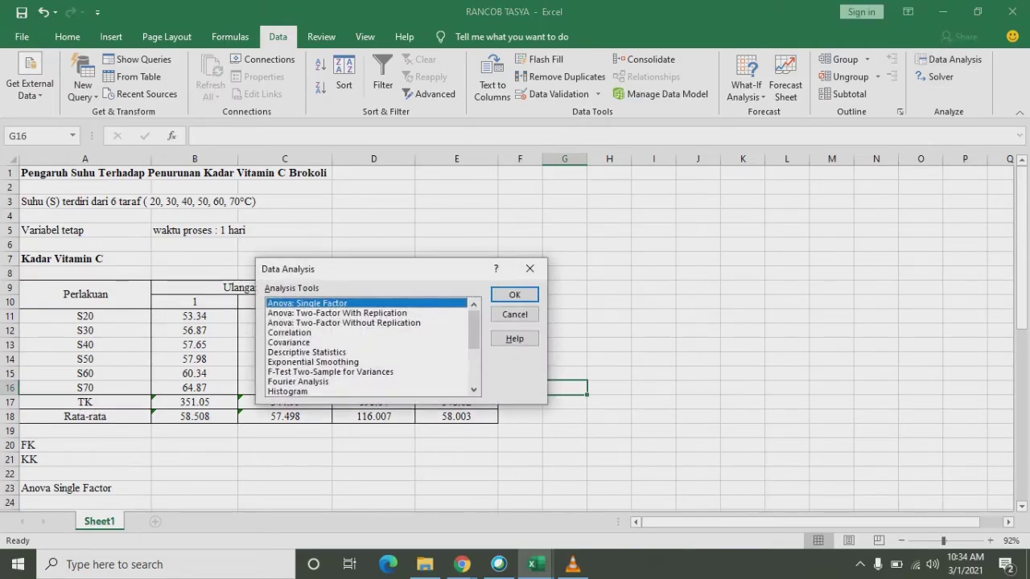
key(Return)
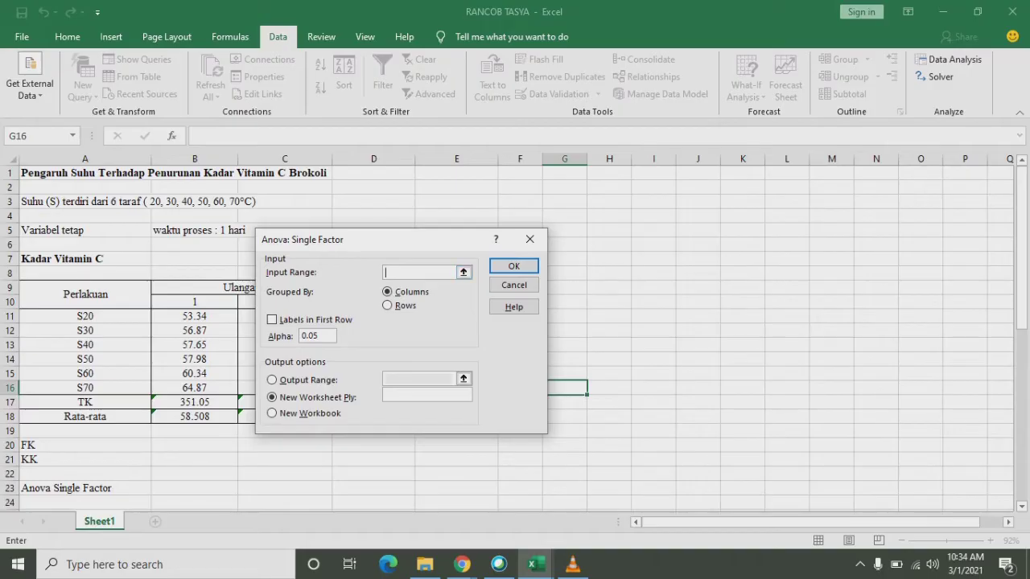
drag(338, 239, 613, 218)
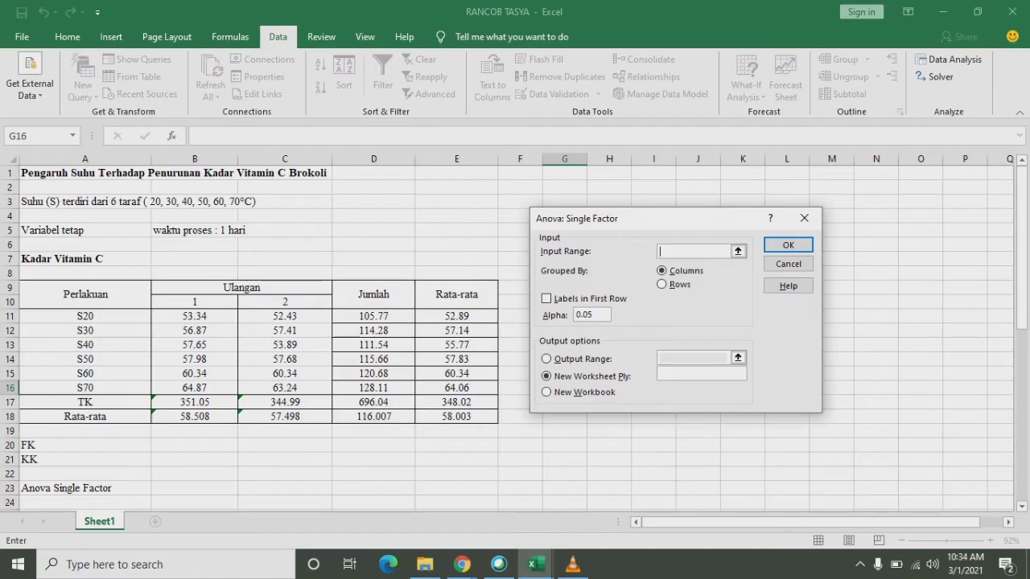
drag(80, 317, 330, 392)
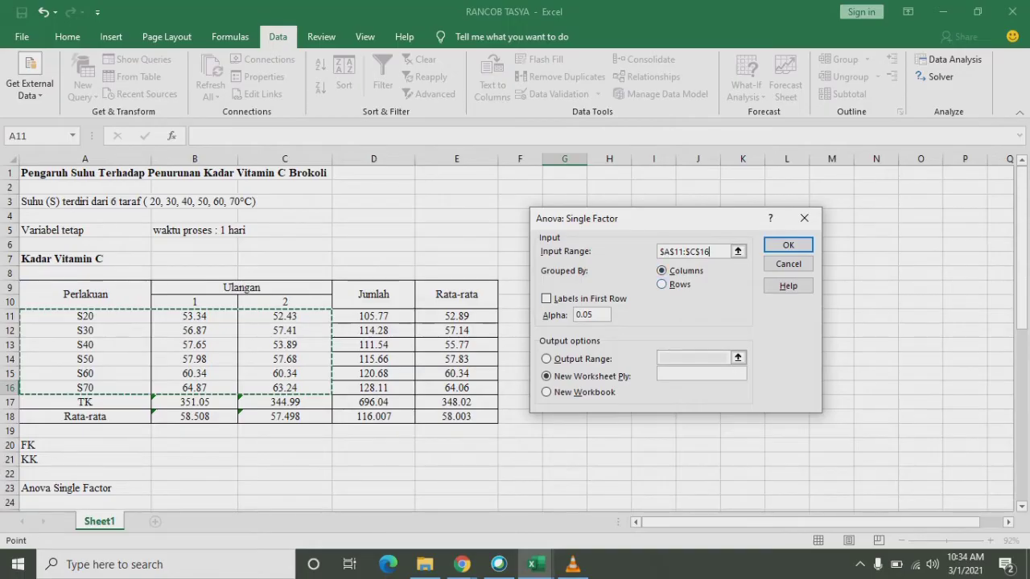
click(662, 284)
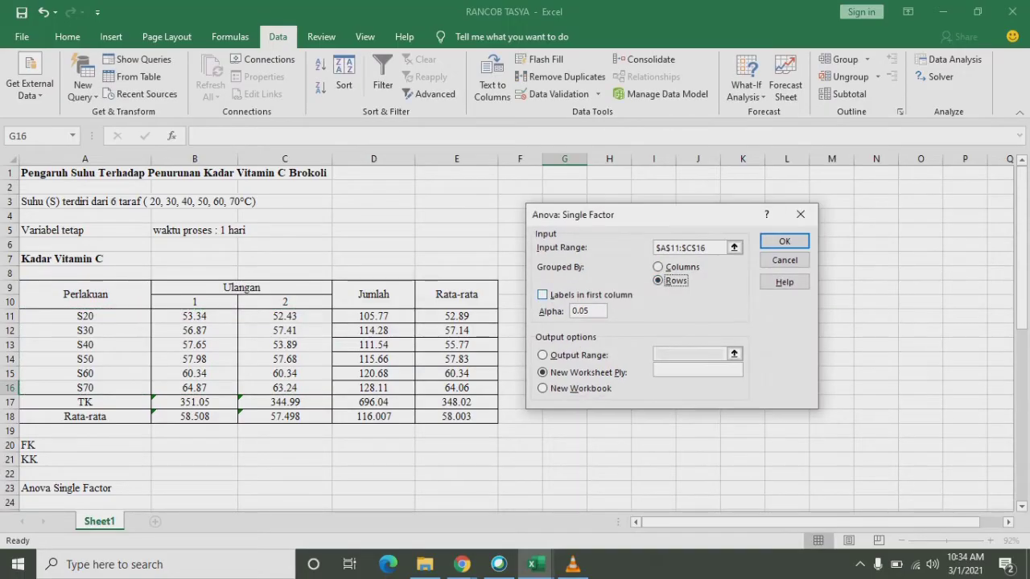
click(542, 295)
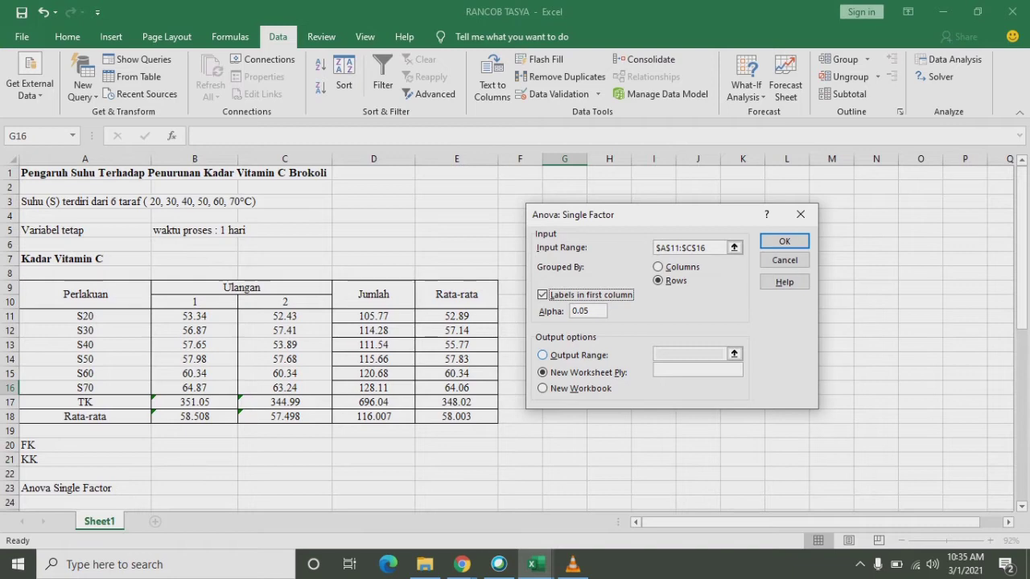
Step: Set the Anova output range to cell A23 and run the analysis, overwriting the existing data there
click(543, 355)
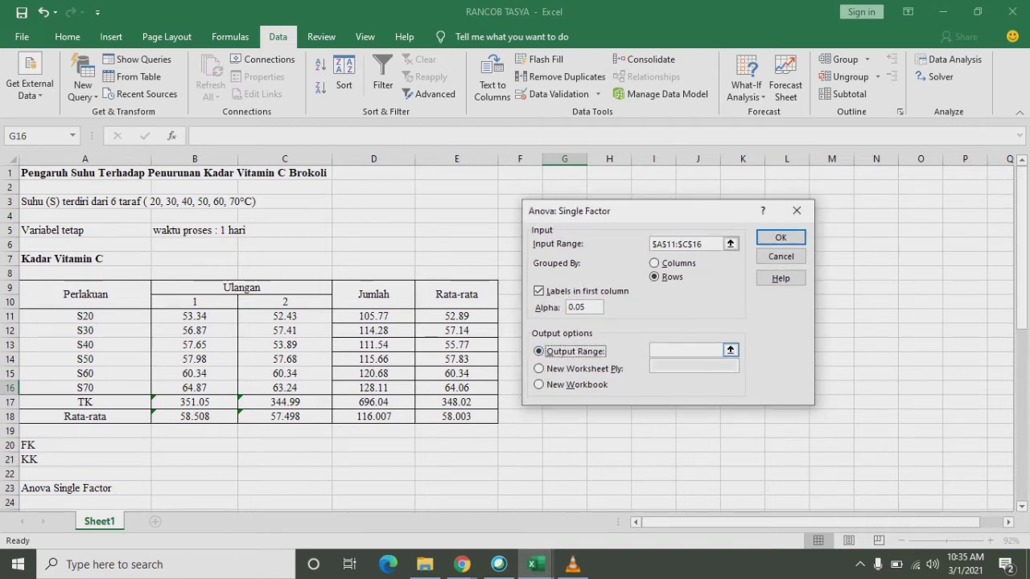
click(730, 350)
scroll(258, 338, down, 1)
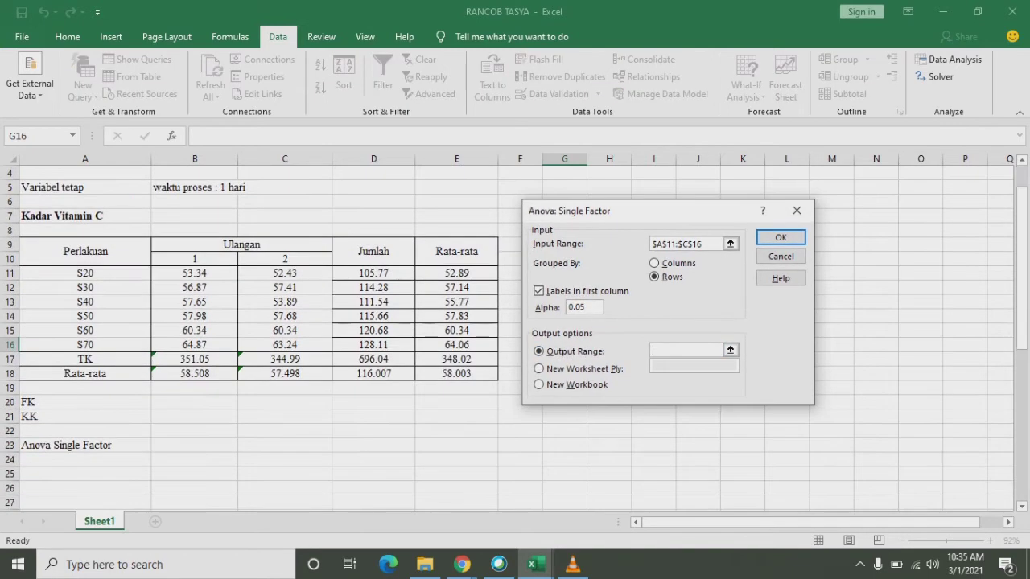
click(85, 445)
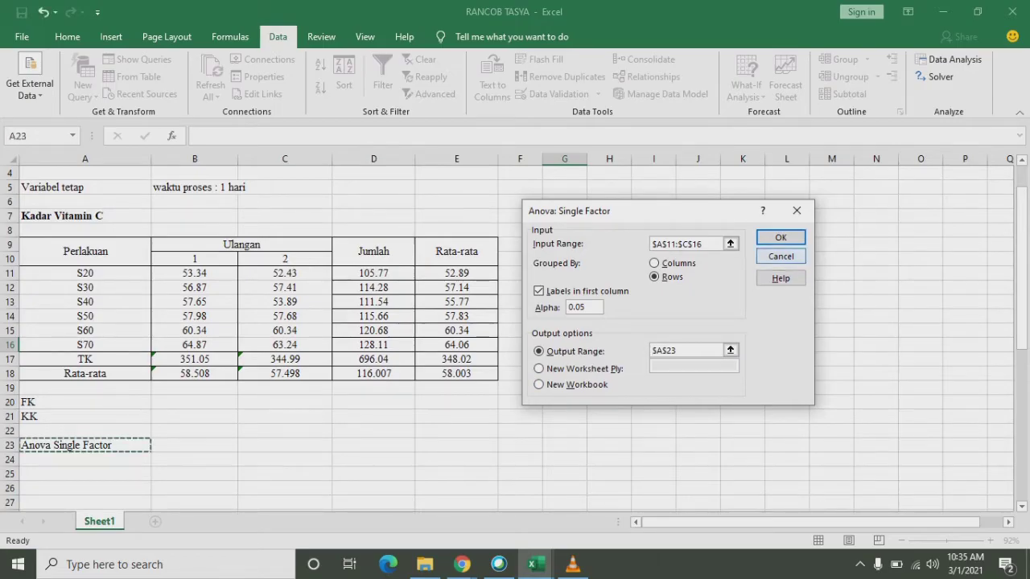
click(780, 238)
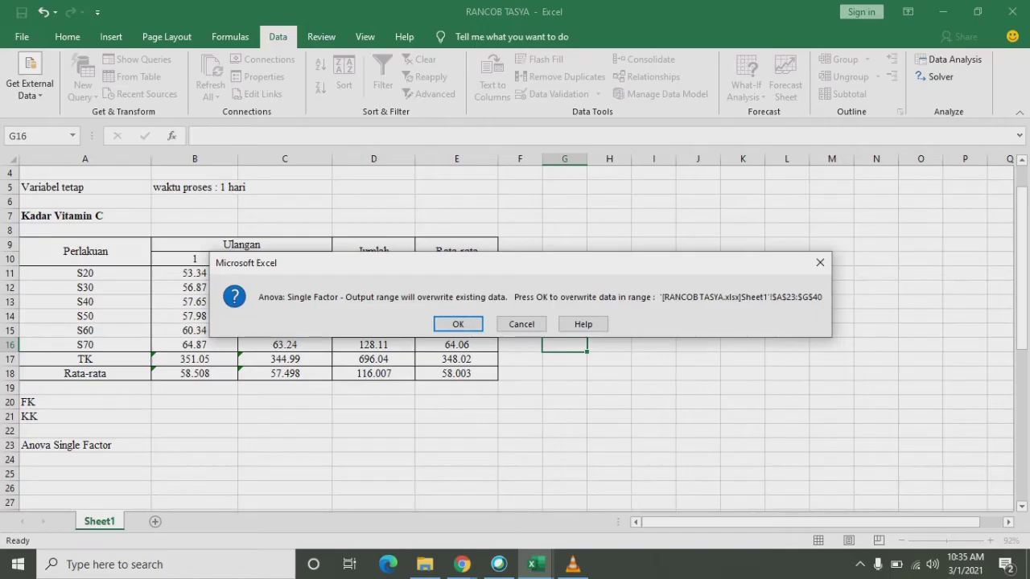
click(457, 323)
Step: Examine the Anova output and the Sumber Keragaman table template beneath it
scroll(506, 338, down, 4)
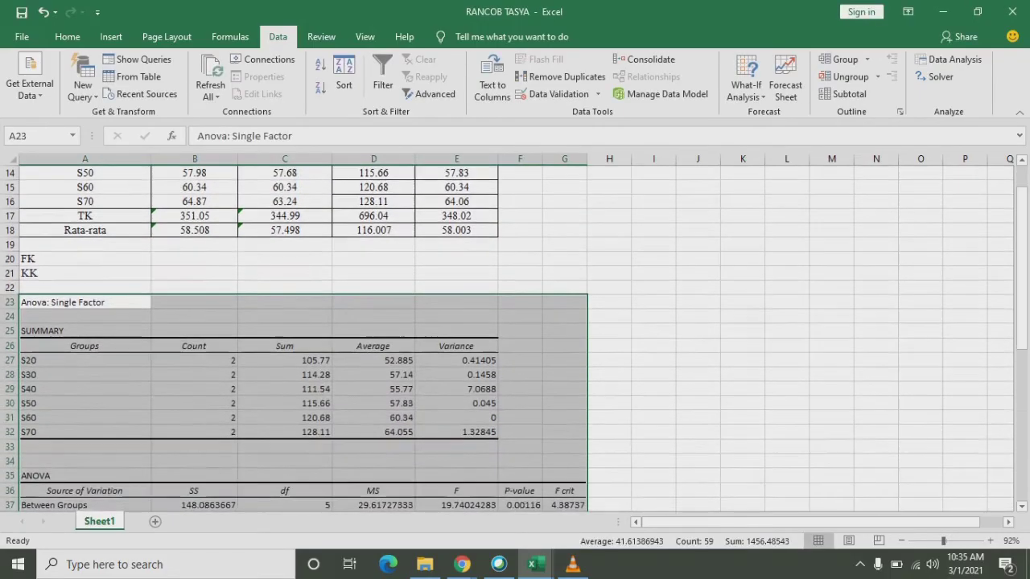
scroll(507, 337, up, 3)
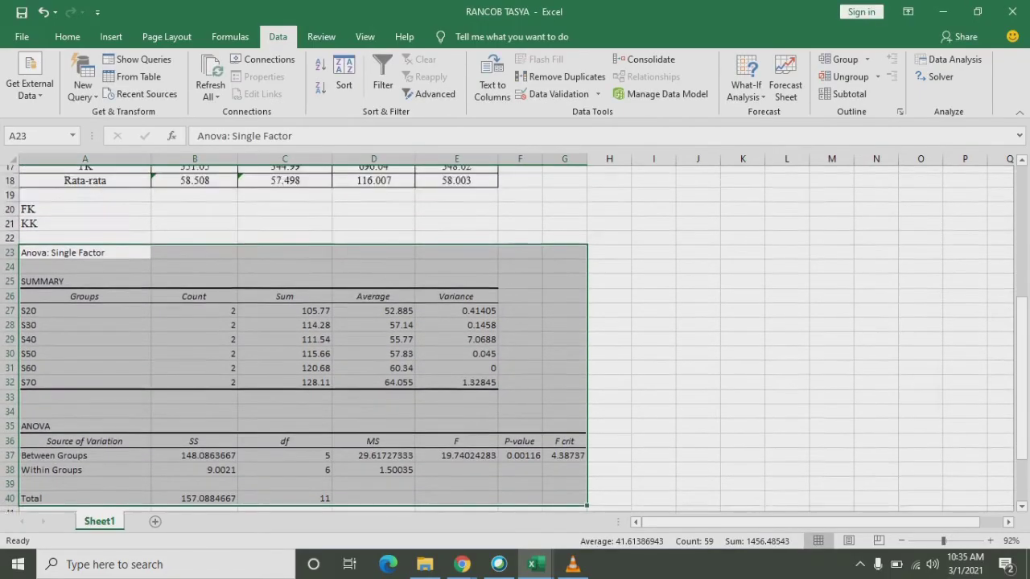
scroll(506, 338, down, 6)
scroll(514, 338, up, 4)
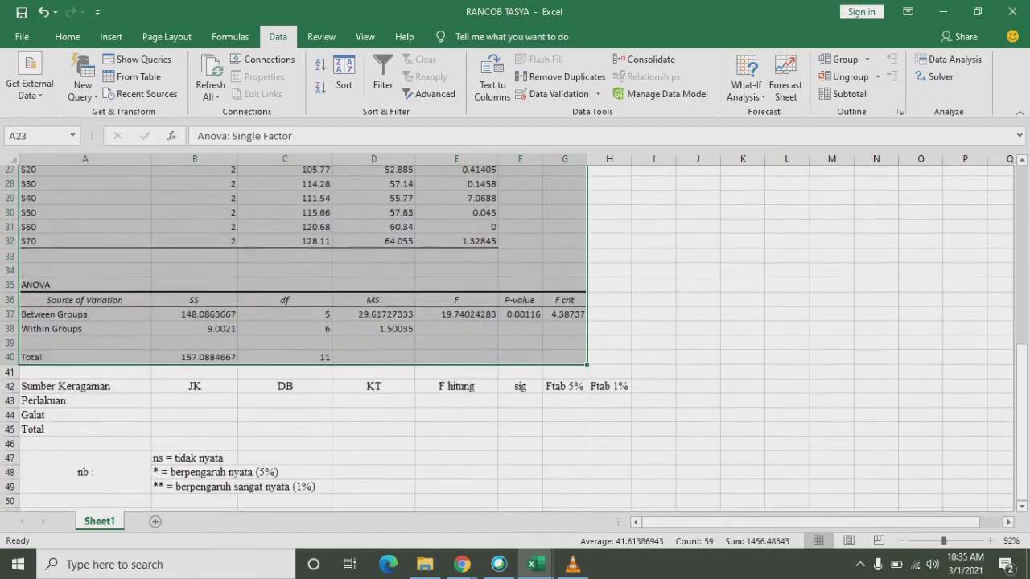
Step: Compare the Sum and Average columns of the Anova SUMMARY table with the Jumlah and Rata-rata columns of the data table
scroll(515, 337, up, 3)
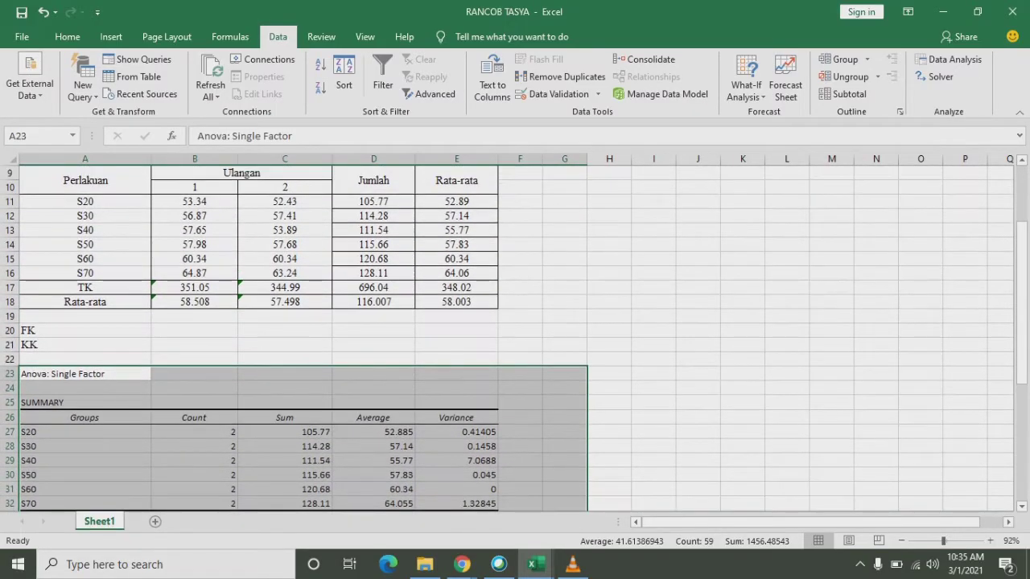
click(284, 432)
click(373, 202)
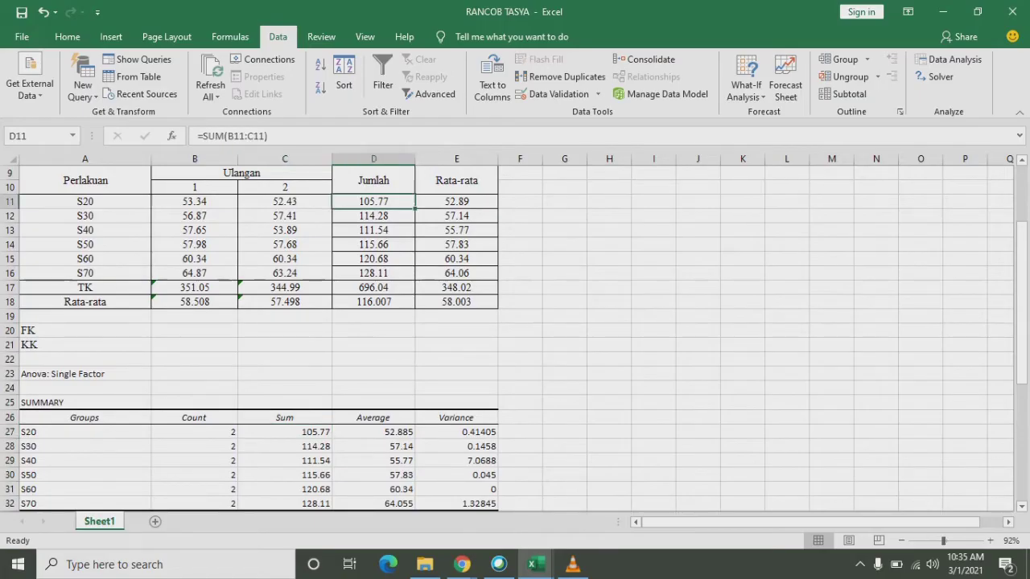
click(285, 446)
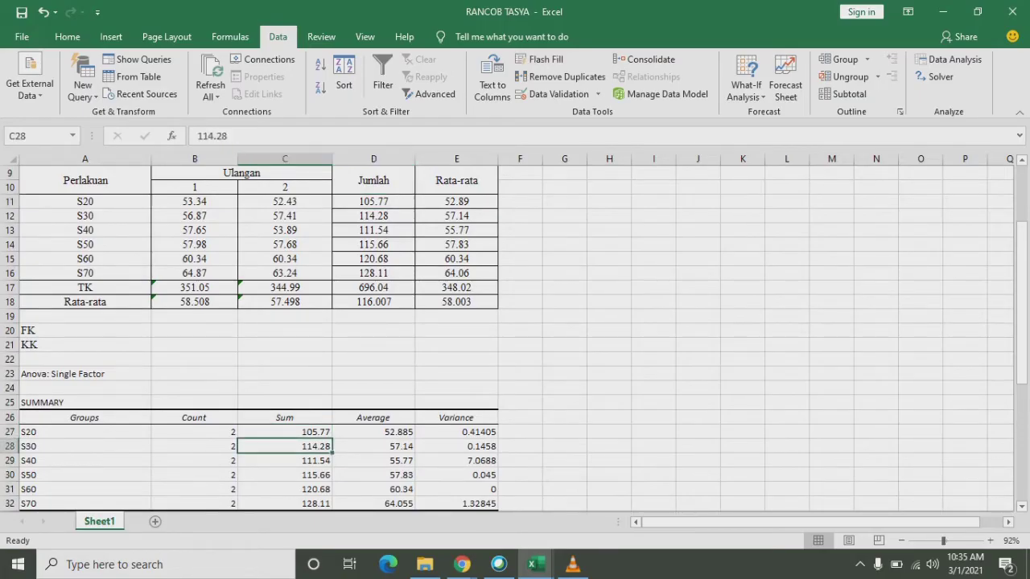
click(373, 216)
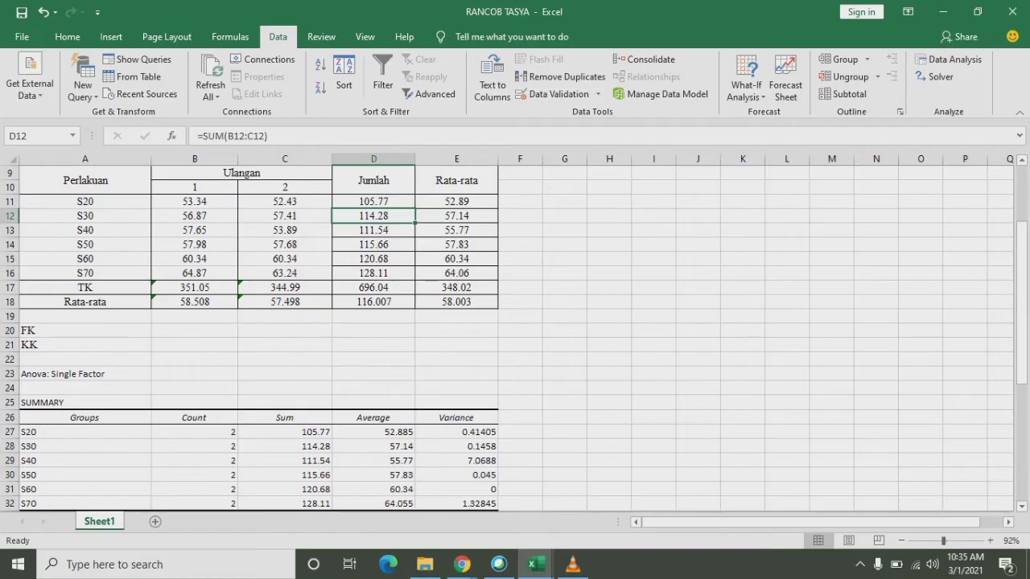
click(285, 461)
click(374, 230)
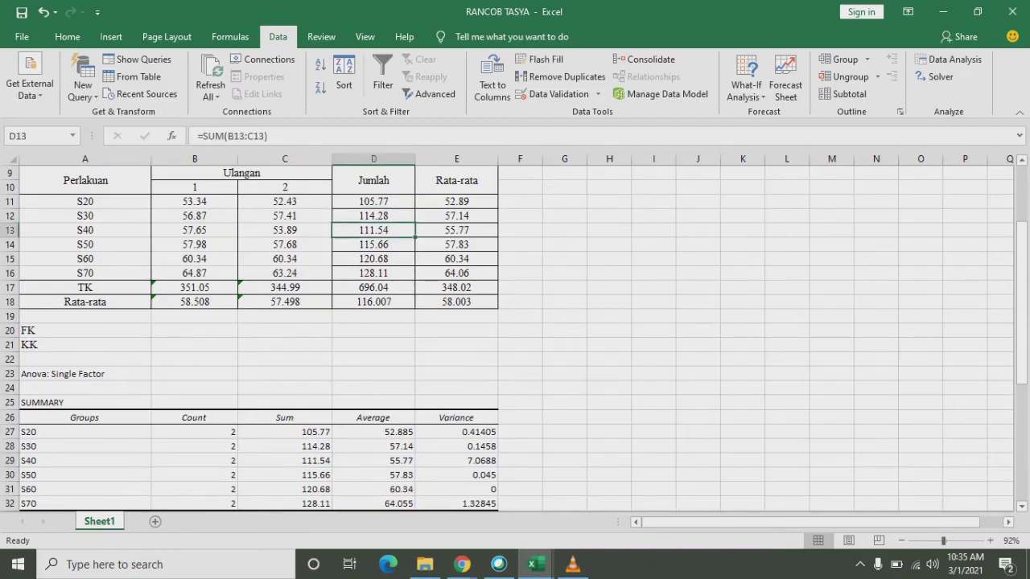
click(374, 432)
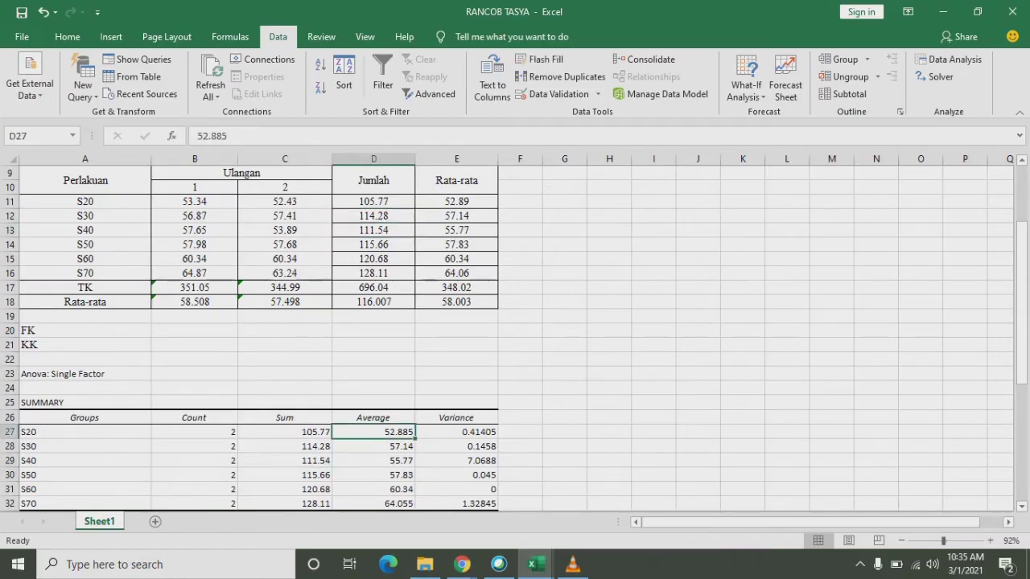
drag(456, 202, 373, 446)
click(373, 447)
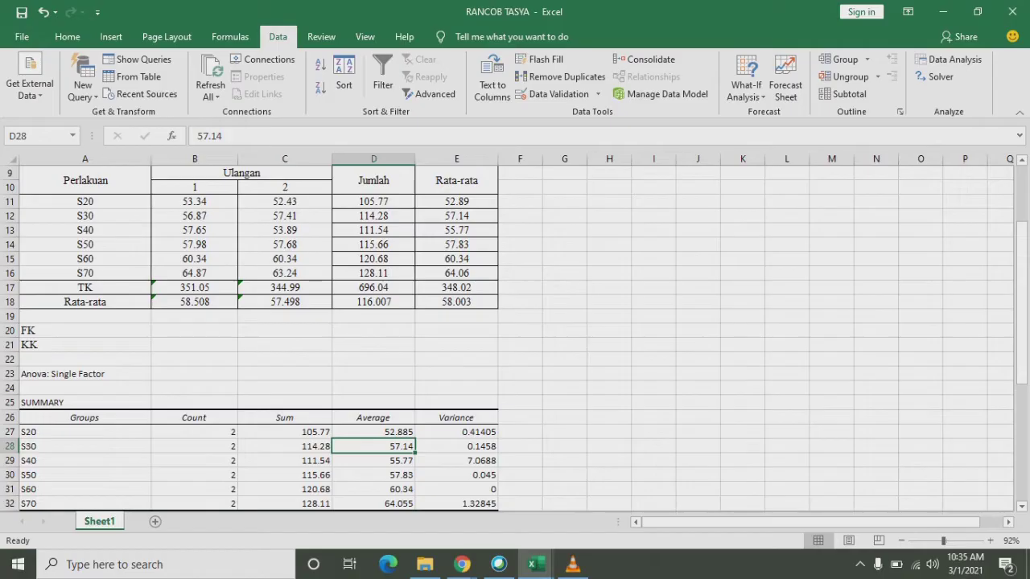
scroll(507, 337, down, 2)
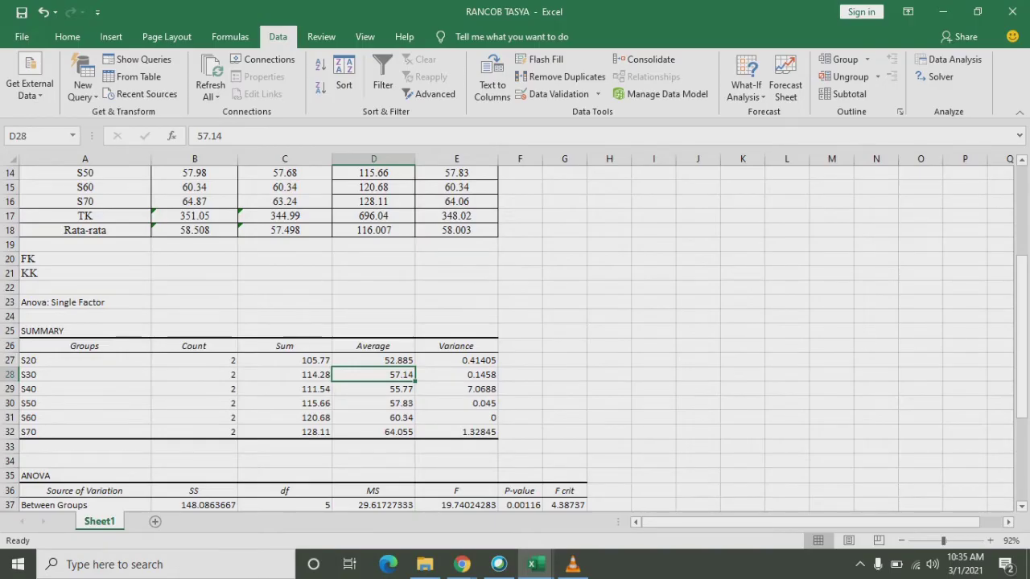
drag(48, 330, 456, 431)
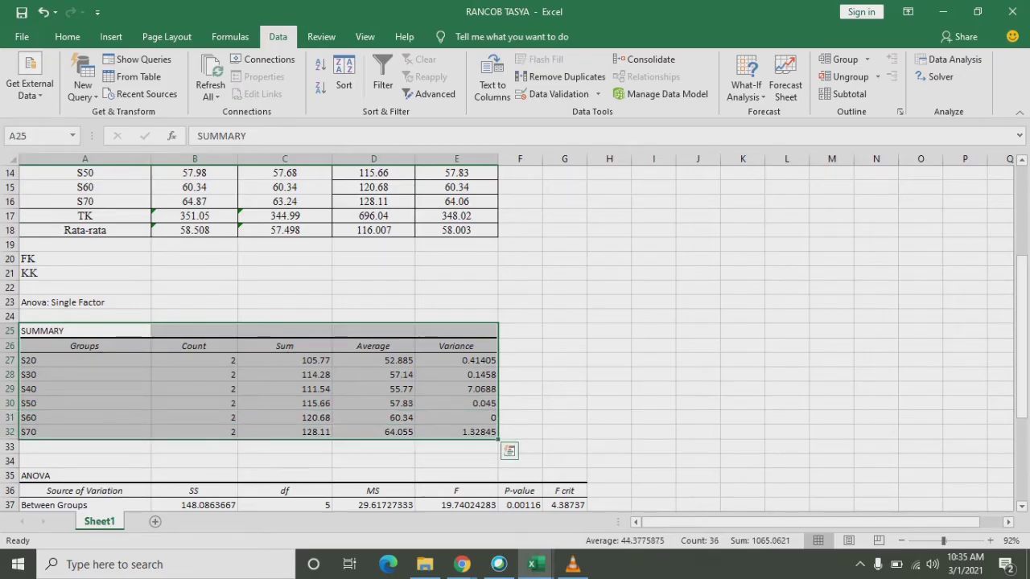
click(608, 432)
Step: In the ANOVA table, rename the Source of Variation header in A36 to SK and the SS header in B36 to JK
scroll(609, 432, down, 2)
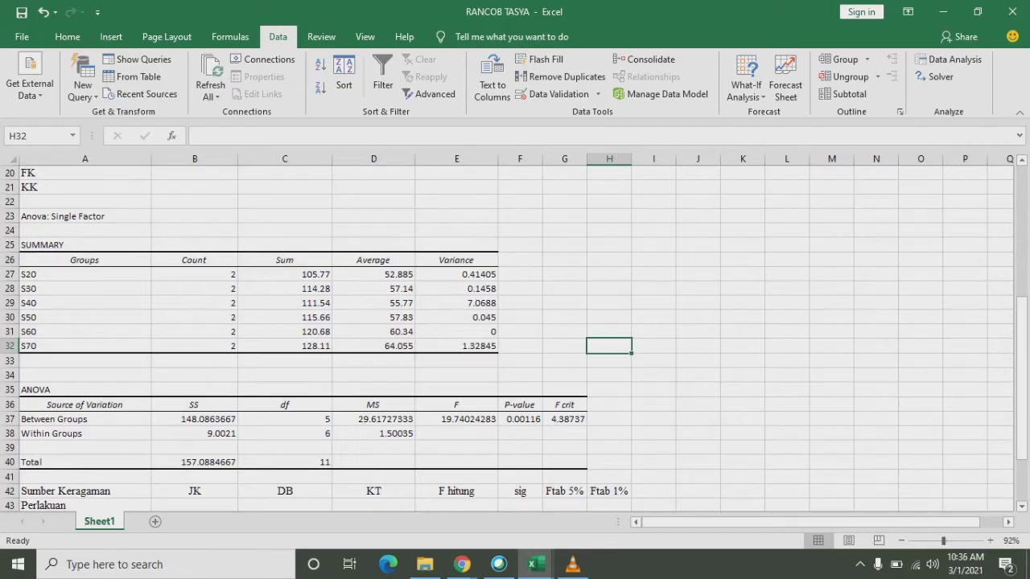
click(85, 390)
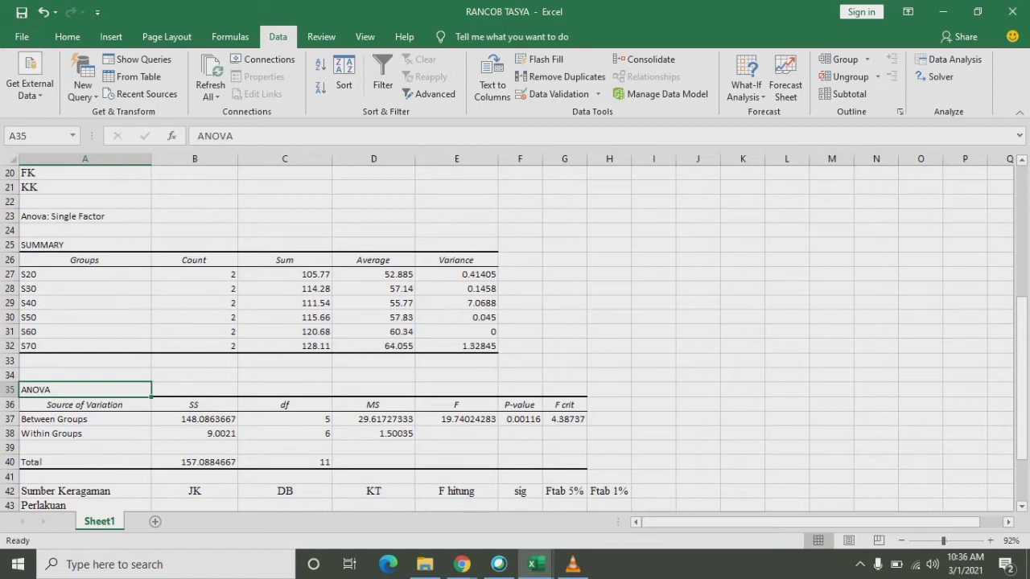
click(85, 405)
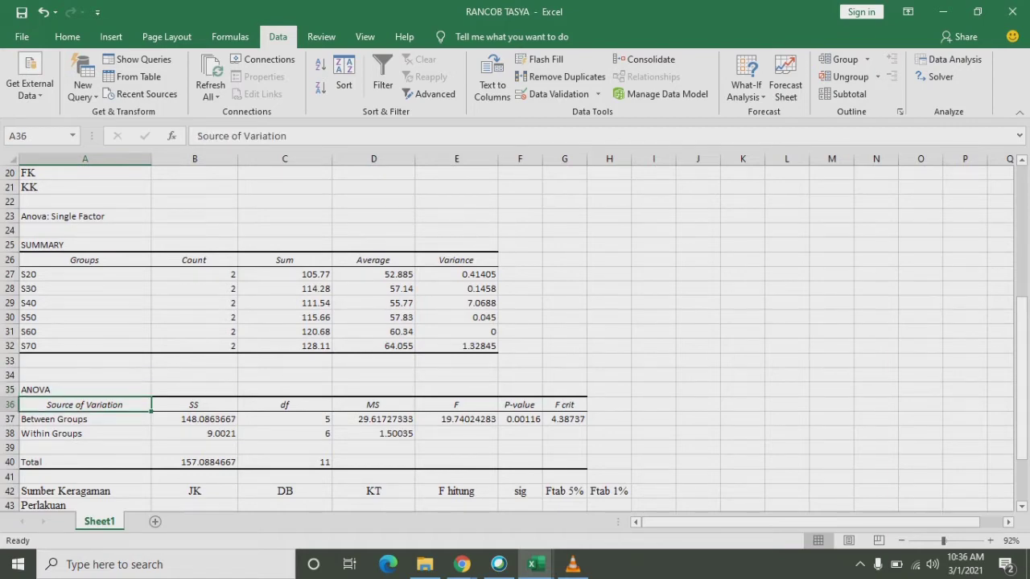
text(su)
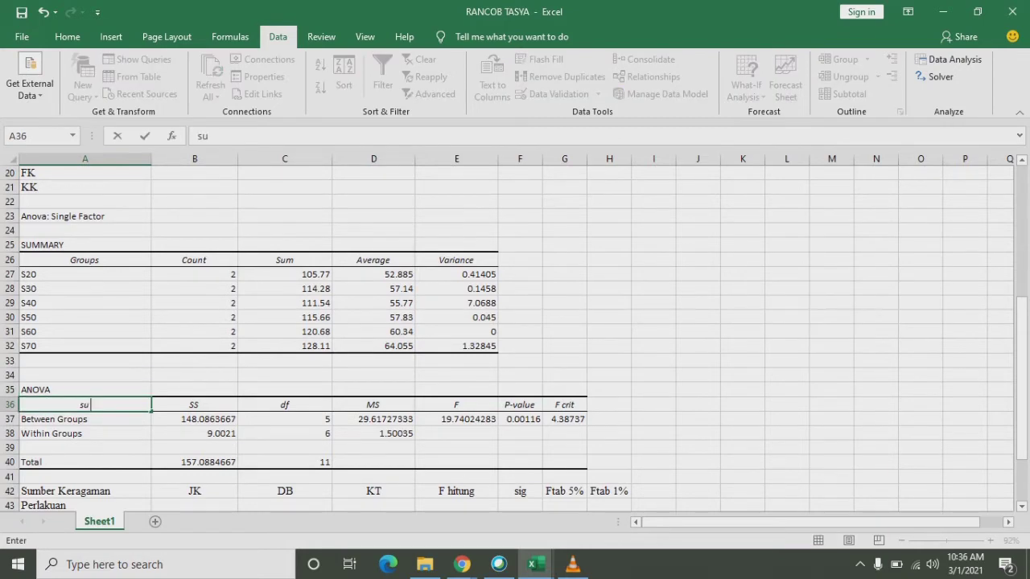
key(BackSpace)
key(BackSpace)
text(SK)
key(Tab)
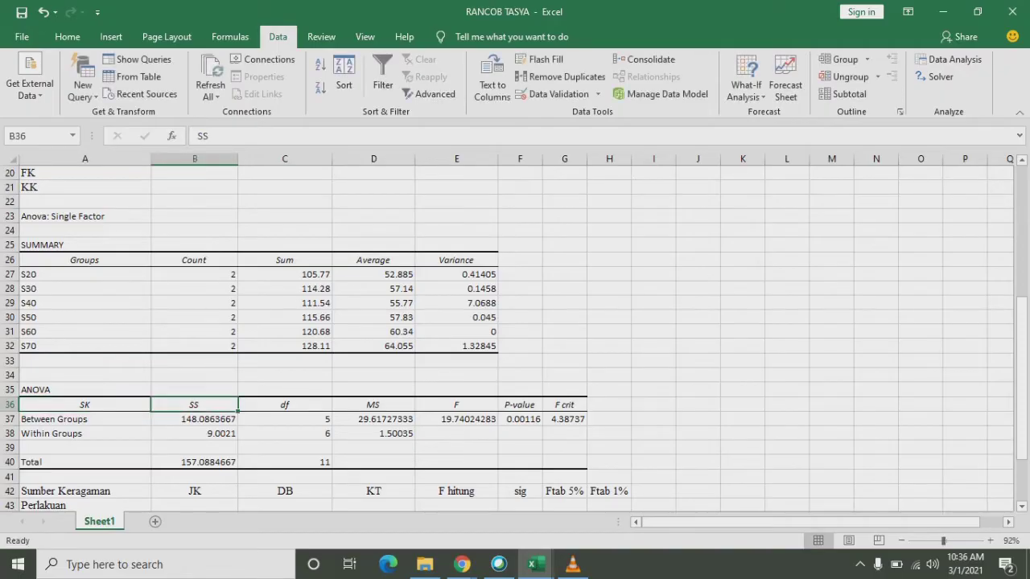
text(JK)
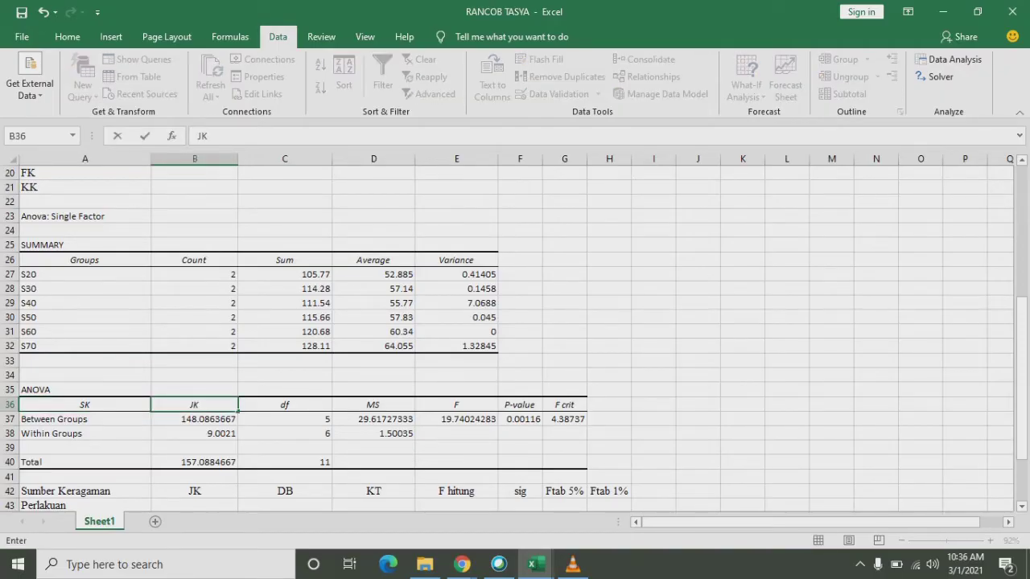
key(Tab)
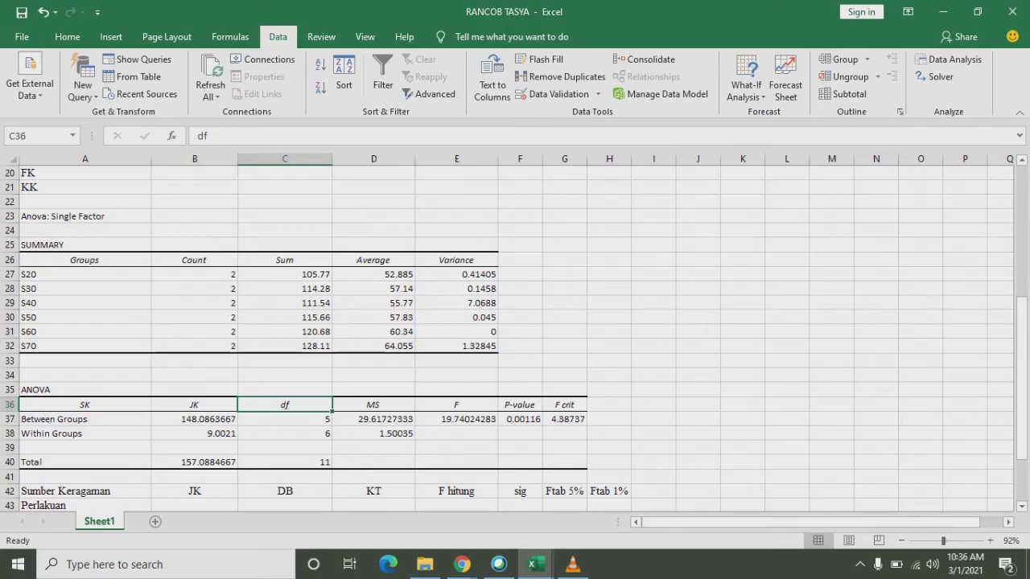
Step: Rename the ANOVA table's df header in C36 to db and its MS header in D36 to KT
text(db)
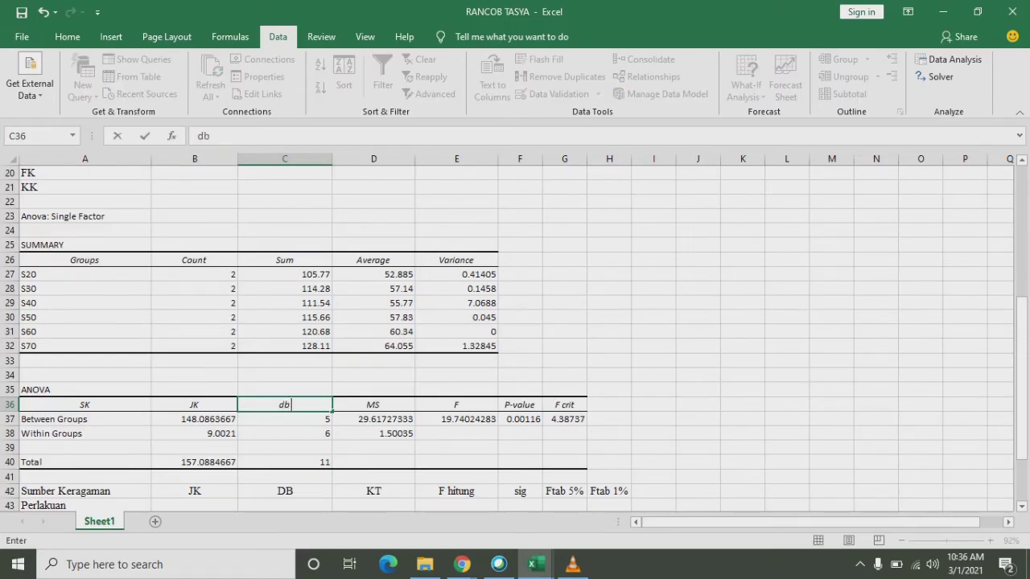
key(Tab)
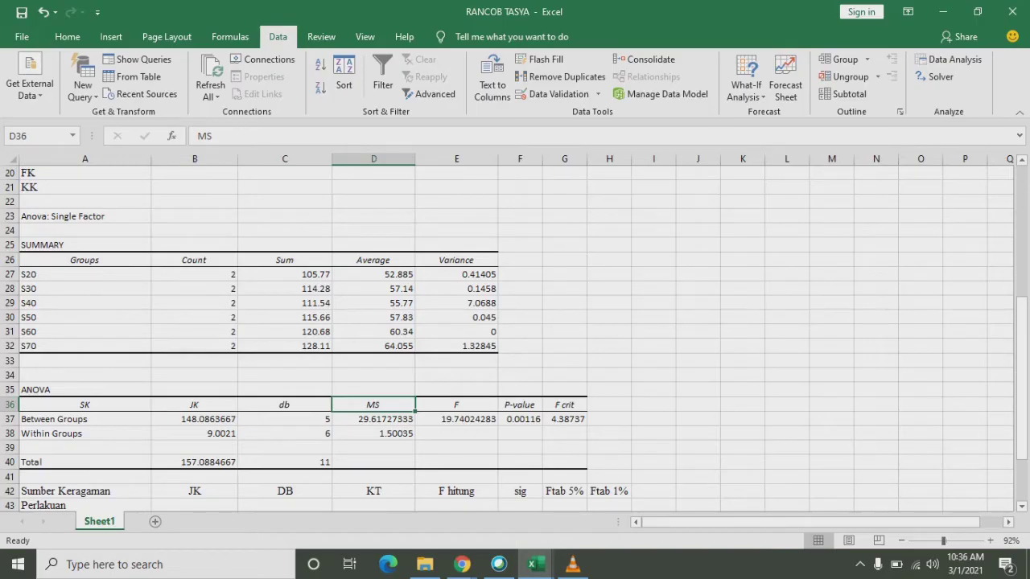
text(KT)
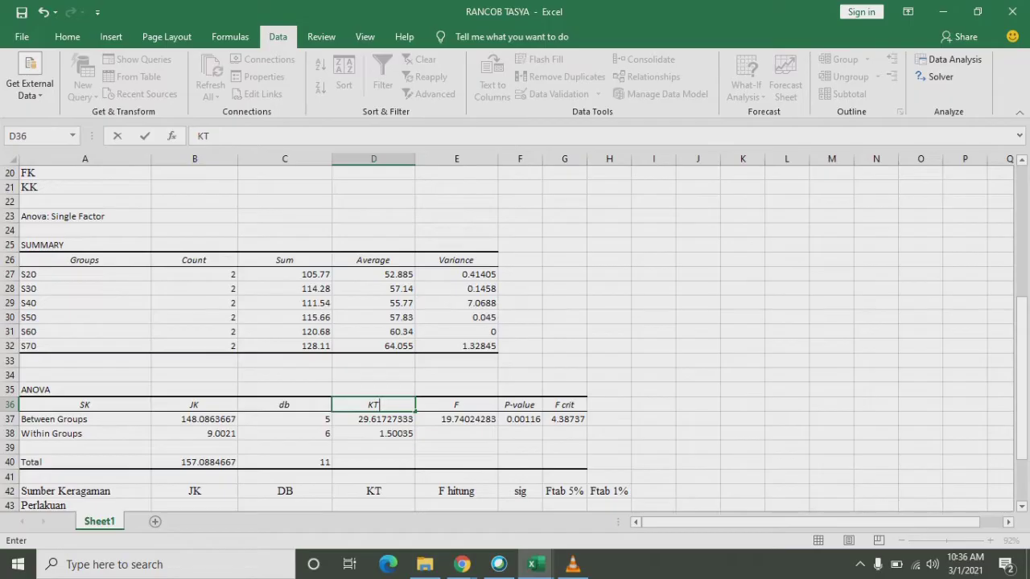
key(Tab)
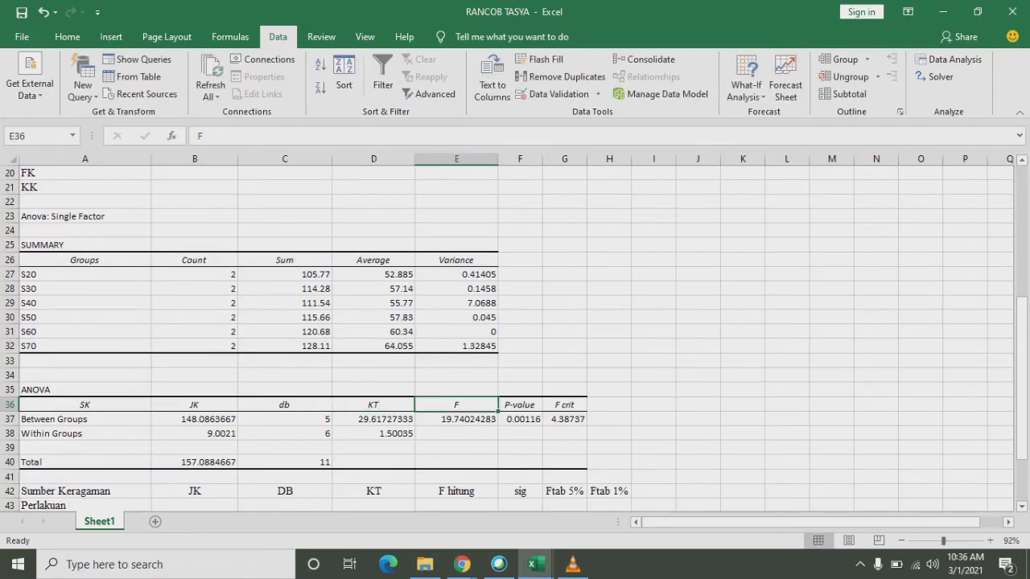
Step: Rename the ANOVA table's F header in E36 to fhit and the F crit header in G36 to ftab 5%
text(f)
text(hi)
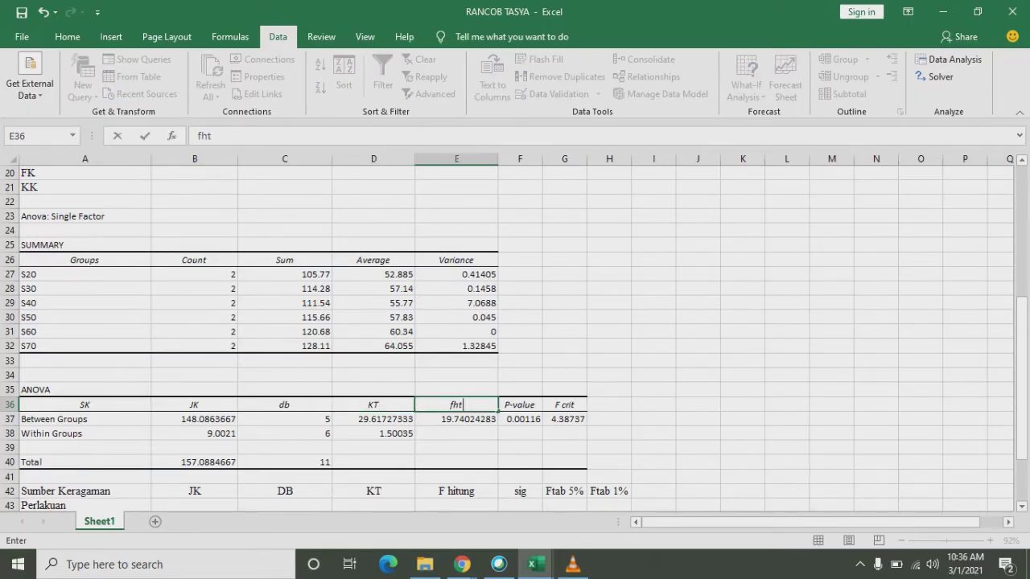
text(t)
key(Tab)
key(Tab)
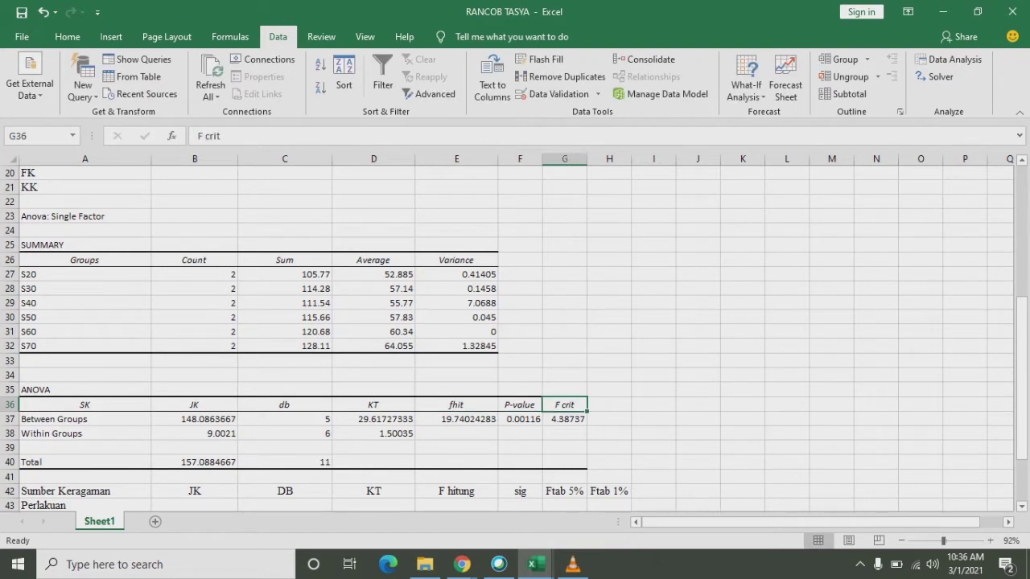
text(fta)
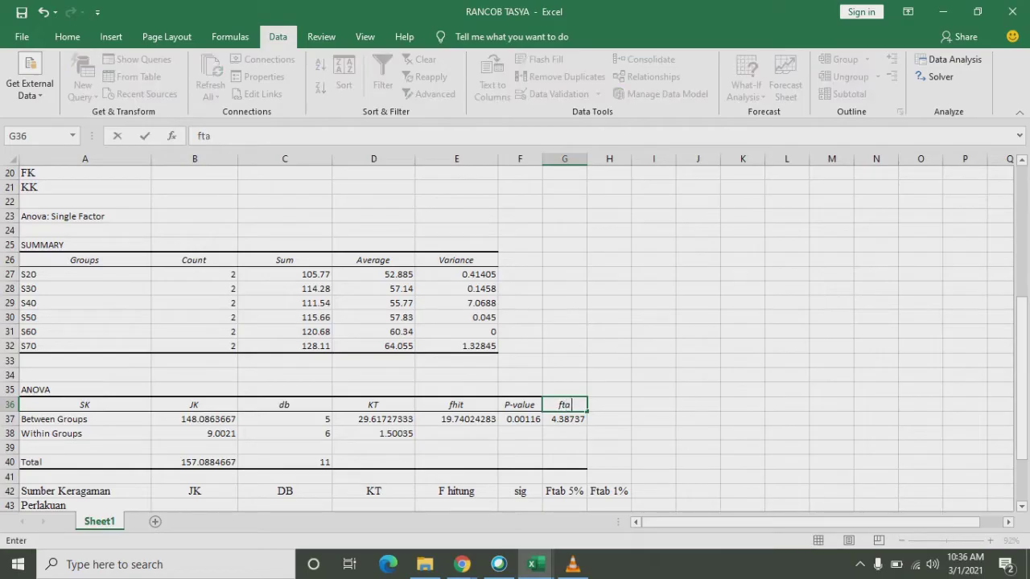
text(b 5%)
click(520, 419)
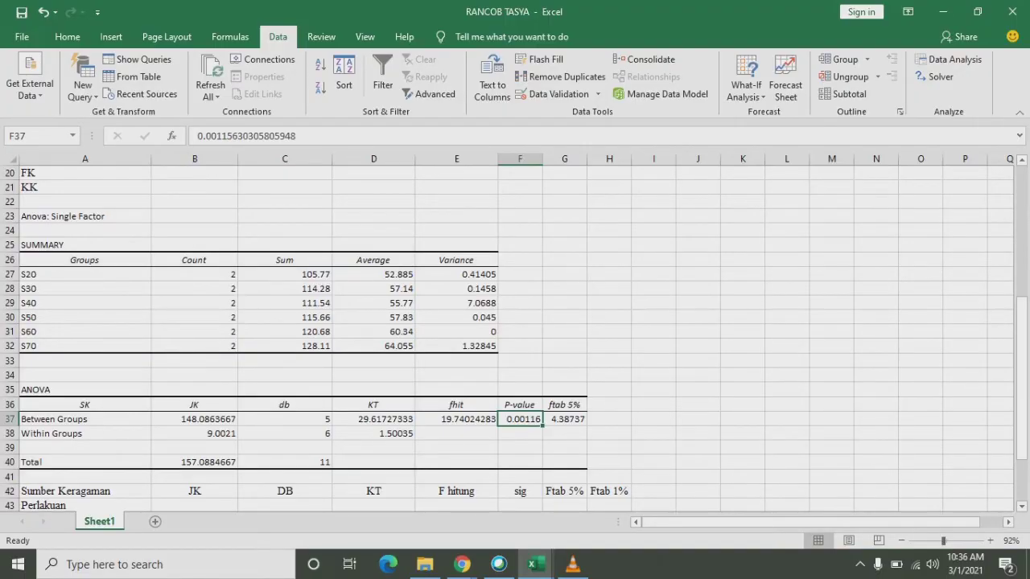
Step: Replace the Between Groups label in A37 of the ANOVA table with Perlakuan
scroll(515, 338, down, 1)
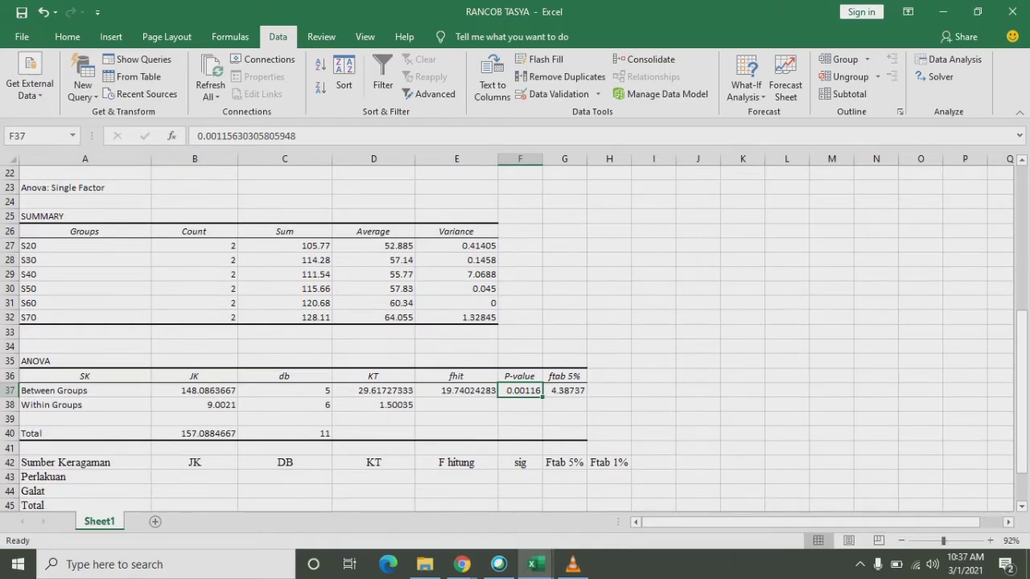
scroll(515, 338, down, 1)
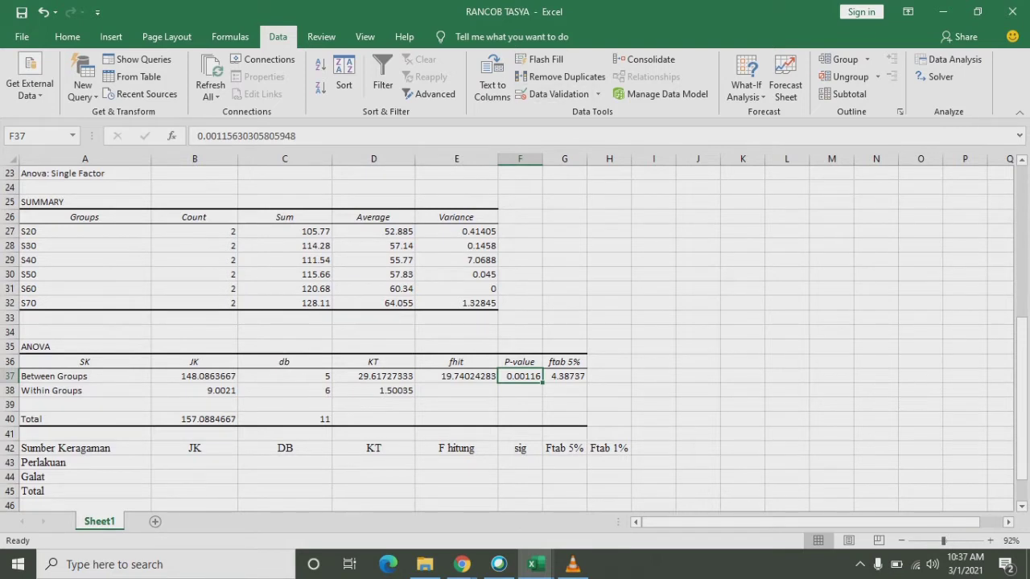
click(697, 376)
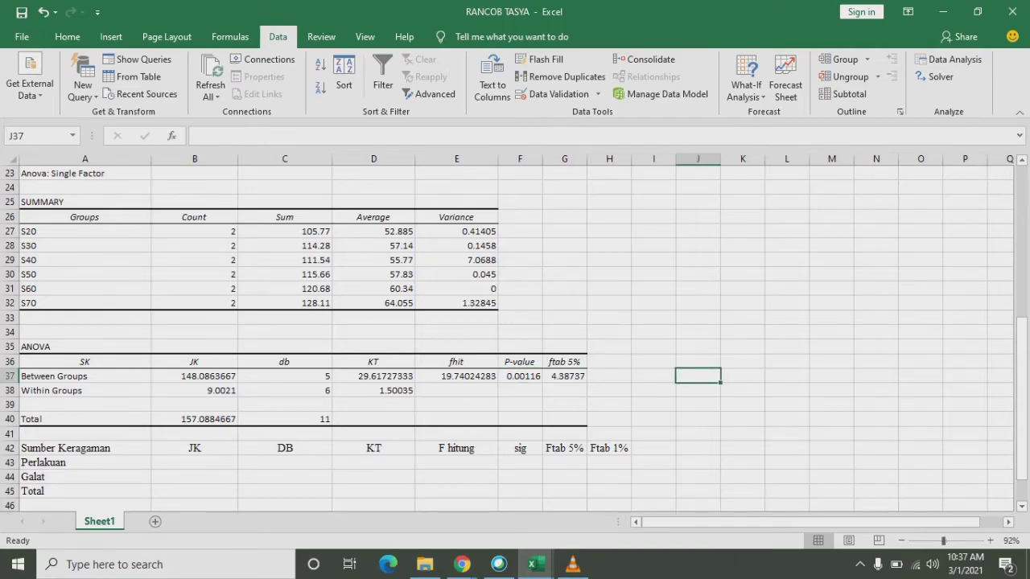
click(84, 377)
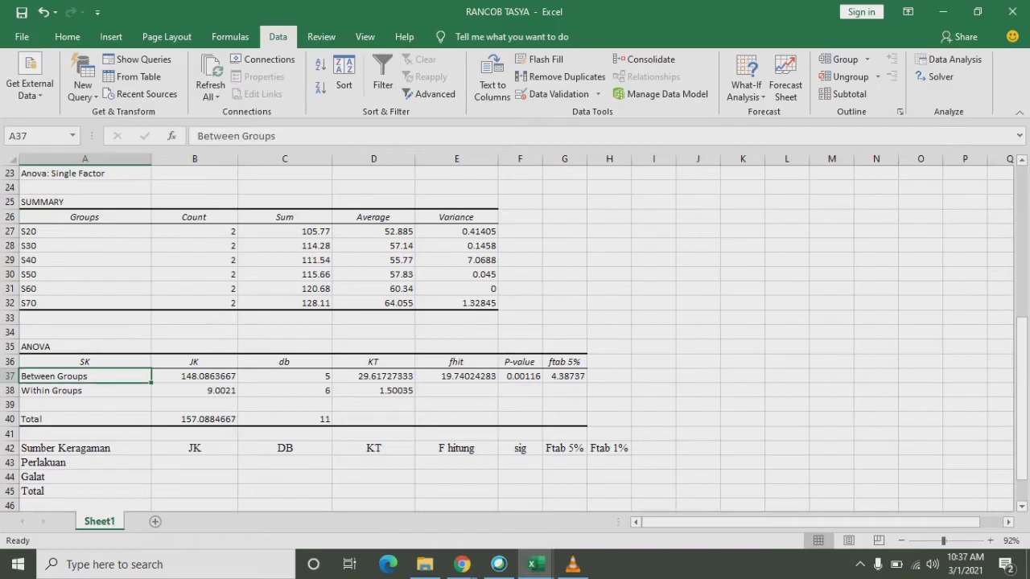
click(85, 387)
double_click(88, 376)
drag(88, 375, 20, 375)
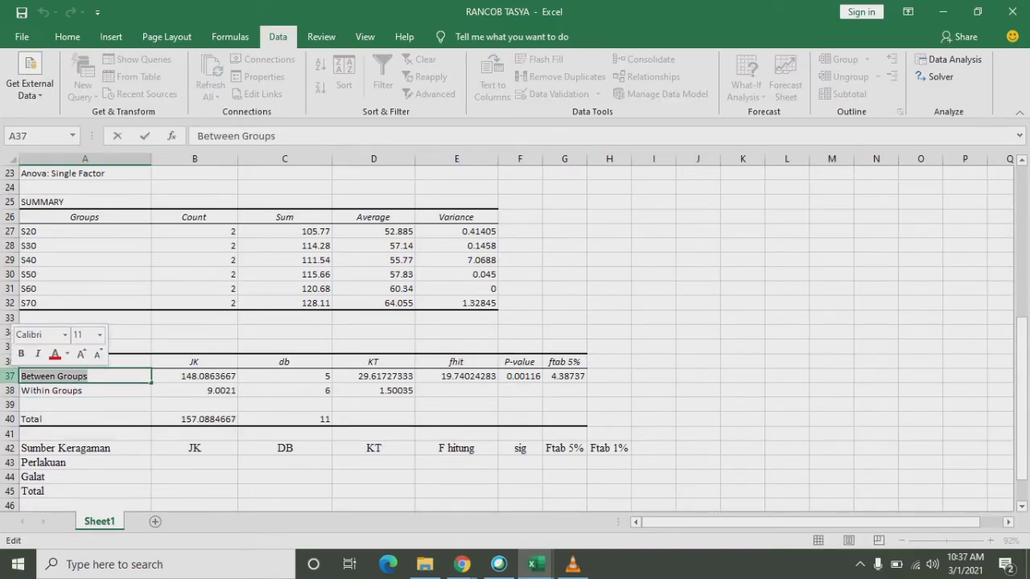
text(Perlakuan)
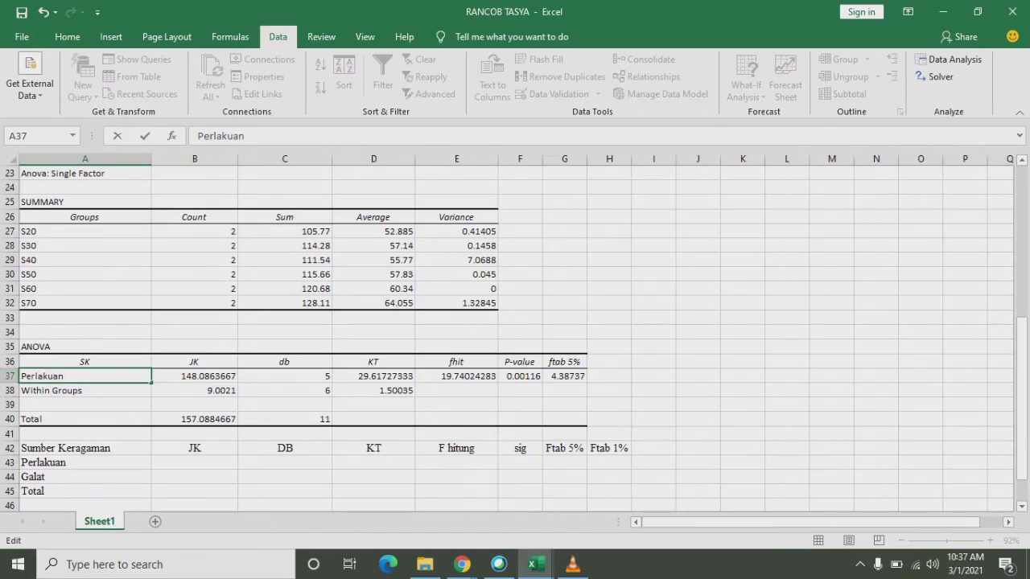
key(Return)
Step: Replace the Within Groups label in A38 of the ANOVA table with Galat
key(F2)
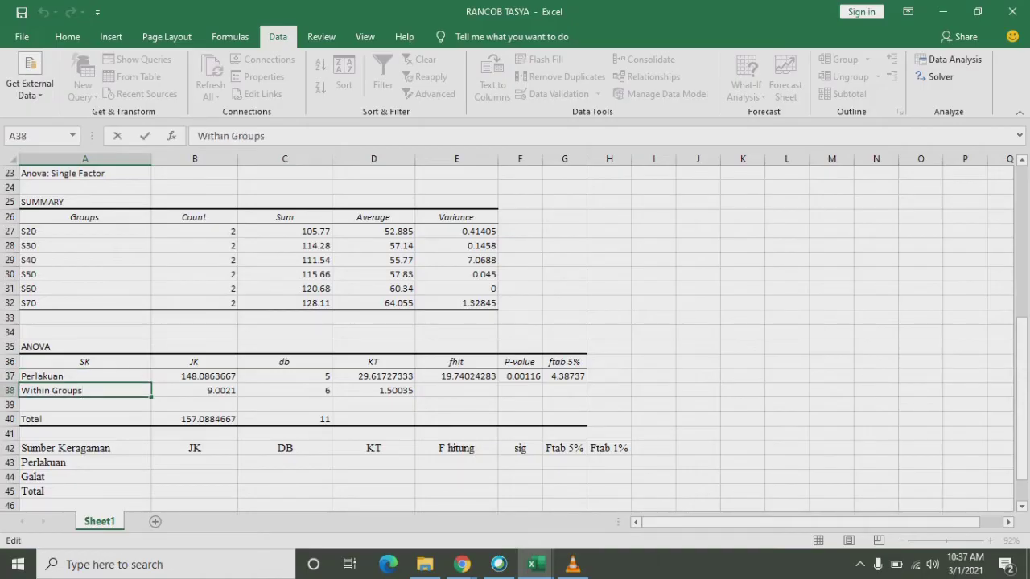
drag(83, 390, 16, 390)
text(G)
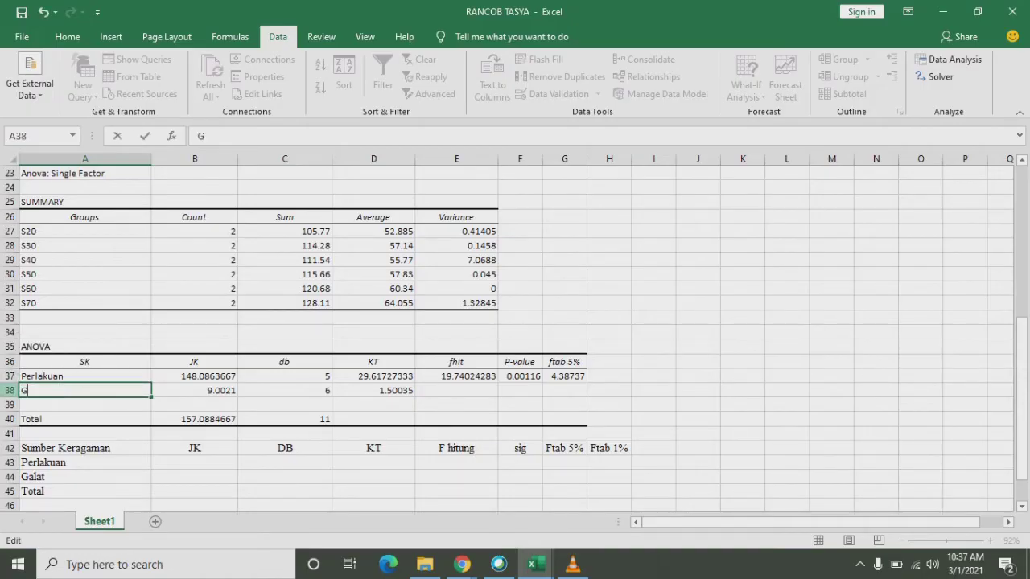
text(alat)
click(195, 419)
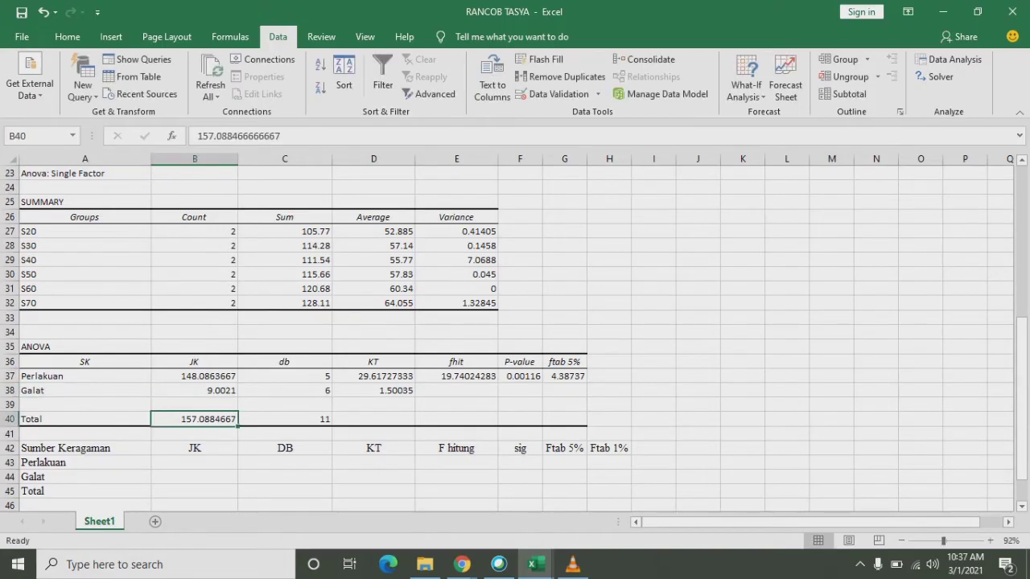
scroll(514, 337, down, 2)
scroll(515, 337, up, 1)
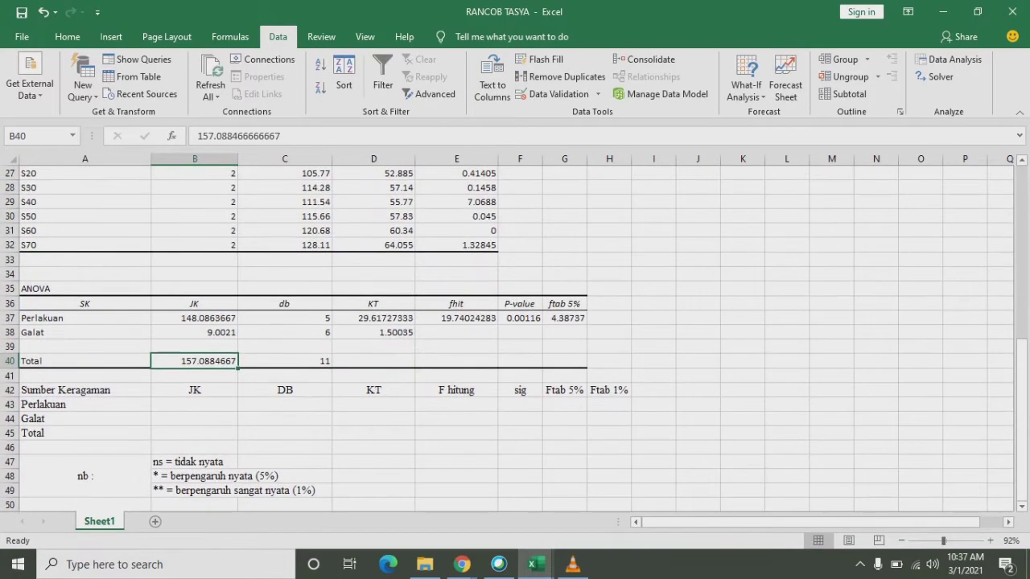
scroll(514, 338, up, 3)
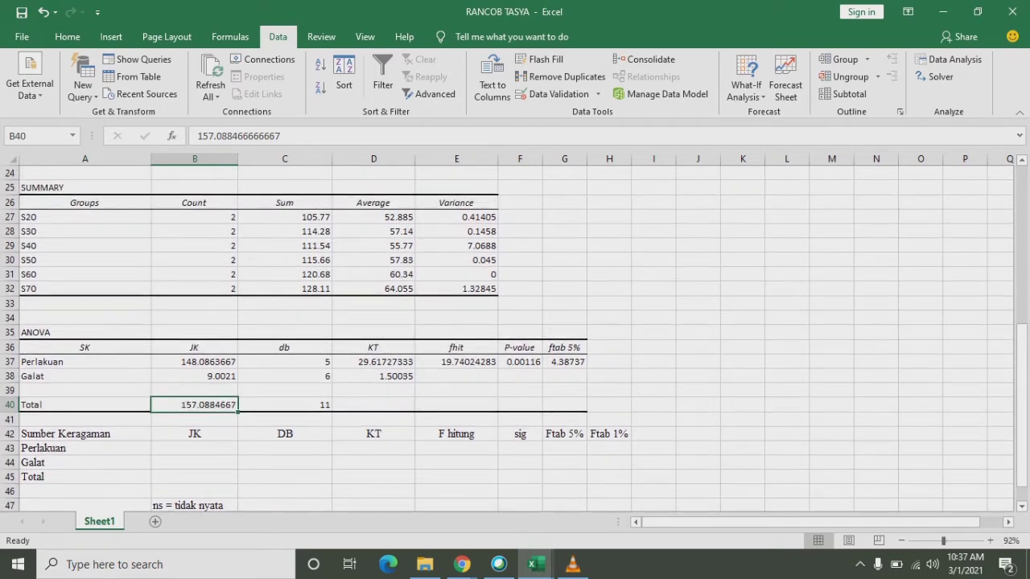
Step: Examine the relabelled Perlakuan and Galat rows of the ANOVA table
scroll(514, 338, up, 1)
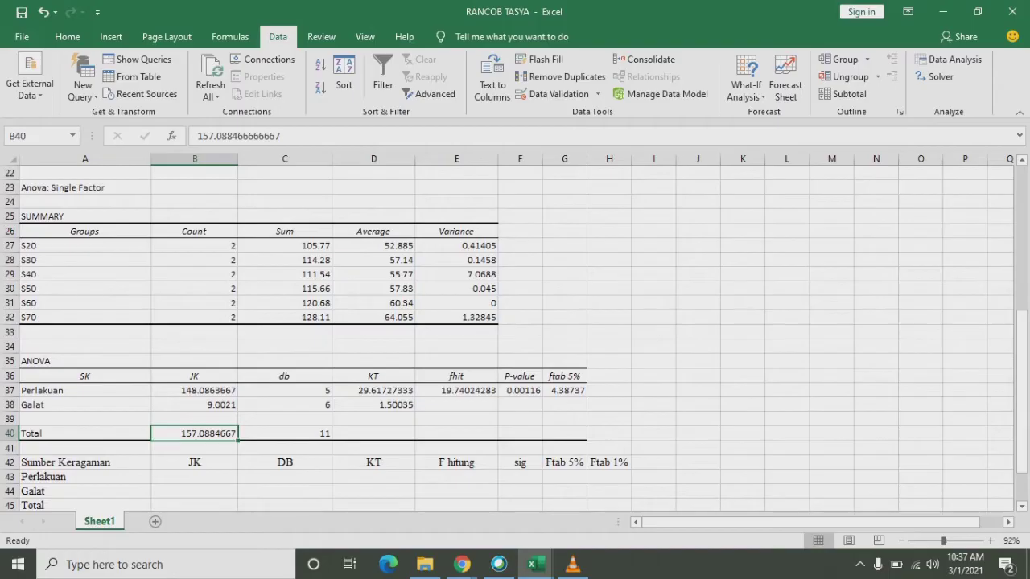
scroll(514, 338, up, 1)
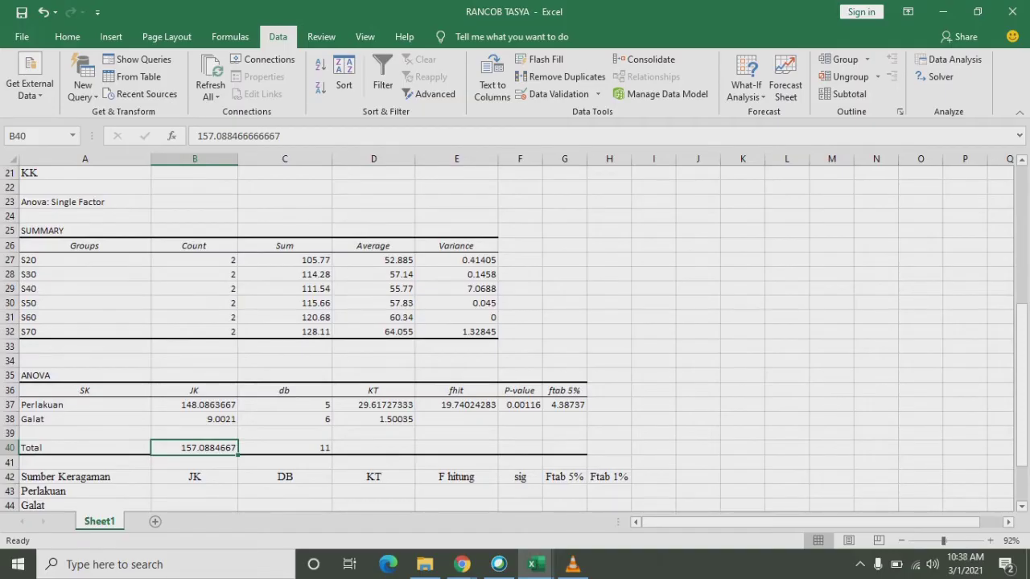
click(85, 404)
click(84, 419)
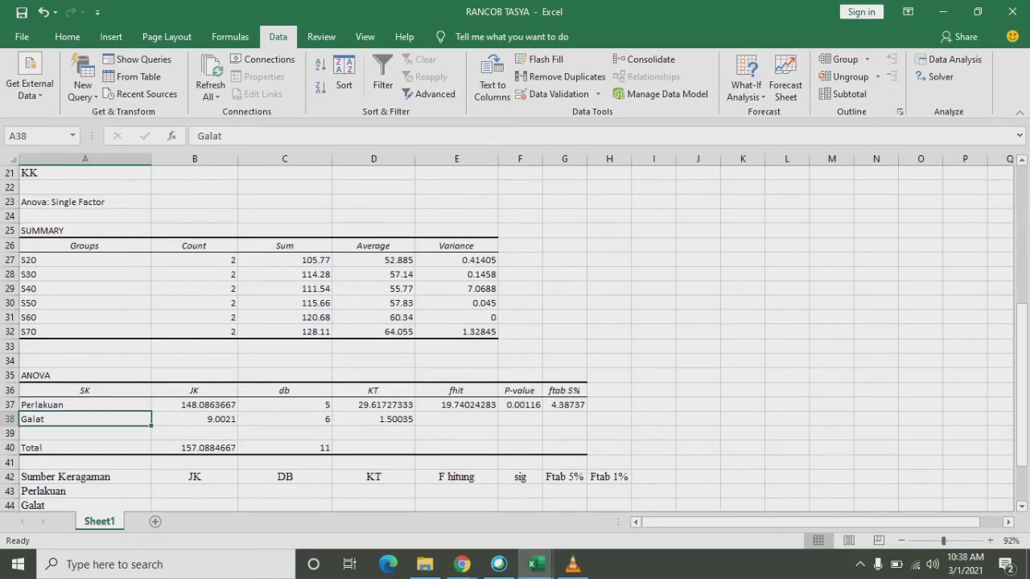
click(85, 404)
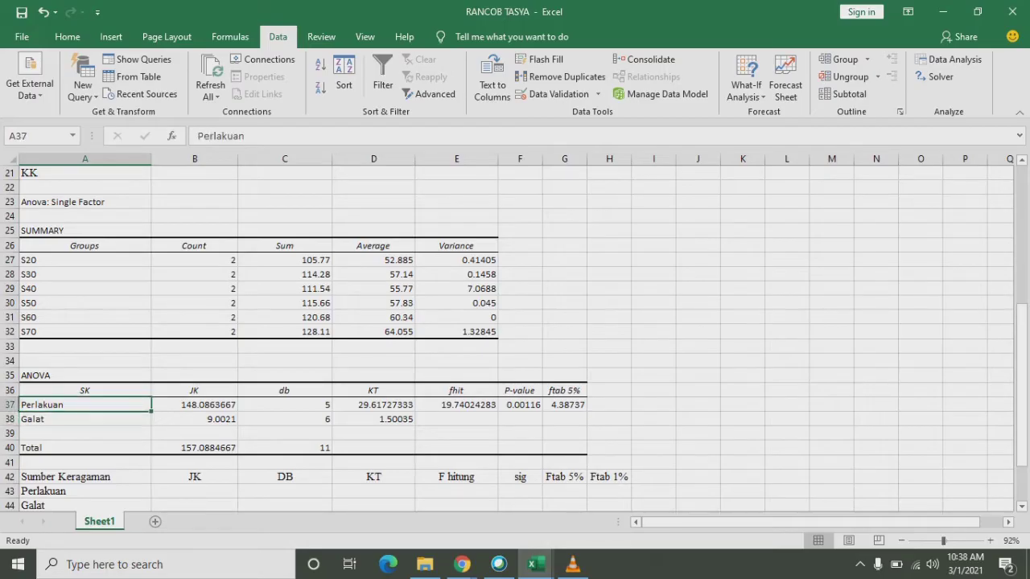
key(Up)
key(Down)
key(Down)
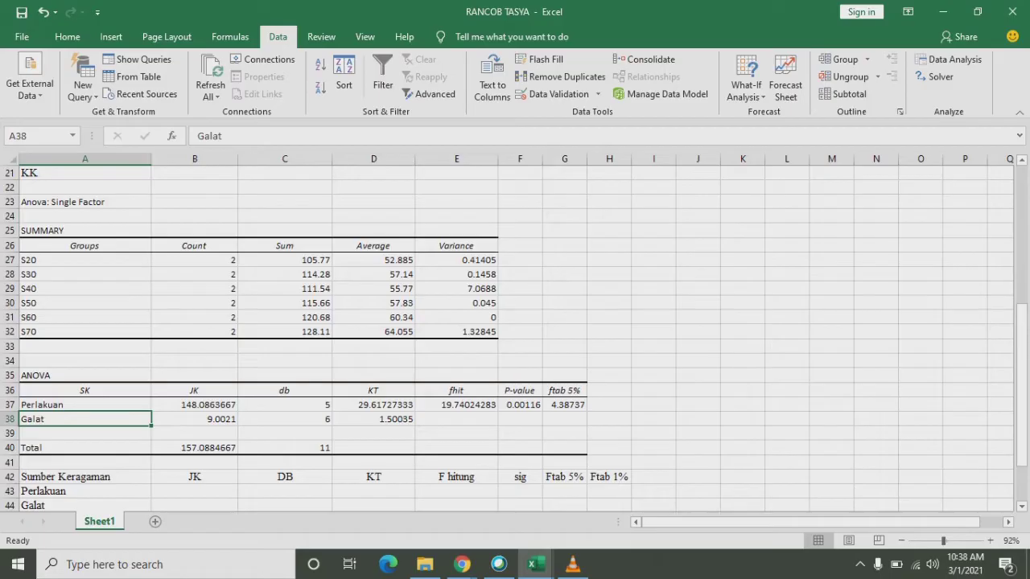
key(Up)
key(Down)
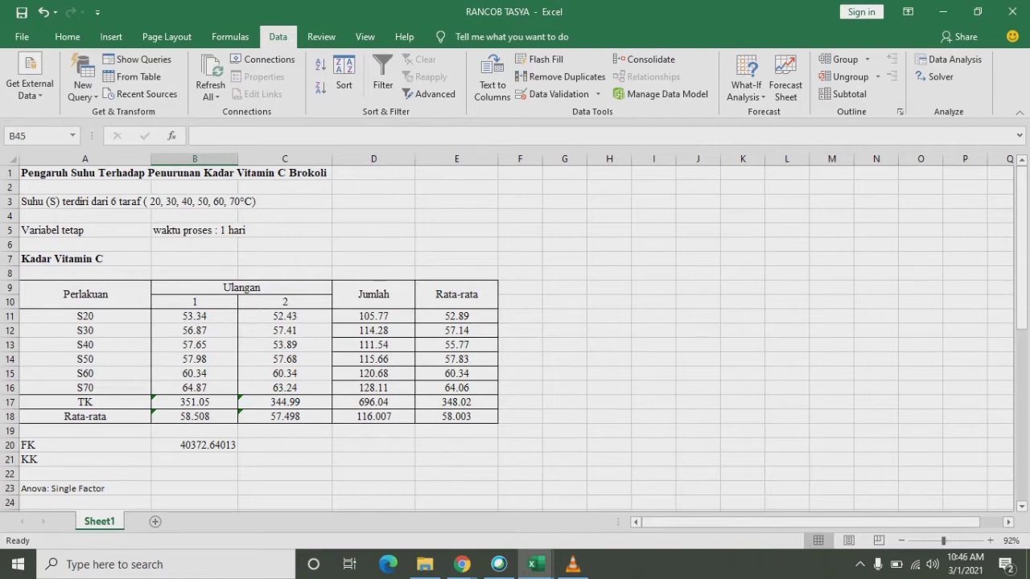
Step: Clear the existing FK value from cell B20
scroll(515, 337, down, 1)
click(195, 417)
key(Delete)
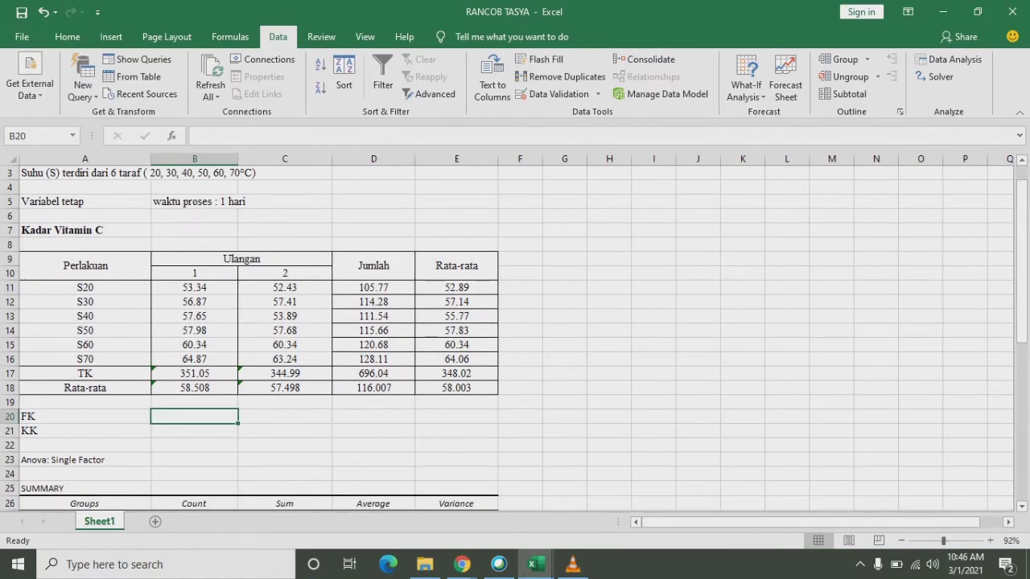
Step: Calculate FK in B20 with the formula =D17^2/COUNTA(B11:C16)
click(85, 416)
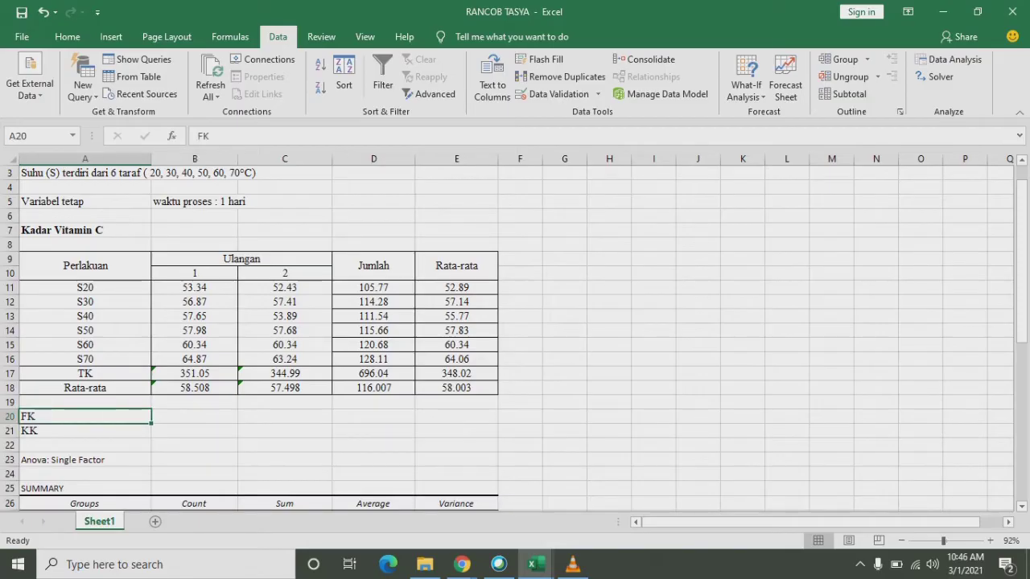
click(195, 416)
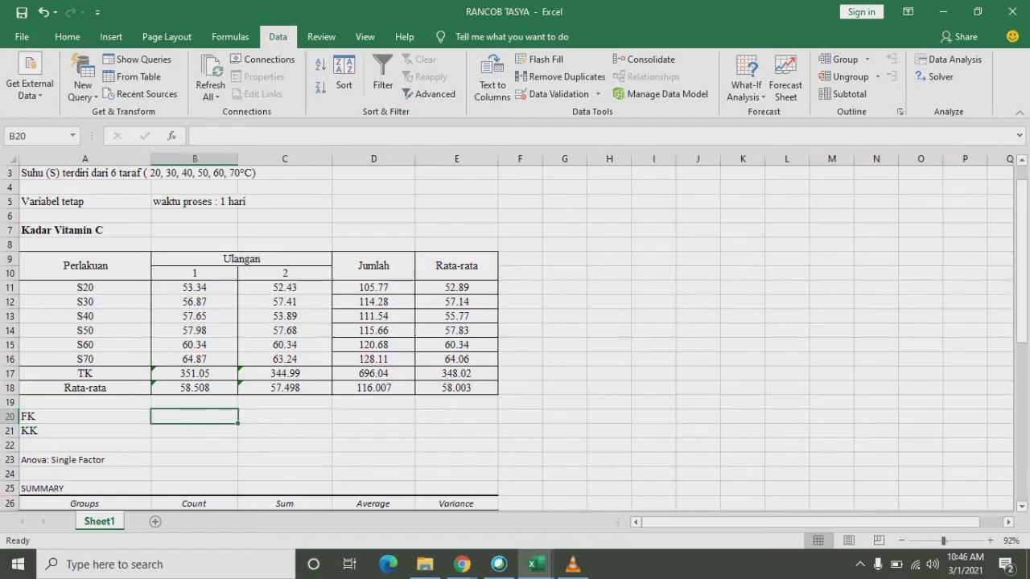
text(=)
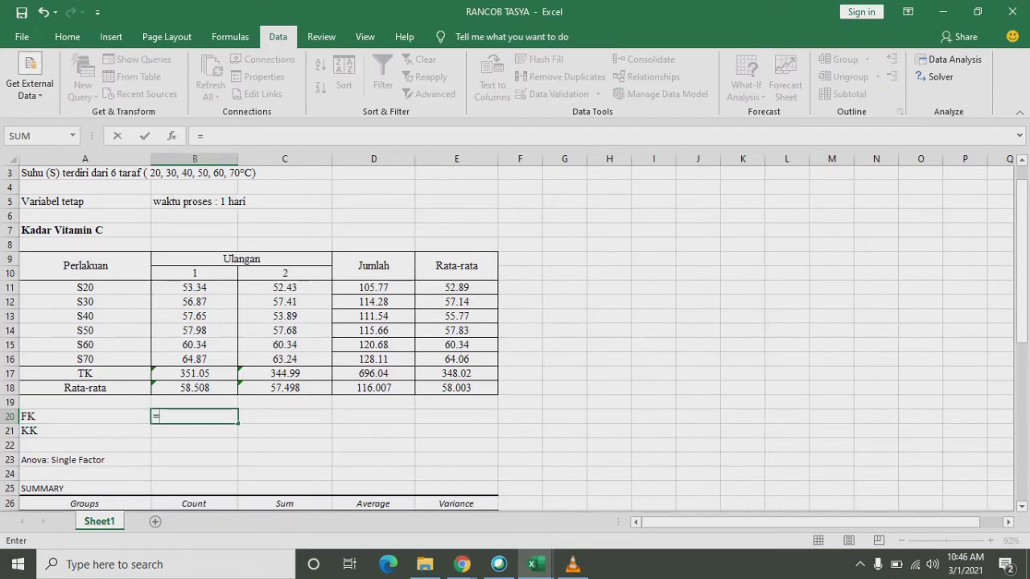
click(373, 374)
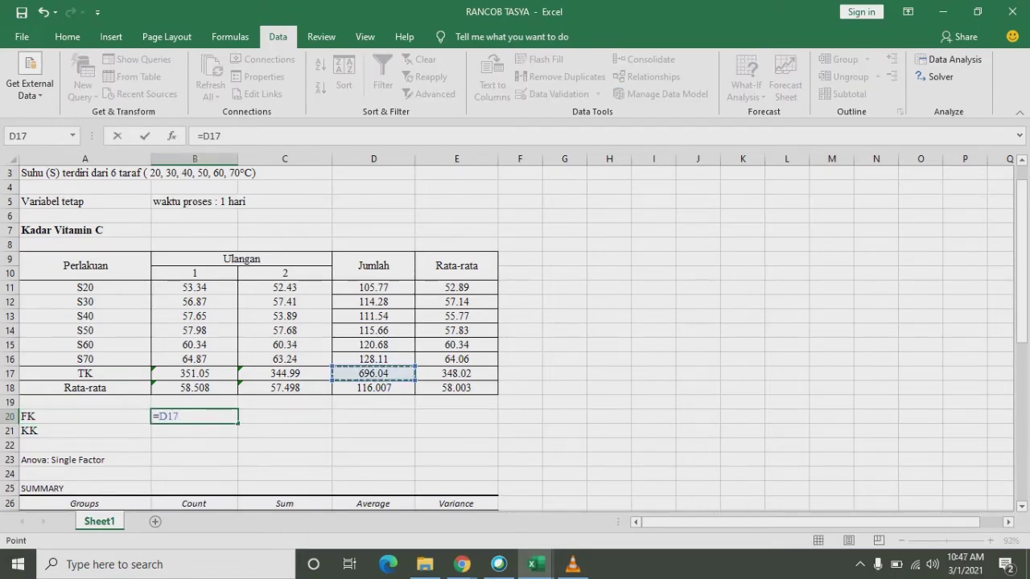
text(^)
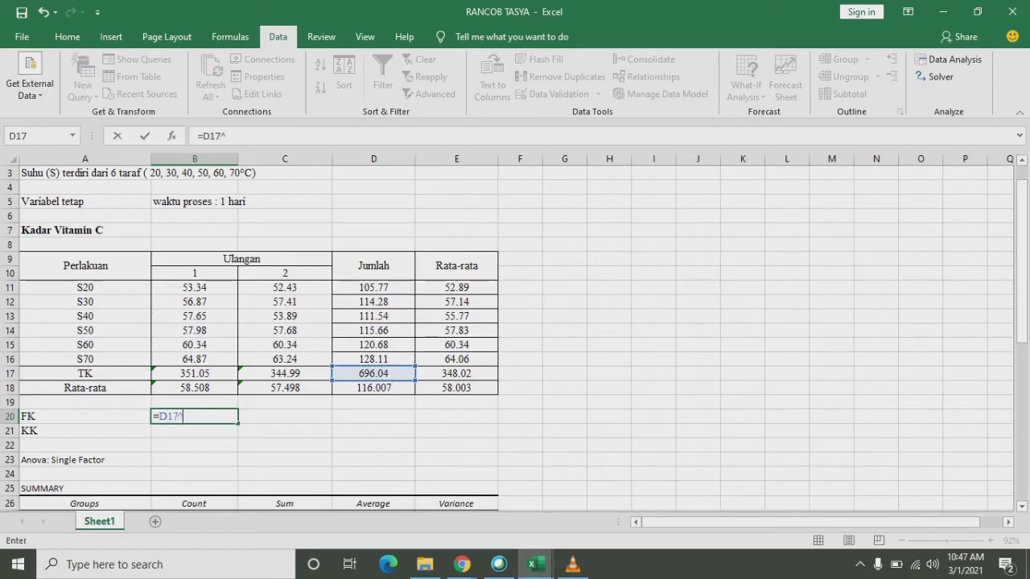
text(2/cou)
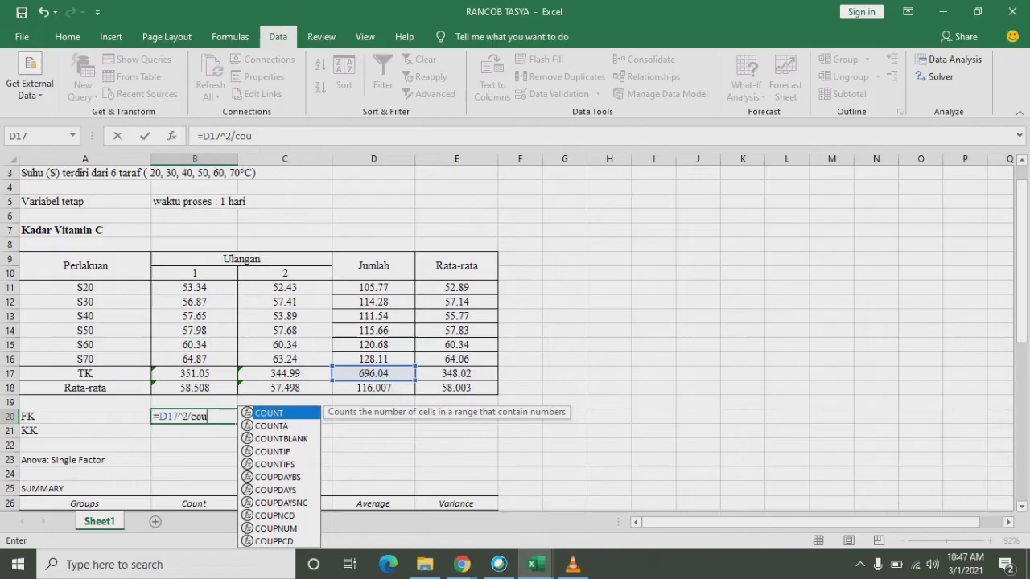
key(Down)
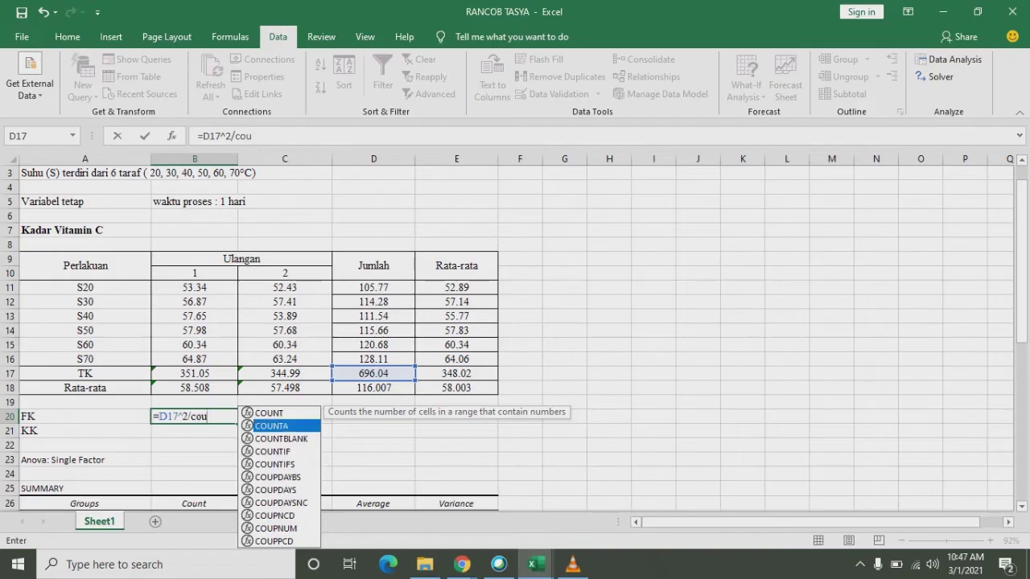
key(Tab)
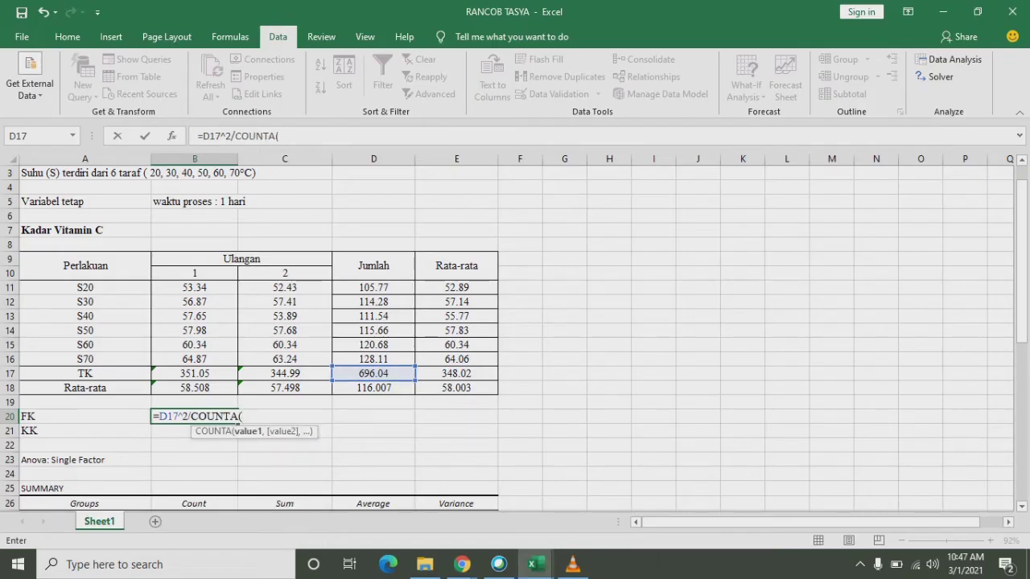
drag(195, 287, 284, 359)
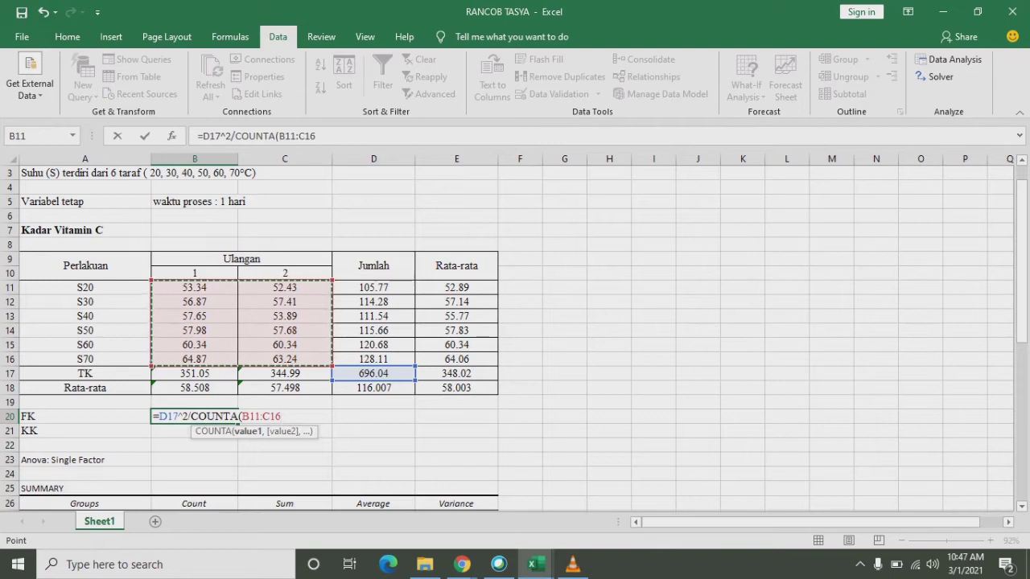
text())
key(Return)
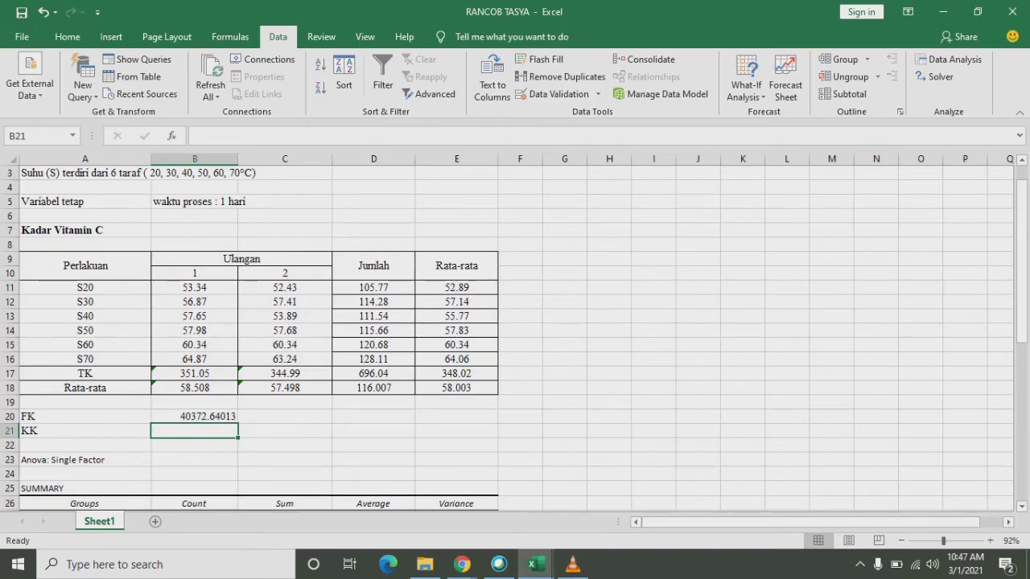
Step: Review the blank Perlakuan, Galat and Total rows of the Sumber Keragaman table
scroll(515, 338, down, 16)
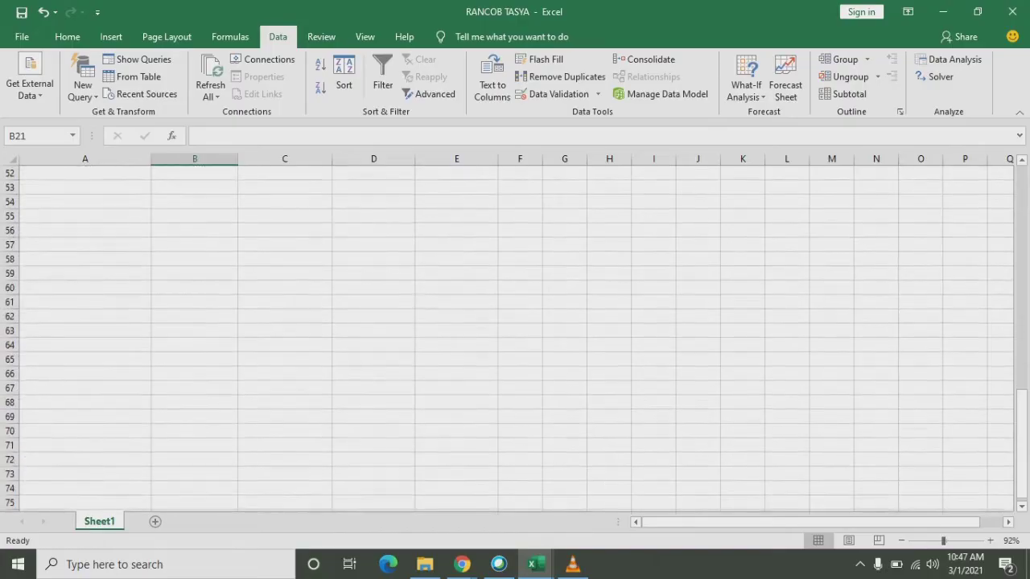
scroll(514, 338, up, 7)
click(194, 332)
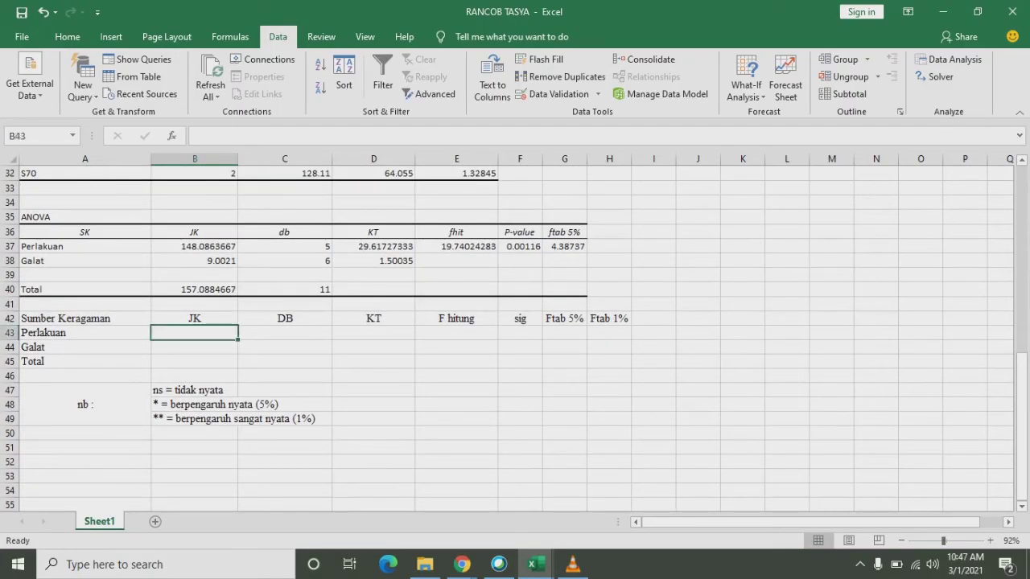
drag(48, 332, 609, 376)
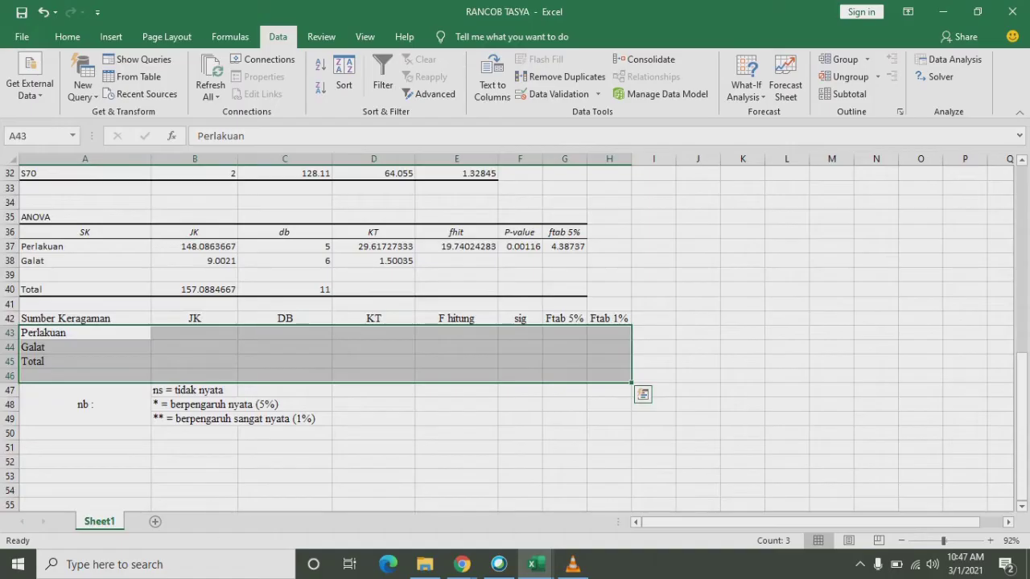
click(373, 348)
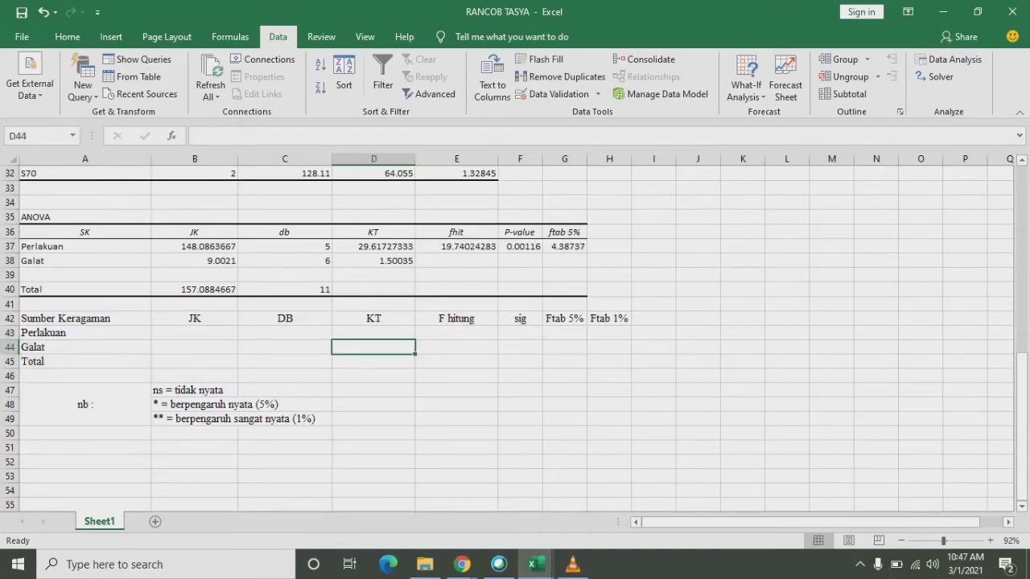
click(194, 319)
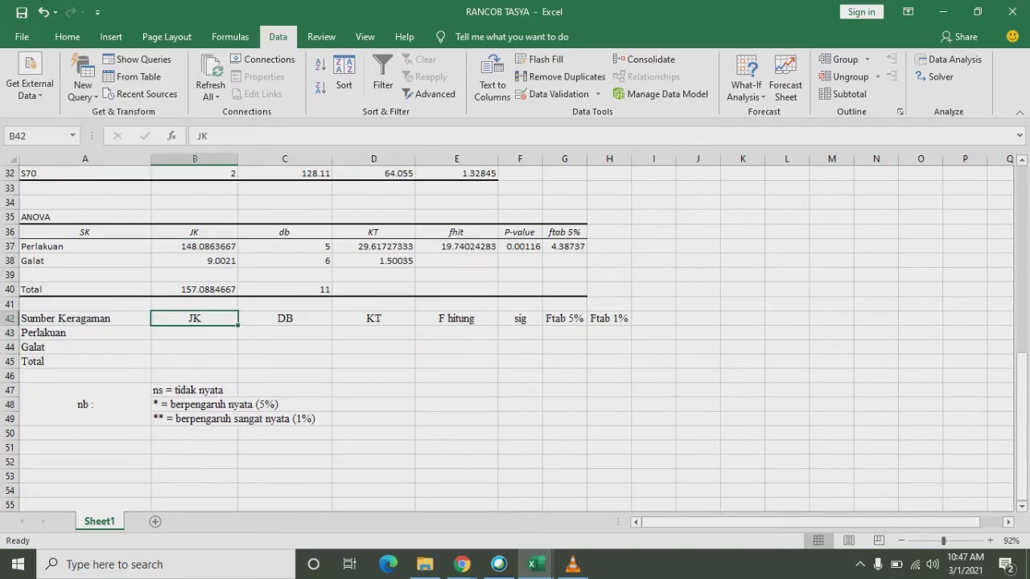
Step: Begin the Total row's JK formula in B45 with =(SUMSQ( over the replicate data B11:C16
click(194, 361)
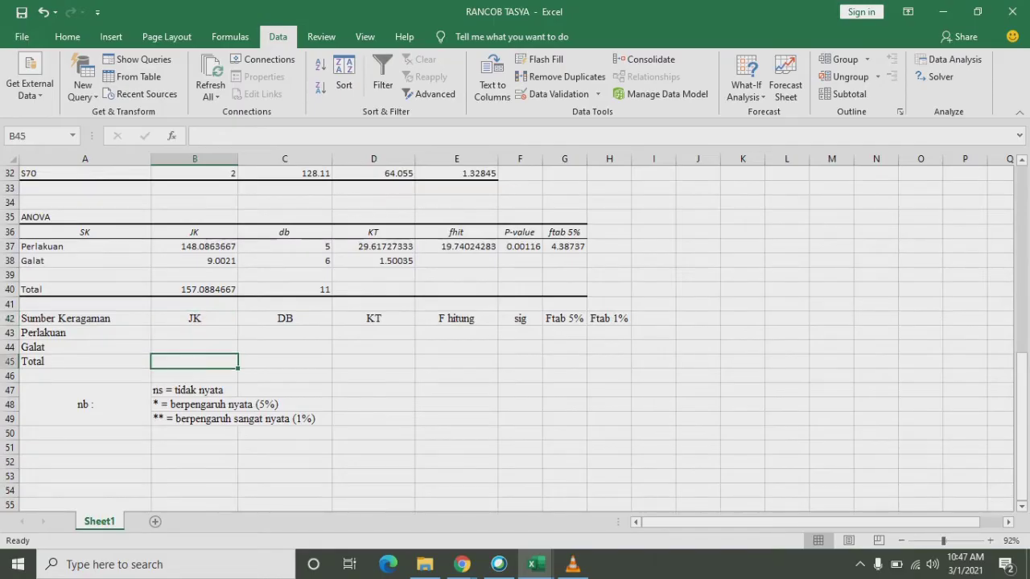
text(=)
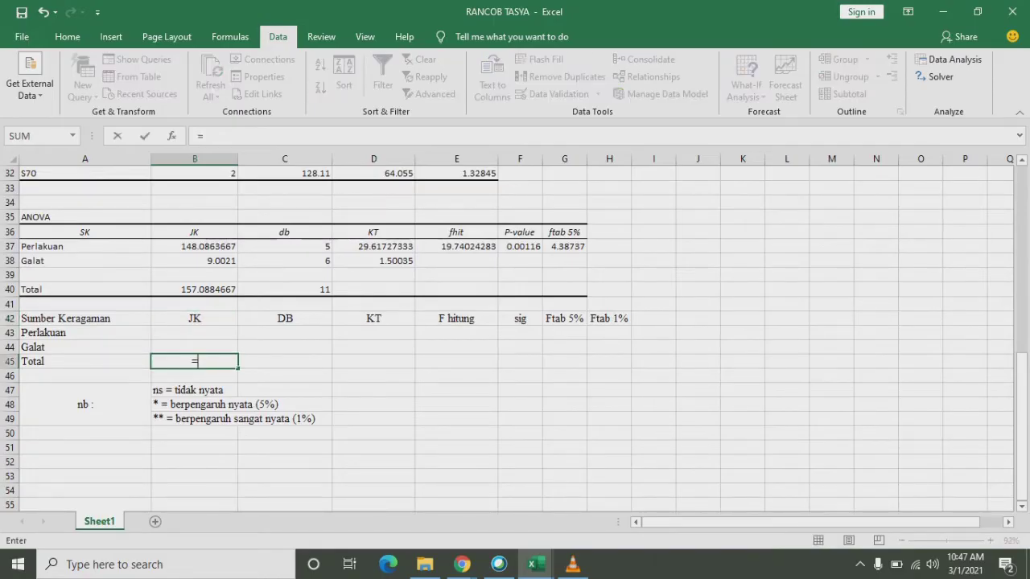
text((sum)
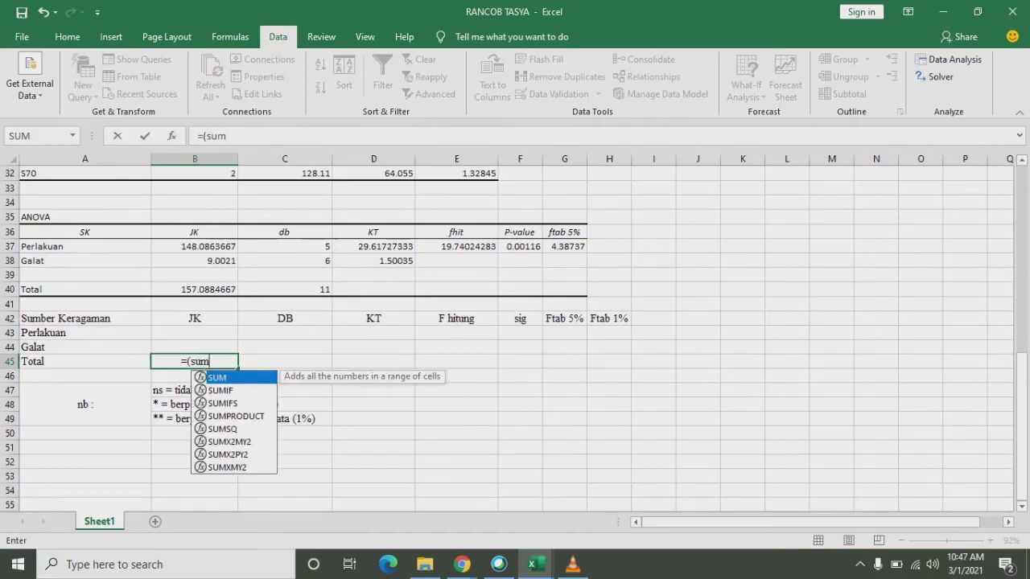
key(Tab)
key(BackSpace)
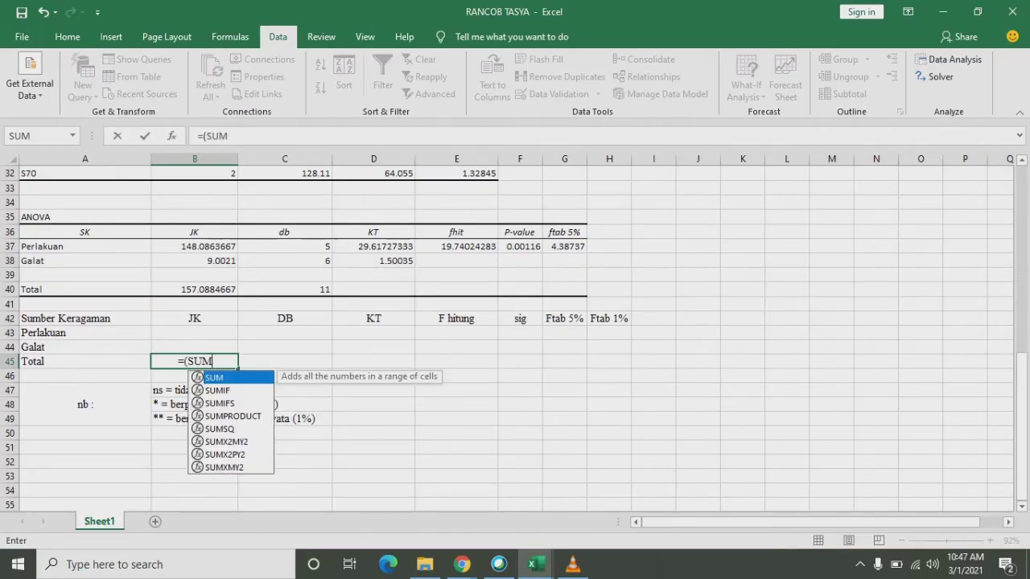
key(Down)
key(Down)
key(Down)
key(Down)
key(Tab)
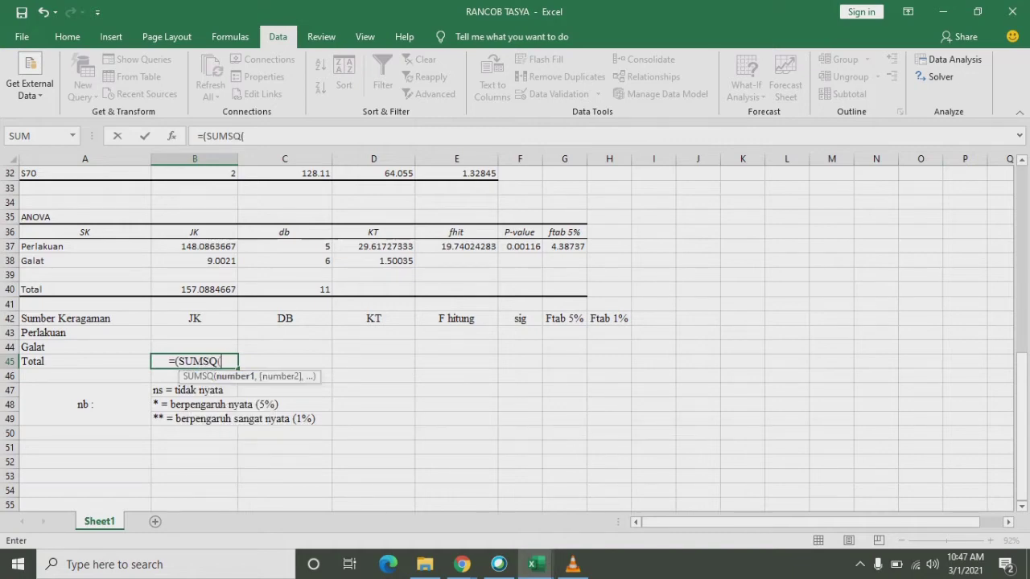
scroll(515, 338, up, 7)
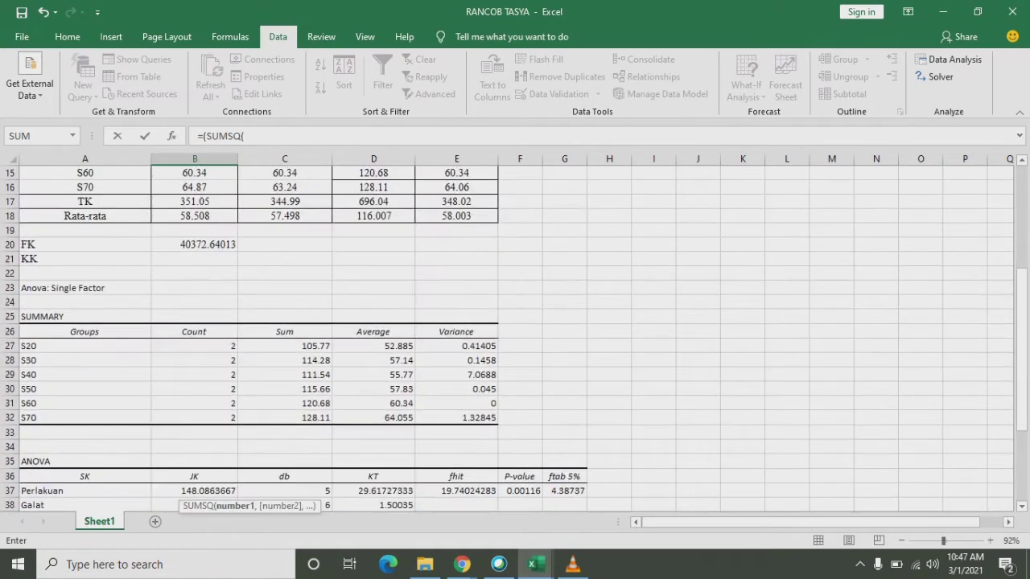
scroll(515, 338, up, 1)
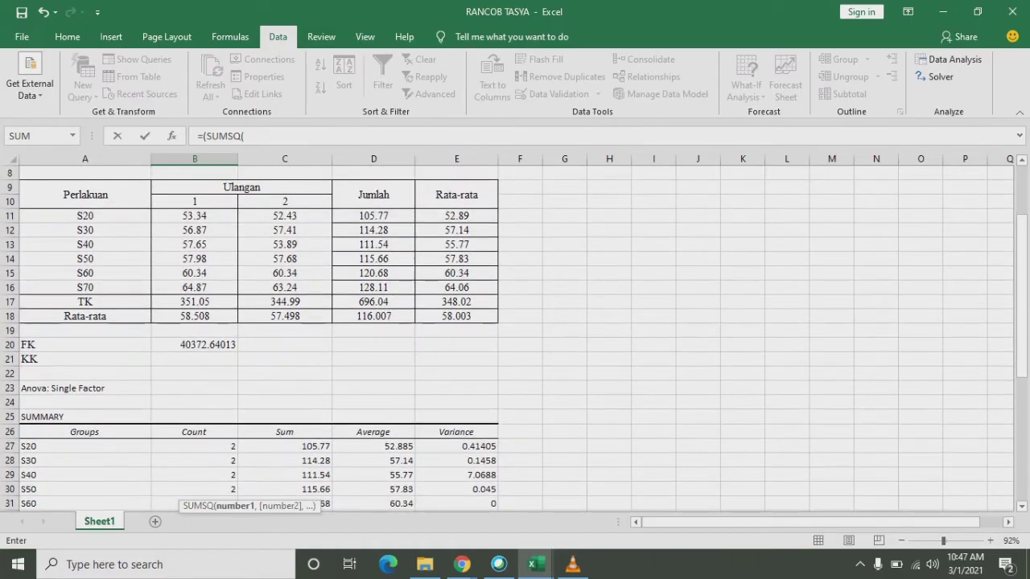
drag(194, 215, 284, 287)
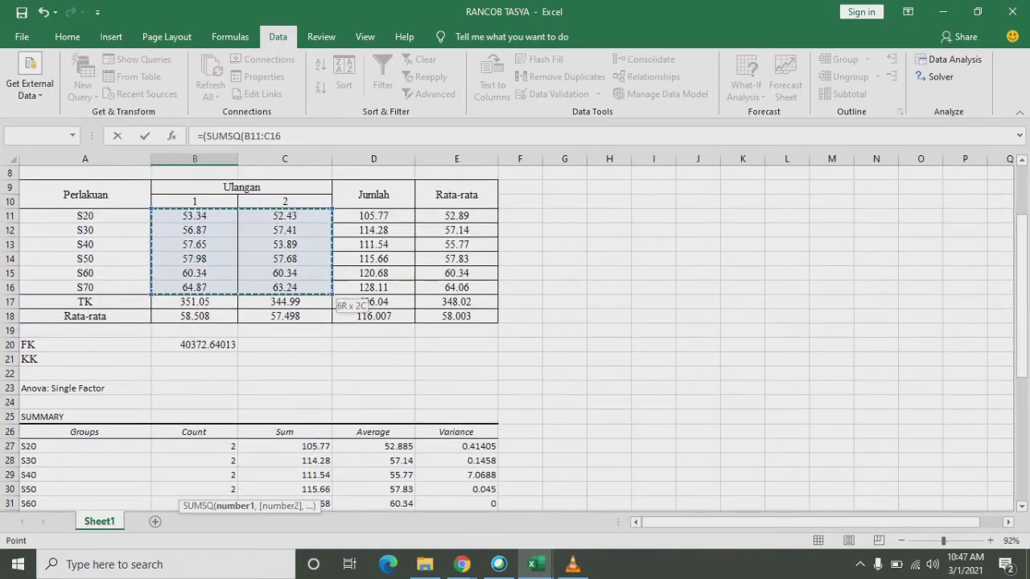
Step: Complete the Total row's JK formula in B45 by subtracting FK in B20, accepting the correction to =(SUMSQ(B11:C16)-B20)
scroll(515, 338, down, 11)
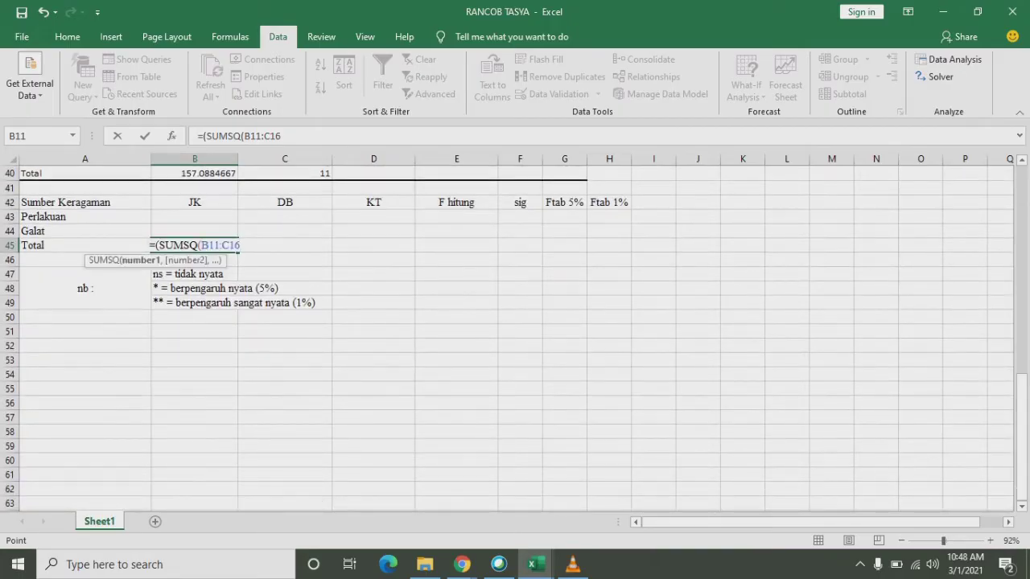
text()-)
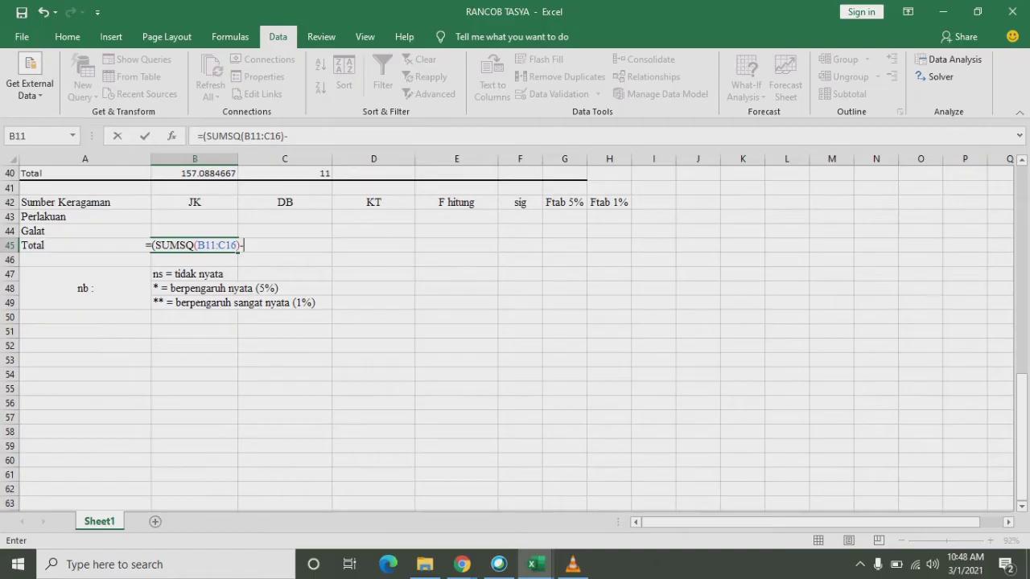
scroll(515, 337, up, 2)
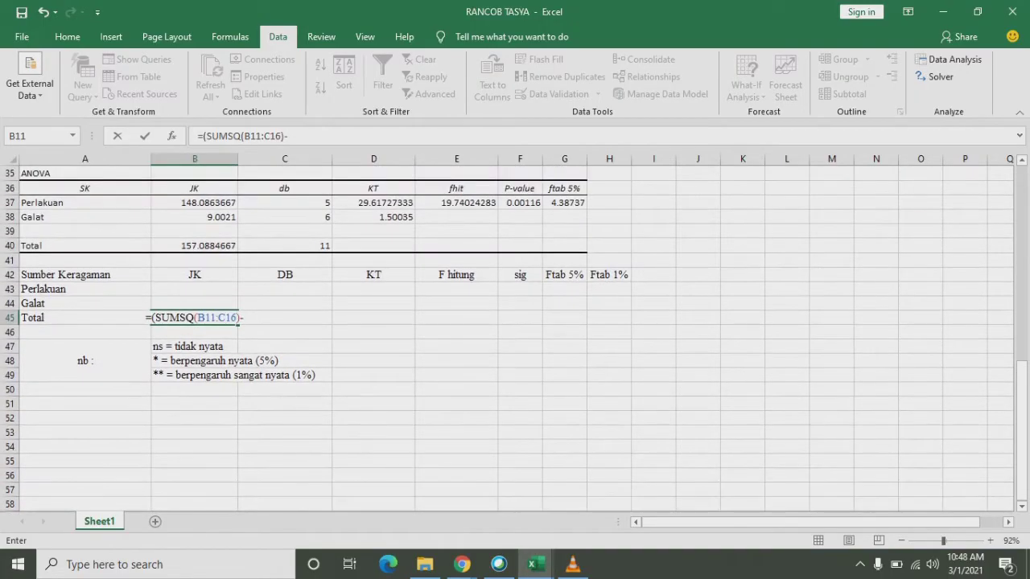
scroll(514, 338, up, 6)
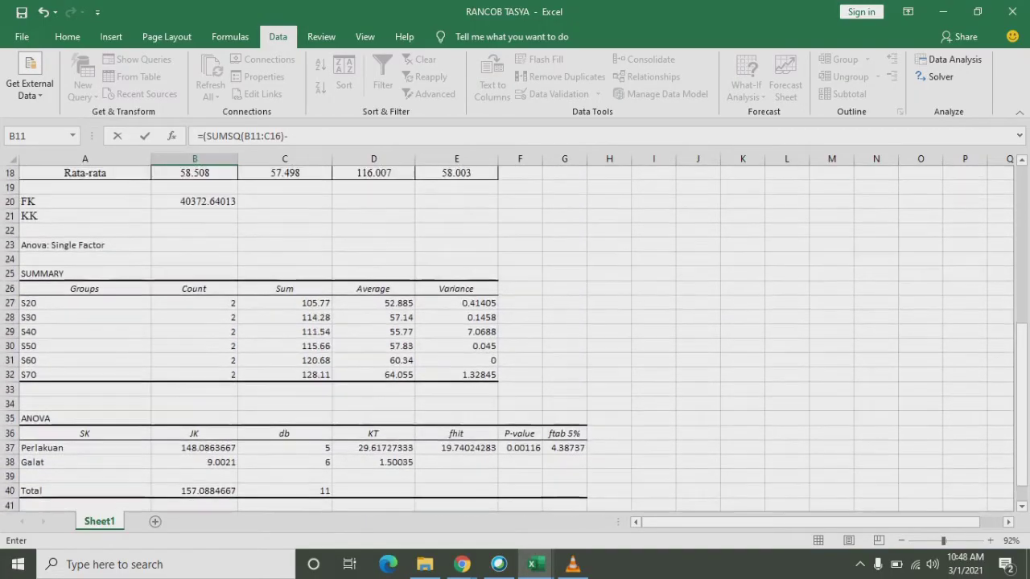
click(194, 202)
scroll(194, 202, down, 3)
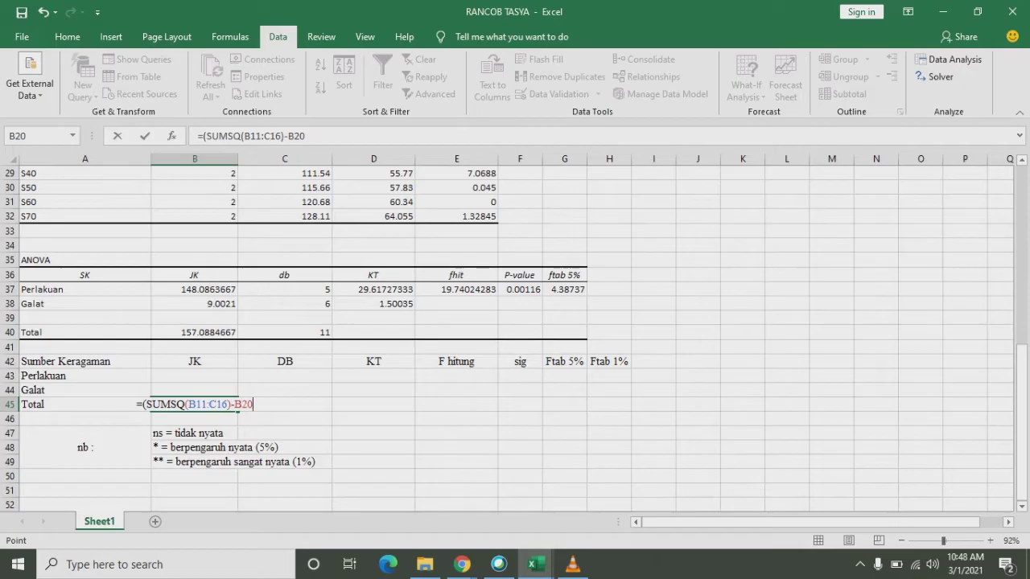
text())
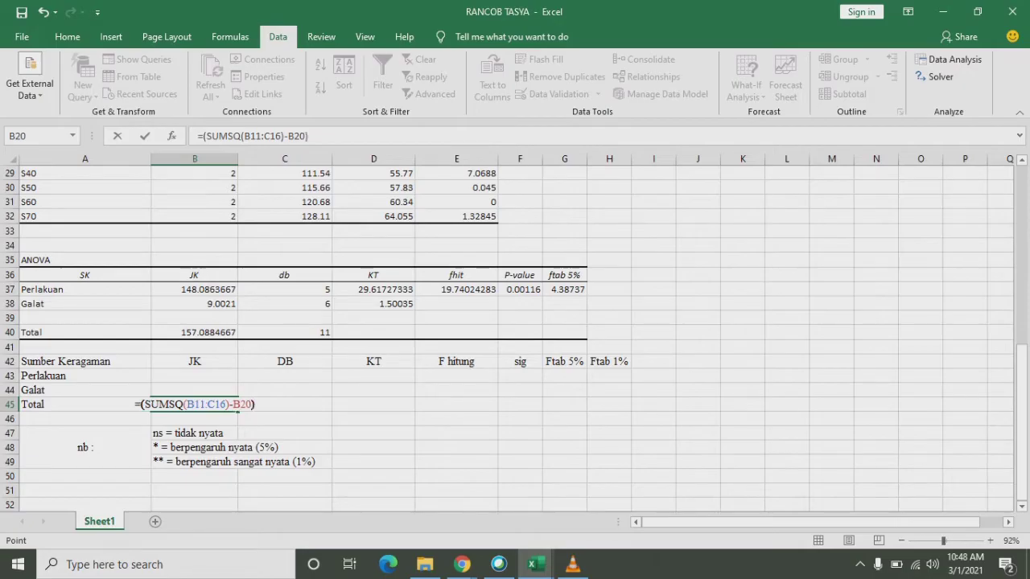
text())
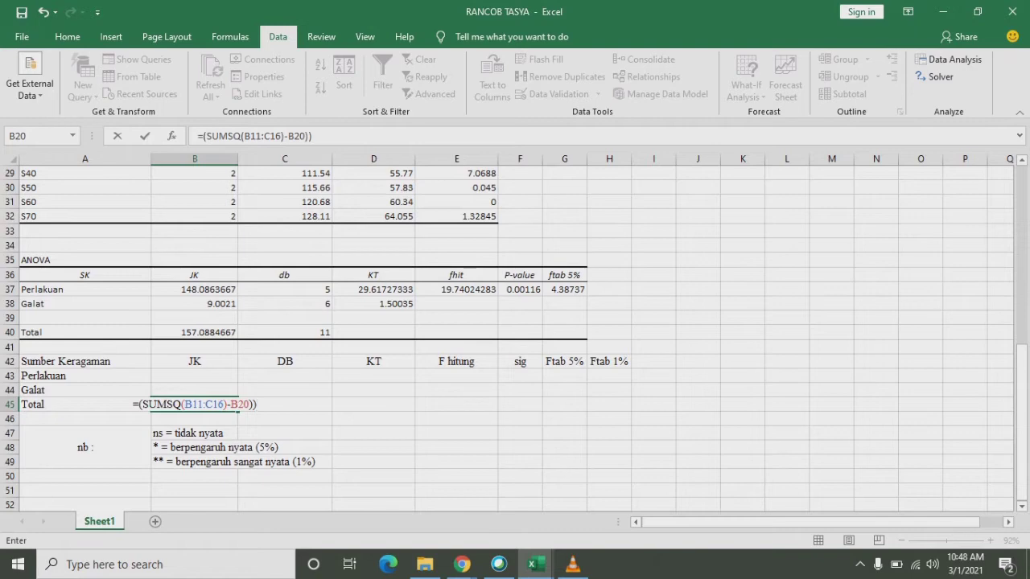
key(Return)
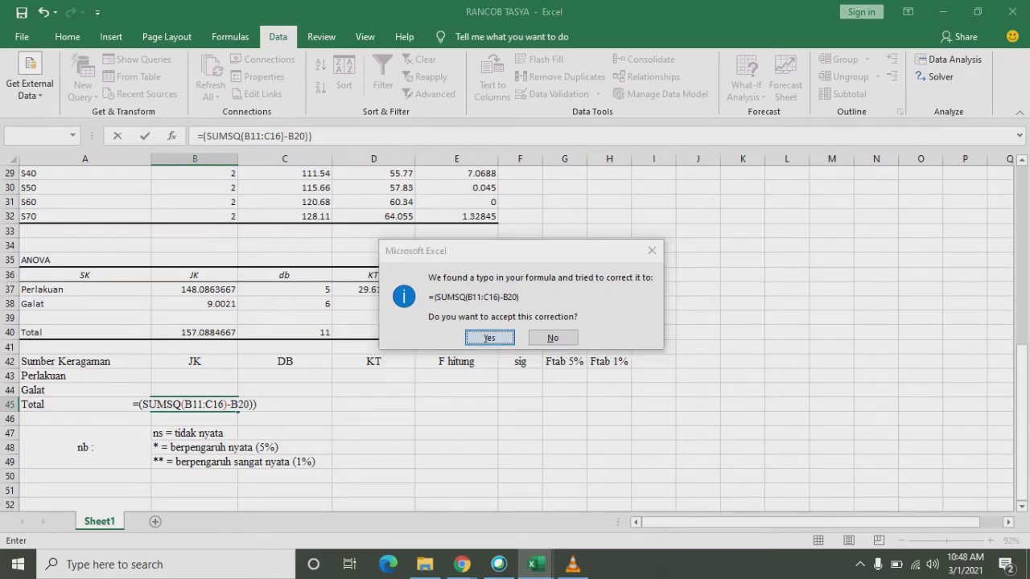
key(Return)
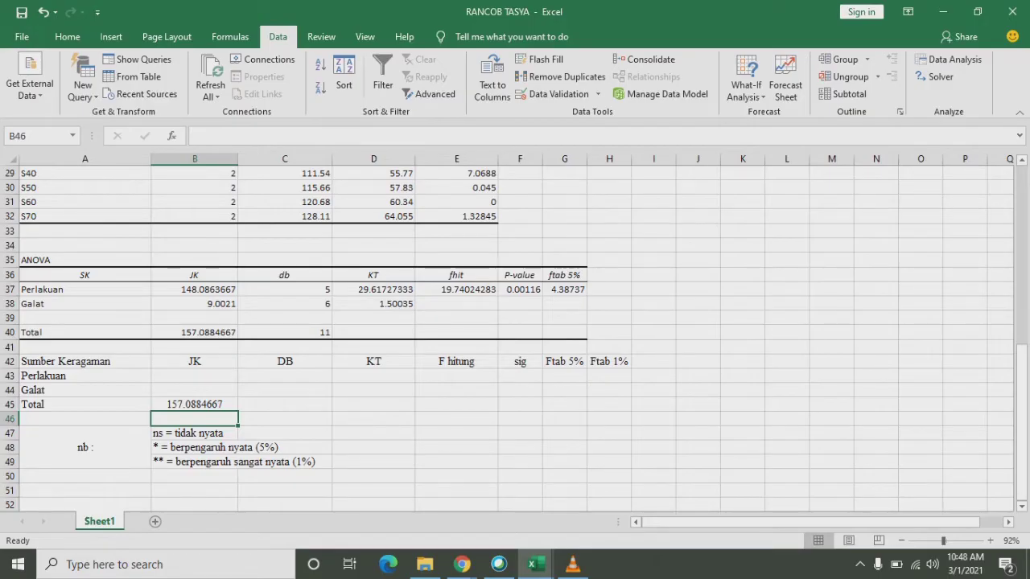
Step: Compare the manually calculated Total JK in B45 with the ANOVA output's Total JK in B40
click(194, 332)
click(194, 405)
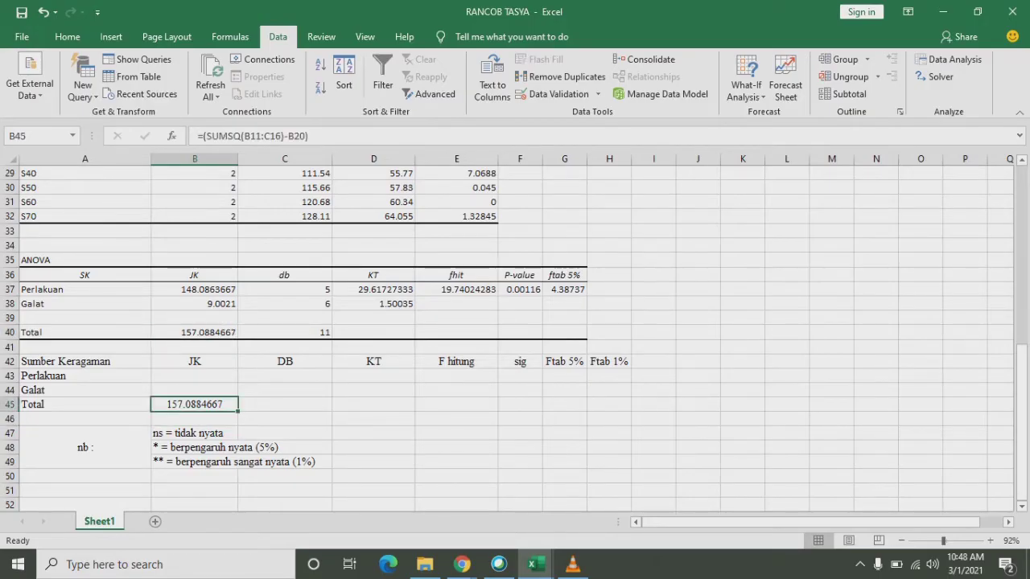
click(194, 332)
click(193, 404)
Step: Begin the Perlakuan row's JK formula in B43 with =(SUMSQ( over the Jumlah values D11:D16
click(194, 375)
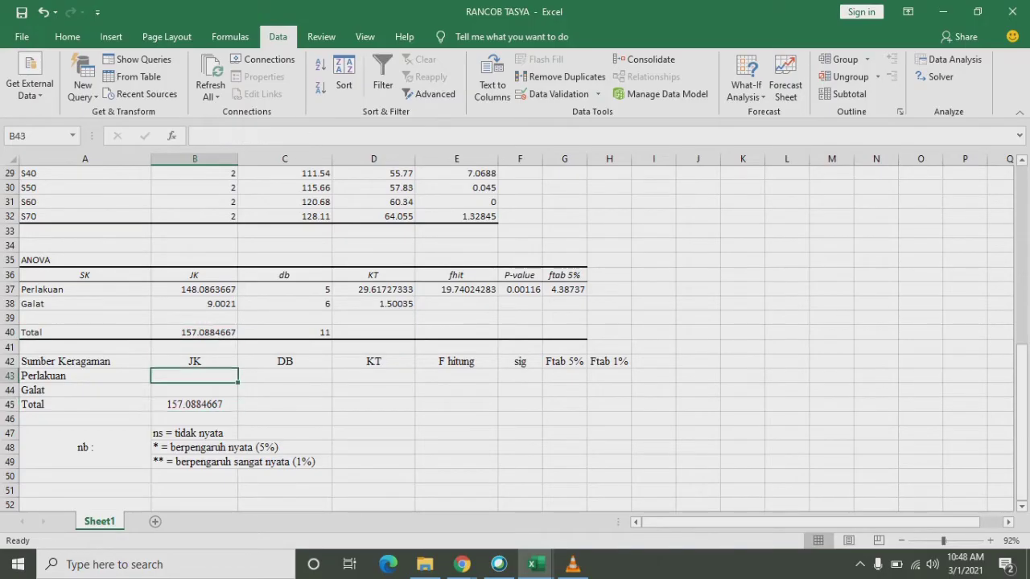
text(=)
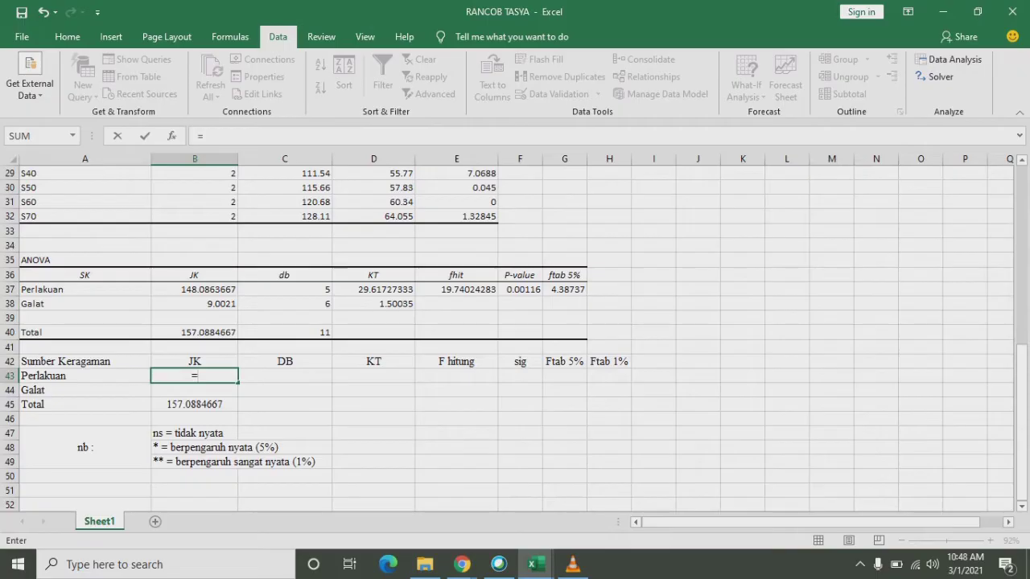
text((sum)
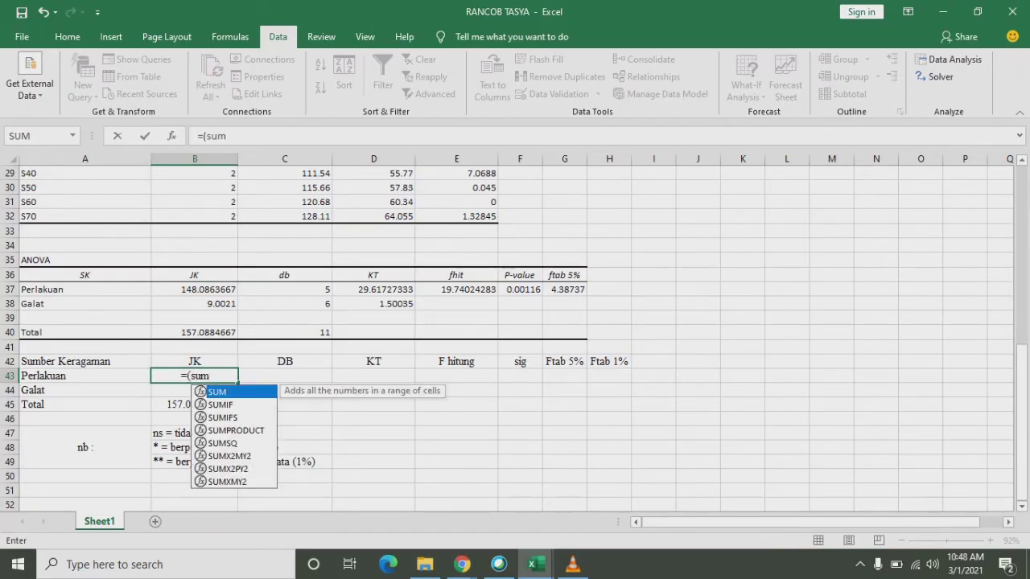
key(Down)
key(Down)
key(Down)
key(Down)
key(Tab)
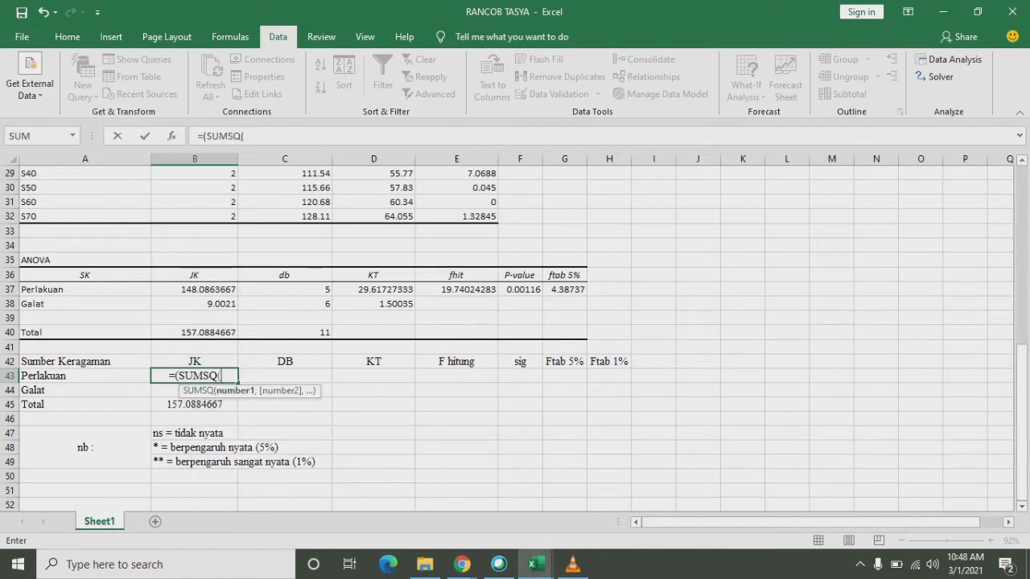
scroll(515, 338, up, 7)
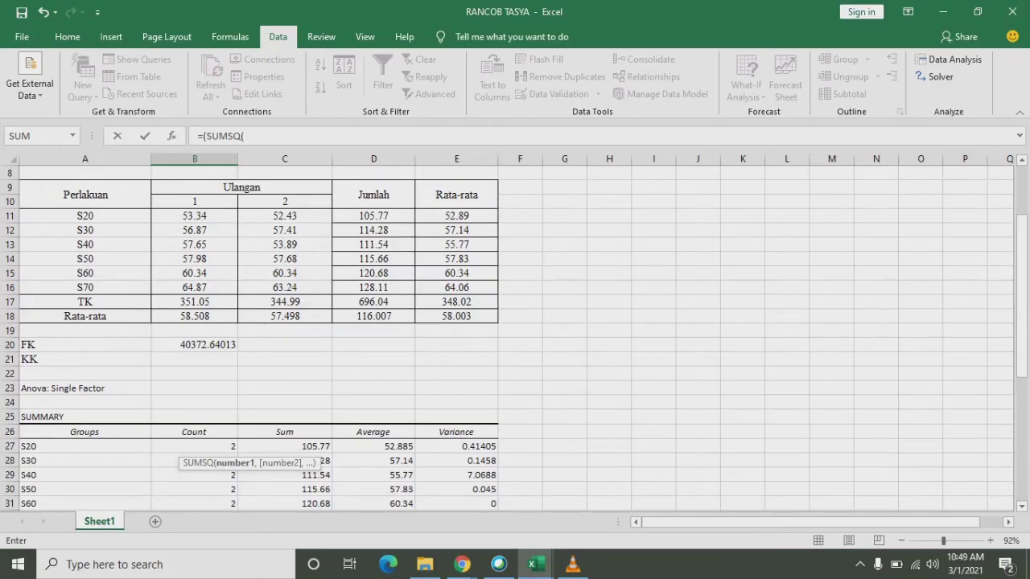
drag(373, 215, 494, 292)
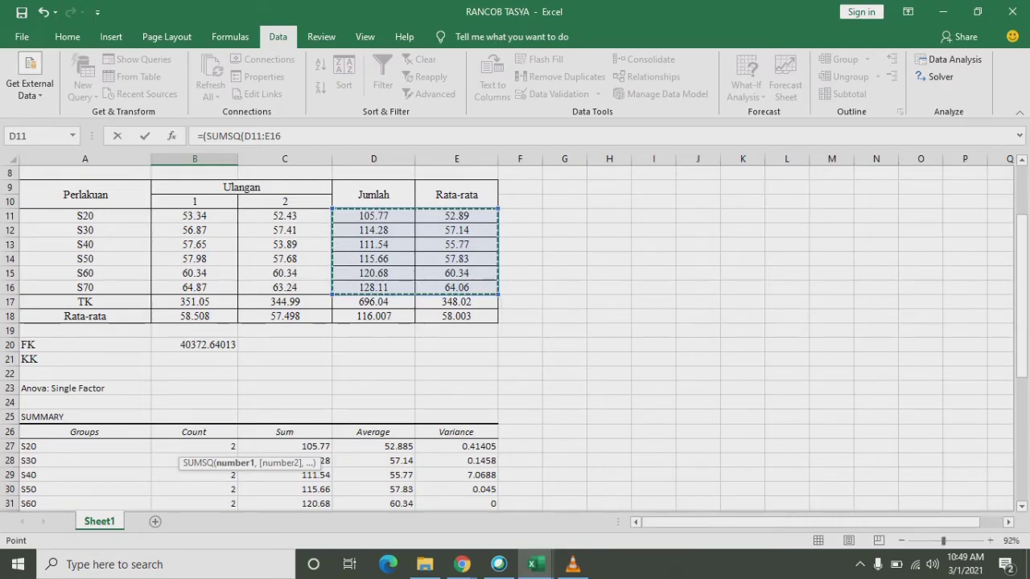
scroll(515, 322, down, 1)
scroll(506, 338, up, 1)
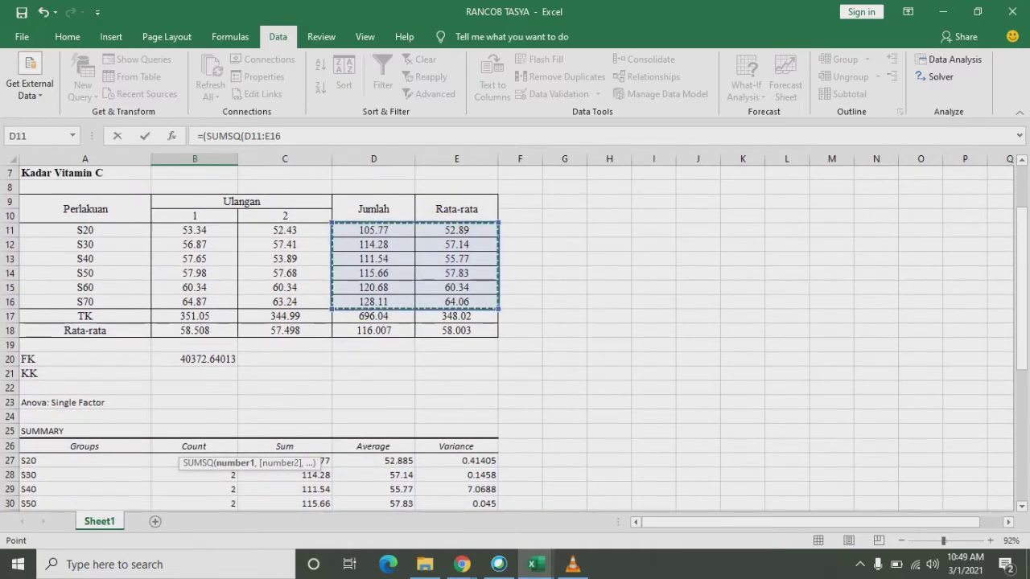
drag(406, 233, 410, 304)
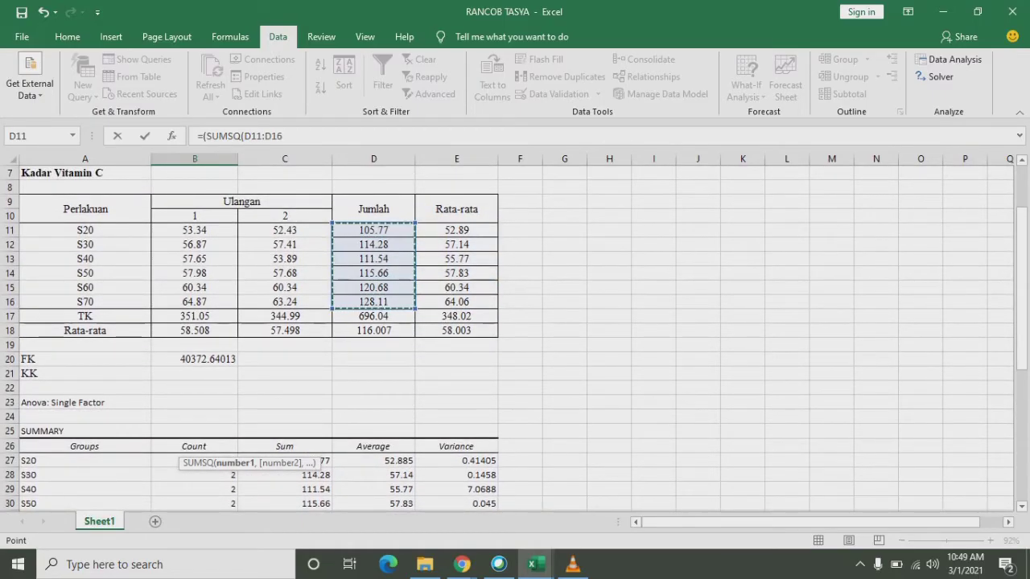
scroll(507, 338, down, 8)
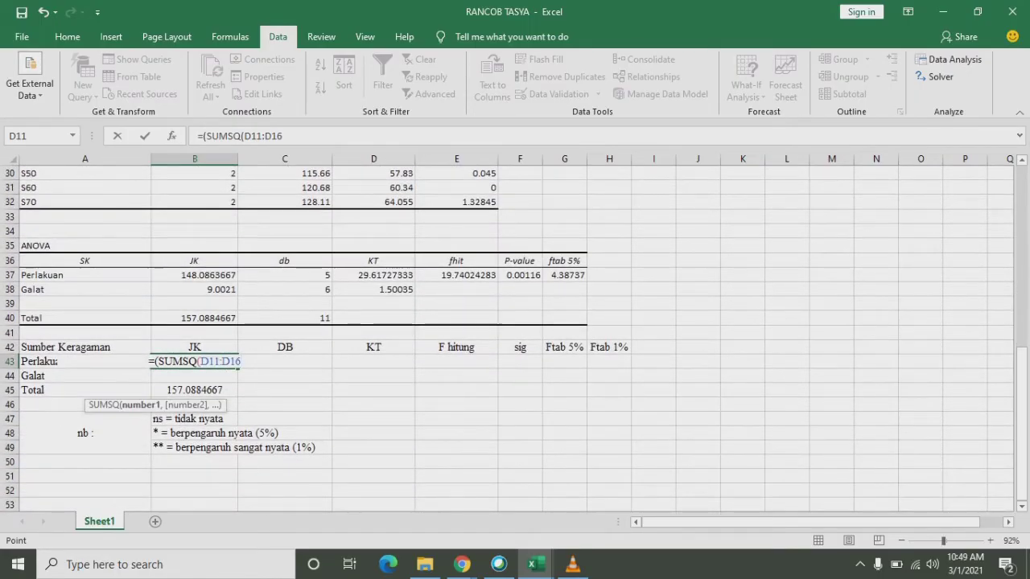
Step: Divide the Perlakuan JK by the replicate count, accepting the corrected formula =(SUMSQ(D11:D16)/COUNTA(B10:C10))
text())
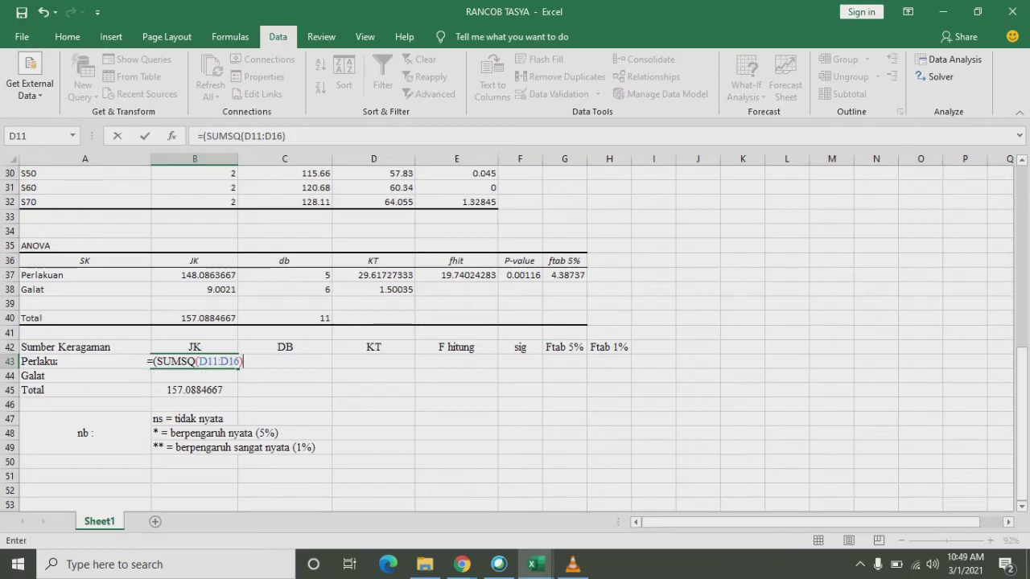
text(/)
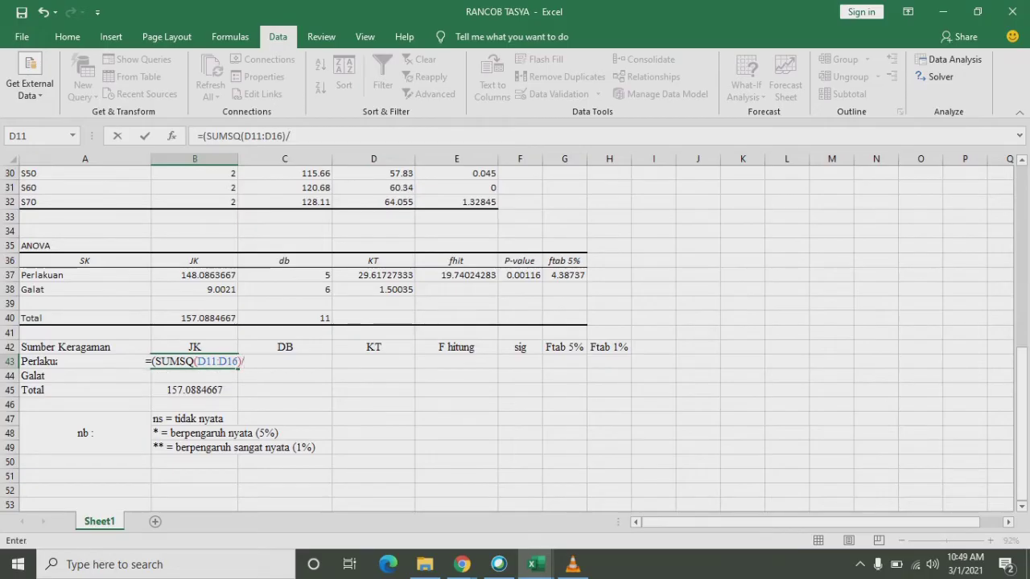
text(count)
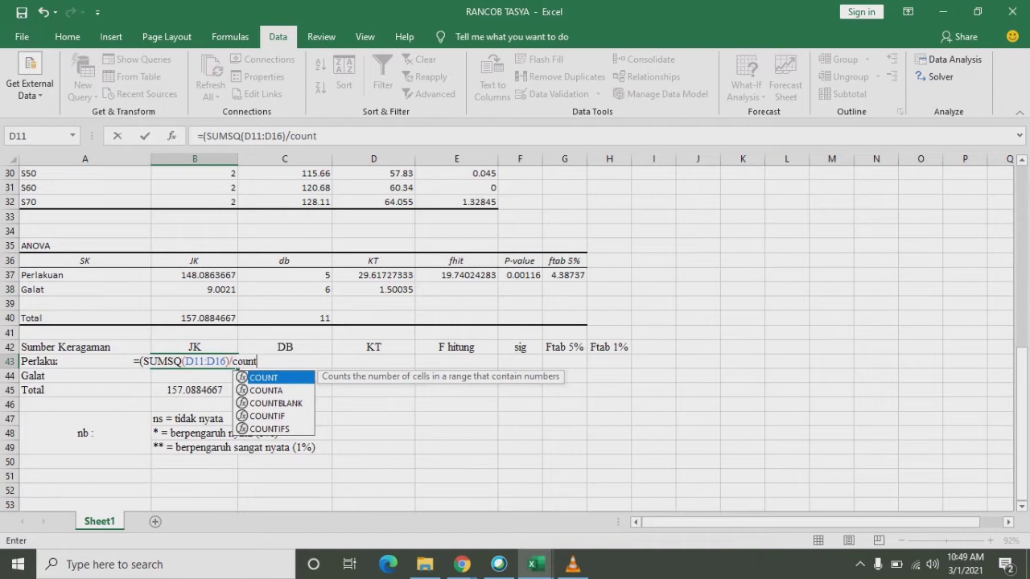
text(a)
key(Tab)
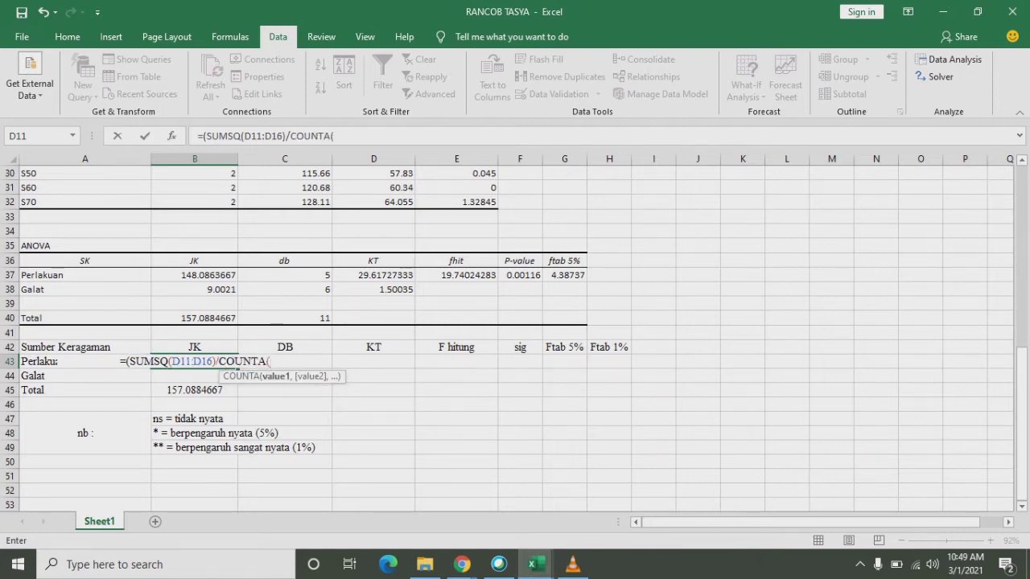
scroll(514, 338, up, 3)
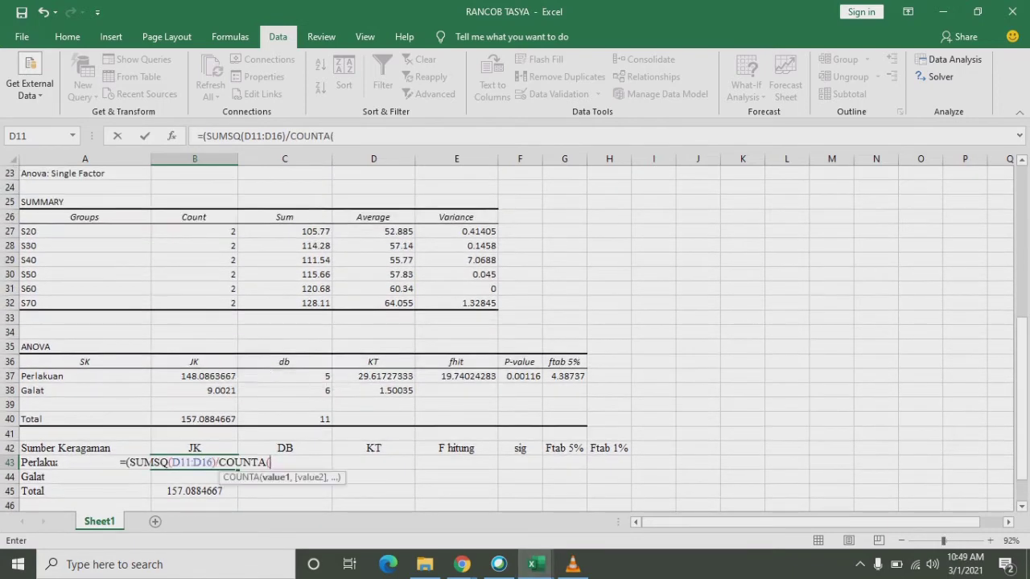
scroll(514, 338, up, 4)
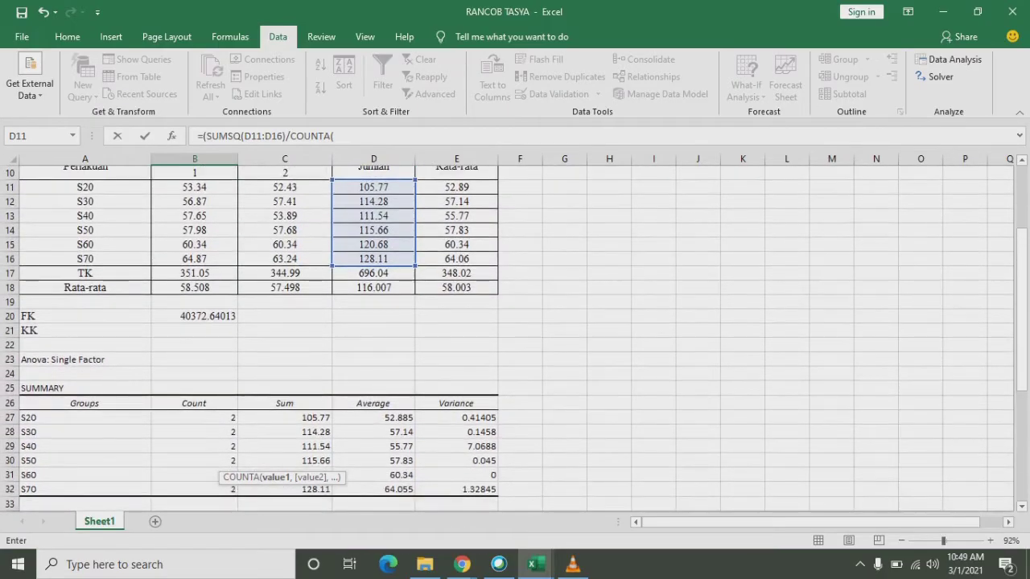
scroll(515, 338, up, 1)
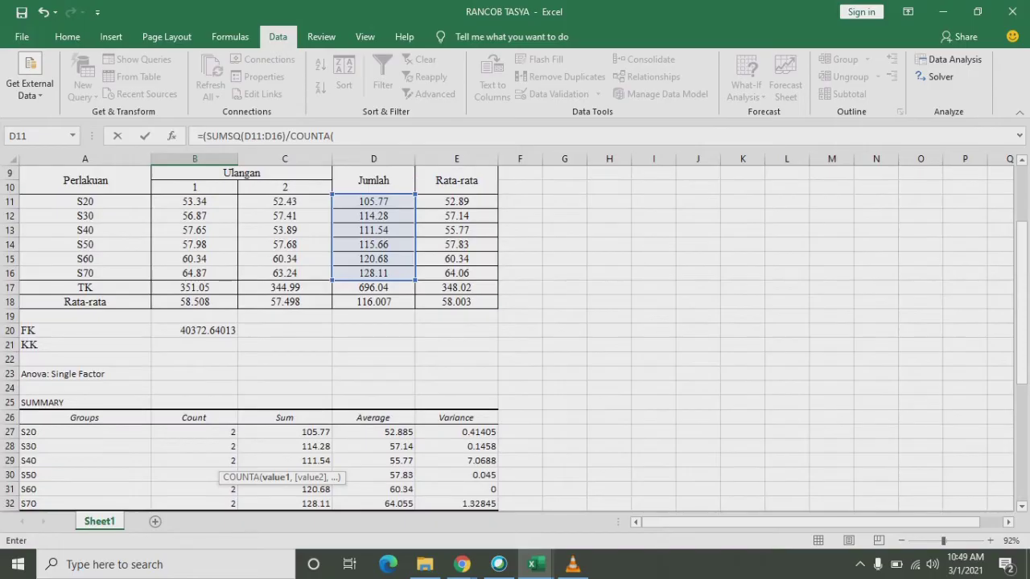
drag(194, 186, 284, 186)
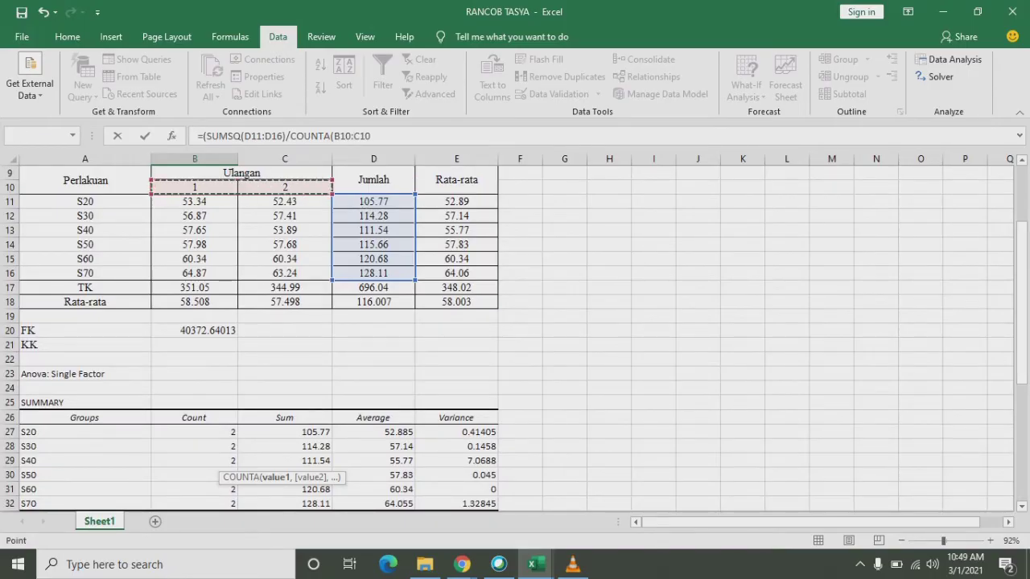
scroll(514, 338, down, 6)
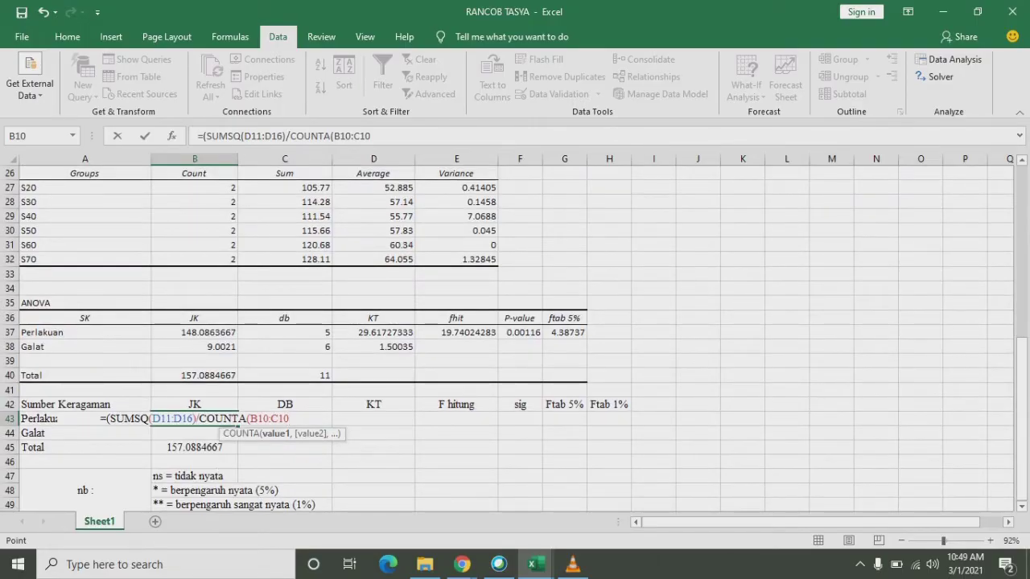
text()))
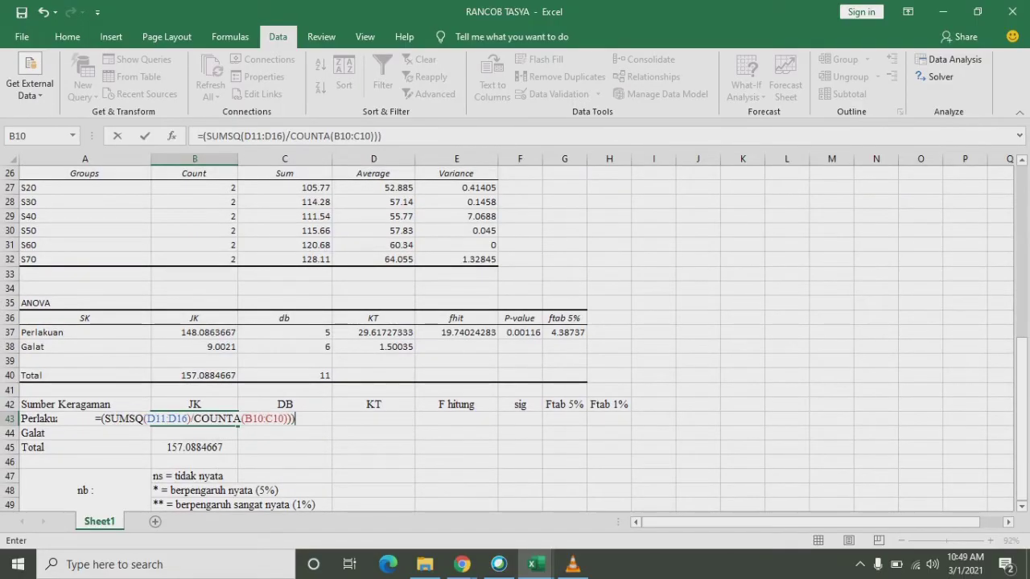
key(Return)
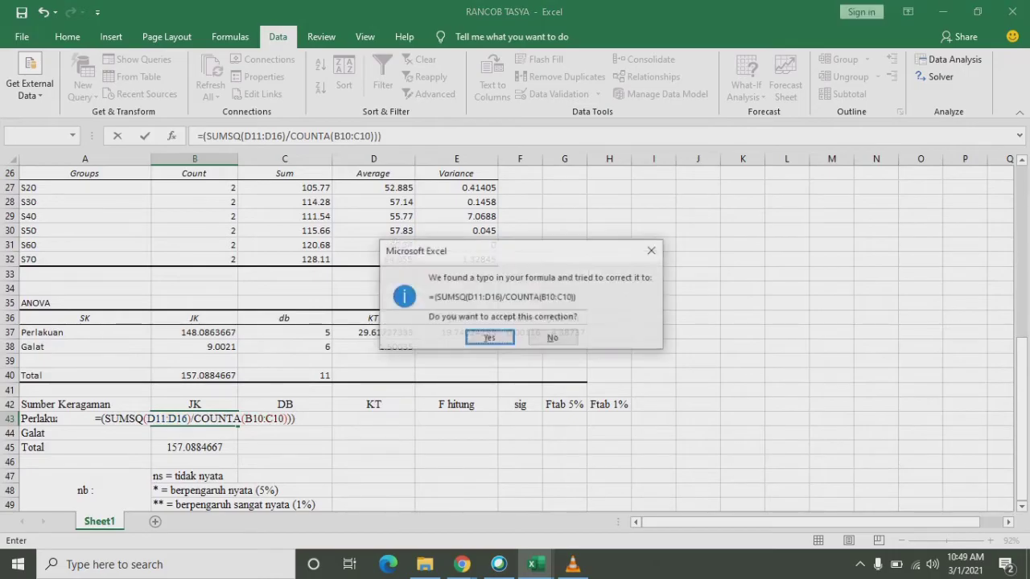
key(Return)
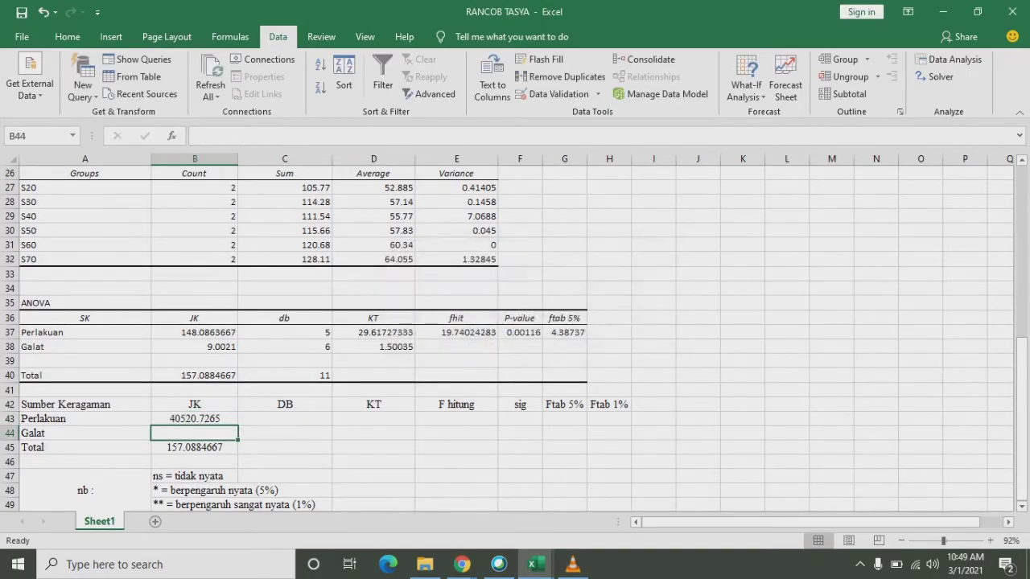
Step: Subtract FK in B20 from the Perlakuan row's JK formula in B43, giving =(SUMSQ(D11:D16)/COUNTA(B10:C10))-B20
click(195, 419)
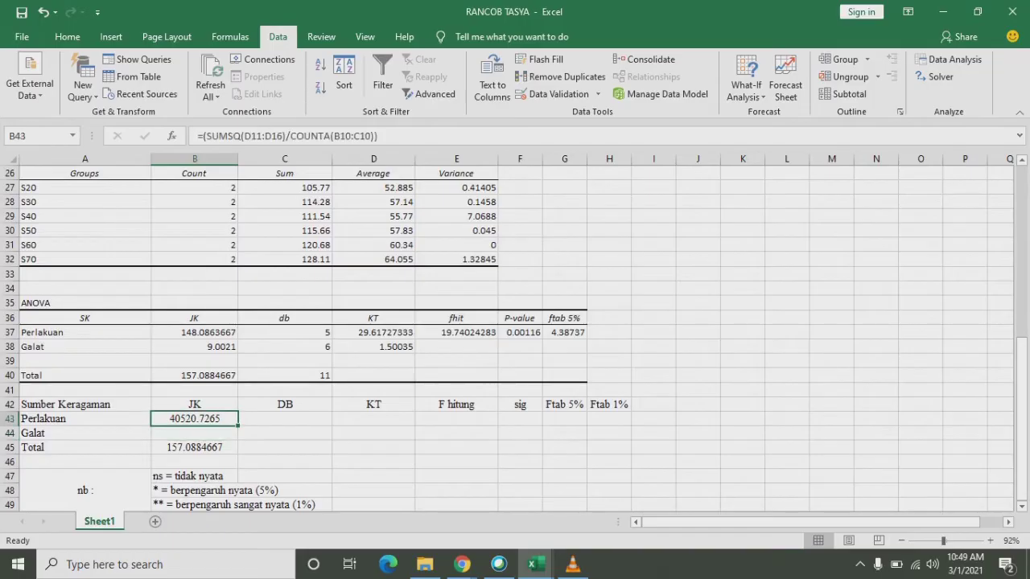
key(F2)
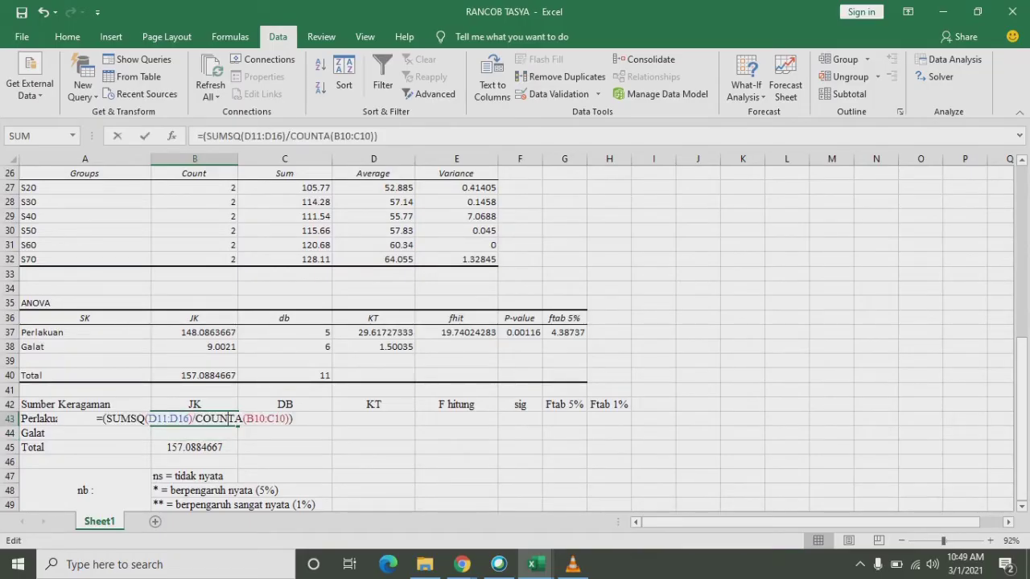
click(255, 419)
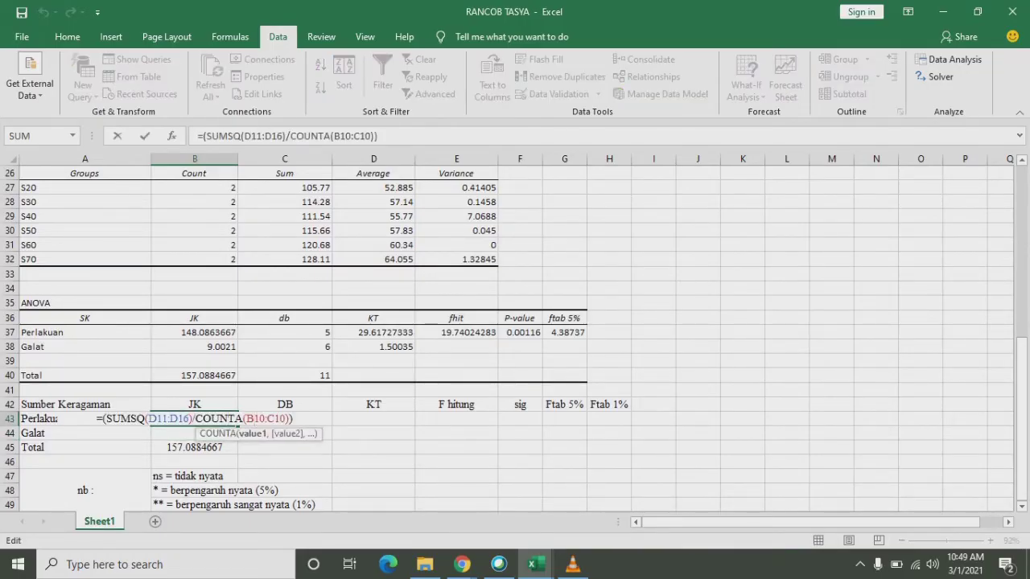
click(240, 419)
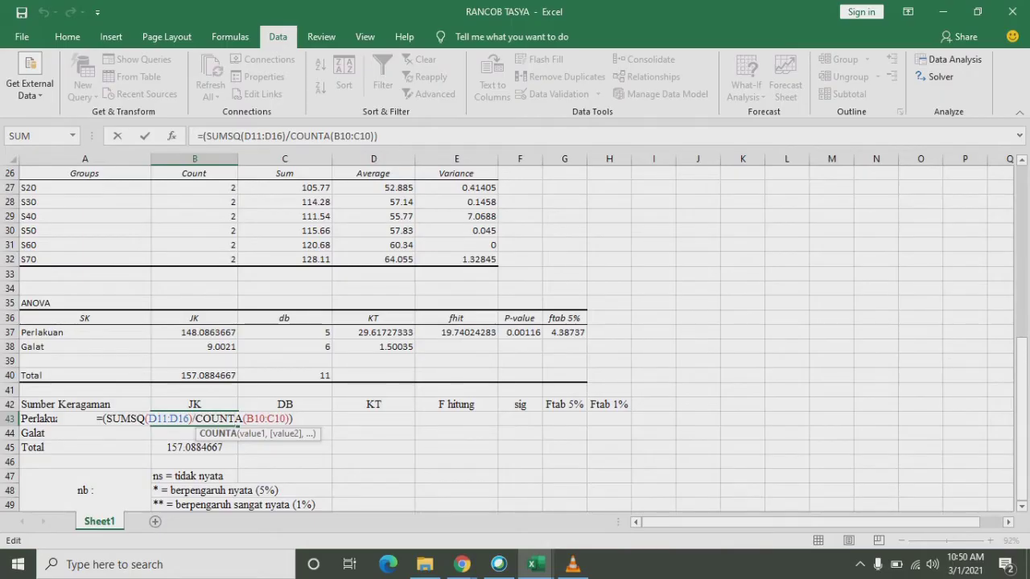
click(294, 419)
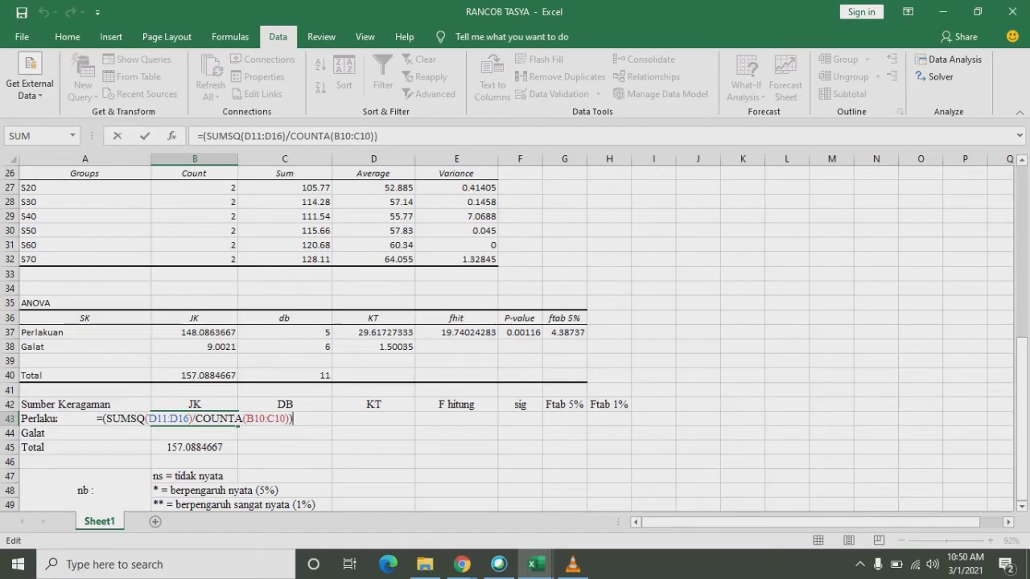
text(-)
scroll(515, 337, up, 8)
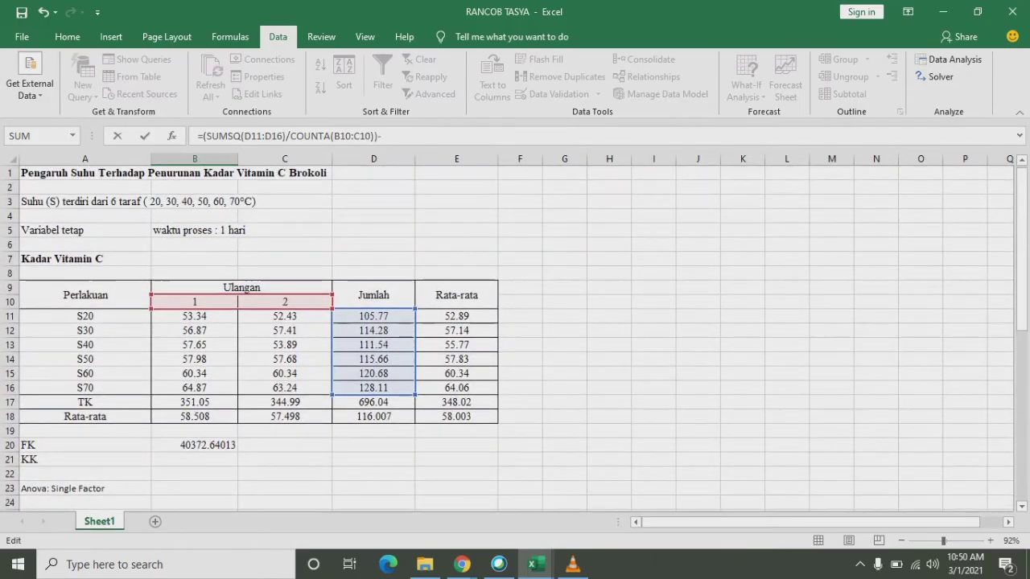
click(195, 447)
scroll(515, 338, down, 8)
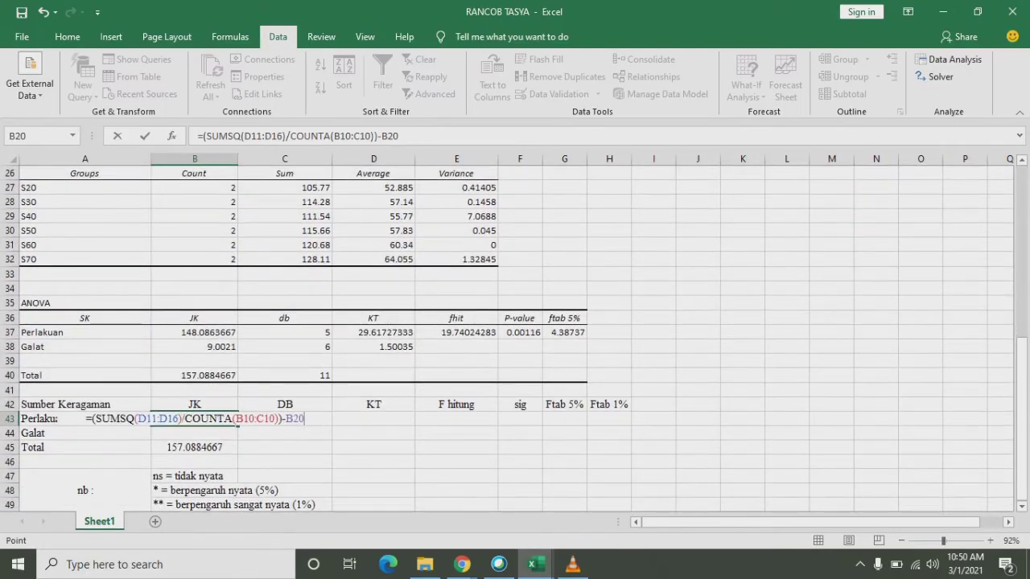
key(Return)
Step: Compare the manually calculated Perlakuan JK in B43 with the ANOVA output in B37, and check the output's Galat JK in B38
click(194, 332)
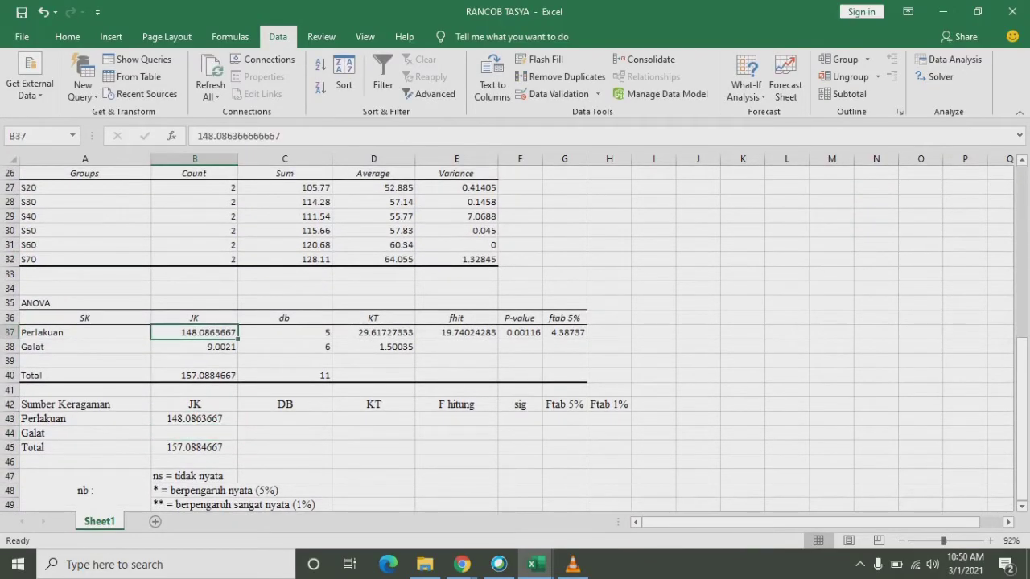
click(194, 419)
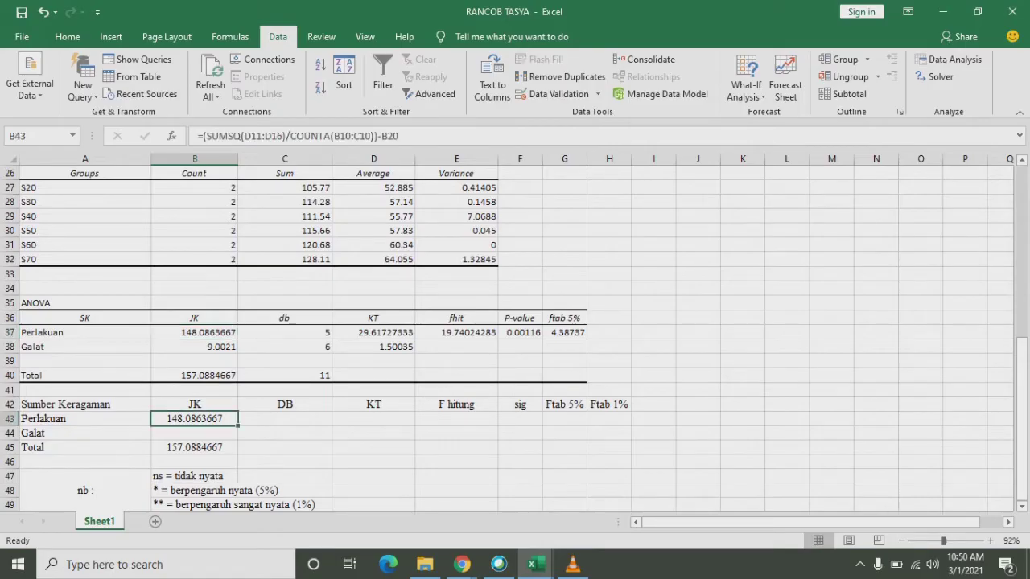
key(Up)
key(Up)
key(Up)
key(Up)
key(Up)
key(Up)
key(Up)
key(Down)
key(Down)
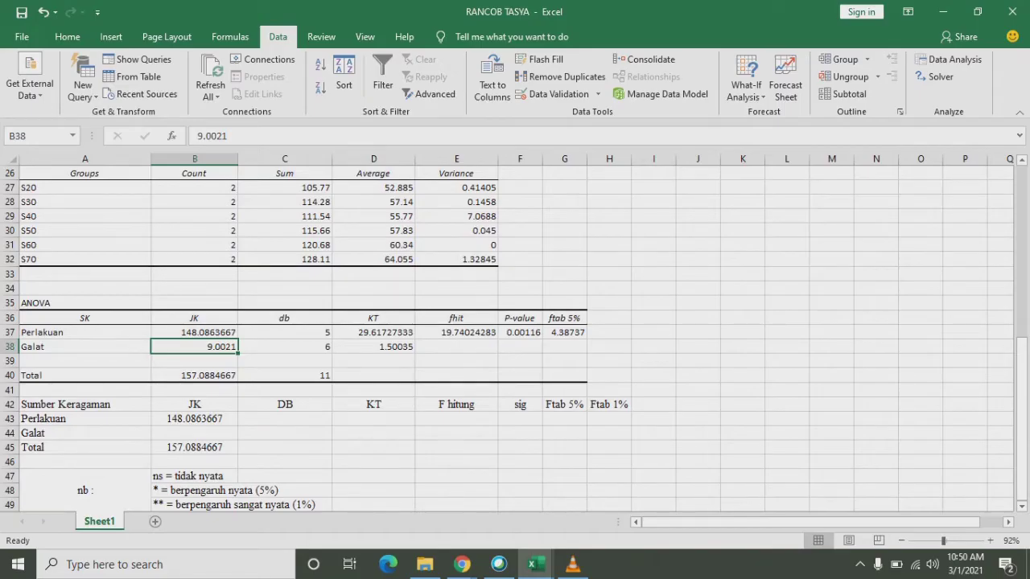
Step: Calculate the Galat row's JK in B44 with =B45-B43 and check it against the ANOVA output in B38
click(194, 432)
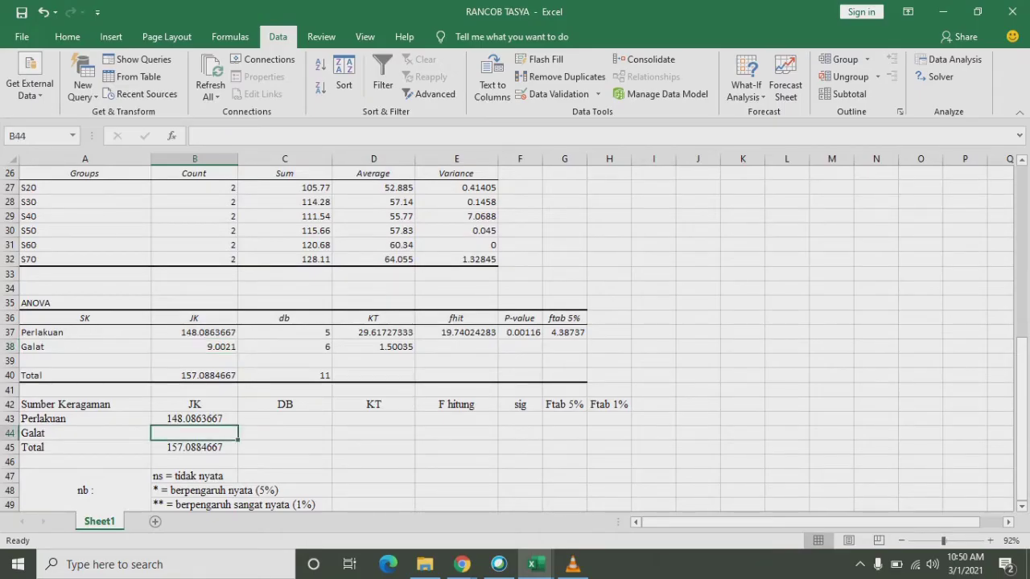
text(=)
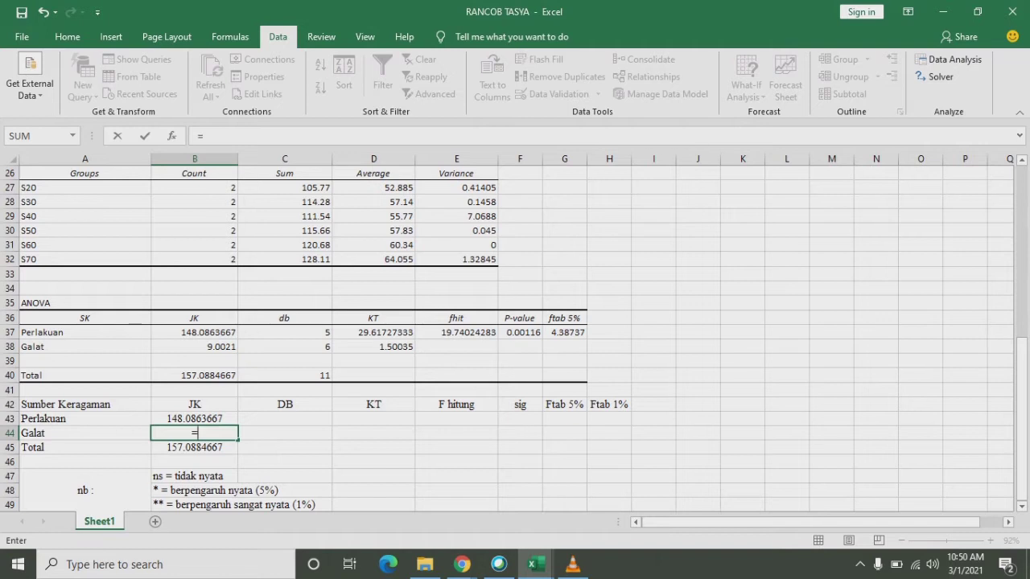
key(Down)
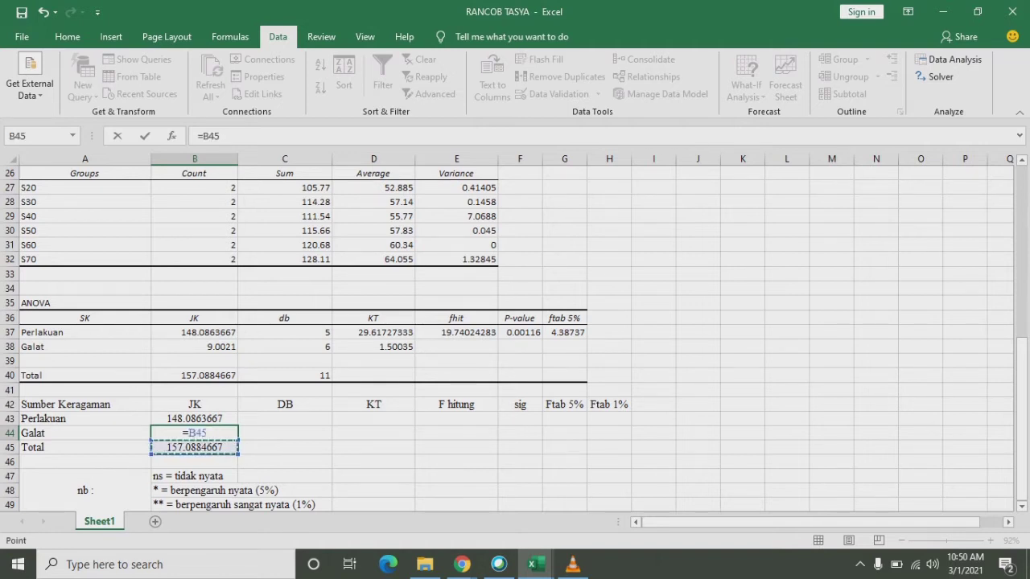
text(-)
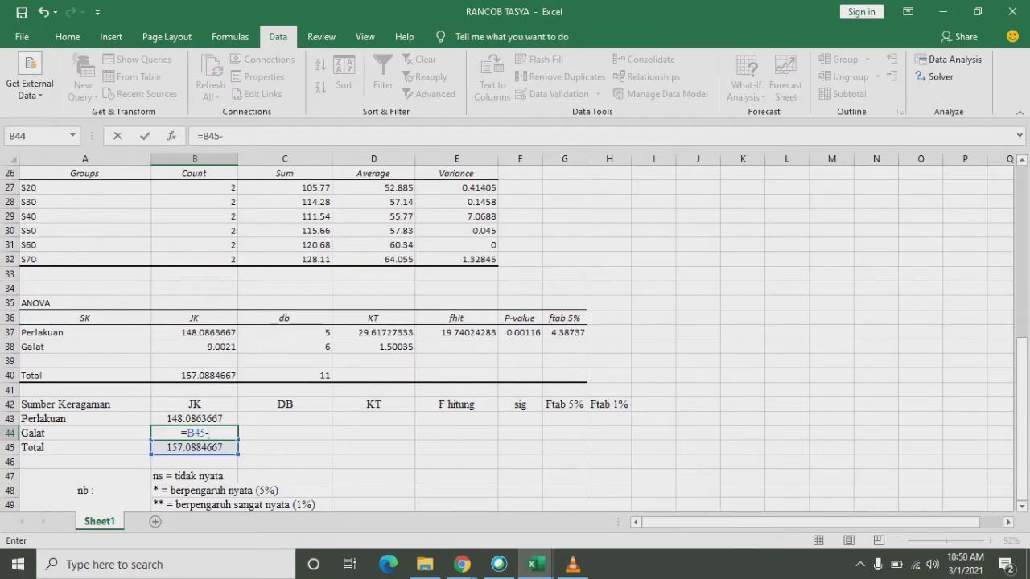
key(Up)
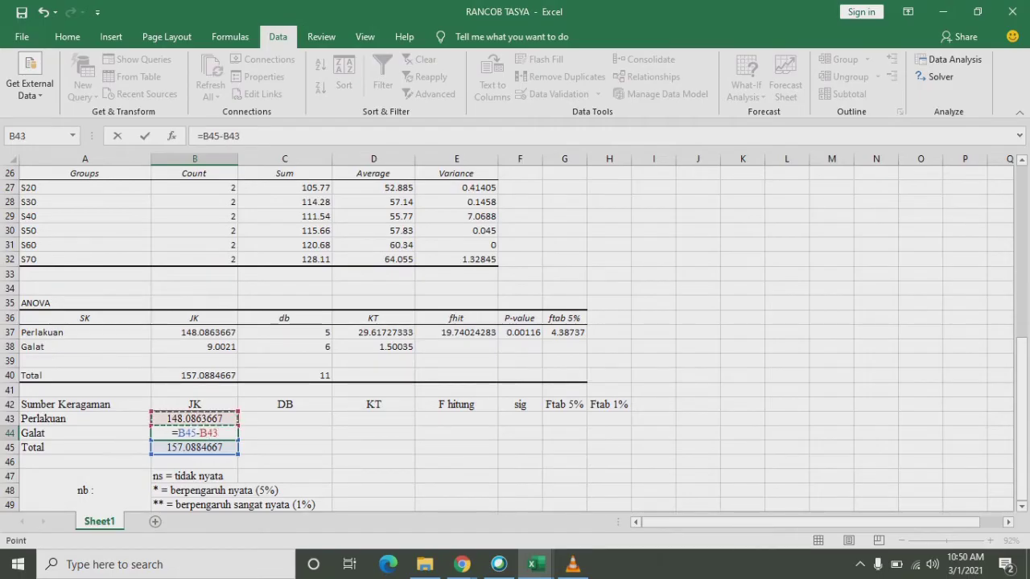
key(Return)
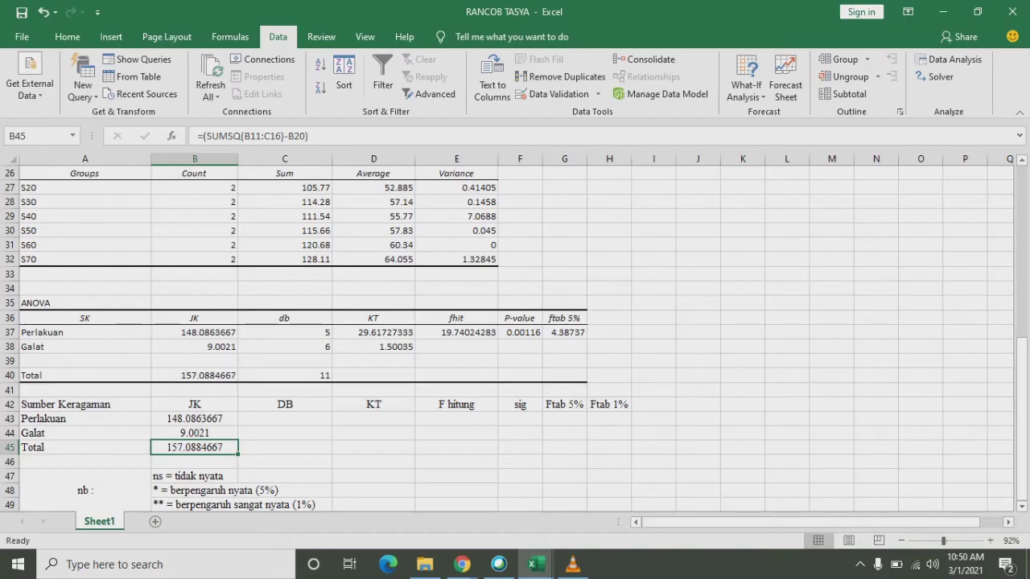
click(194, 347)
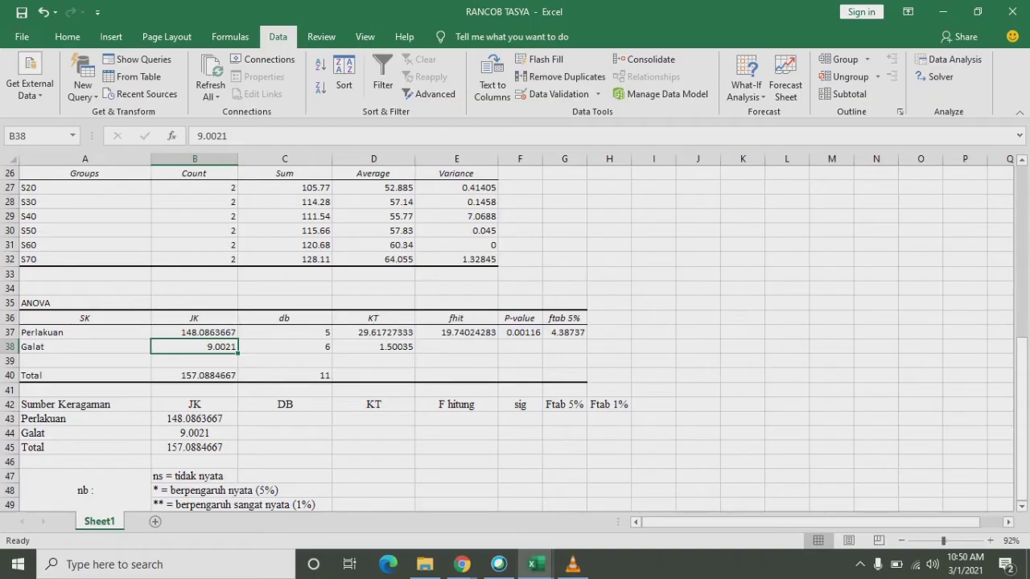
Step: Calculate the Perlakuan row's DB in C43 with =COUNTA(A11:A16)-1 and check it against the ANOVA output's db
click(284, 419)
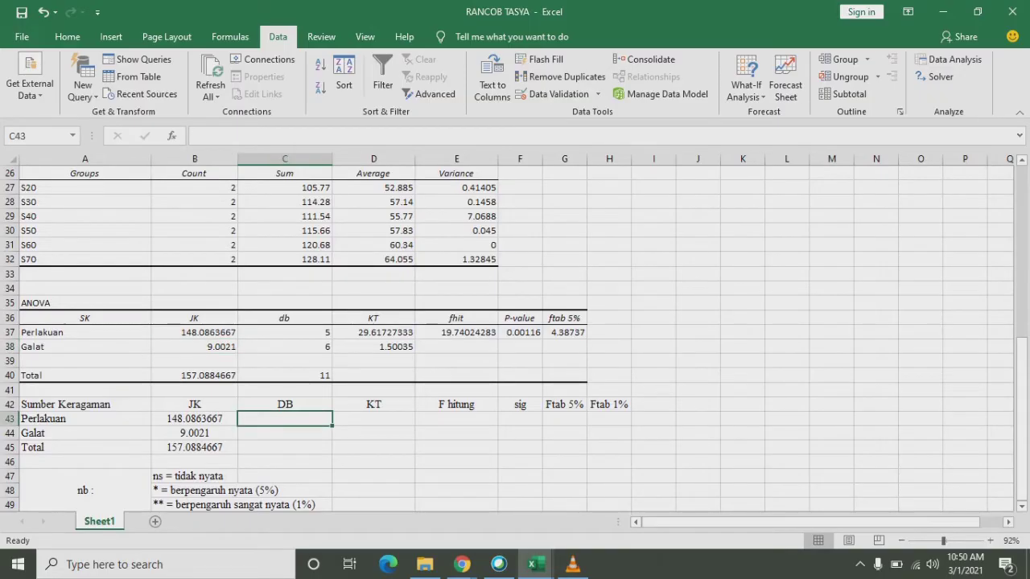
text(=co)
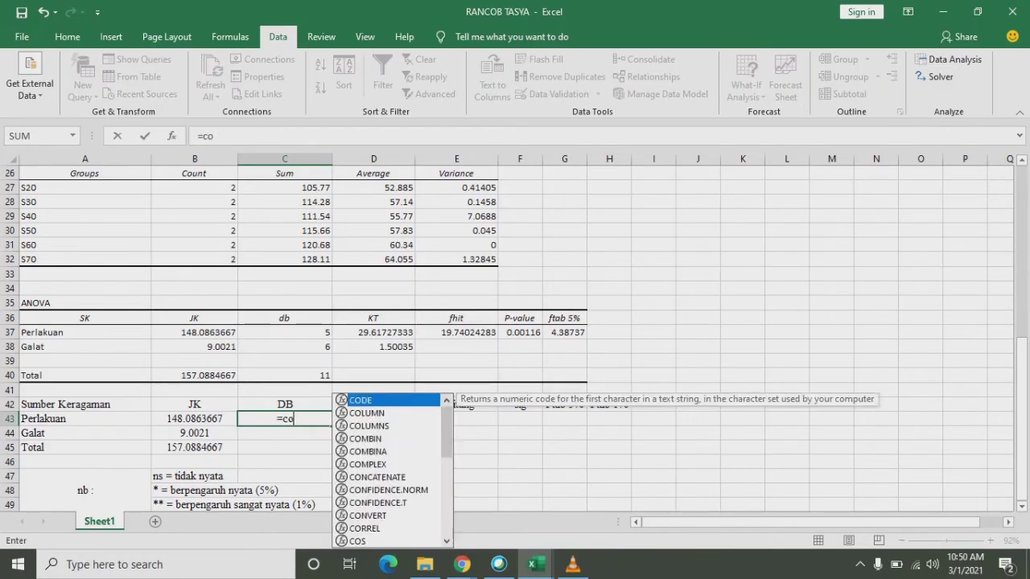
text(un)
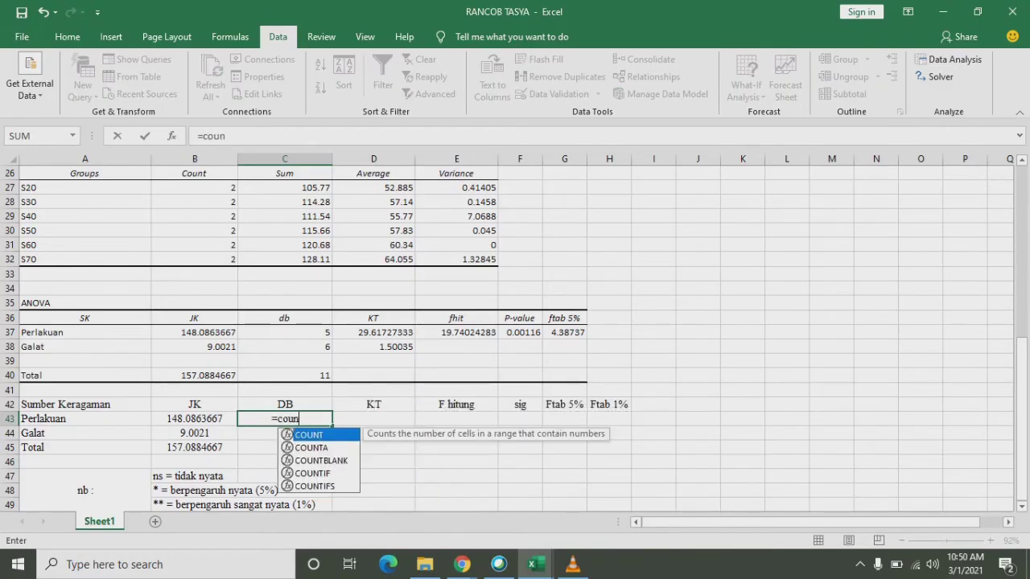
key(Down)
key(Tab)
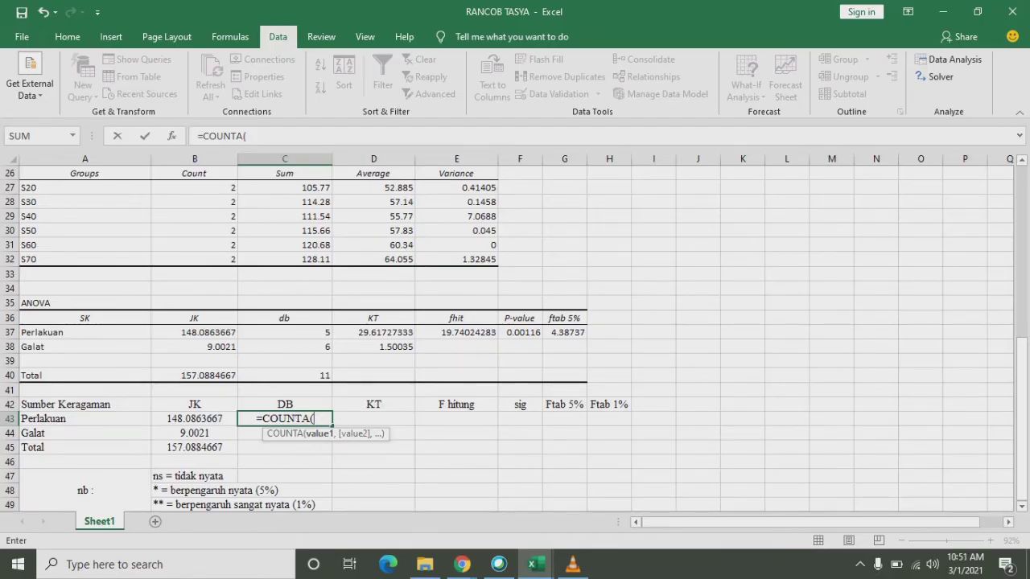
scroll(507, 337, up, 4)
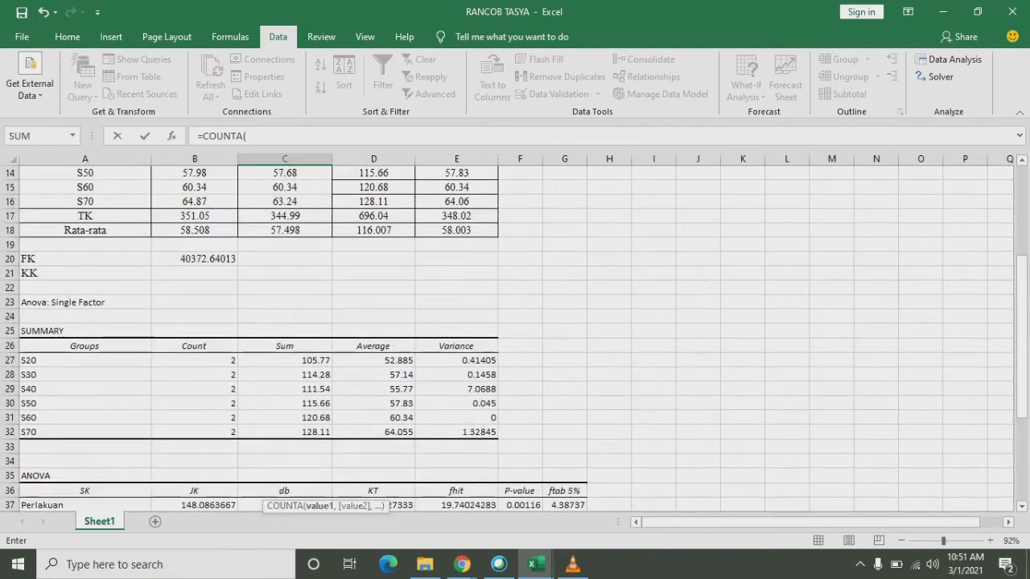
scroll(507, 338, up, 2)
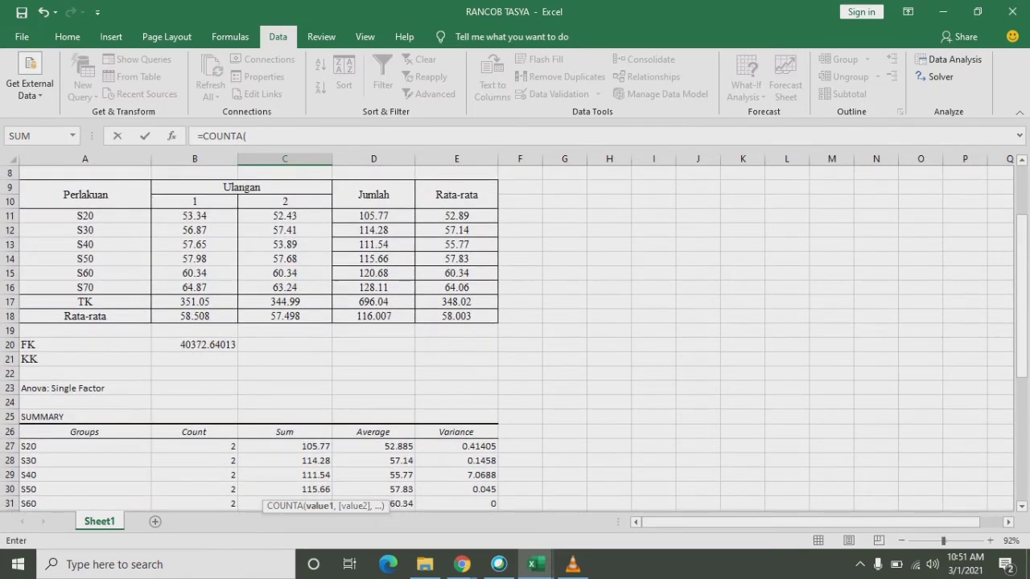
drag(84, 216, 85, 287)
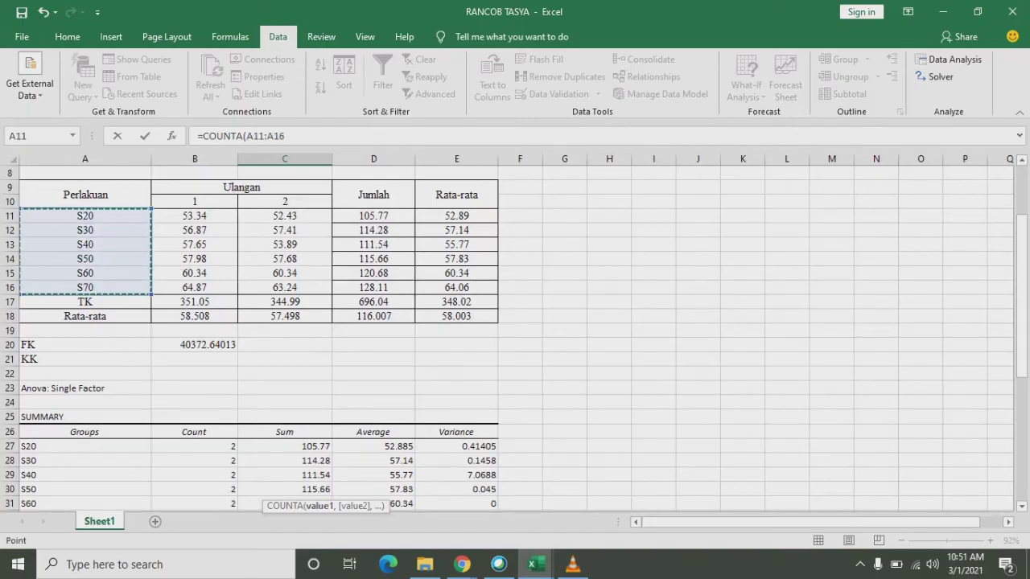
scroll(507, 338, down, 4)
scroll(507, 338, down, 1)
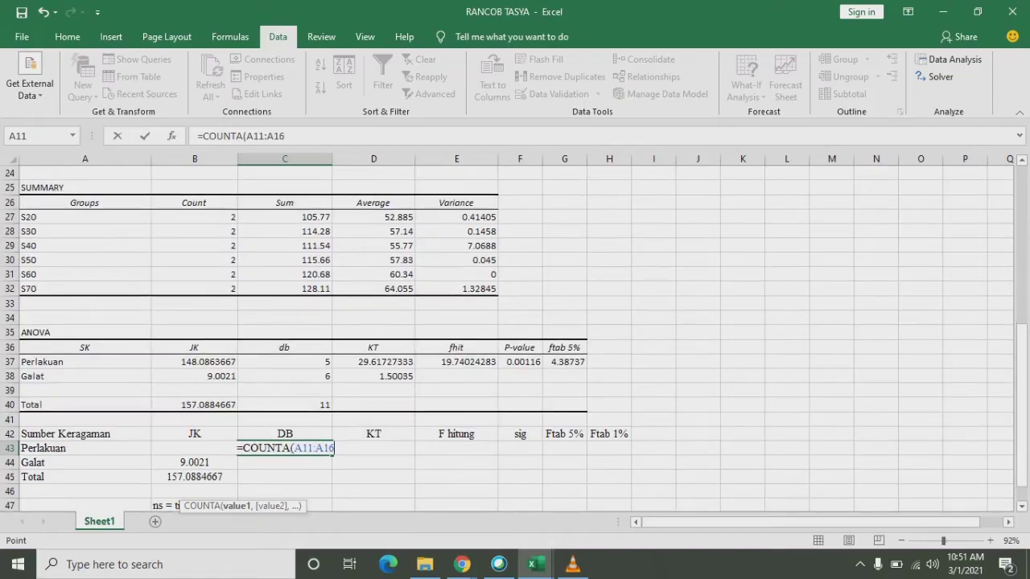
text())
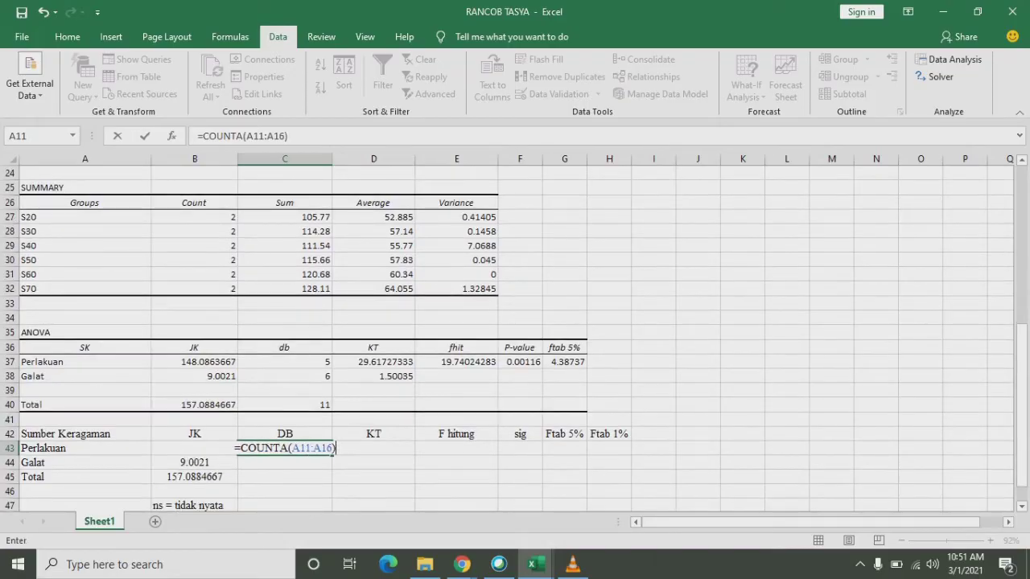
text(-1)
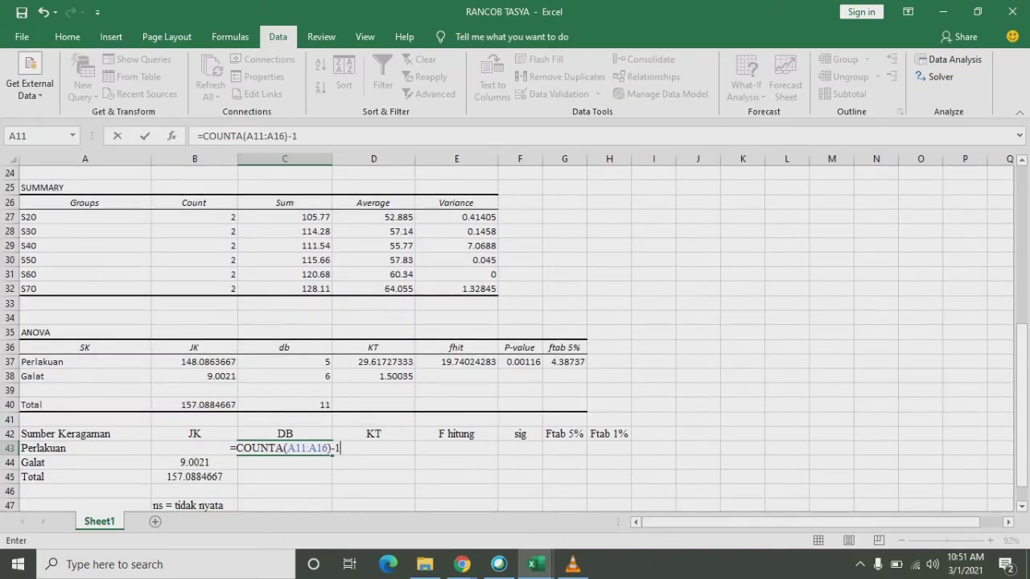
key(Return)
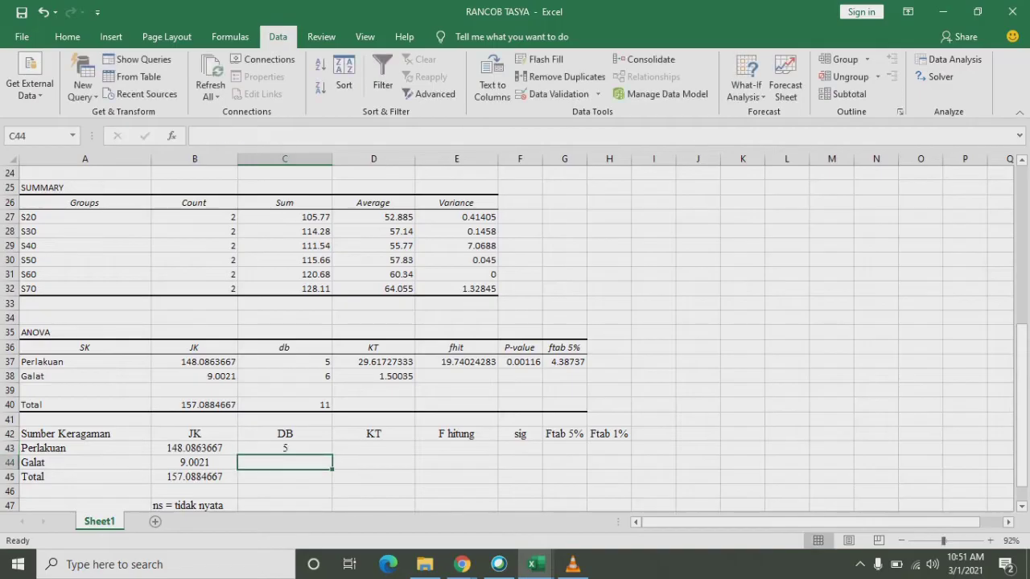
click(285, 362)
Step: Calculate the Total row's DB in C45 with =COUNTA(B11:C16)-1 and check it against the ANOVA output in C40
click(285, 463)
click(285, 477)
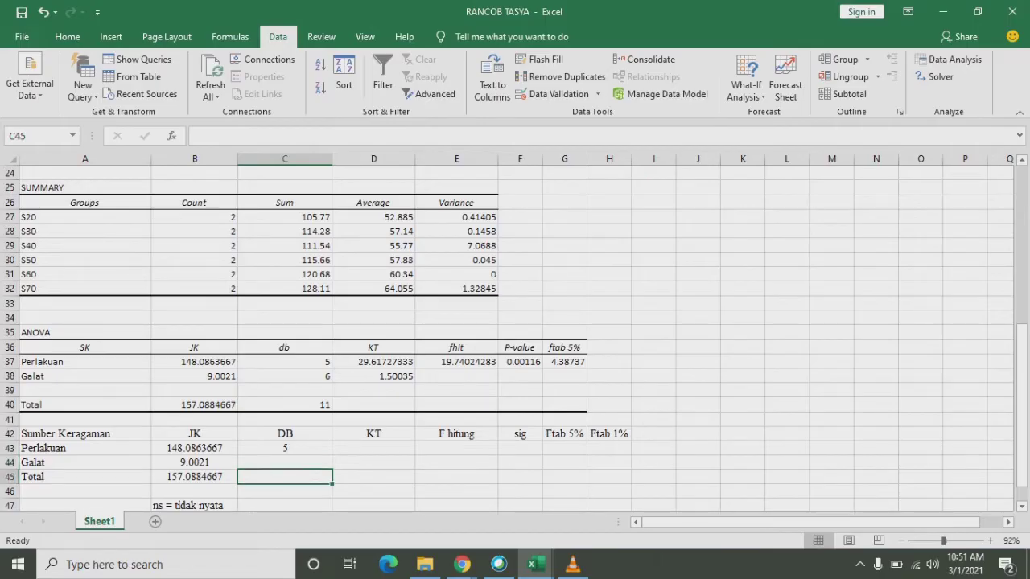
text(=cou)
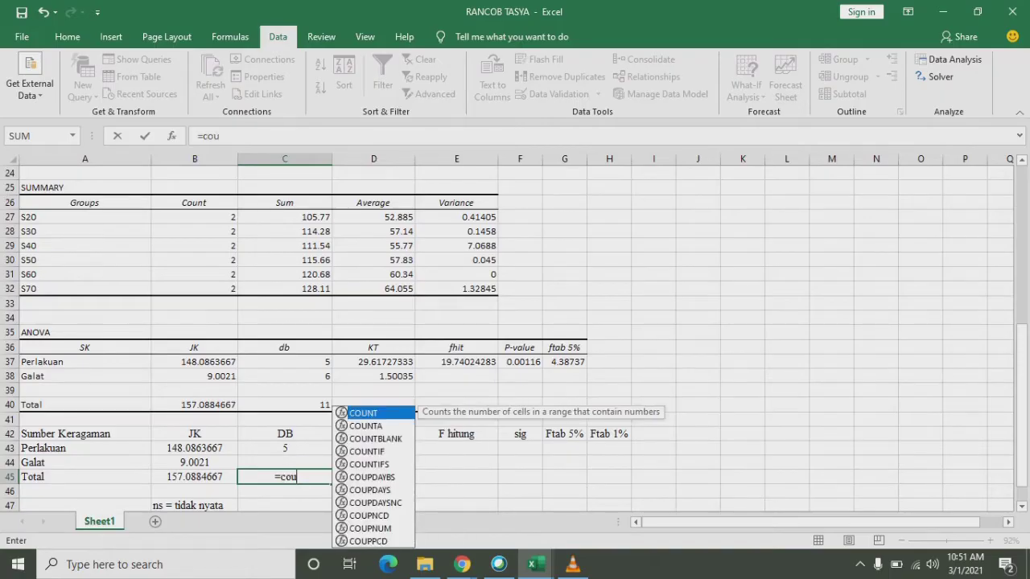
key(Down)
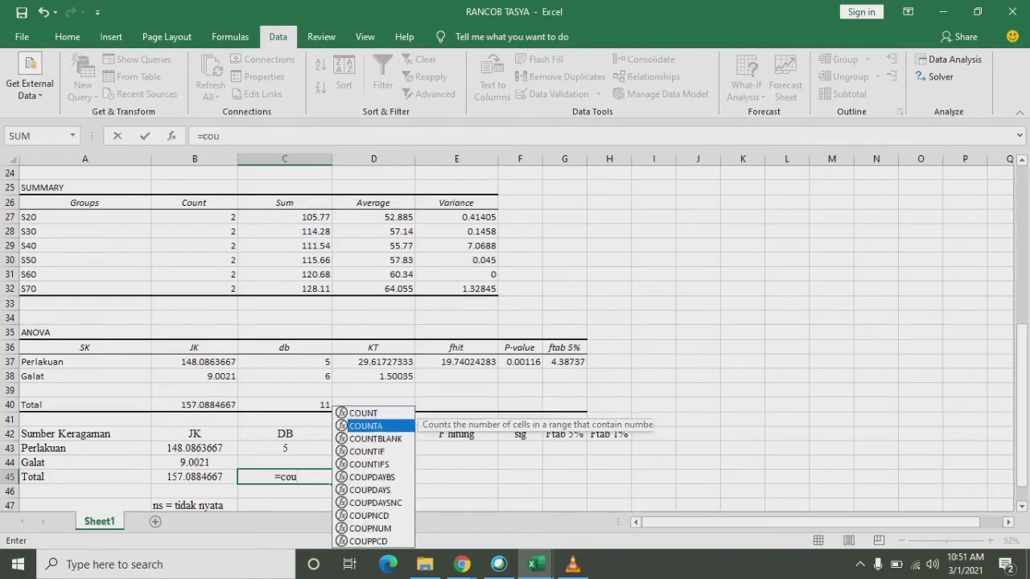
key(Tab)
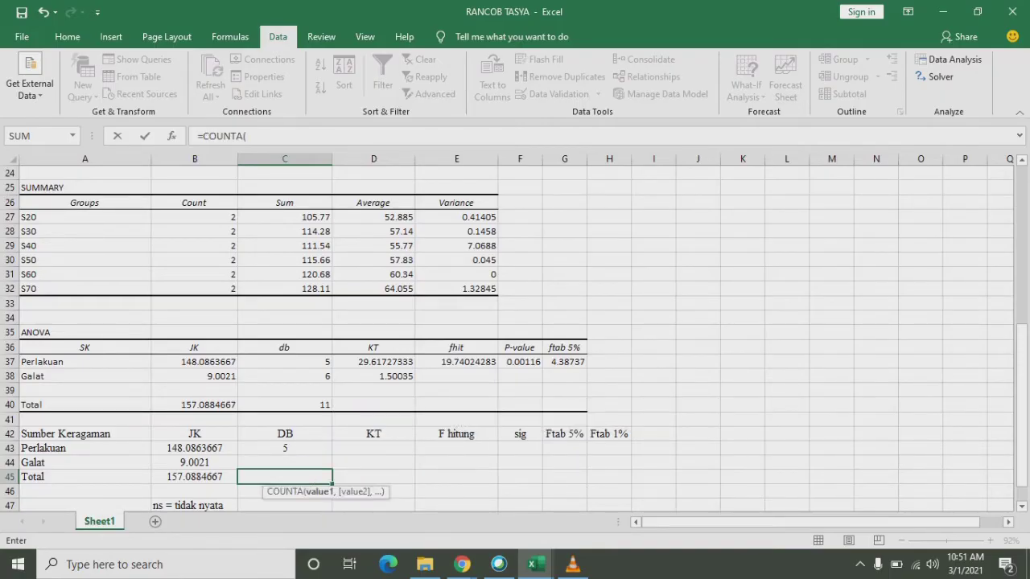
scroll(515, 322, up, 8)
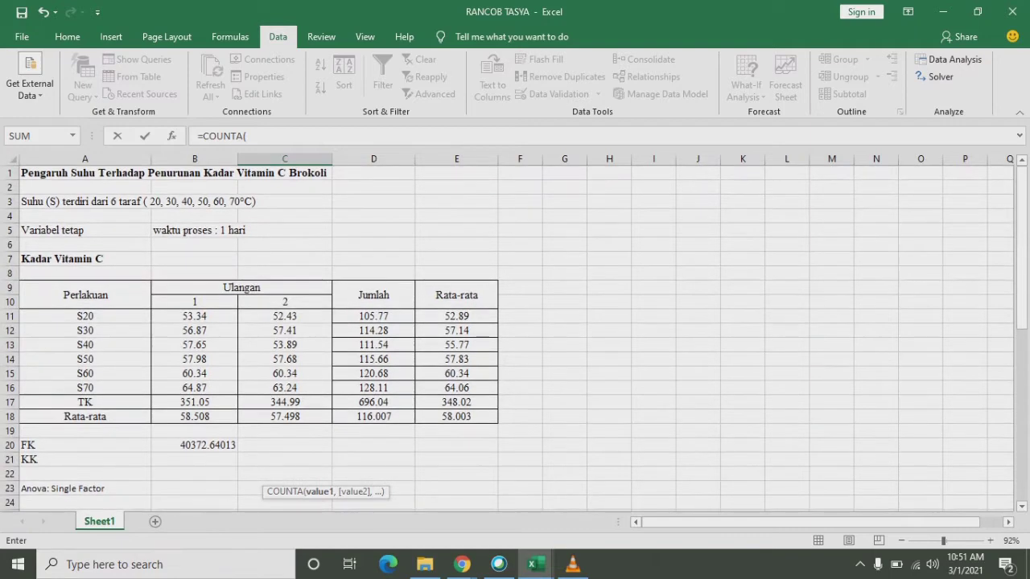
drag(194, 316, 285, 387)
scroll(506, 338, down, 10)
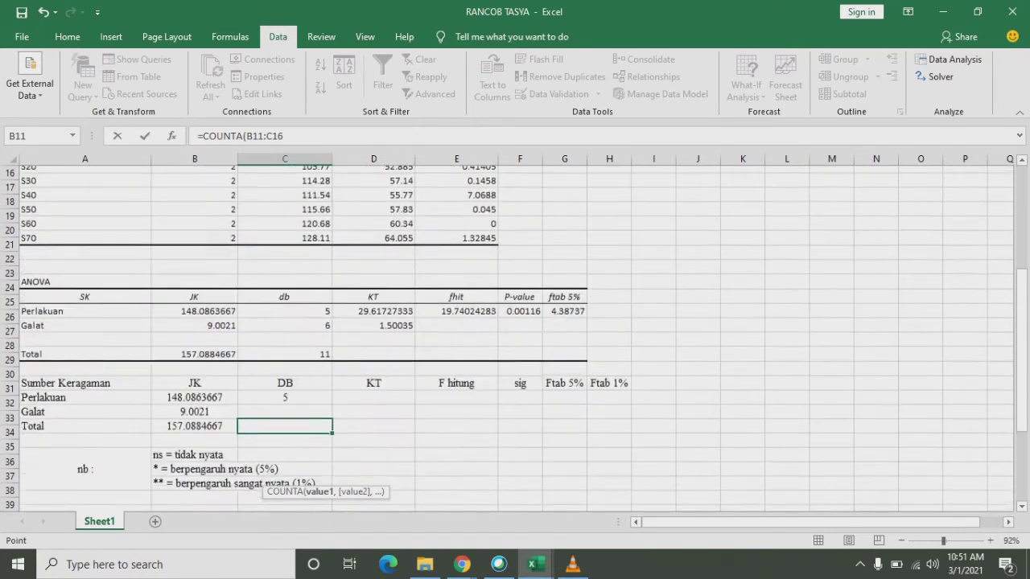
text())
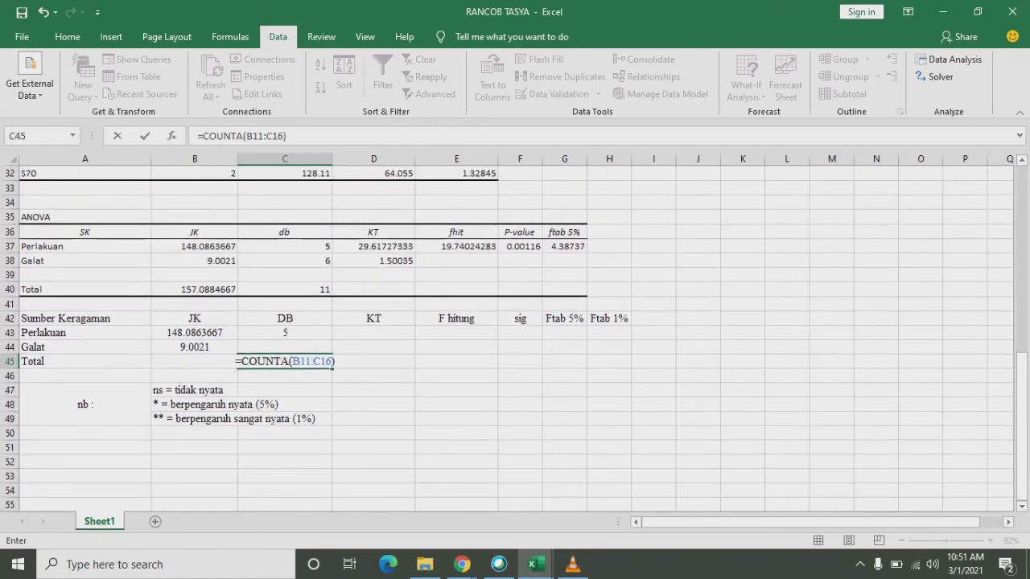
text(-1)
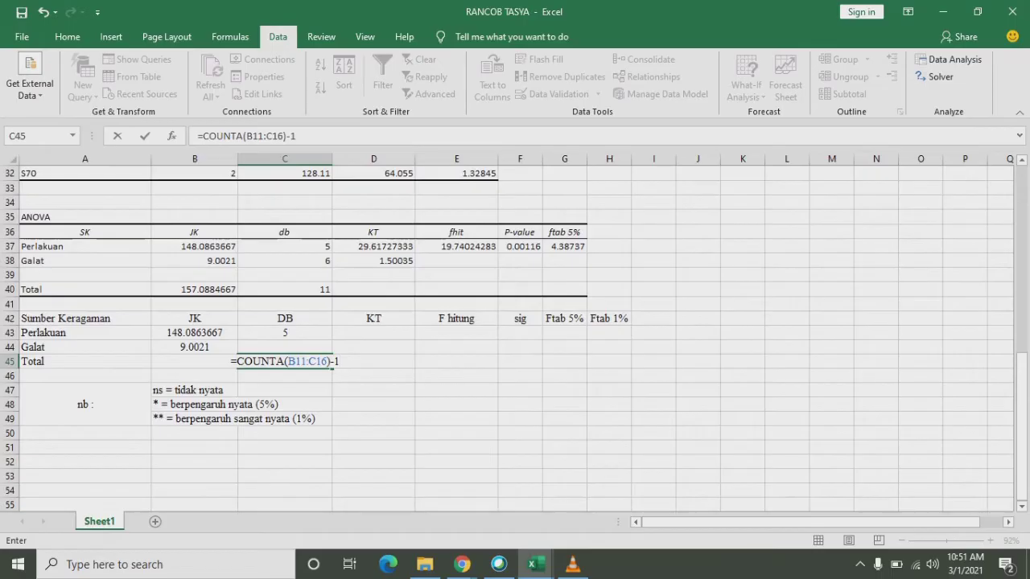
key(Return)
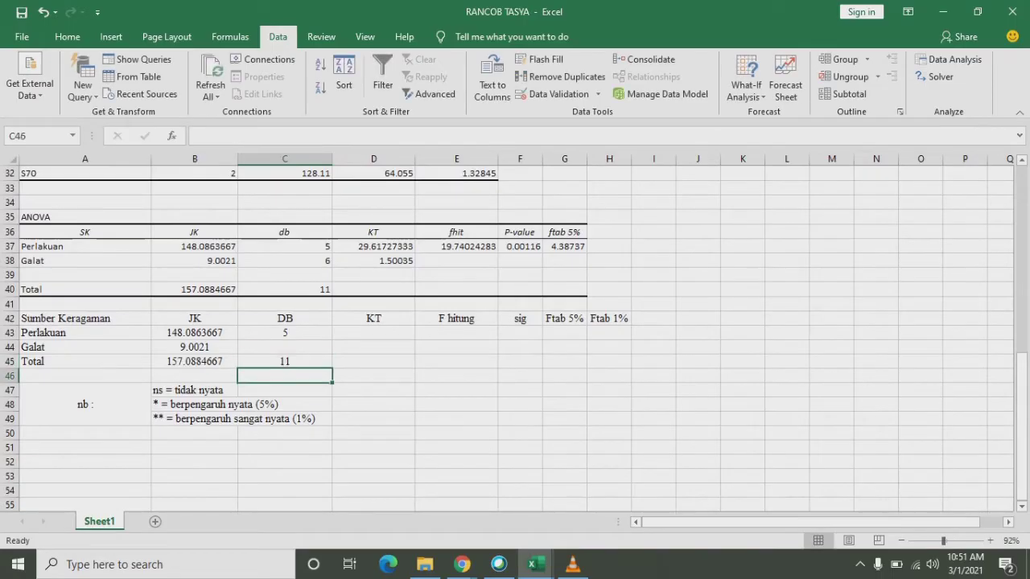
click(285, 290)
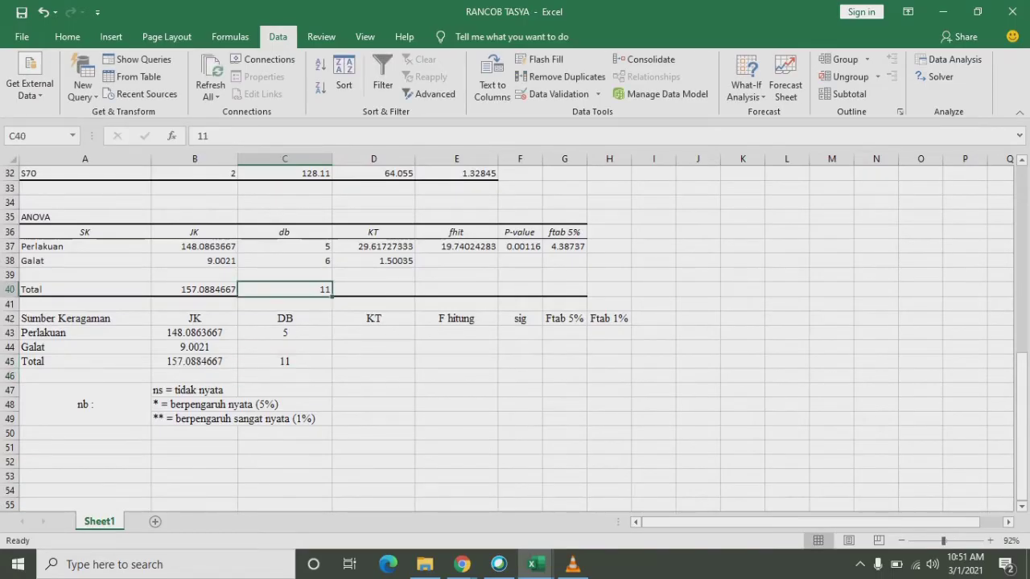
Step: Calculate the Galat row's DB in C44 as the total DB minus the Perlakuan DB, using =C45-C43
click(284, 347)
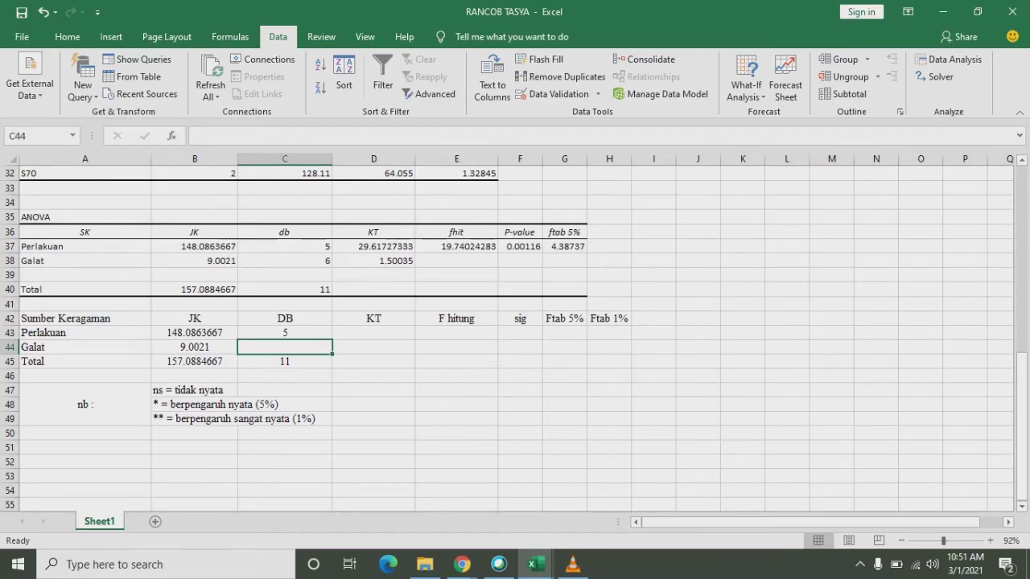
text(=db)
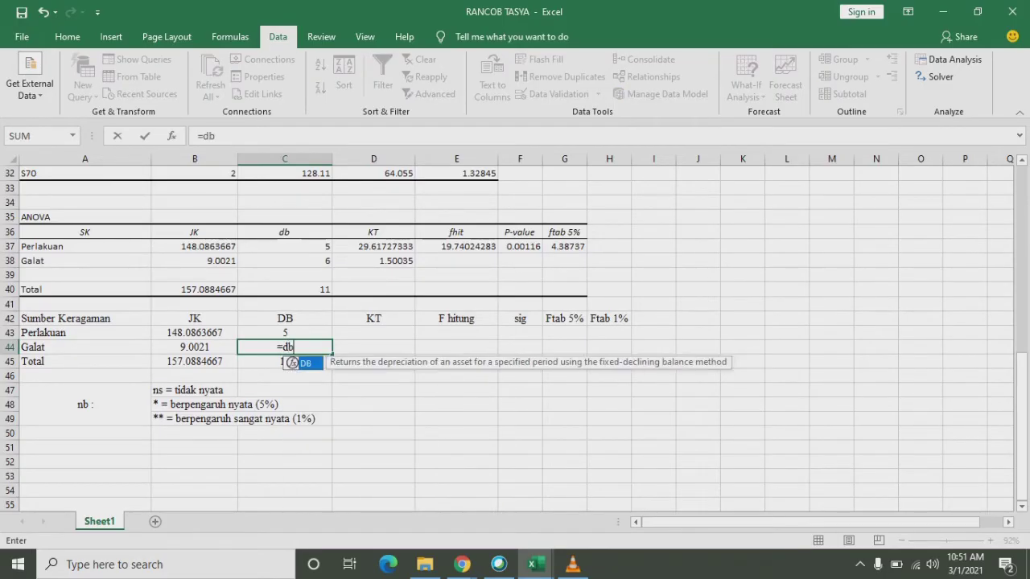
text(t)
key(BackSpace)
key(BackSpace)
key(BackSpace)
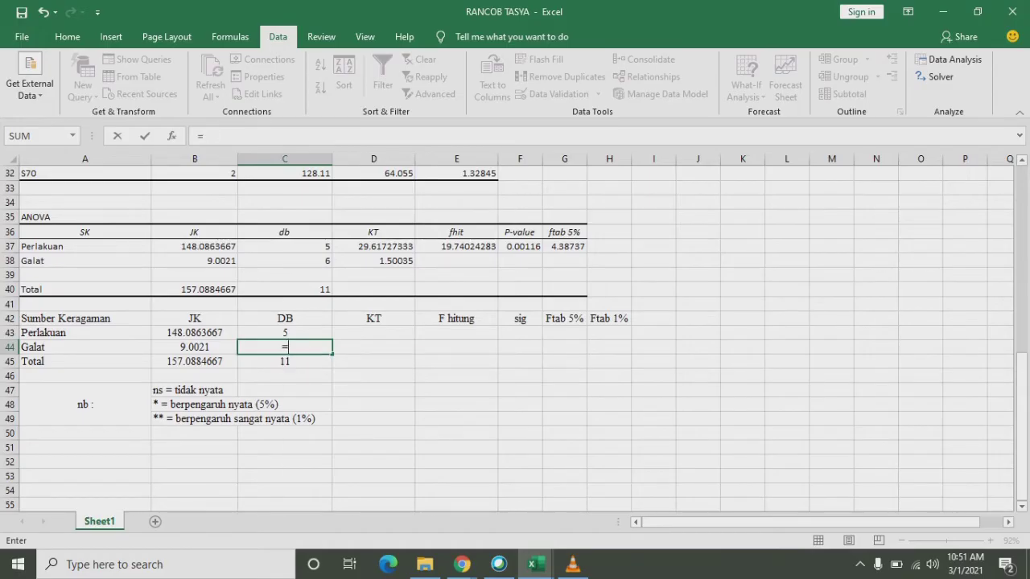
key(Down)
text(-)
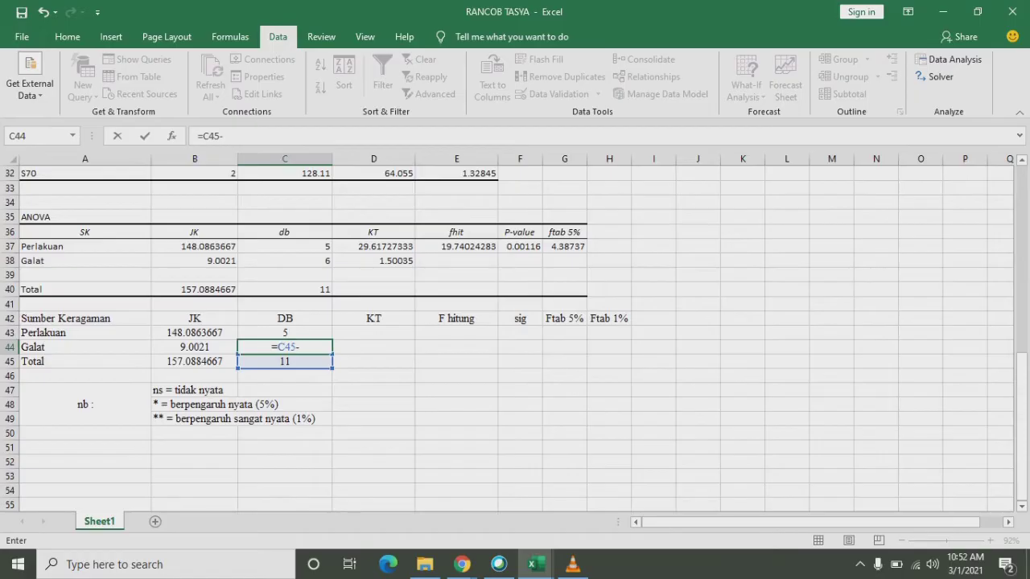
key(Up)
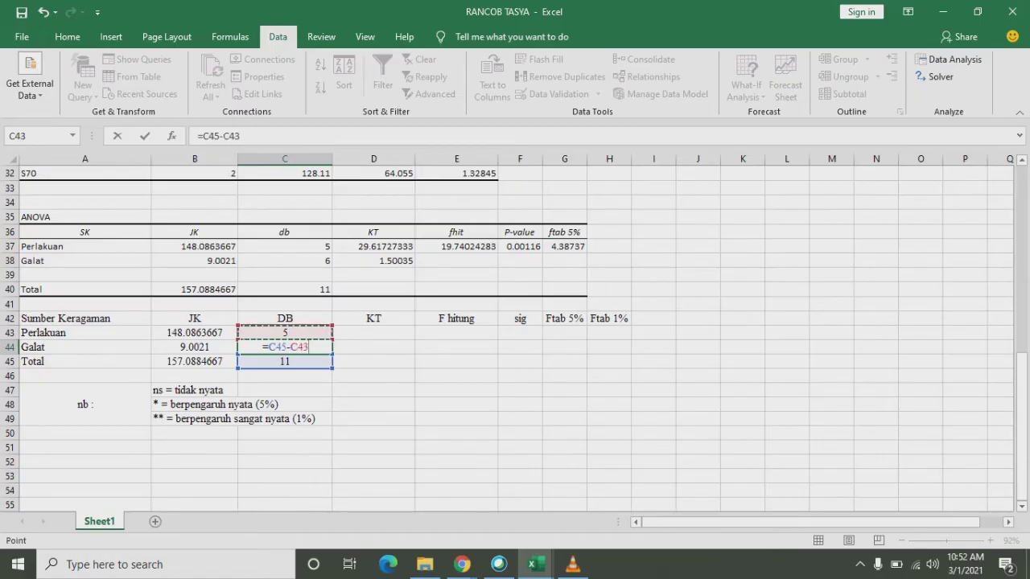
key(Return)
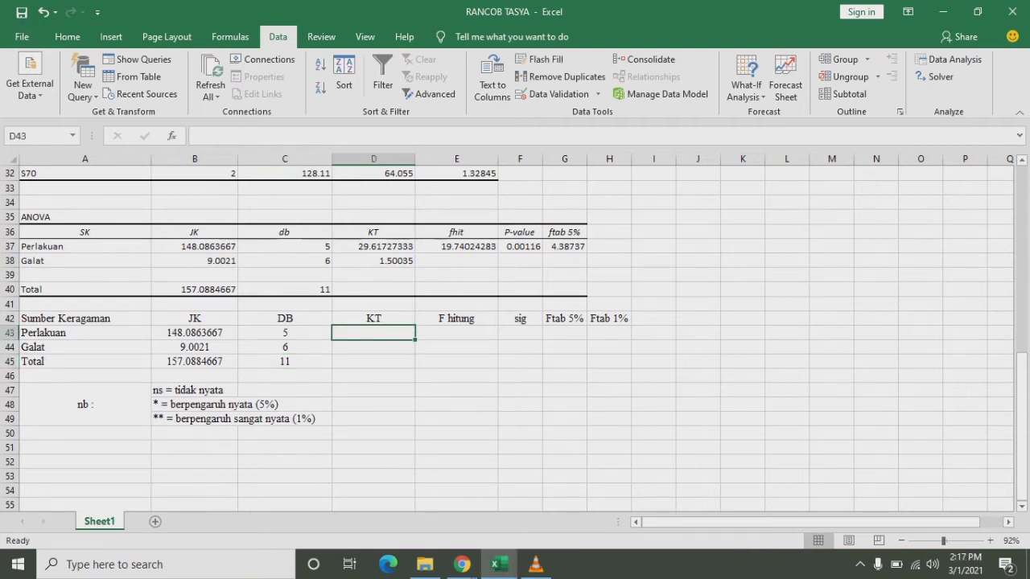
Step: Calculate the Perlakuan row's KT in D43 by dividing its JK by its DB with =B43/C43
text(=)
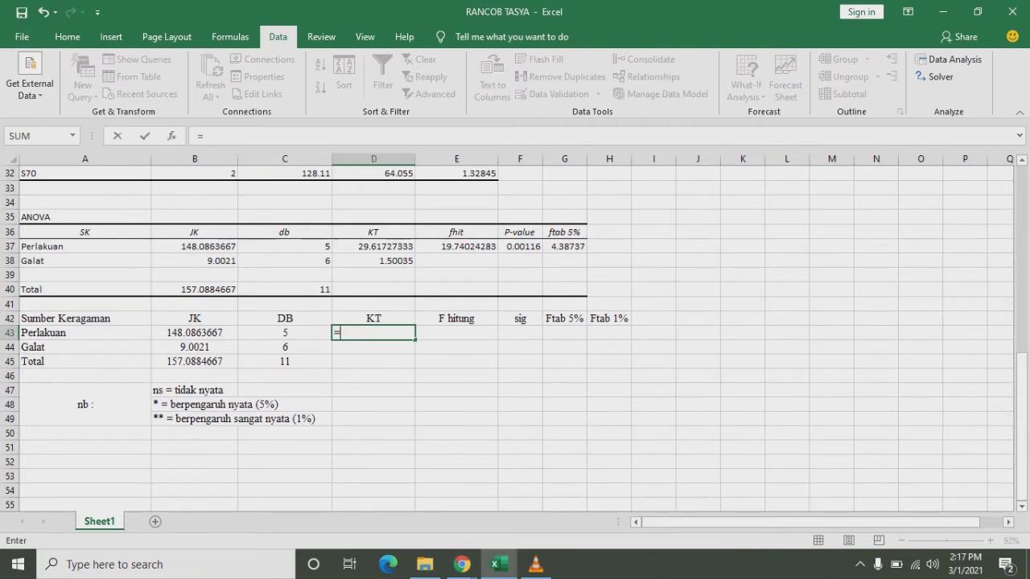
click(193, 332)
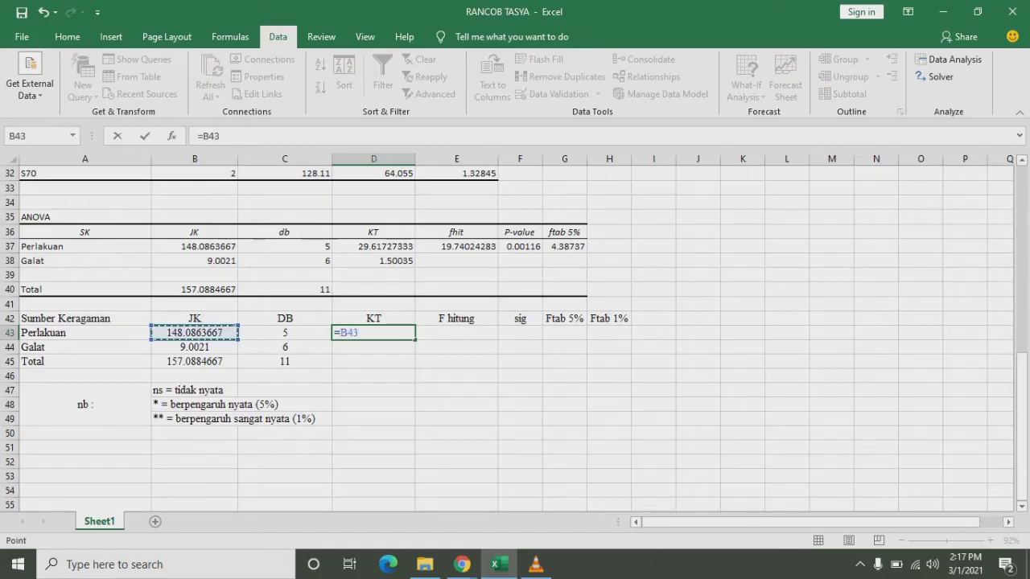
text(/)
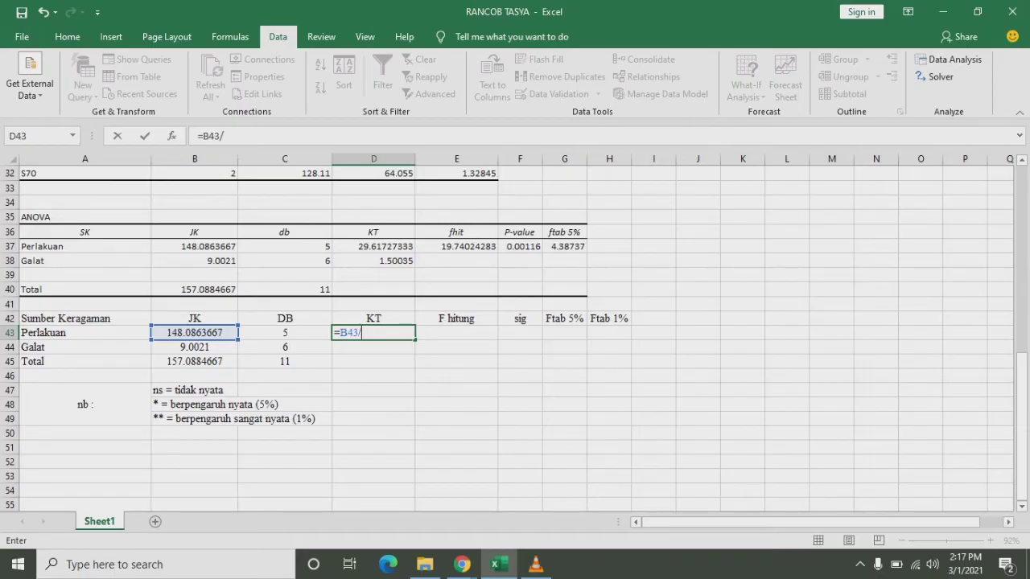
key(Left)
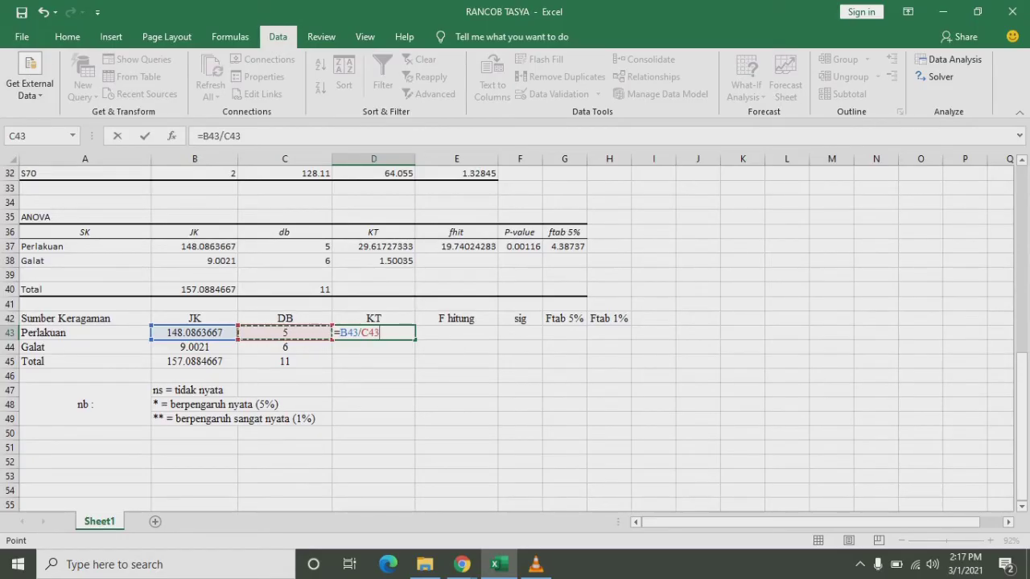
key(Return)
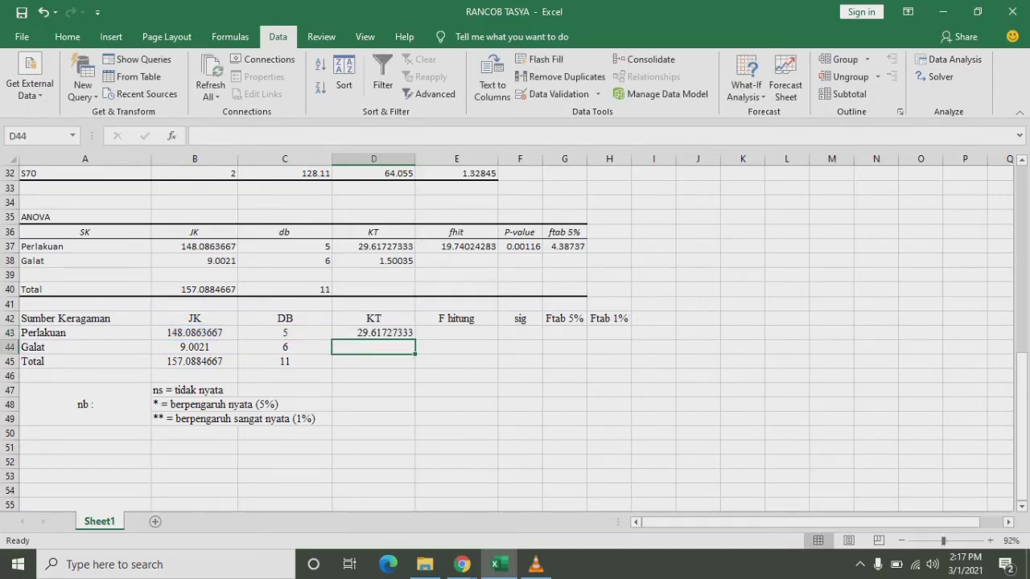
Step: Fill the KT formula from D43 down to the Galat row in D44 and check the copied formula
click(373, 333)
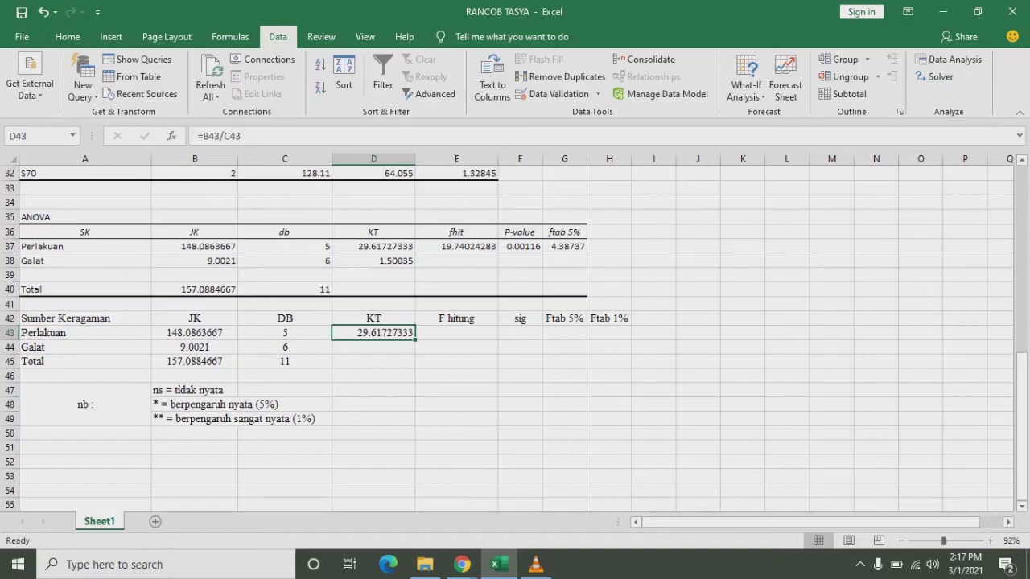
drag(415, 340, 415, 354)
click(456, 348)
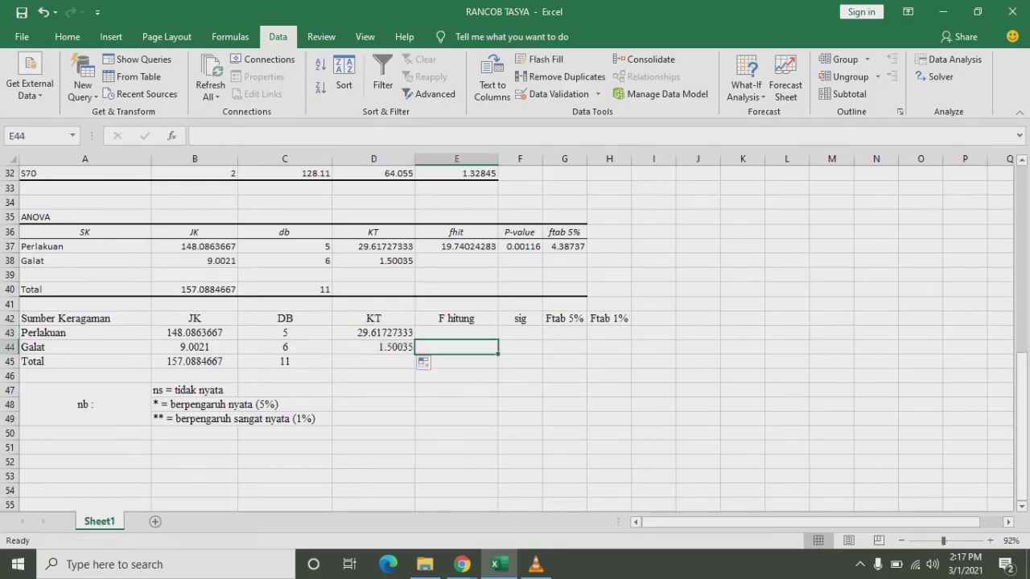
click(373, 347)
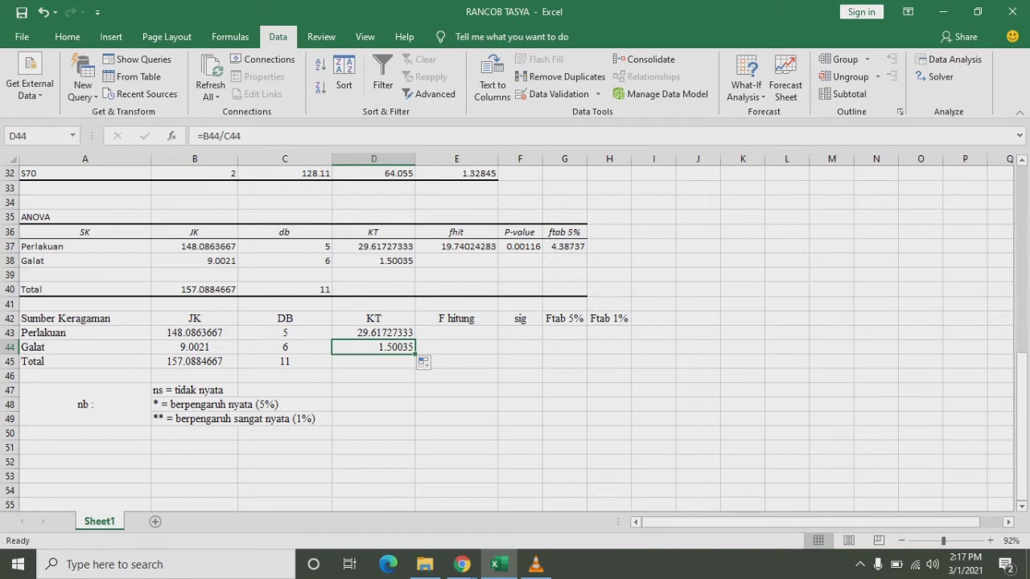
Step: Calculate the Perlakuan row's F hitung in E43 with =D43/D44 and check it against the ANOVA output's fhit in E37
click(456, 332)
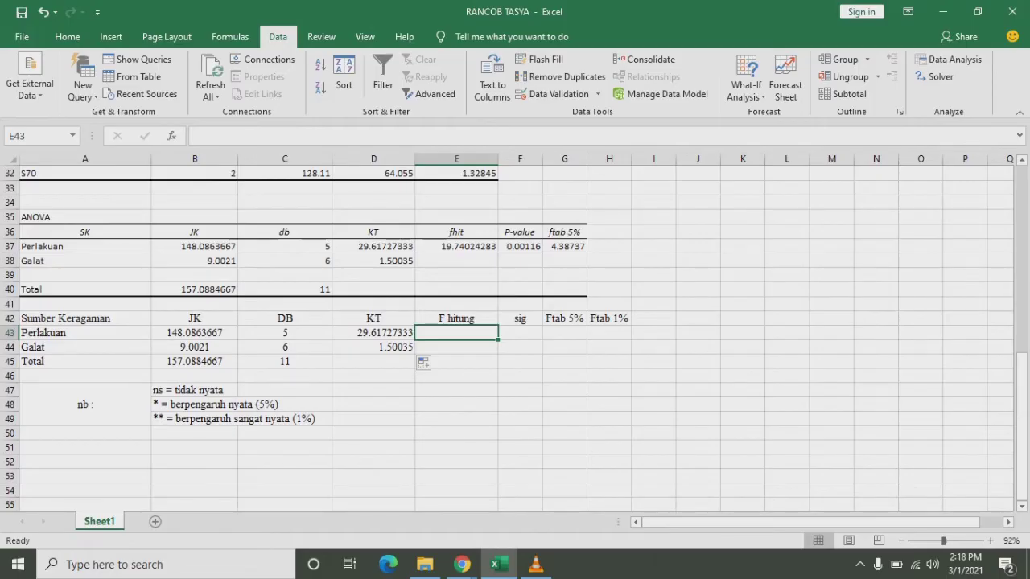
text(=)
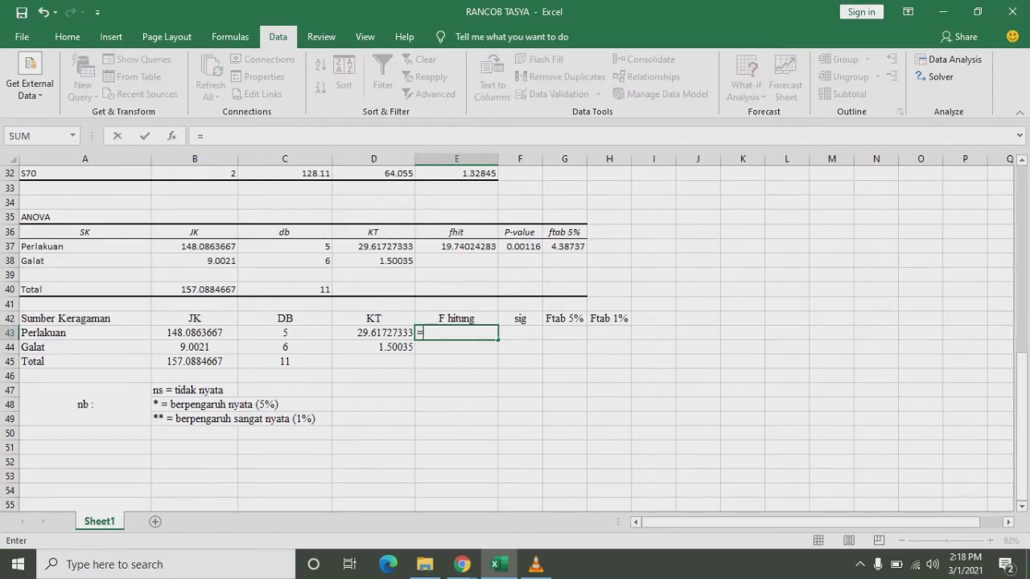
key(Left)
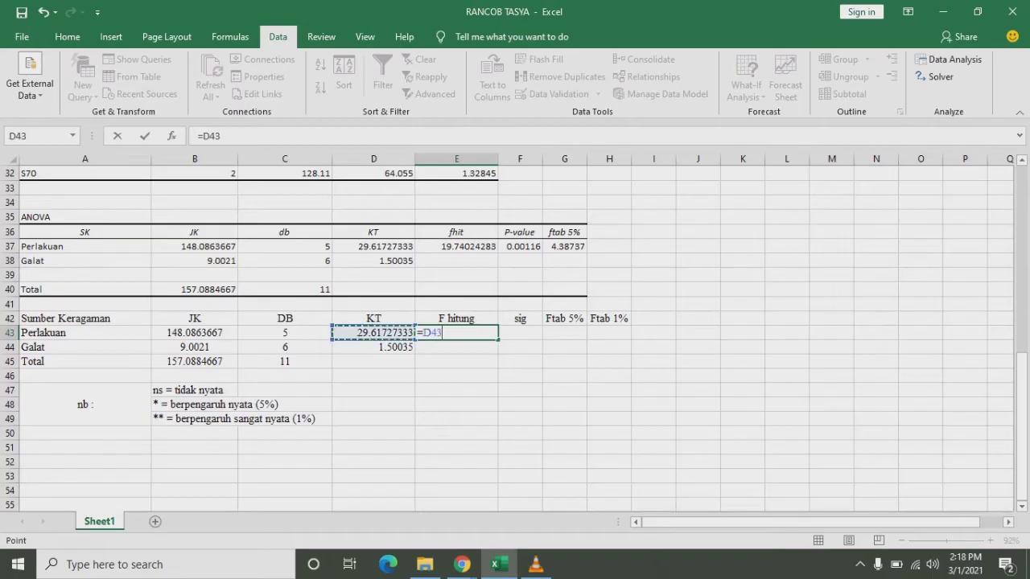
text(/)
key(Left)
key(Down)
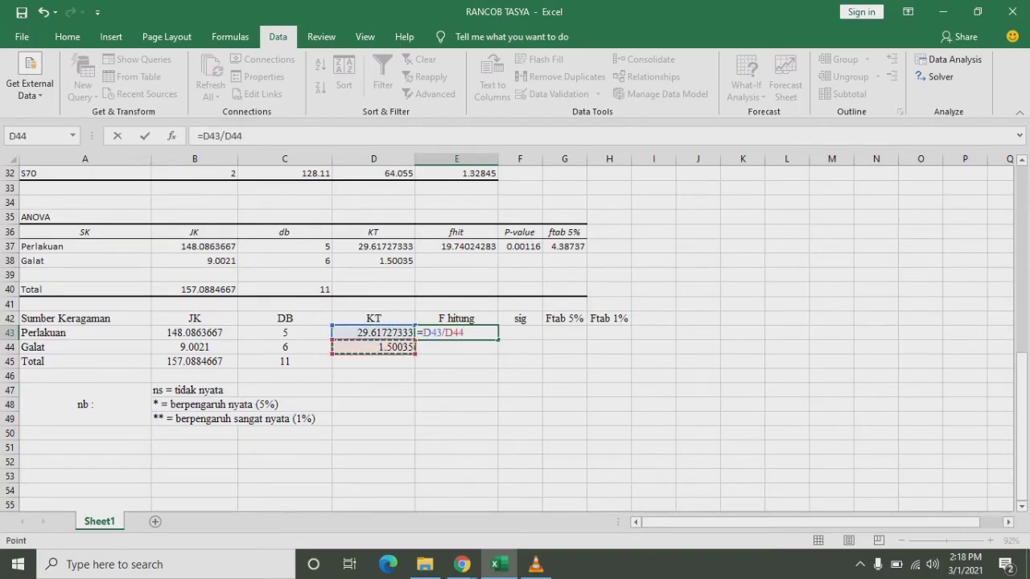
key(Return)
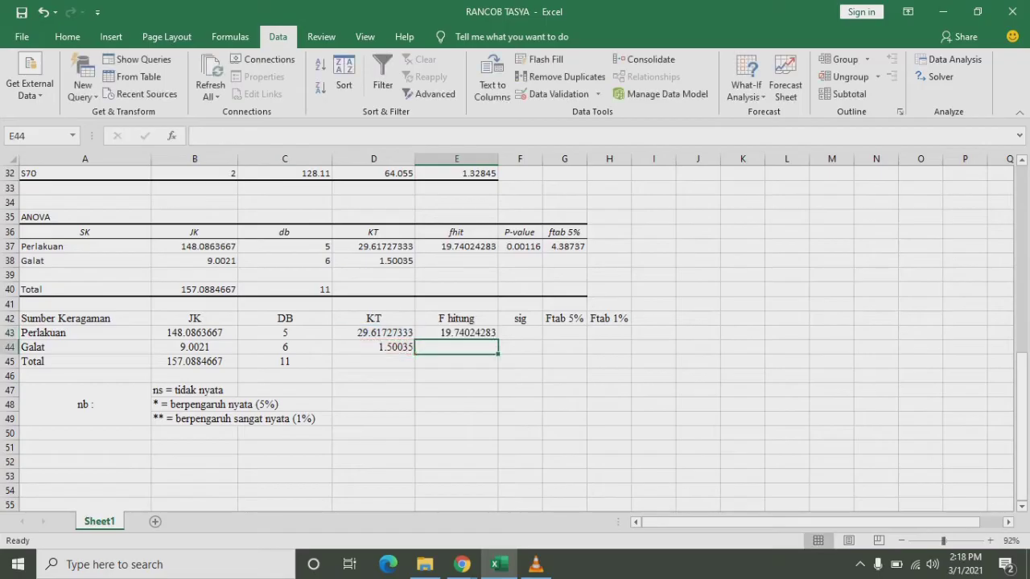
click(456, 333)
click(456, 246)
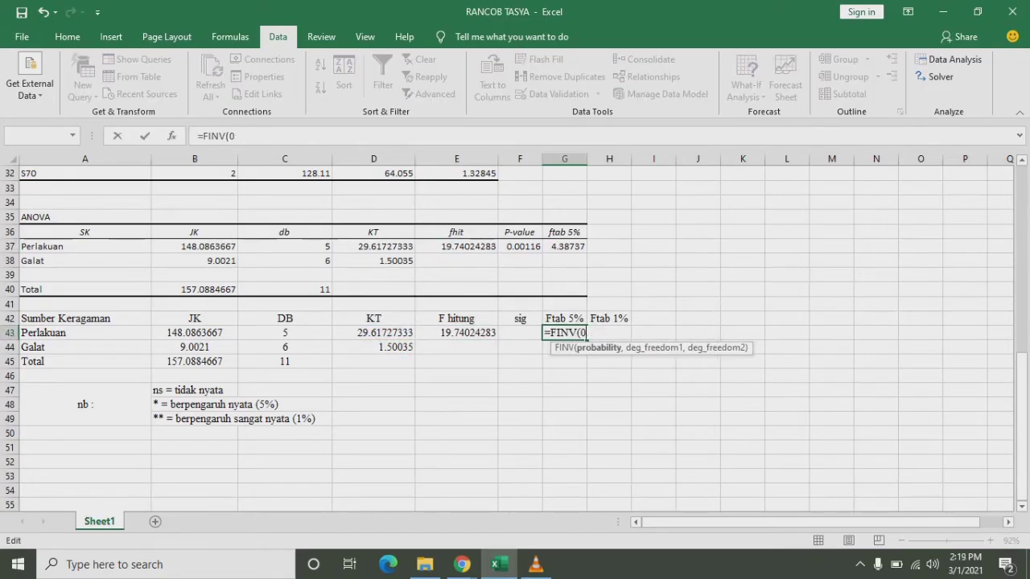
key(BackSpace)
key(BackSpace)
key(BackSpace)
key(BackSpace)
key(BackSpace)
key(BackSpace)
key(BackSpace)
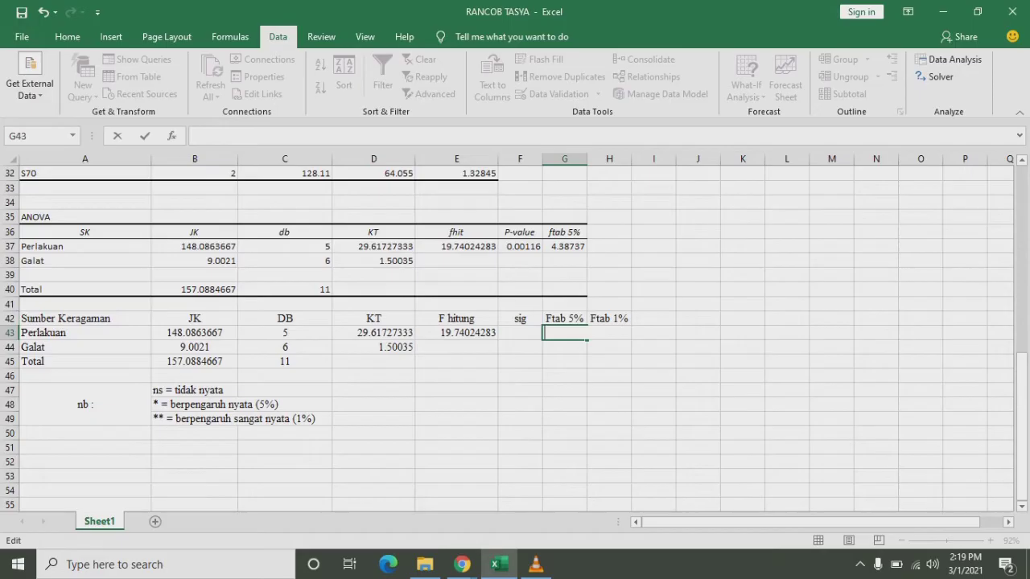
Step: Start the Perlakuan row's Ftab 5% formula in G43 with the FINV function
text(=fin)
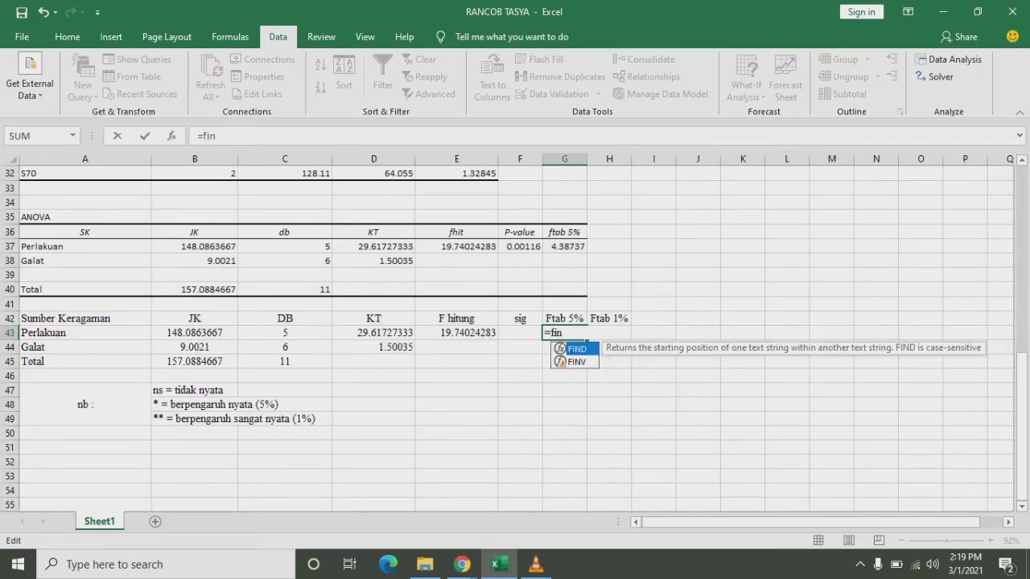
key(Down)
key(Tab)
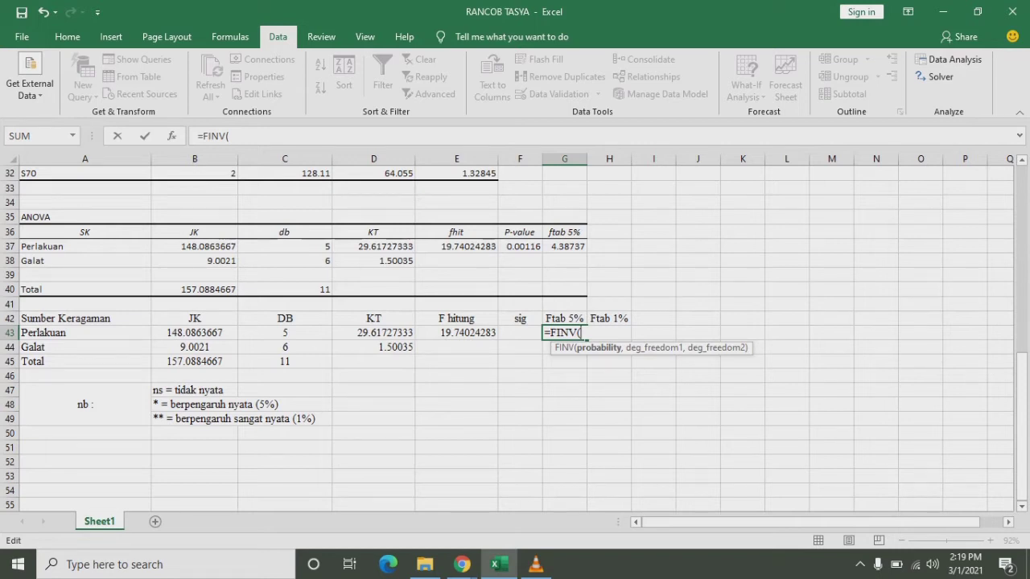
click(284, 333)
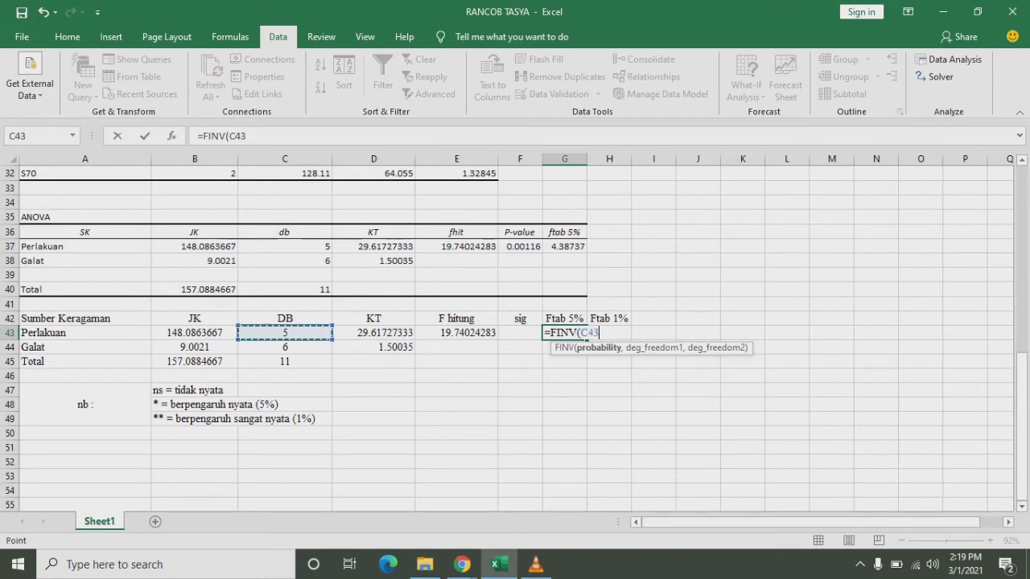
key(BackSpace)
key(BackSpace)
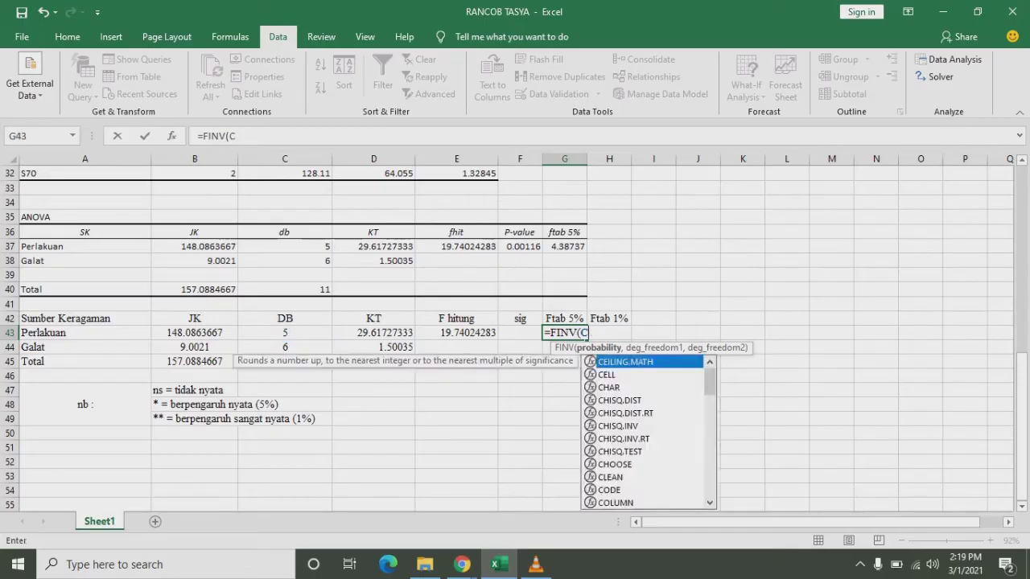
key(BackSpace)
key(BackSpace)
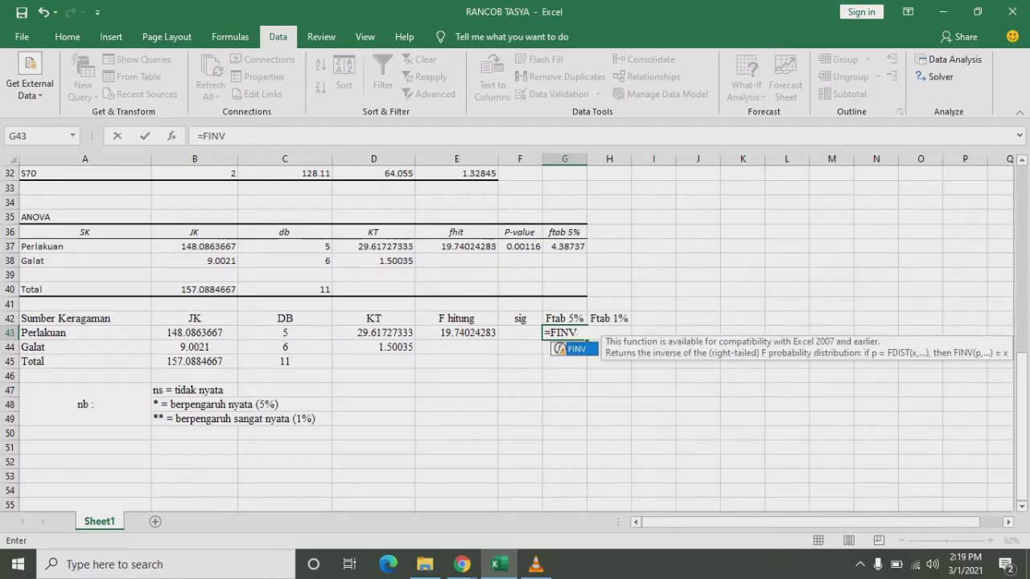
Step: Complete the Ftab 5% formula in G43 as =FINV(0.05,C43,C44) and check it against the ANOVA output's ftab 5% in G37
text((0)
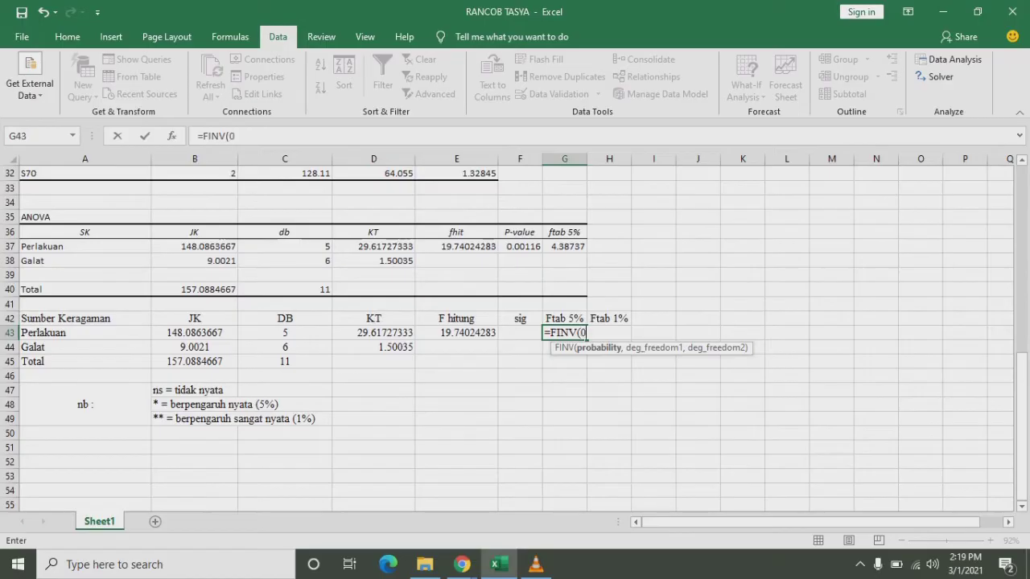
text(.05,)
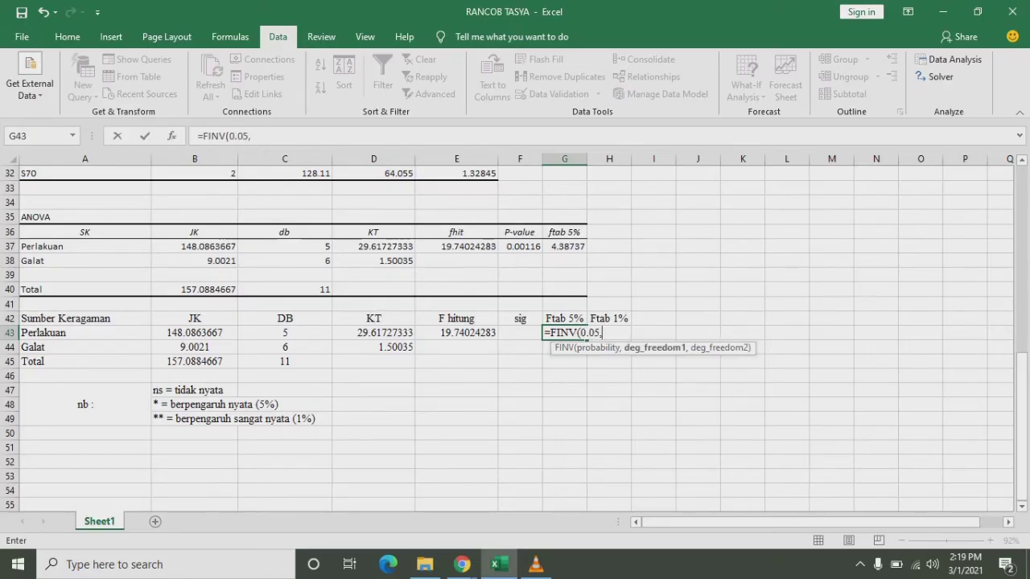
click(285, 333)
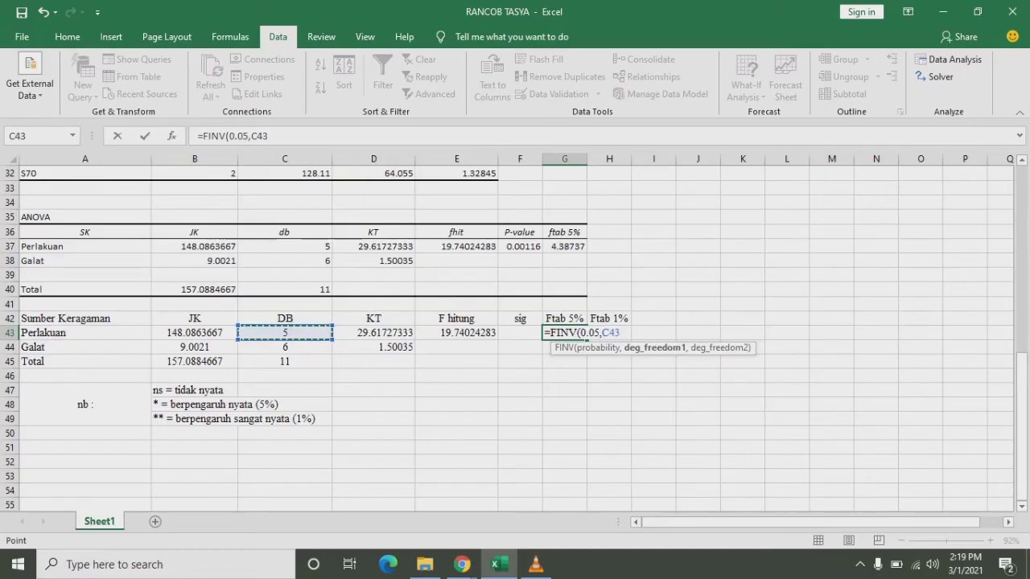
text(,)
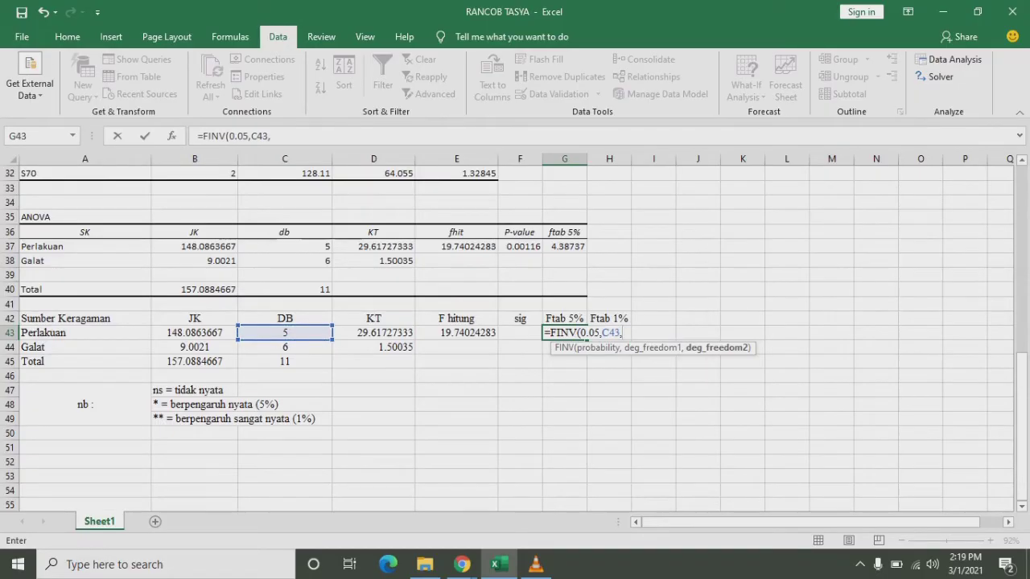
click(285, 347)
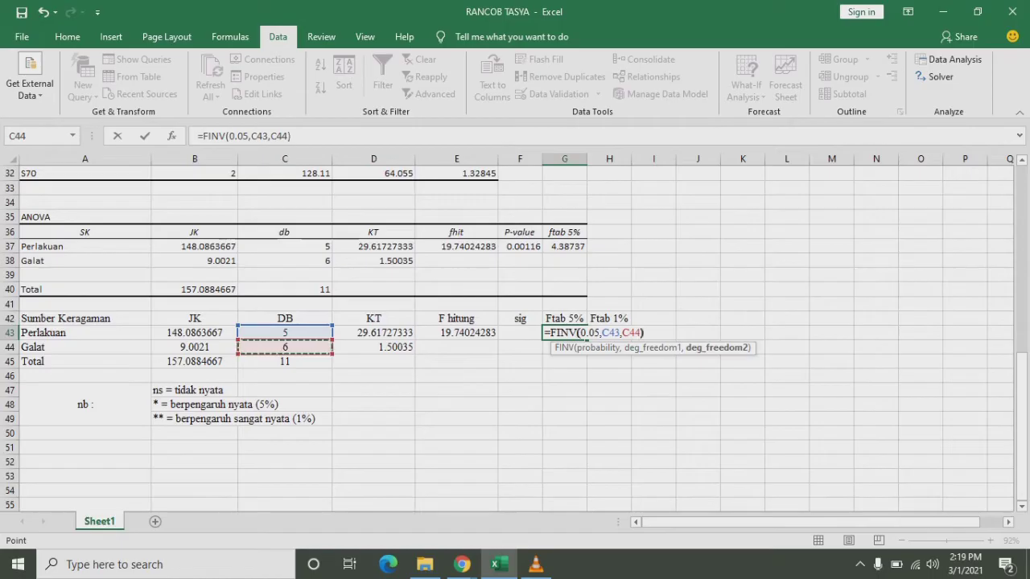
text())
key(Return)
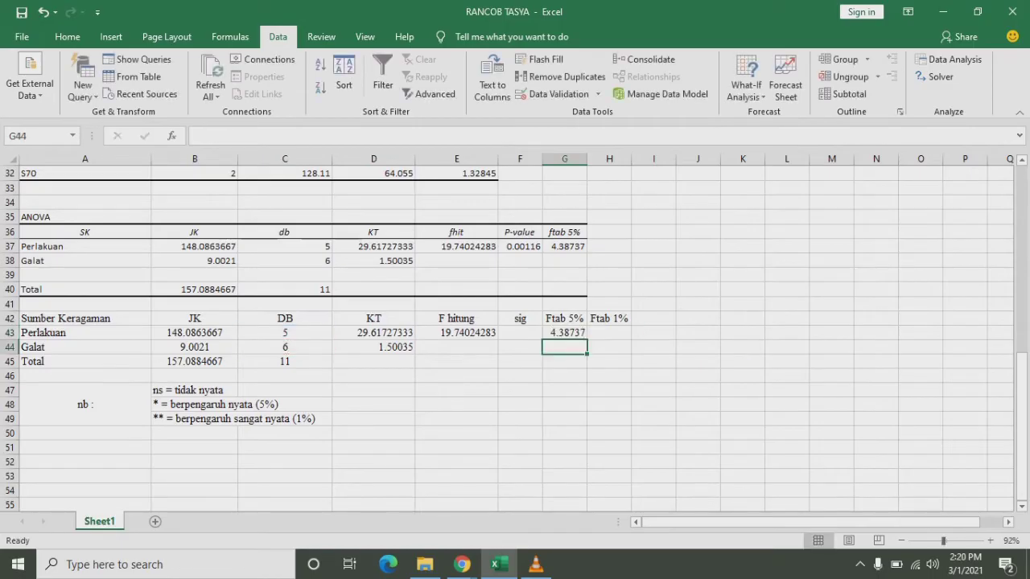
click(565, 333)
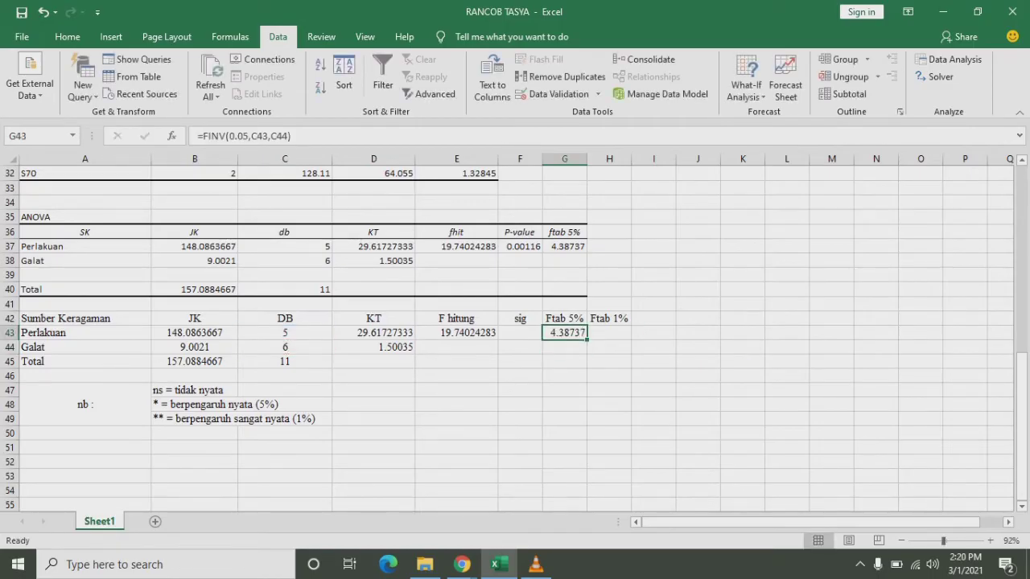
click(564, 247)
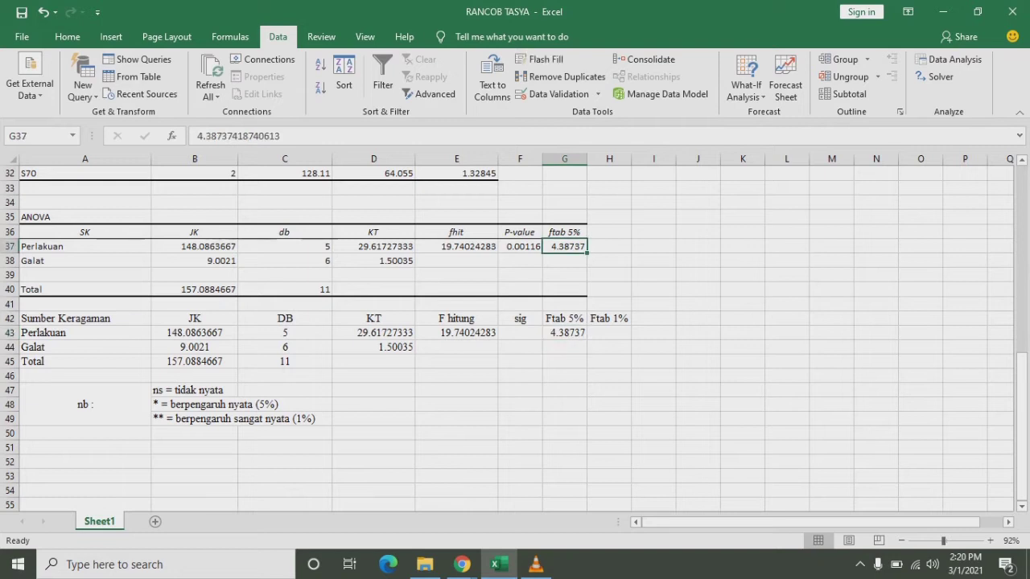
Step: Start the Perlakuan row's Ftab 1% formula in H43 with the F.INV function
click(609, 333)
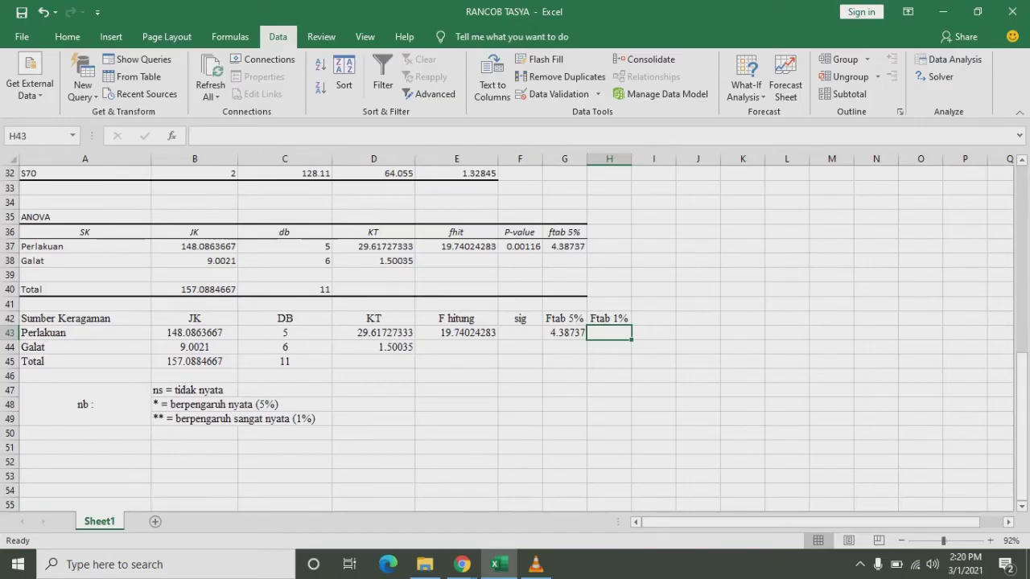
text(=)
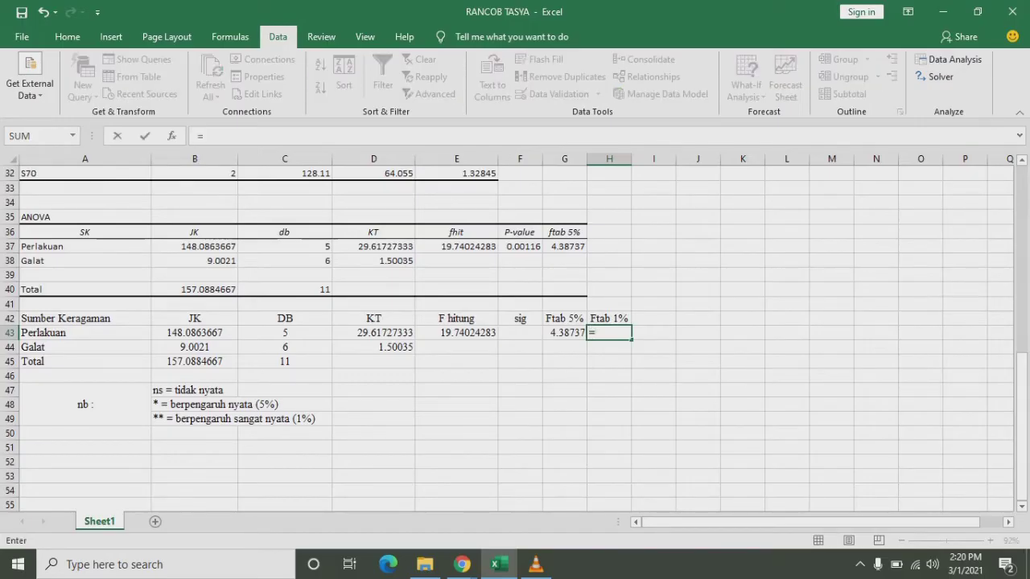
text(p)
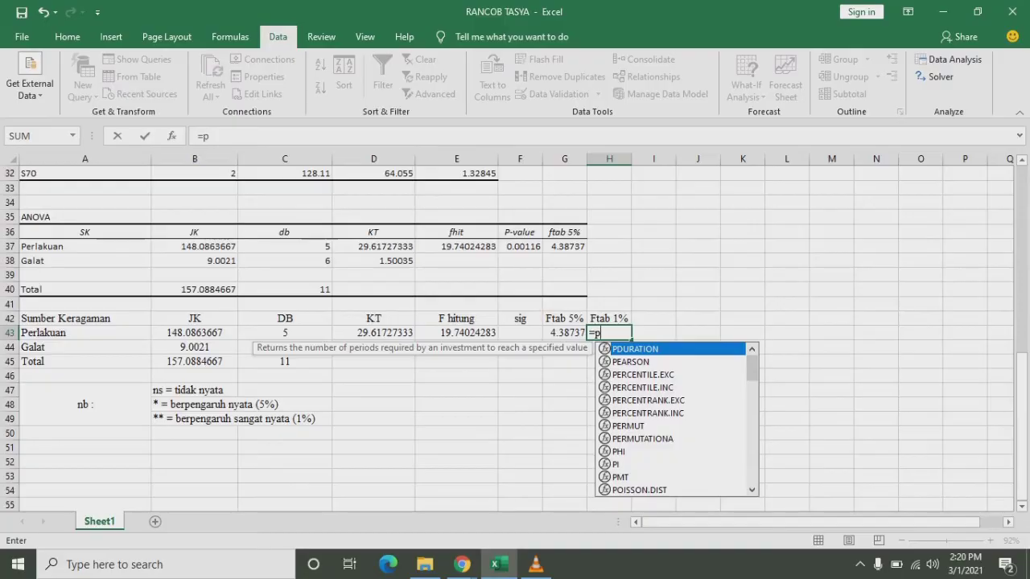
text(v)
key(BackSpace)
text(i)
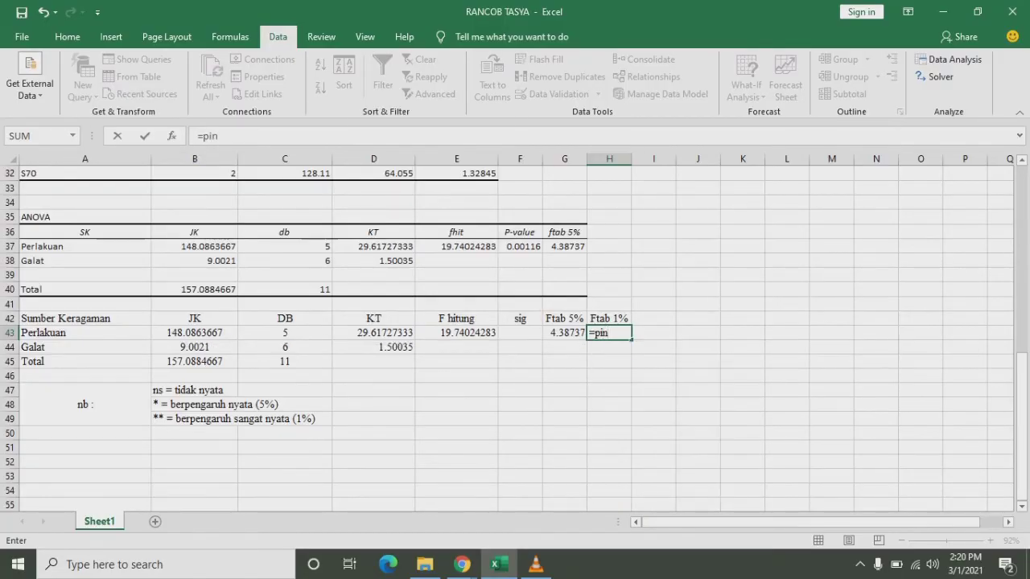
key(BackSpace)
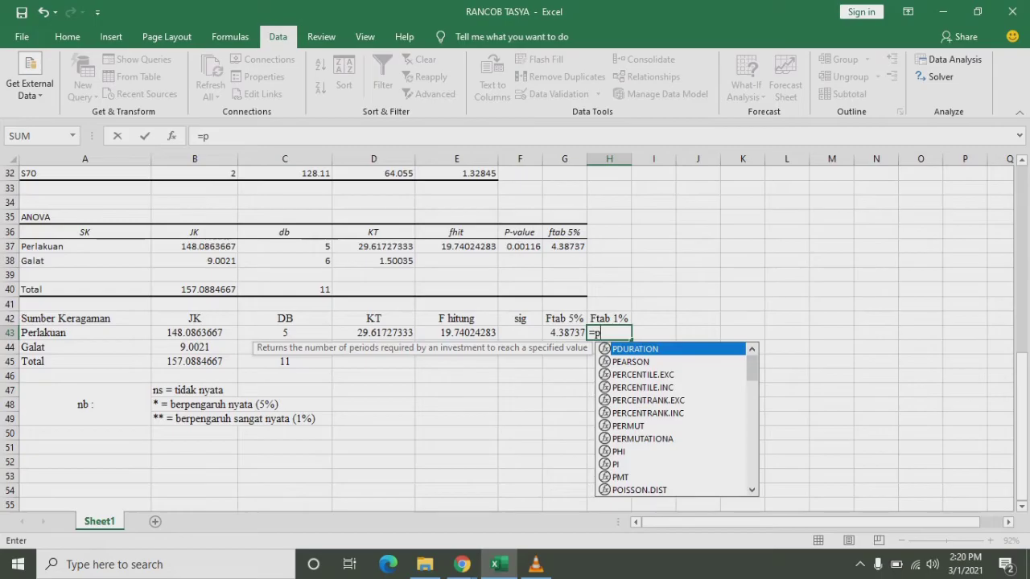
key(BackSpace)
text(f)
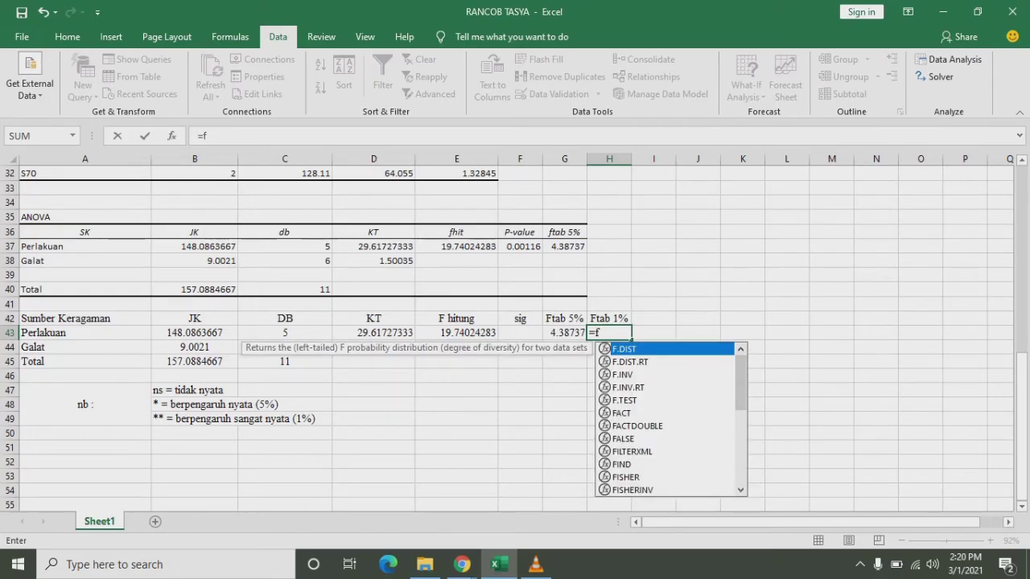
key(Down)
key(Down)
key(Tab)
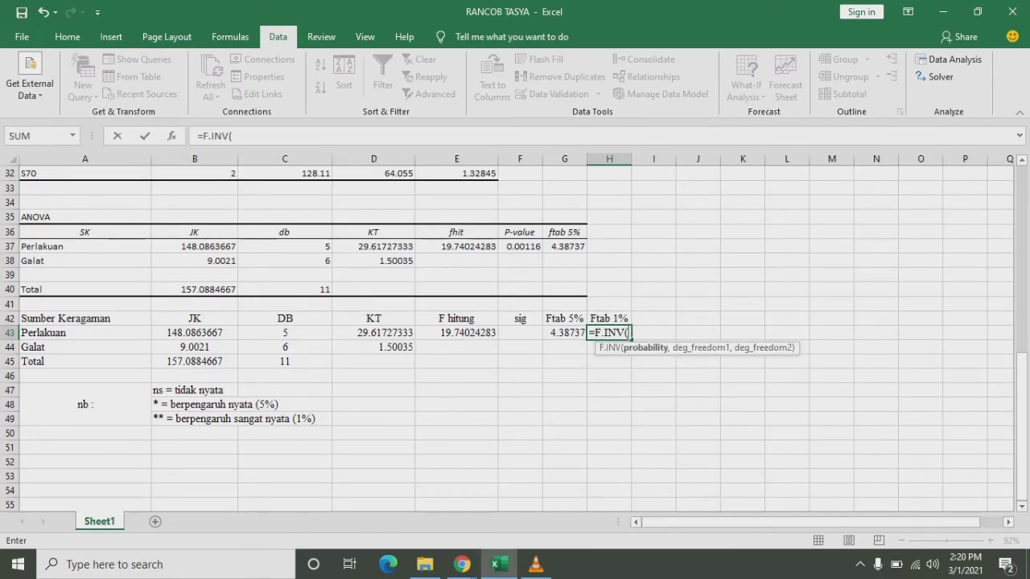
Step: Complete the Ftab 1% formula in H43 with probability 0.01 and the Perlakuan and Galat DB, as =F.INV(0.01,C43,C44)
text(0.01,)
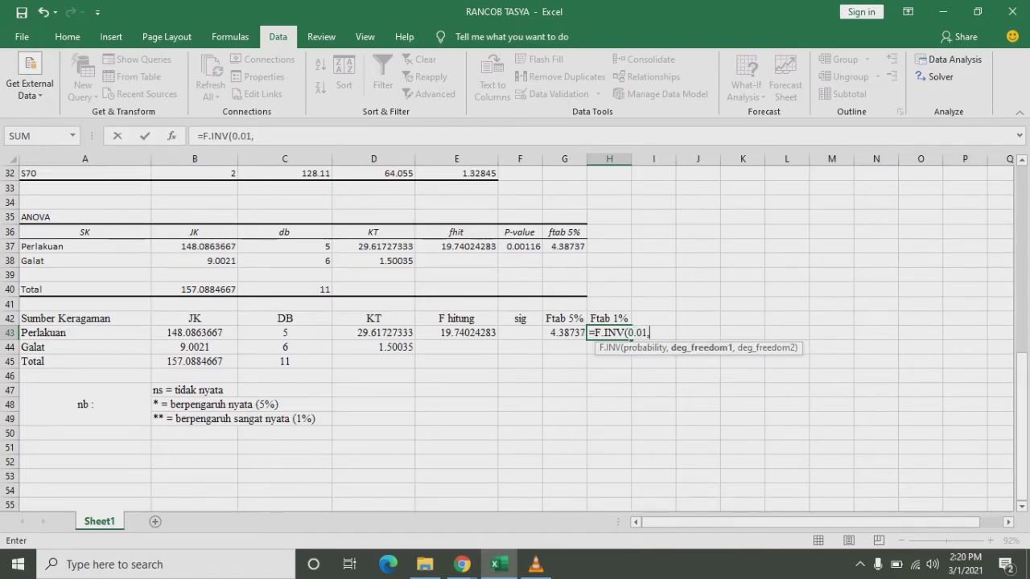
click(285, 332)
text(:)
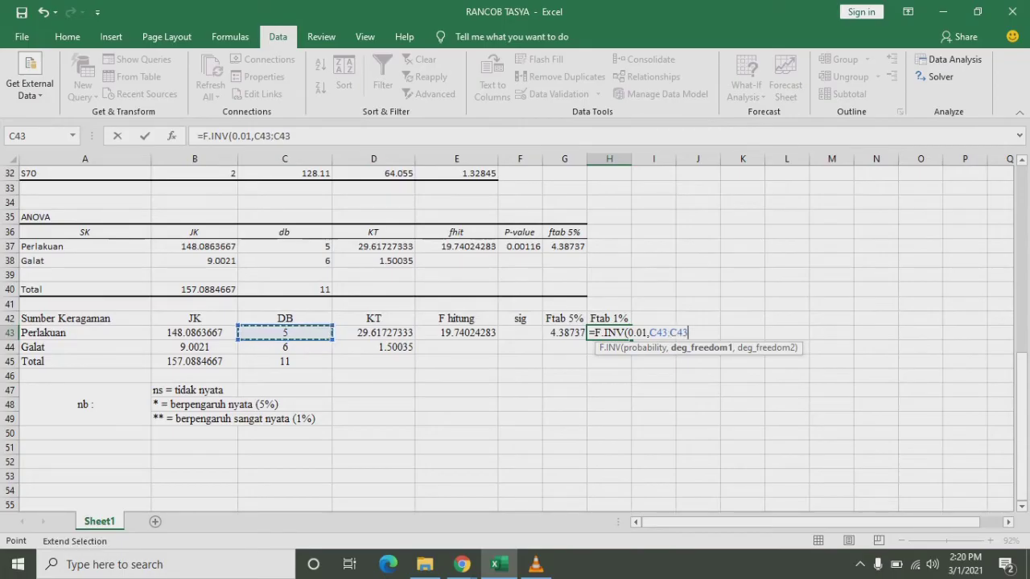
key(BackSpace)
key(BackSpace)
key(BackSpace)
key(BackSpace)
text(,)
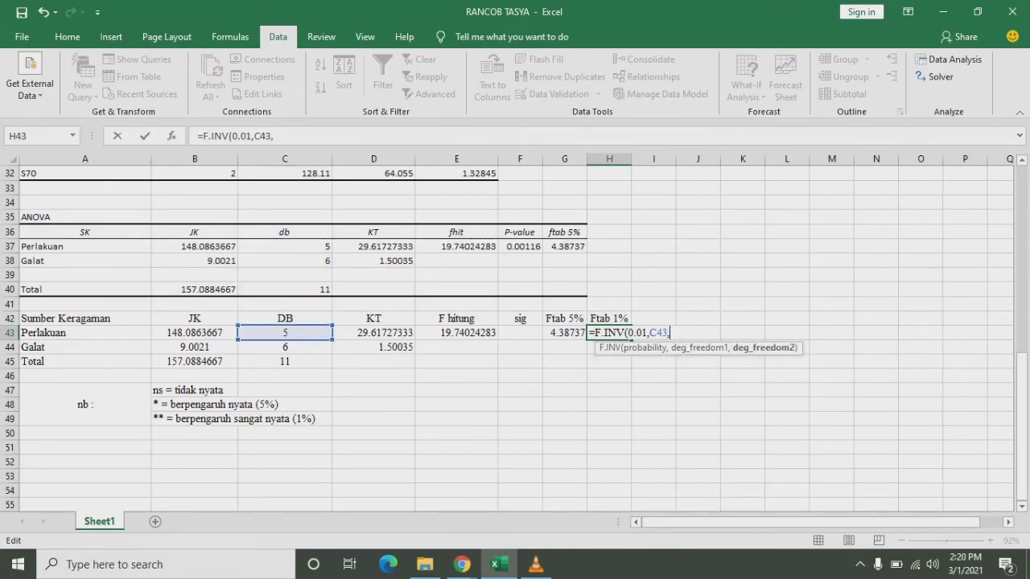
click(285, 348)
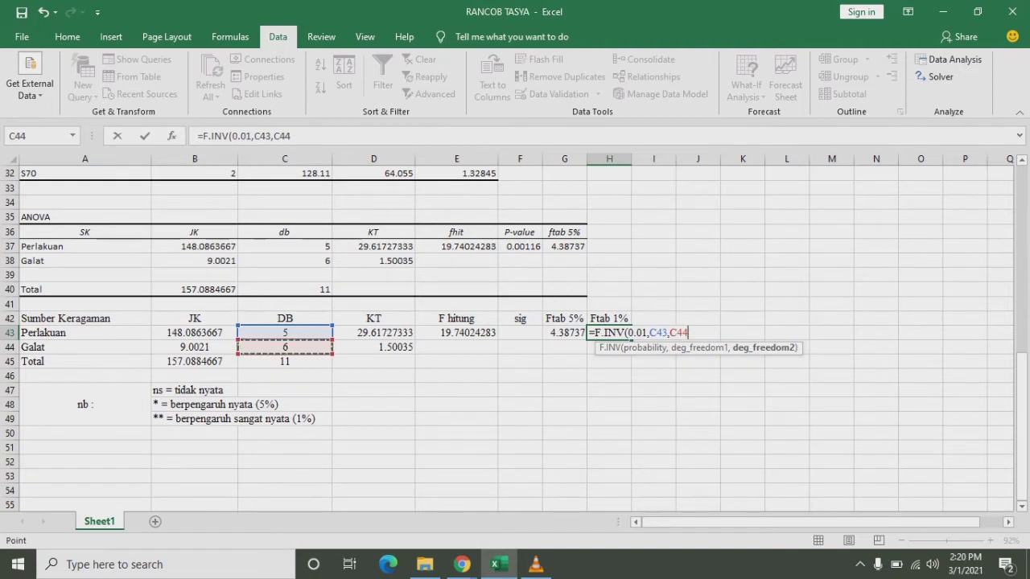
text())
key(Return)
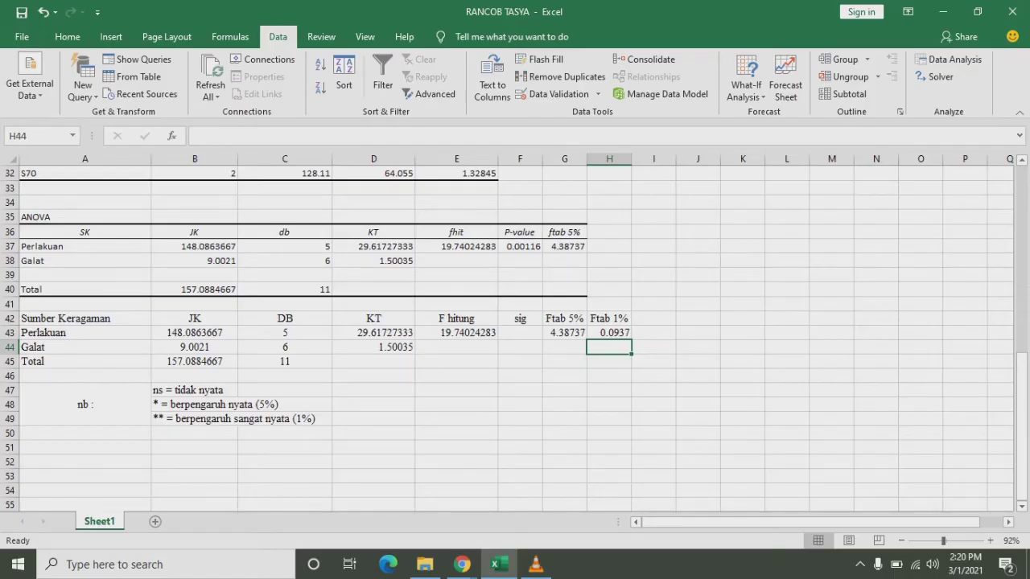
Step: Compare F hitung with Ftab 5% and start the Perlakuan row's sig formula in F43 as an IF test on E43
click(520, 333)
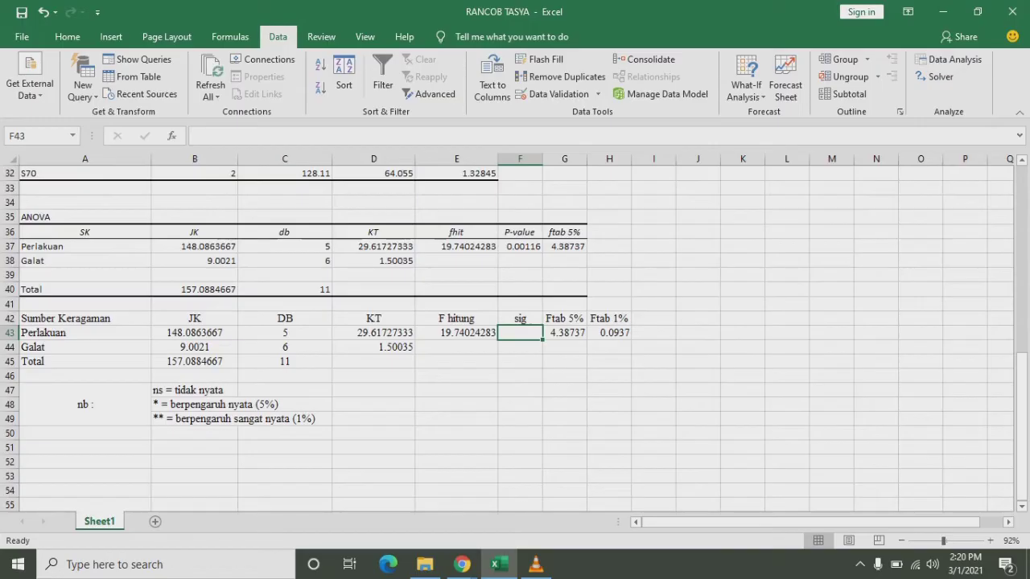
click(456, 333)
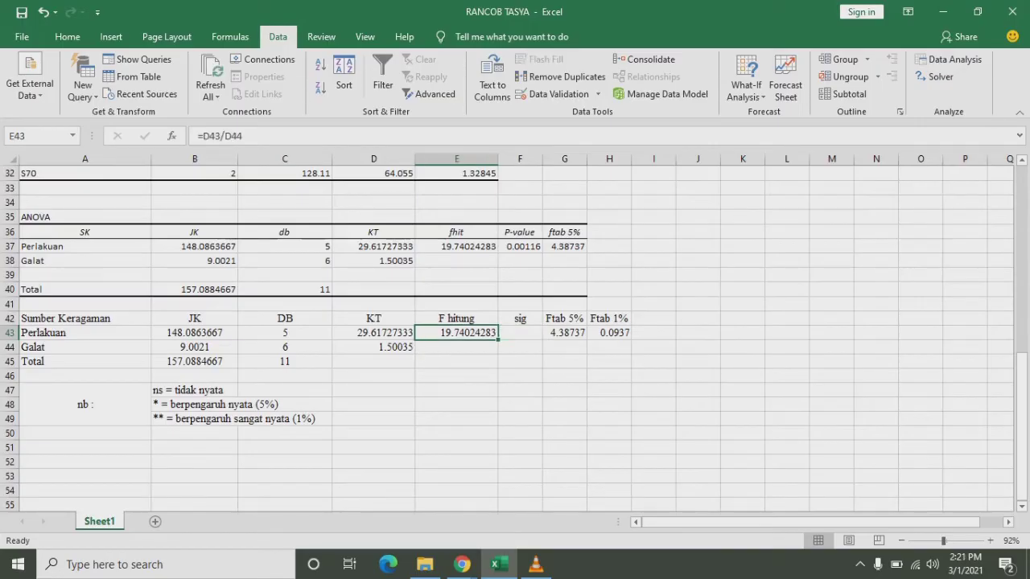
click(564, 333)
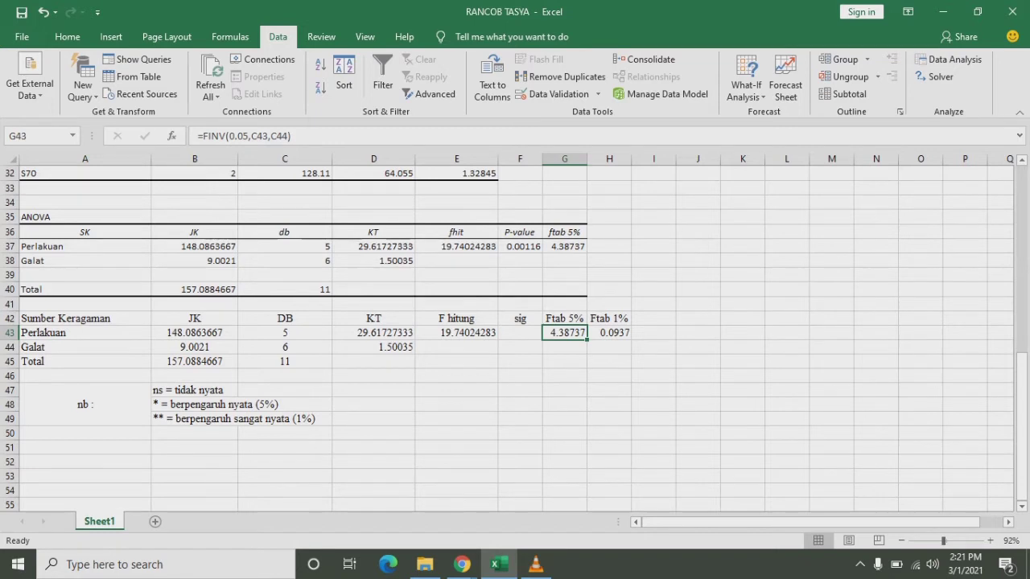
click(519, 333)
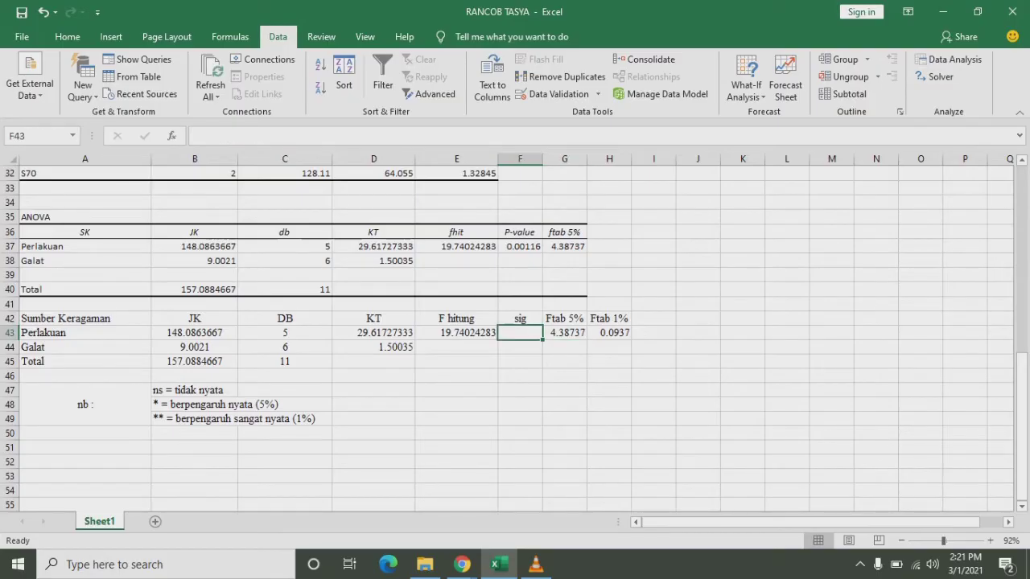
text(=if)
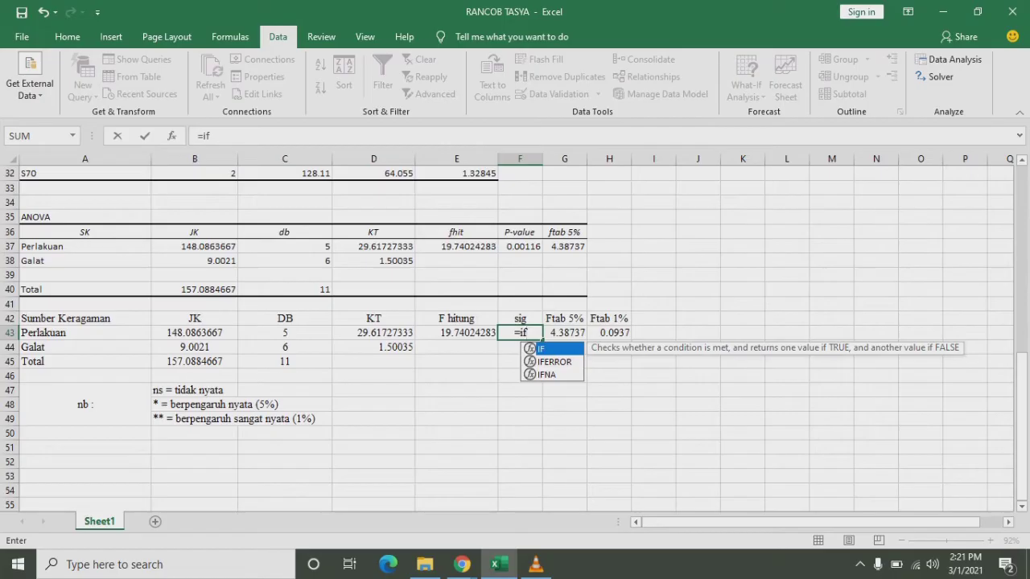
text(()
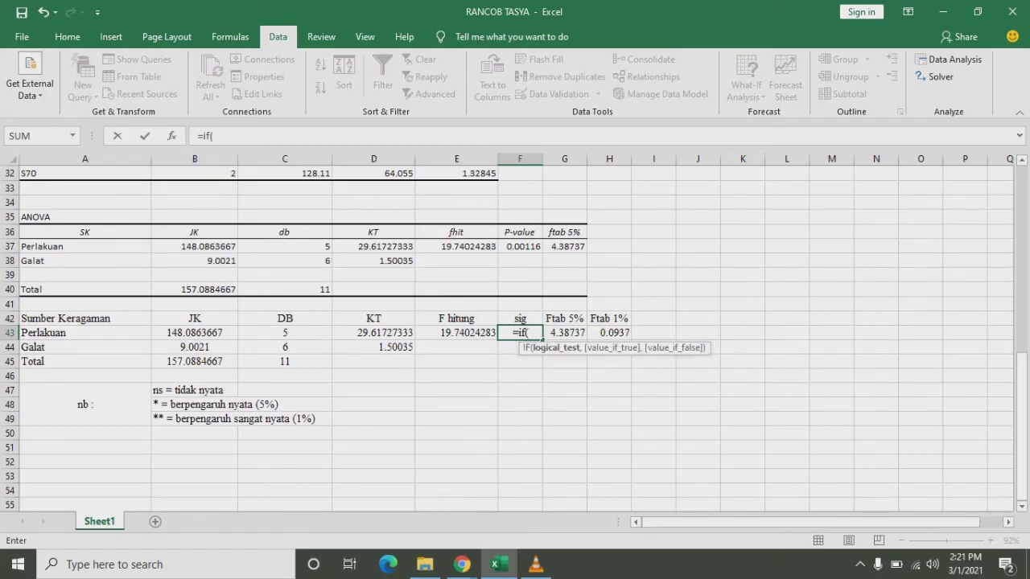
click(471, 330)
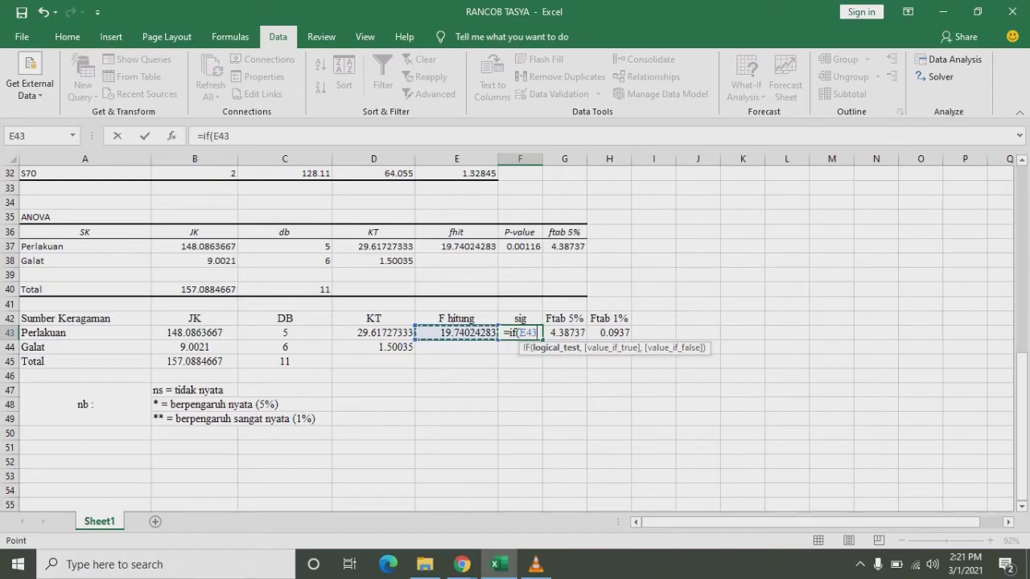
Step: In the sig formula for Perlakuan (F43), set the IF condition to E43<G43 and return "ns" when it is true
text(,)
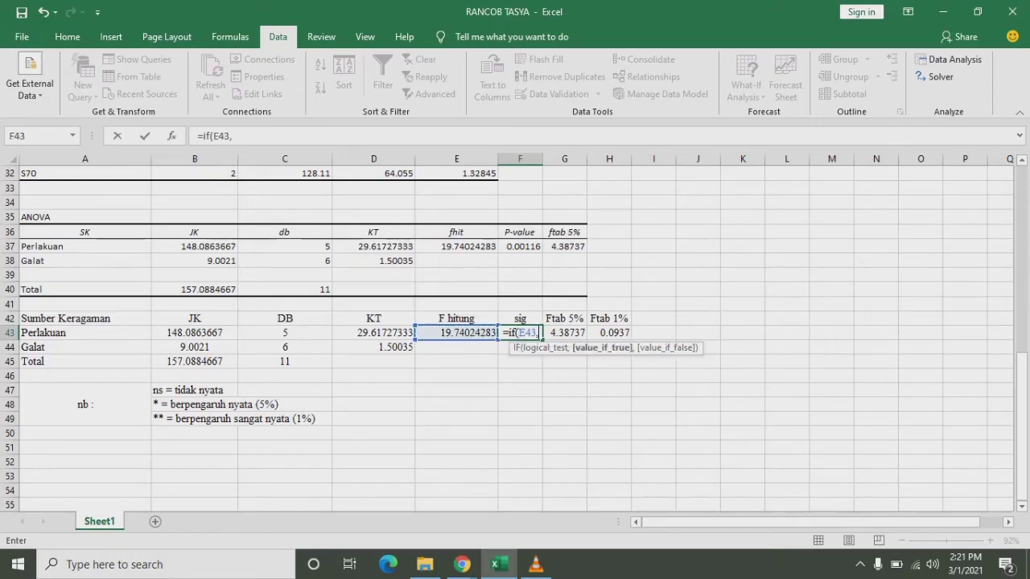
key(BackSpace)
text(<)
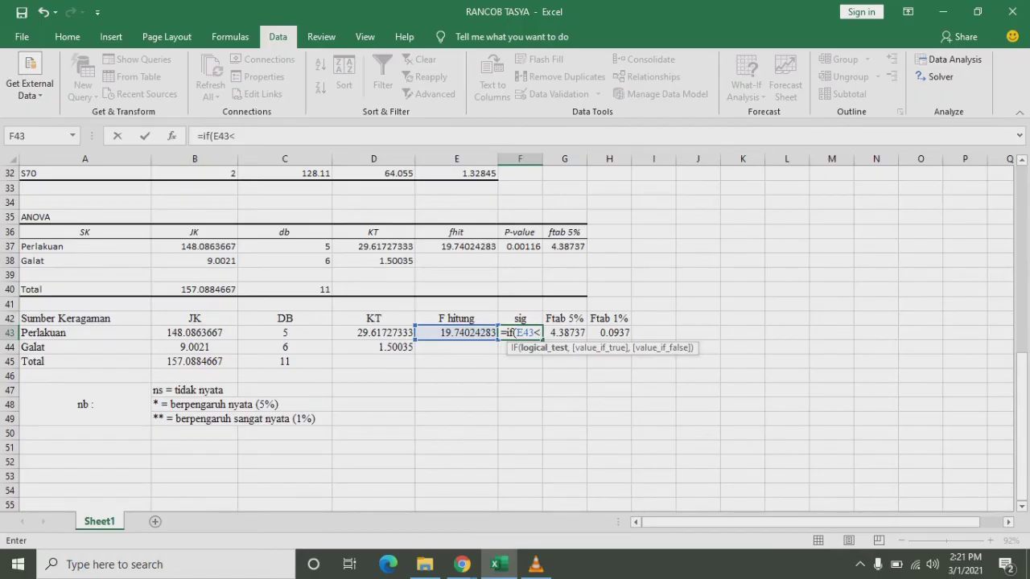
key(Right)
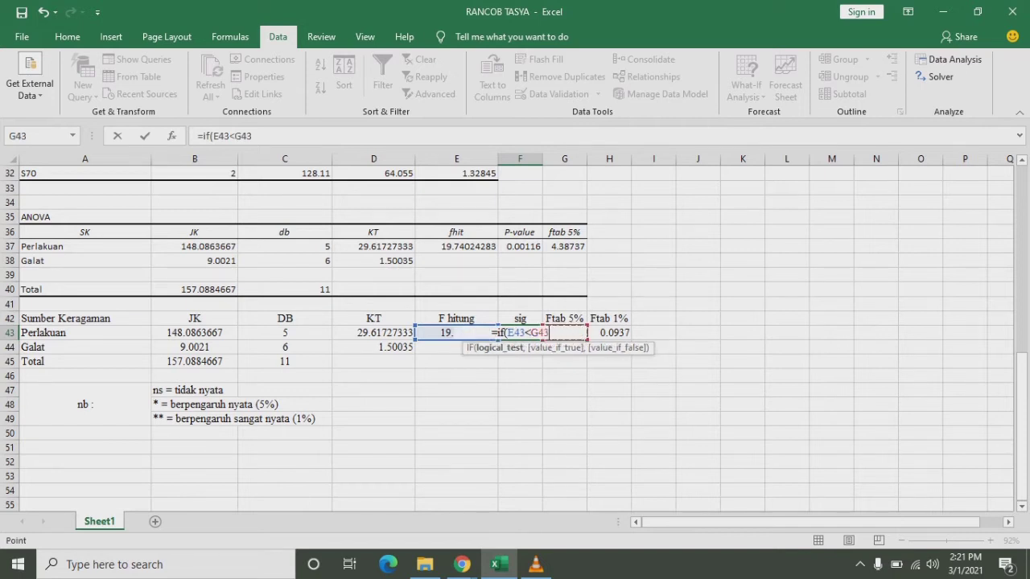
text(,"ns)
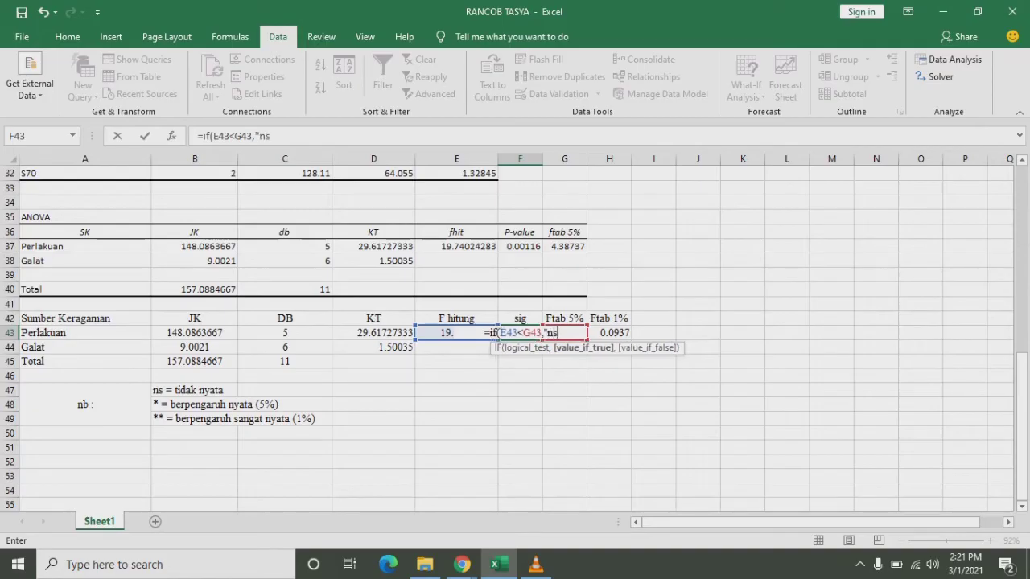
text(")
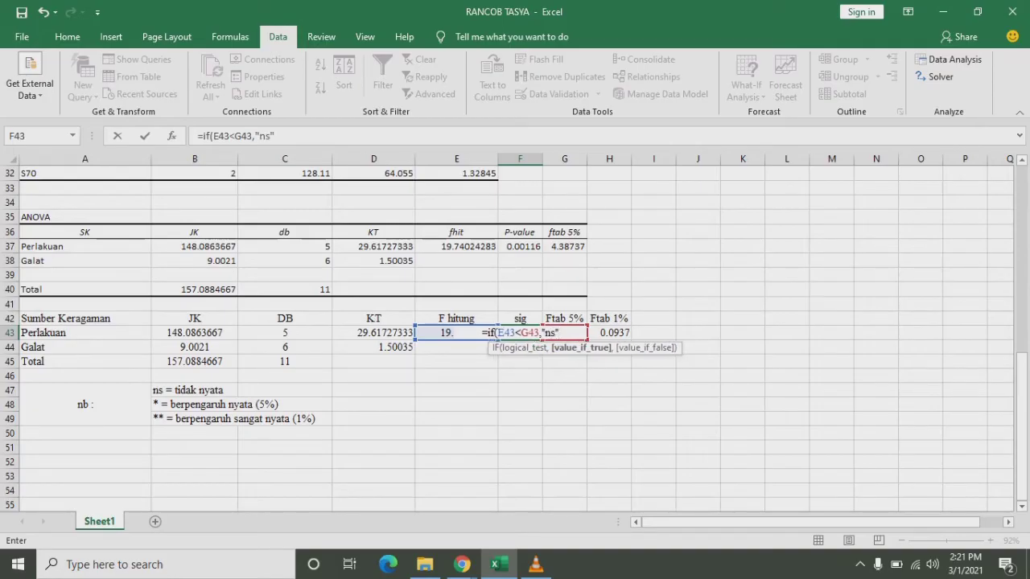
text(,)
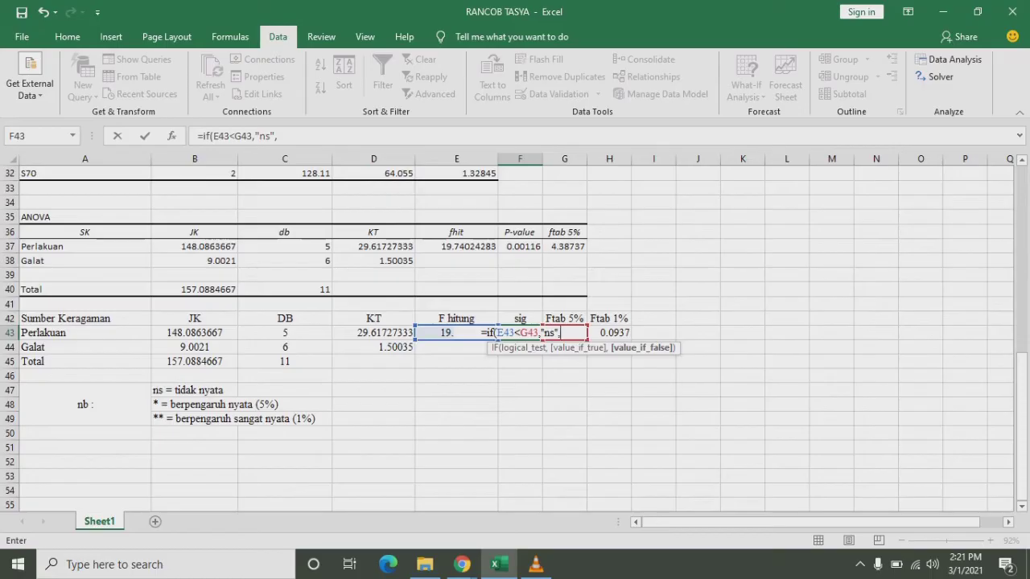
Step: Add a nested IF as the false case of the sig formula, with e43<e43 as its logical test
text(if)
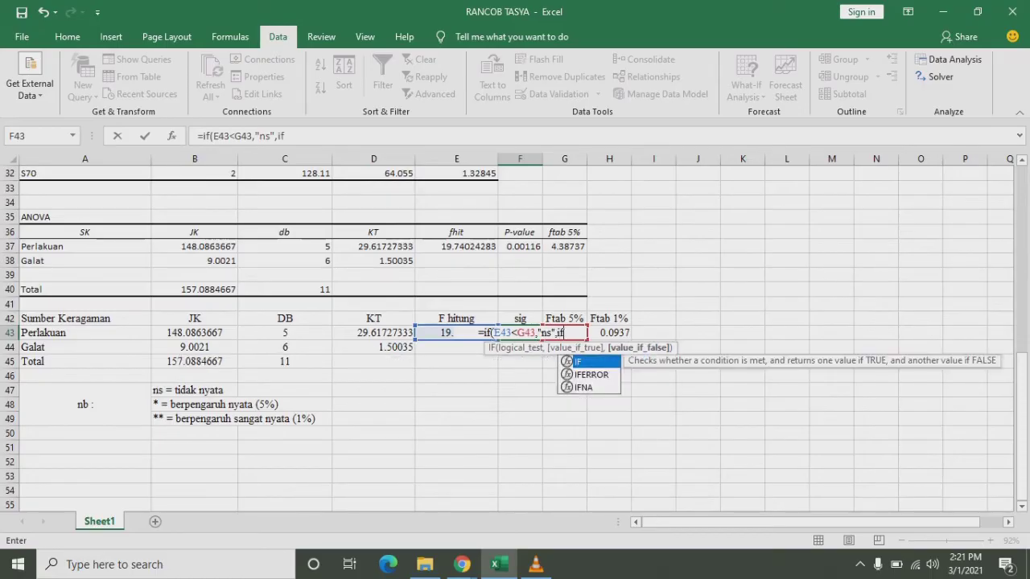
key(Tab)
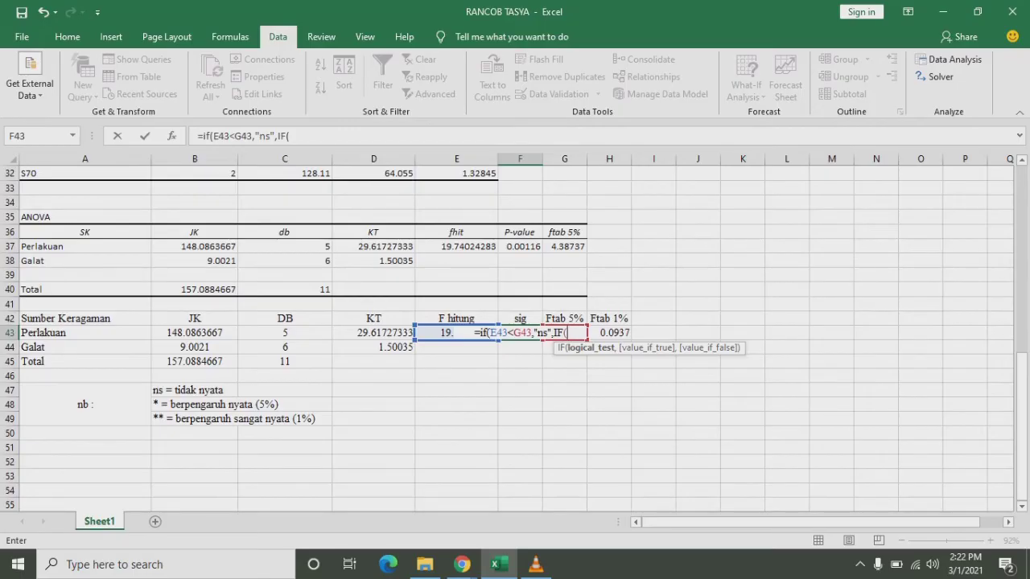
key(F2)
text(ef)
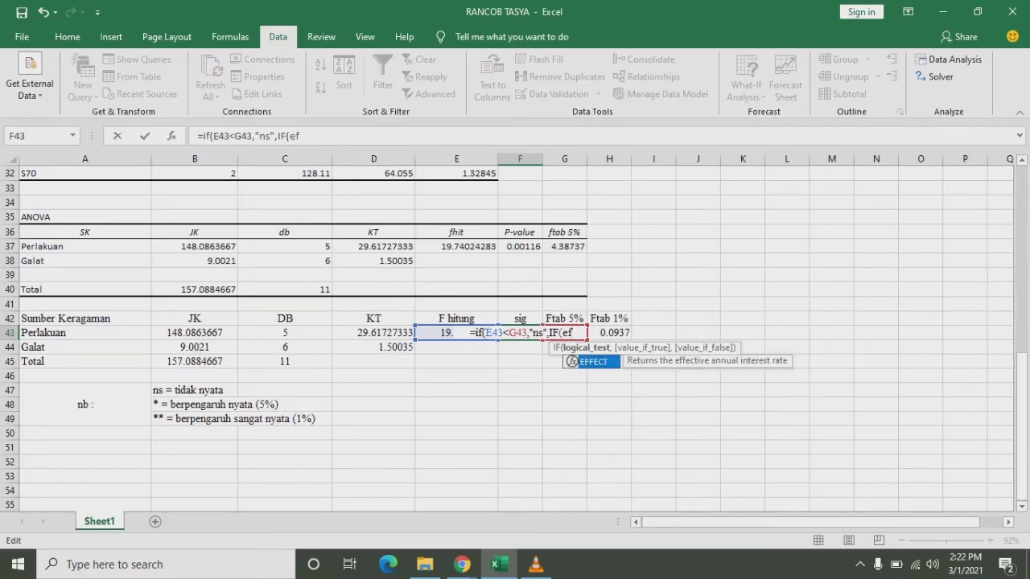
text(3)
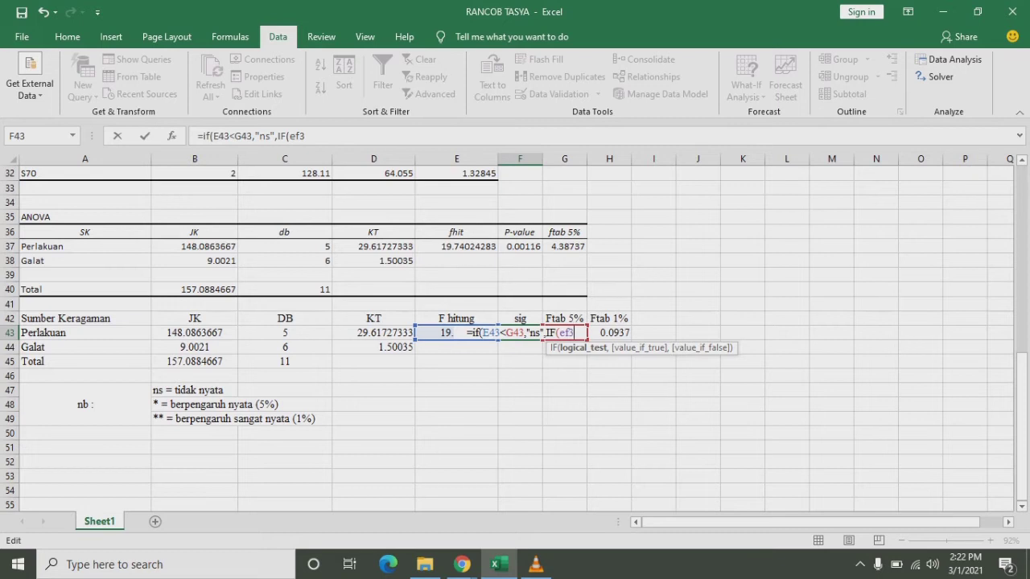
key(BackSpace)
key(BackSpace)
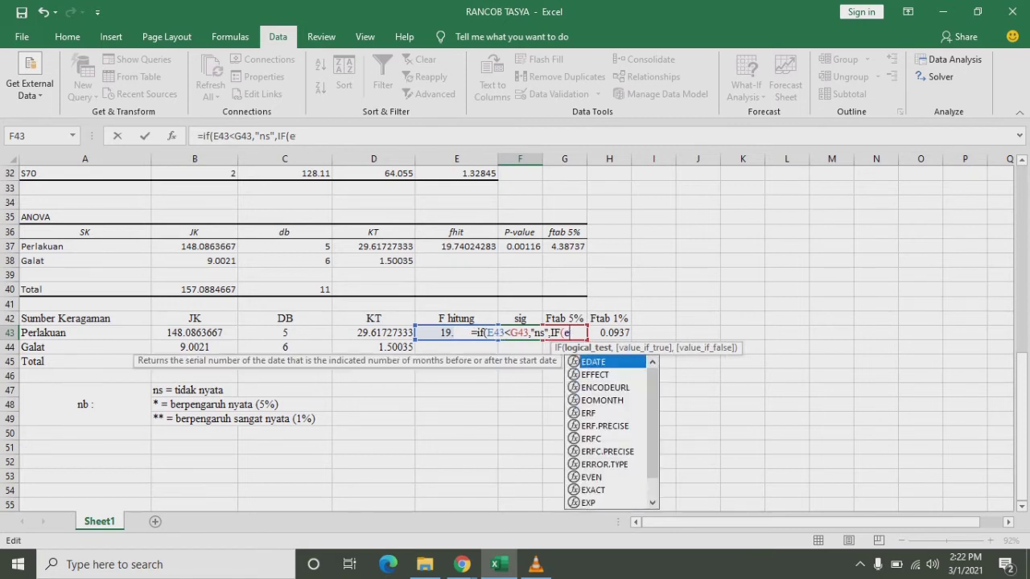
text(43)
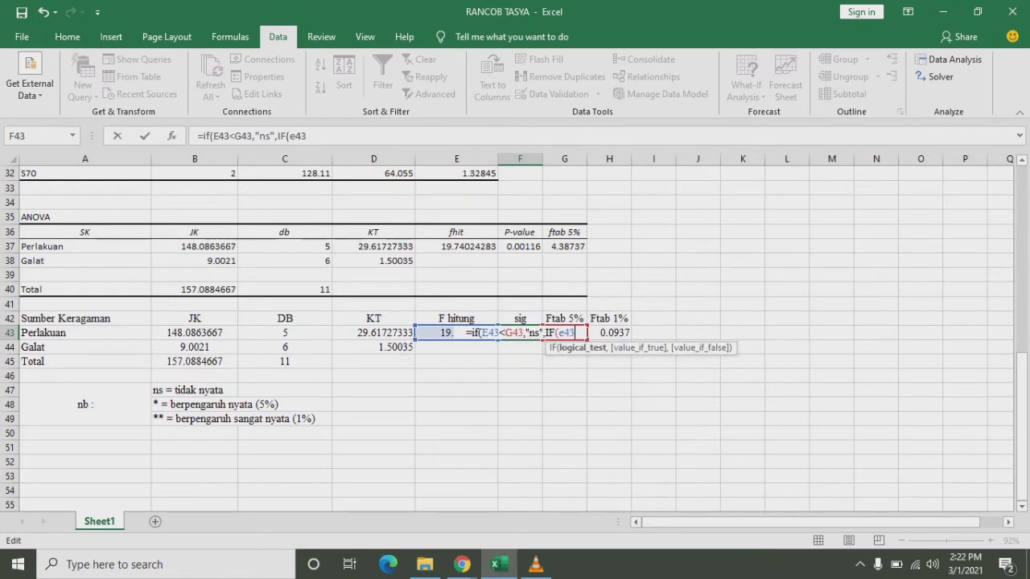
text(,)
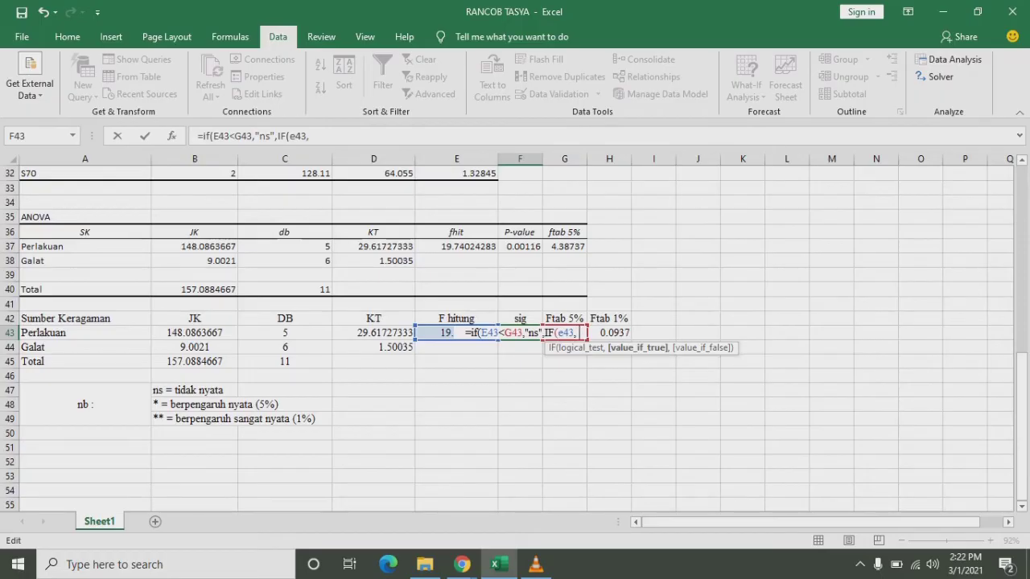
key(BackSpace)
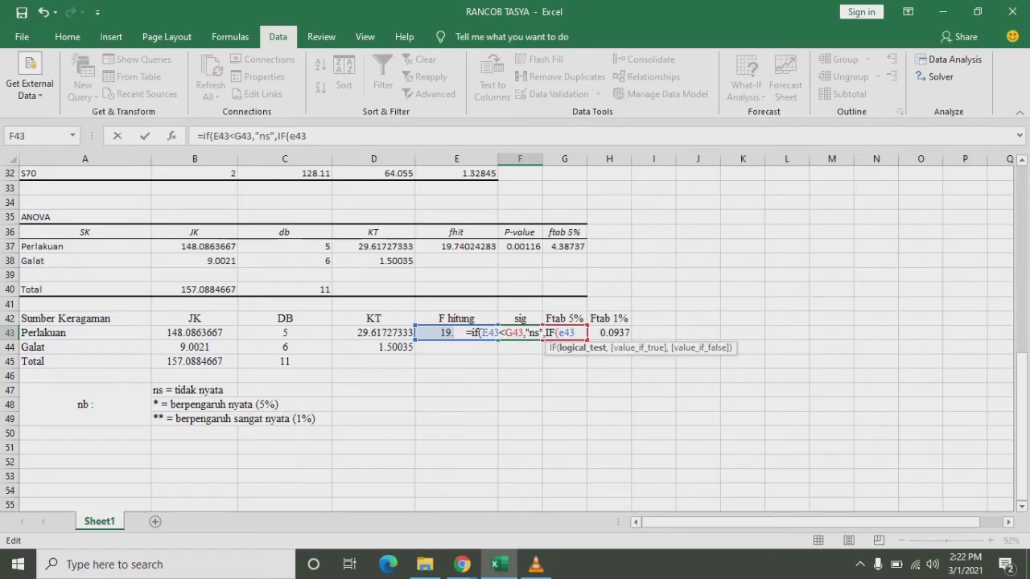
text(<e)
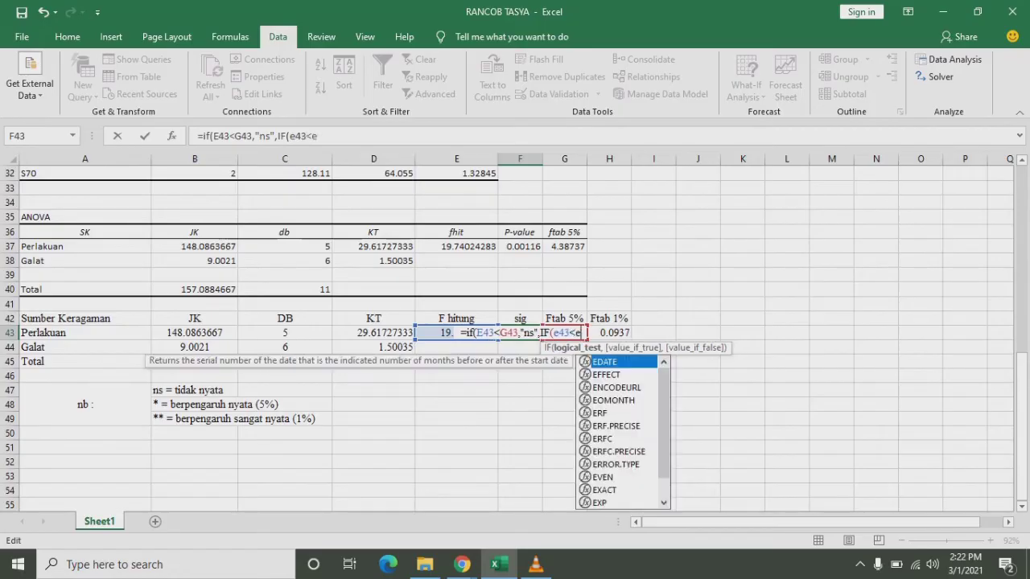
text(4)
key(BackSpace)
text(43)
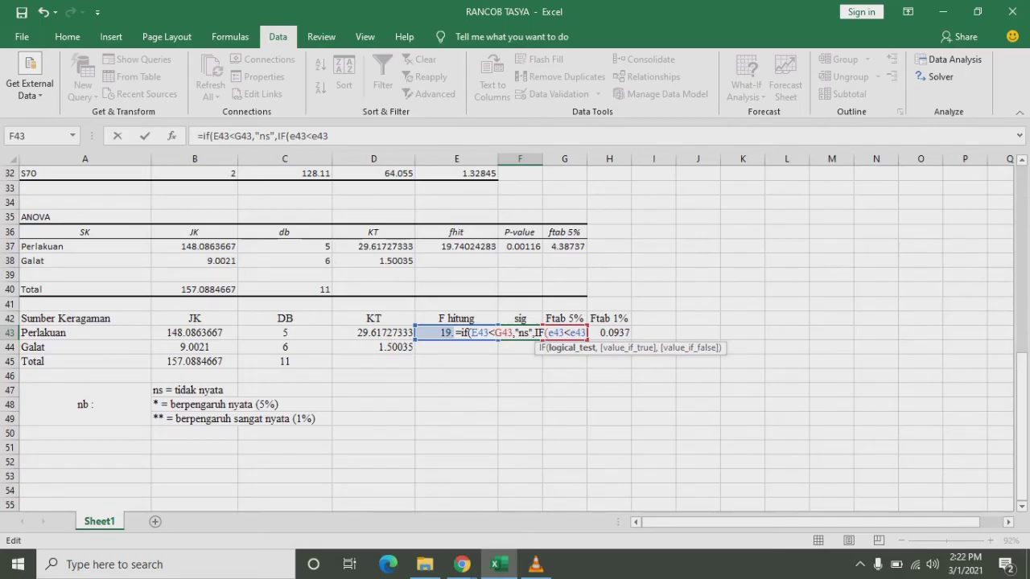
Step: Complete the nested IF with "*" when true and "**" when false, and enter the formula in F43
text(,)
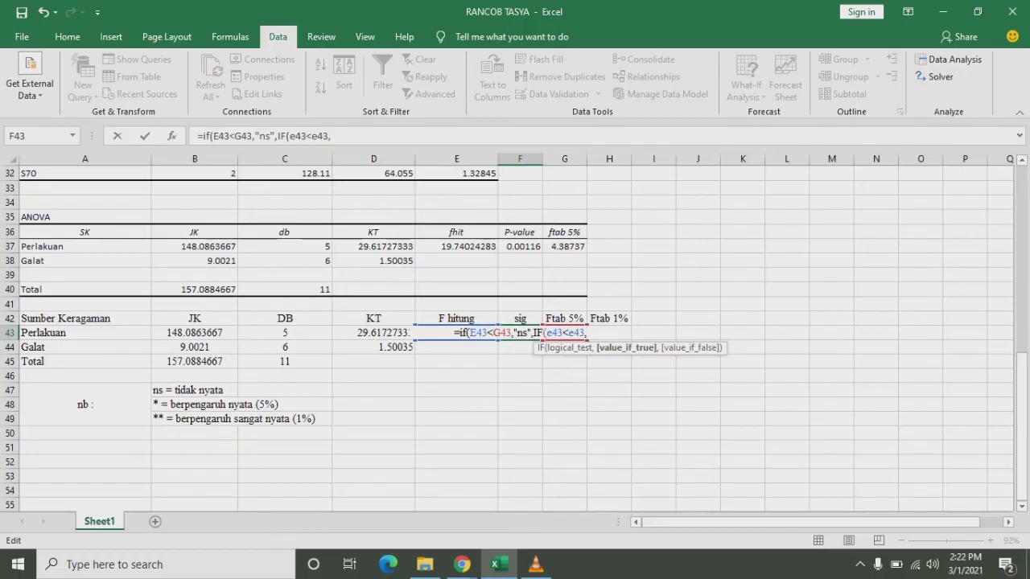
text(")
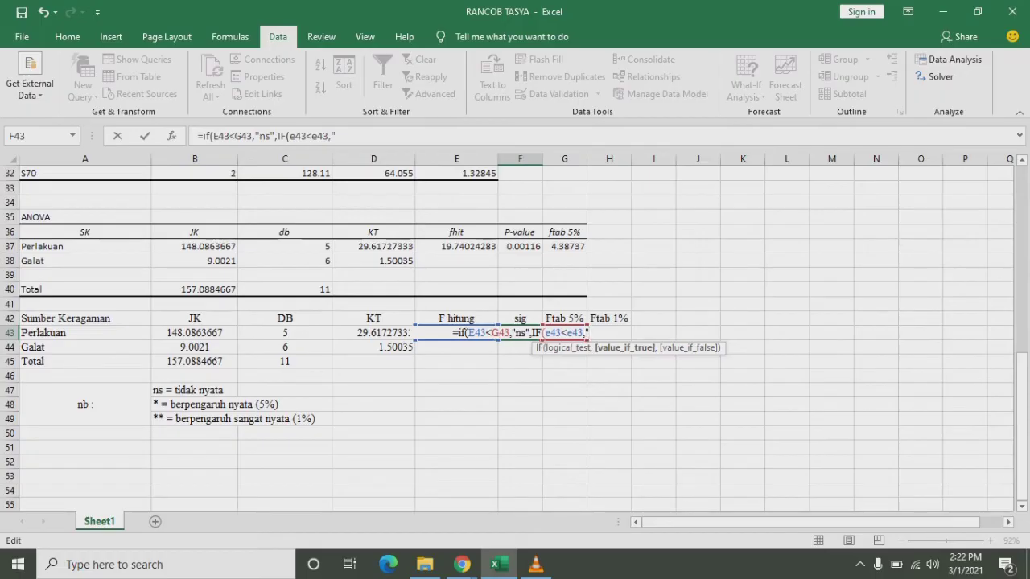
text(*"")
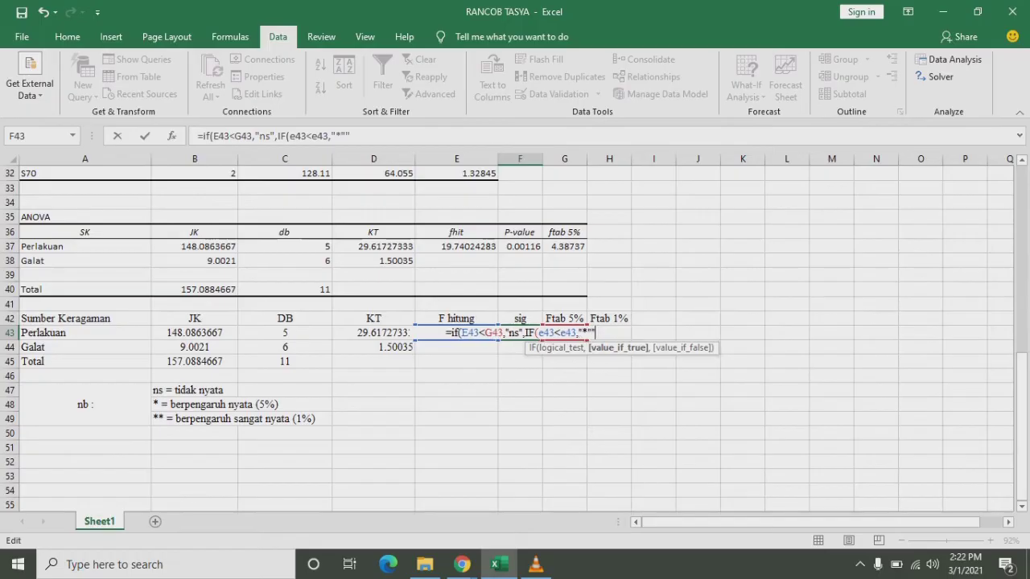
text(\)
key(BackSpace)
key(BackSpace)
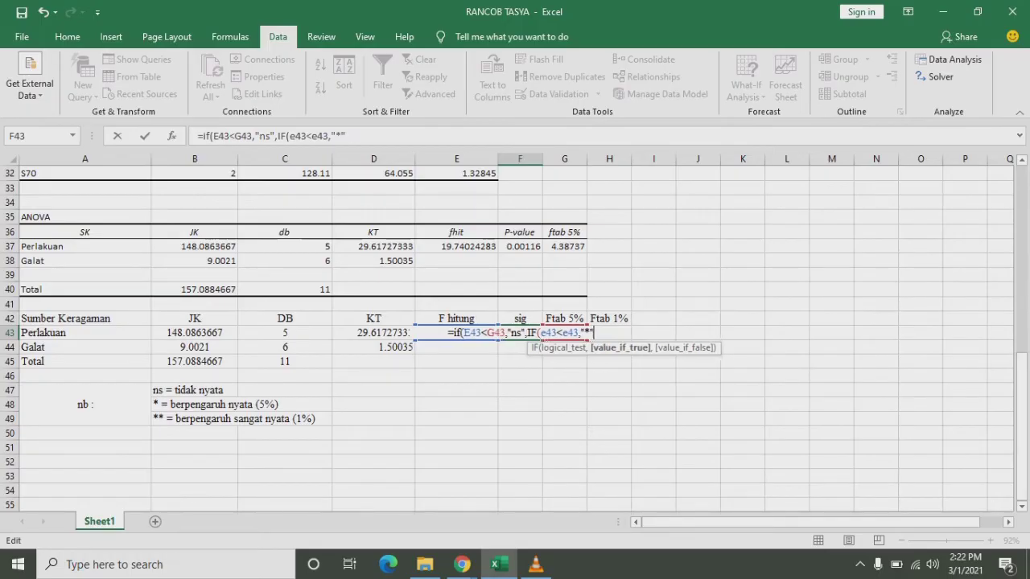
text(,"**)
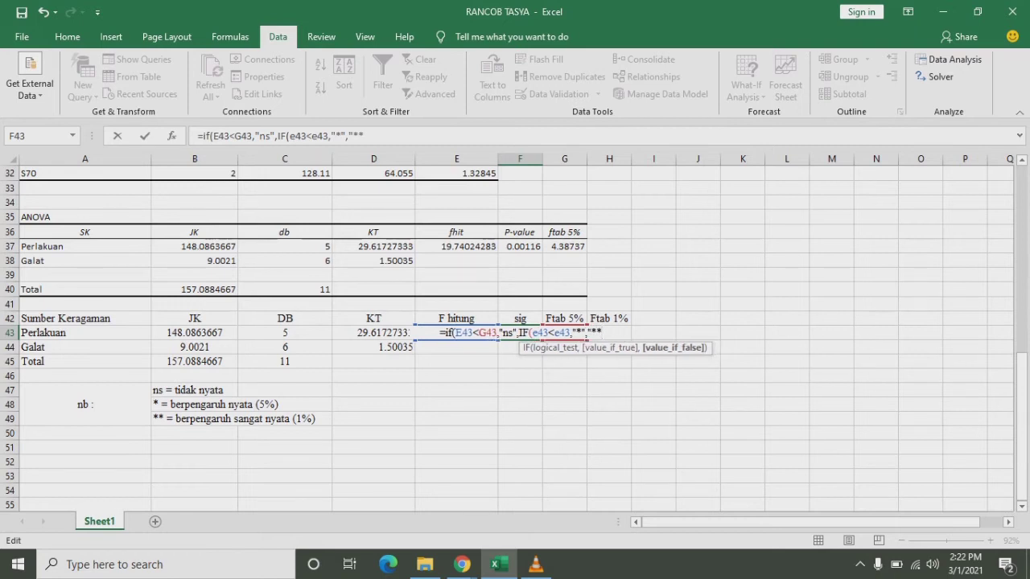
text("))
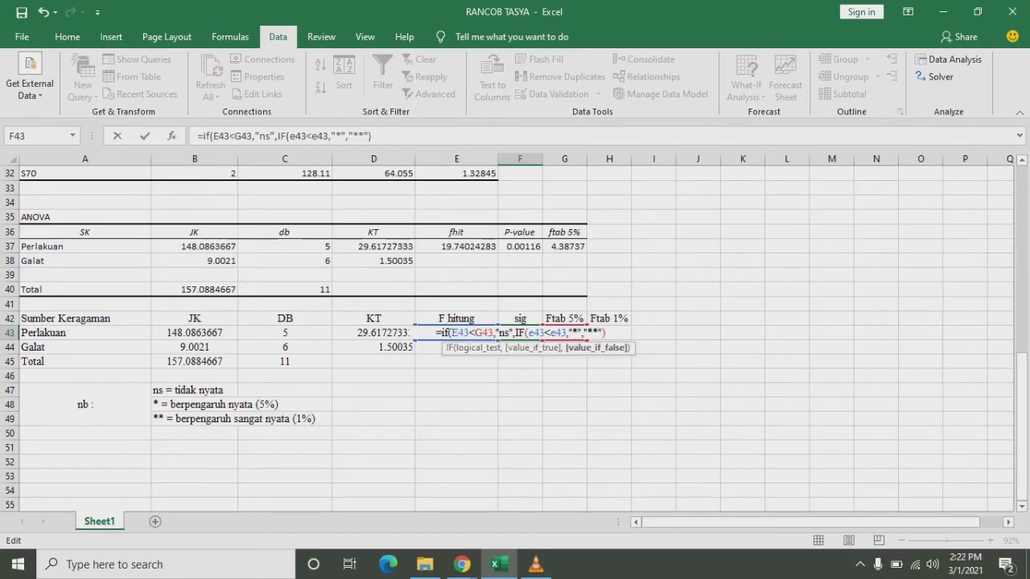
text())
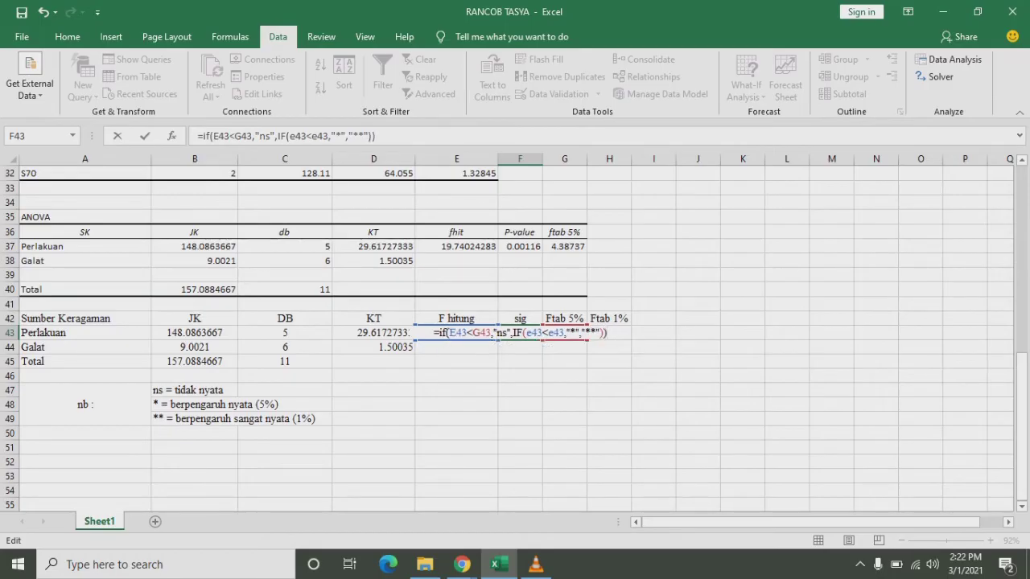
key(Return)
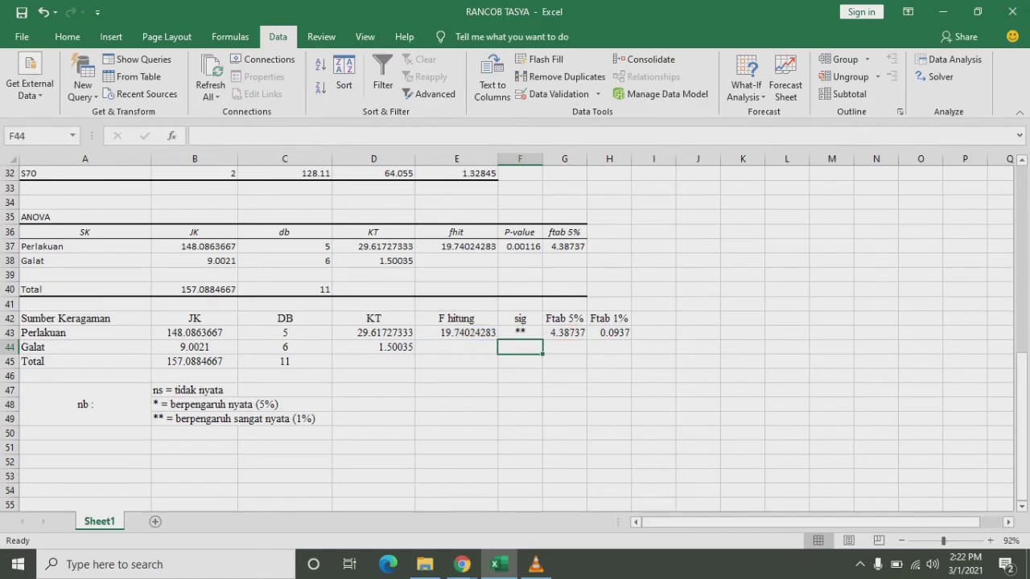
Step: Review the finished sig formula in F43 along with the Kadar Vitamin C data, the single-factor summary and the ANOVA tables
click(519, 332)
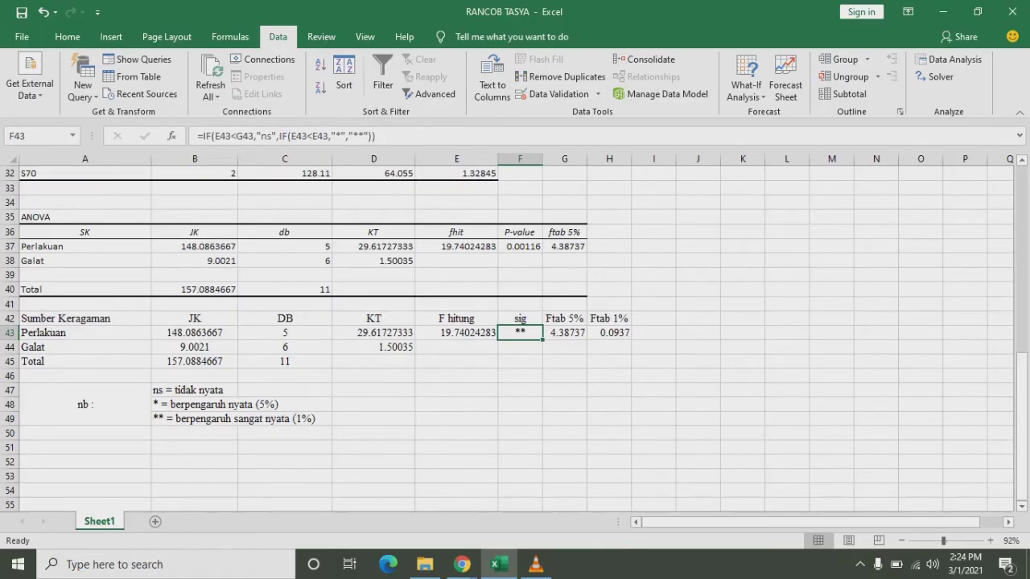
scroll(514, 330, up, 5)
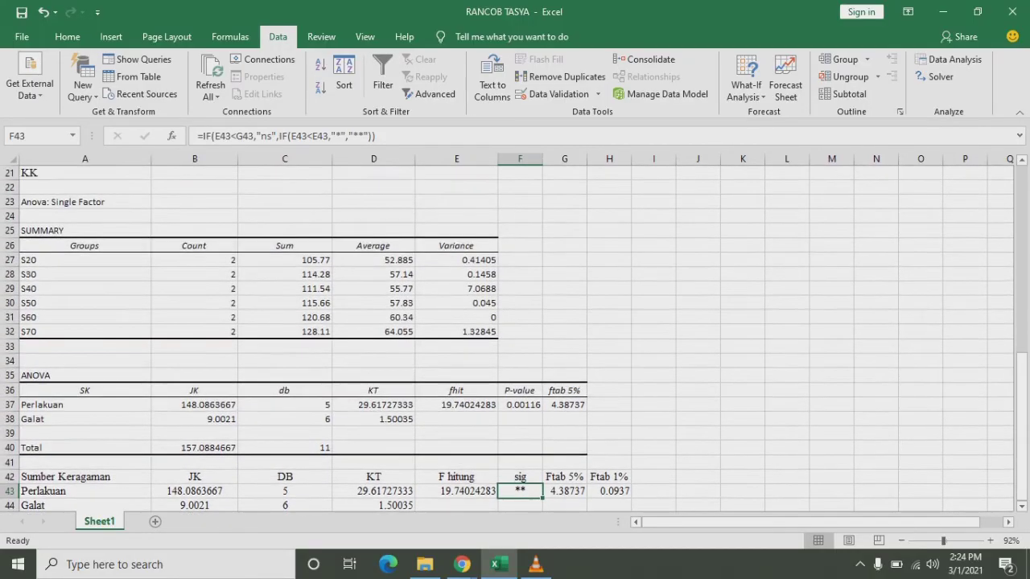
scroll(515, 338, up, 3)
scroll(515, 338, down, 7)
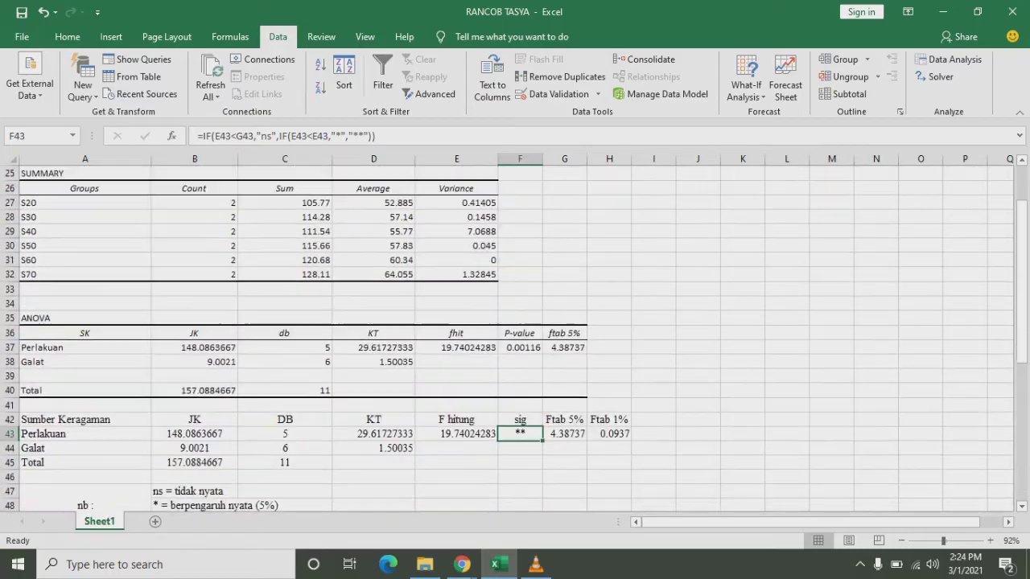
scroll(515, 329, down, 3)
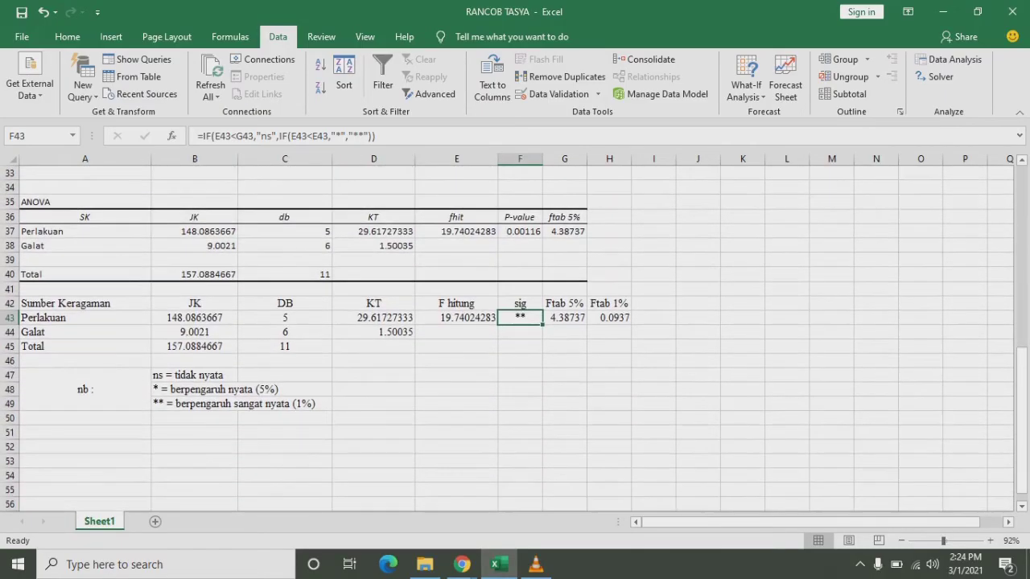
scroll(515, 330, up, 11)
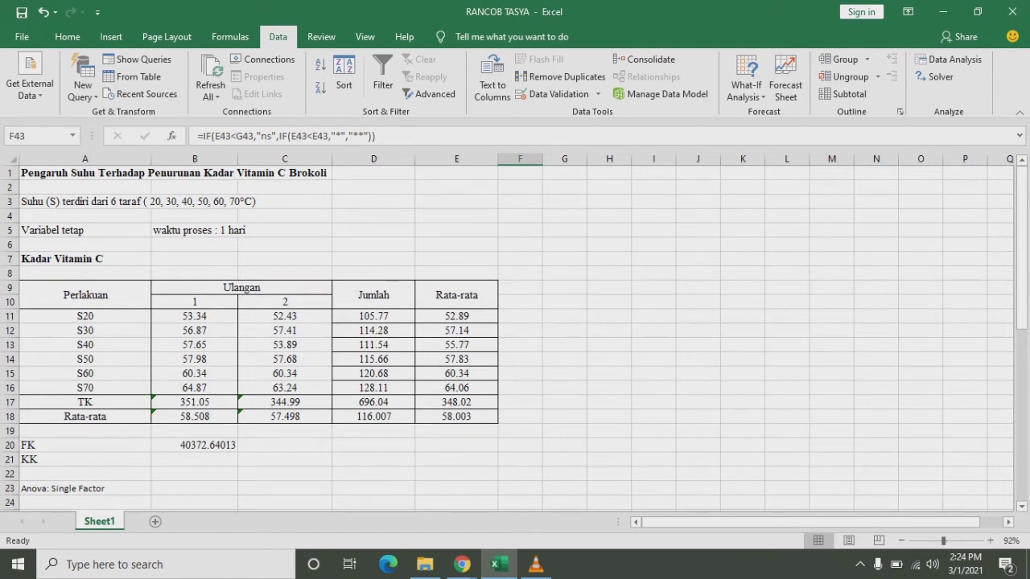
scroll(515, 330, down, 2)
scroll(515, 330, up, 2)
scroll(514, 338, down, 3)
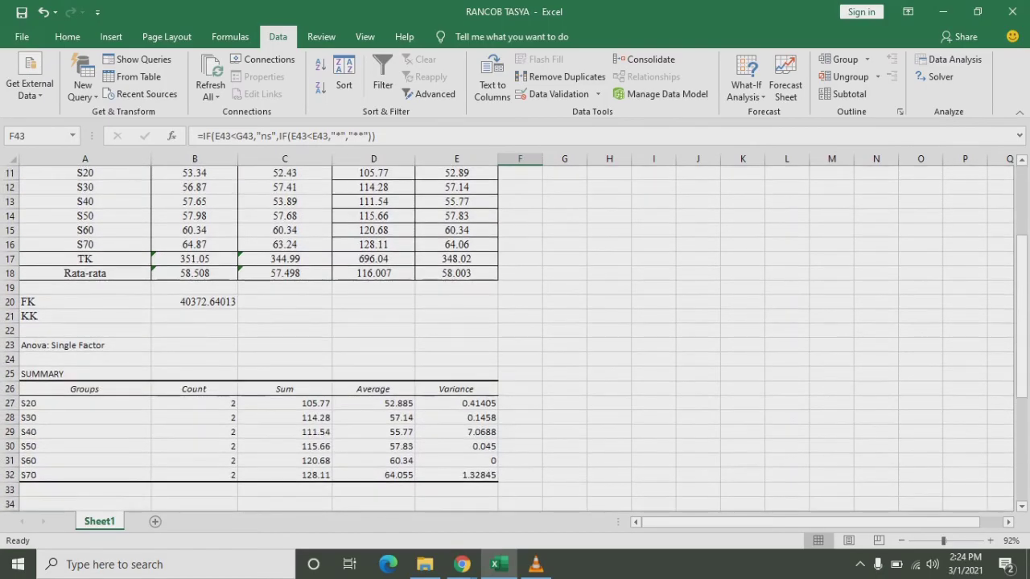
scroll(514, 333, down, 10)
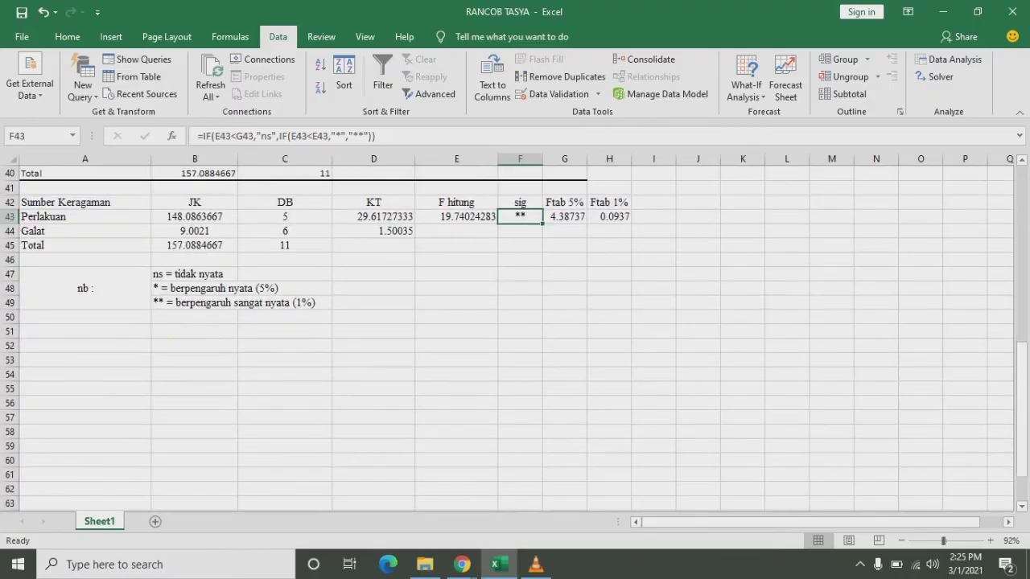
scroll(515, 337, up, 3)
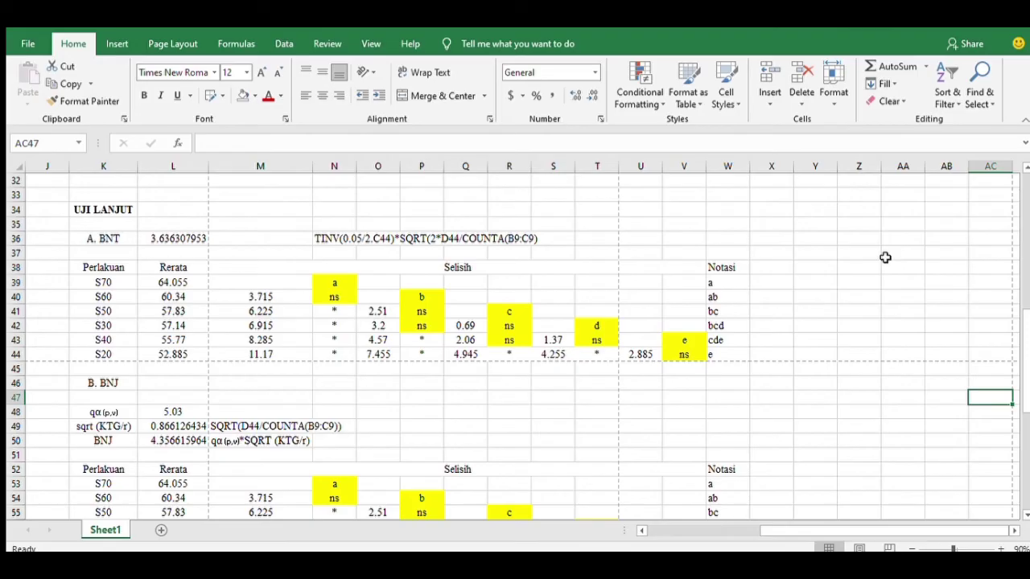
Step: Examine the ANOVA tables and the UJI LANJUT section with its BNT and BNJ tests
scroll(884, 258, left, 5)
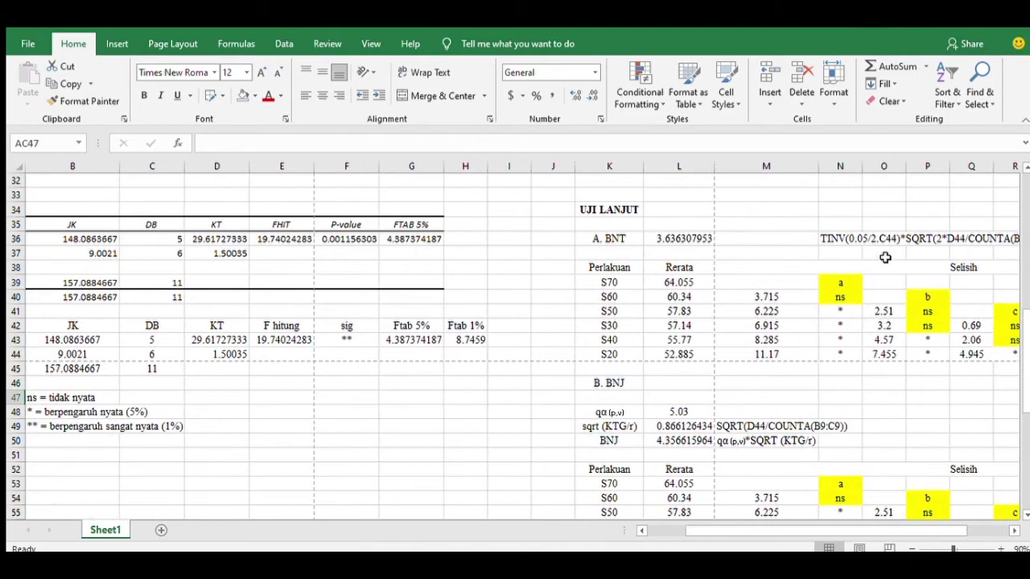
scroll(885, 257, up, 3)
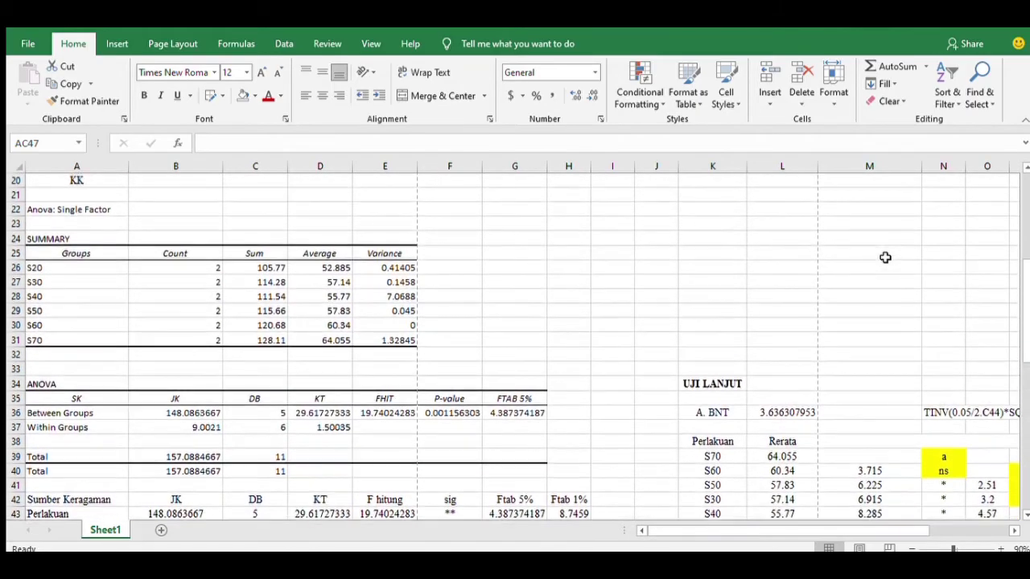
scroll(885, 258, down, 2)
scroll(885, 256, right, 4)
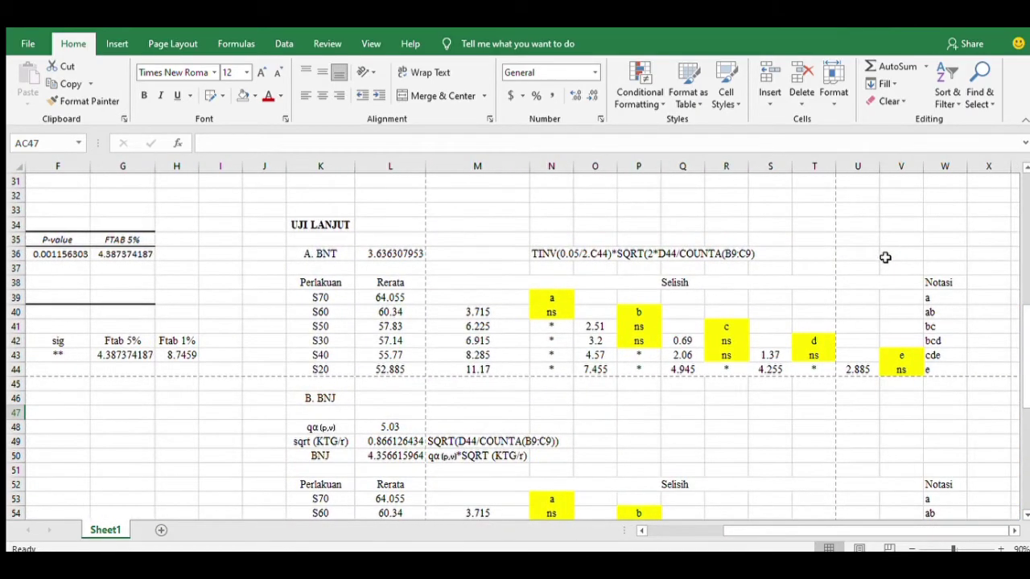
Step: Look over the BNT, BNJ and DUNCAN comparison tables in the UJI LANJUT section
scroll(885, 257, right, 2)
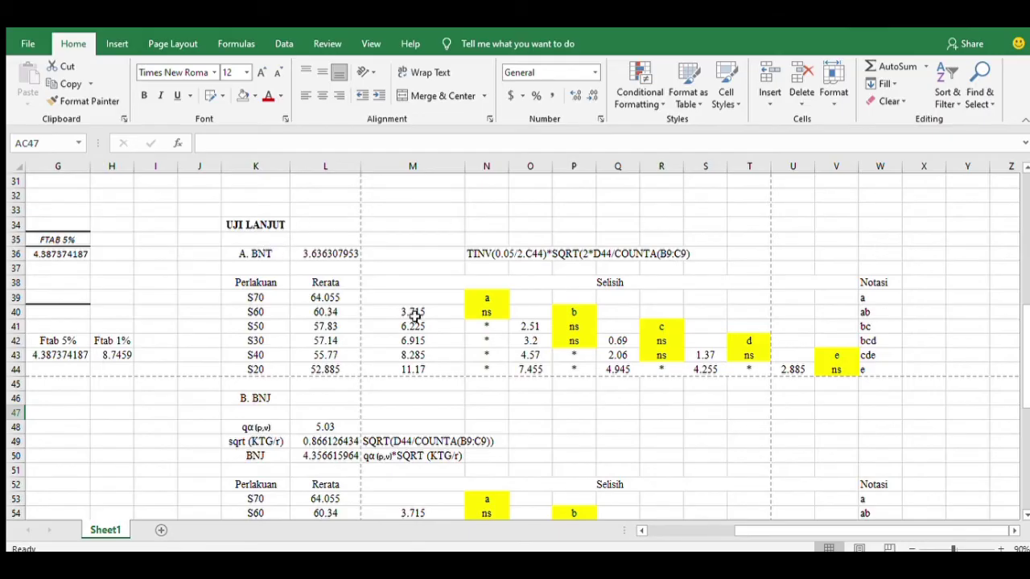
scroll(419, 321, down, 2)
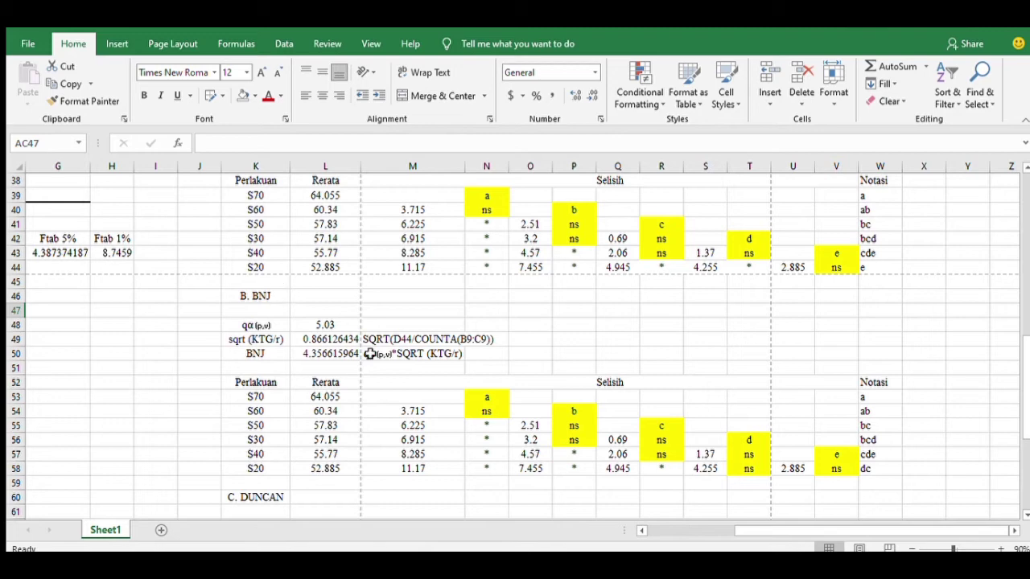
scroll(370, 352, down, 3)
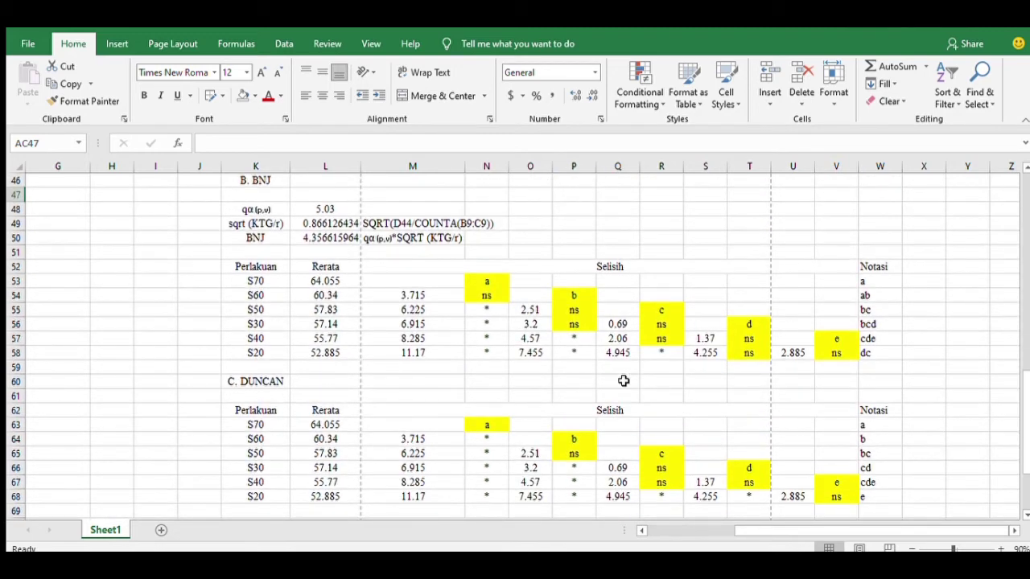
scroll(621, 381, up, 6)
scroll(621, 378, right, 2)
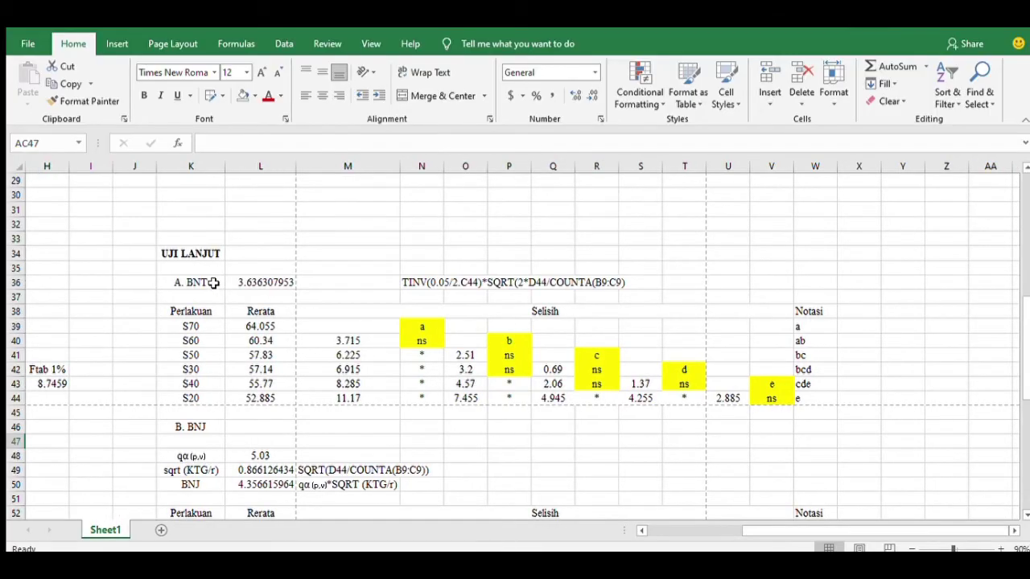
Step: Examine the BNT formula in L36 alongside its written-out version in the same row
click(277, 280)
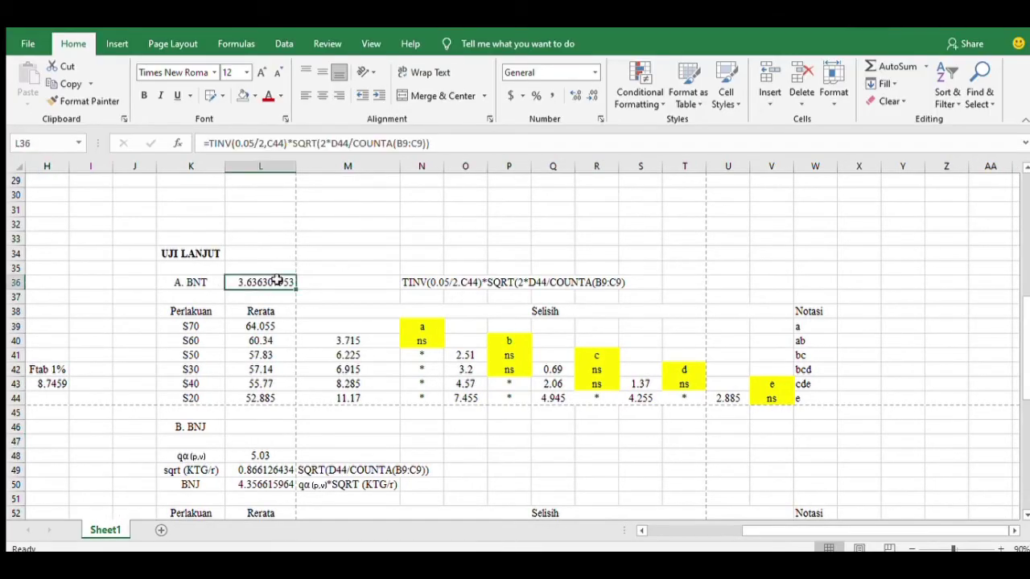
drag(444, 280, 599, 284)
click(599, 283)
double_click(244, 282)
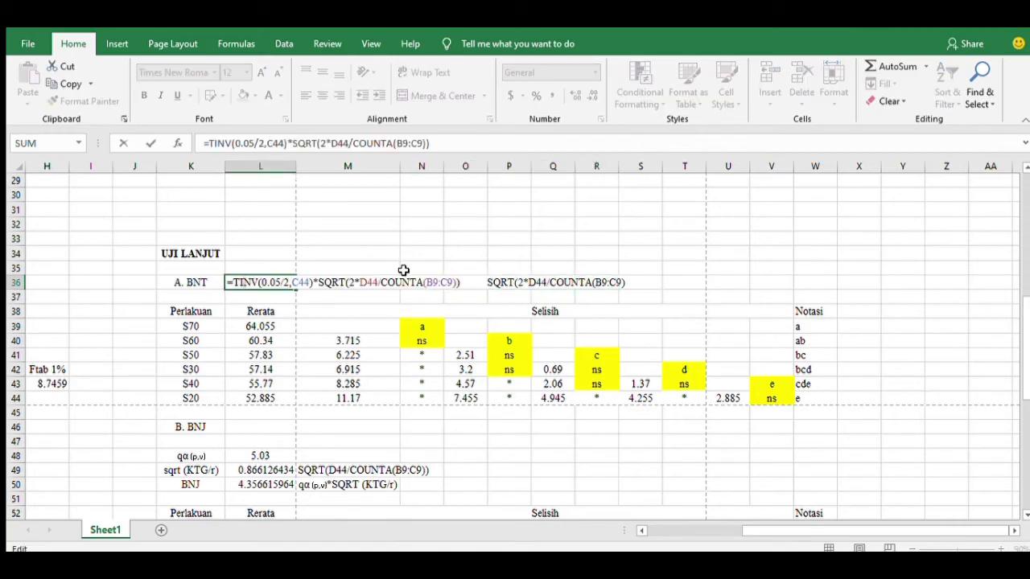
key(Return)
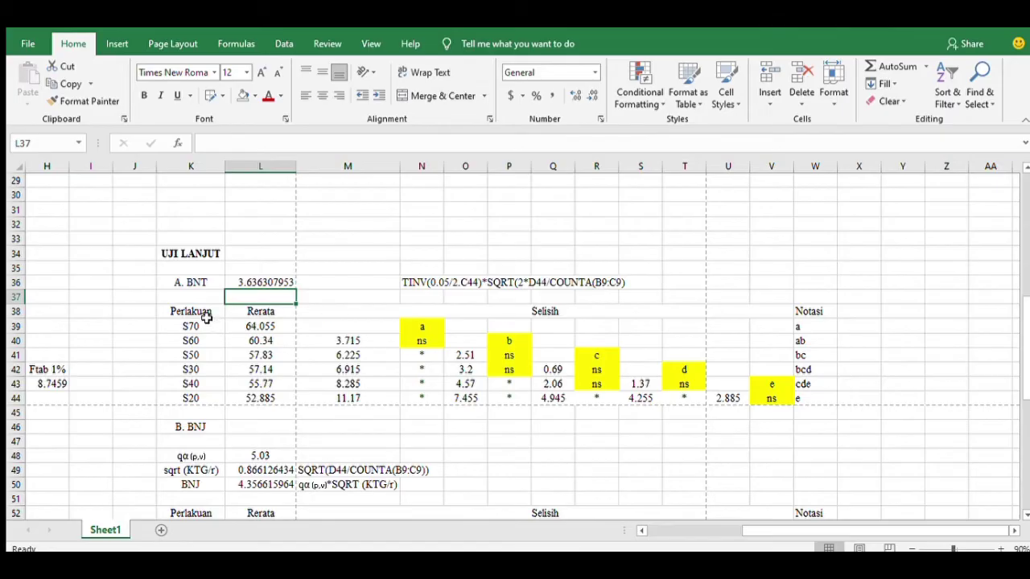
Step: Review the treatments S20 to S70 and their Rata-rata values in the Kadar Vitamin C table
scroll(257, 341, left, 7)
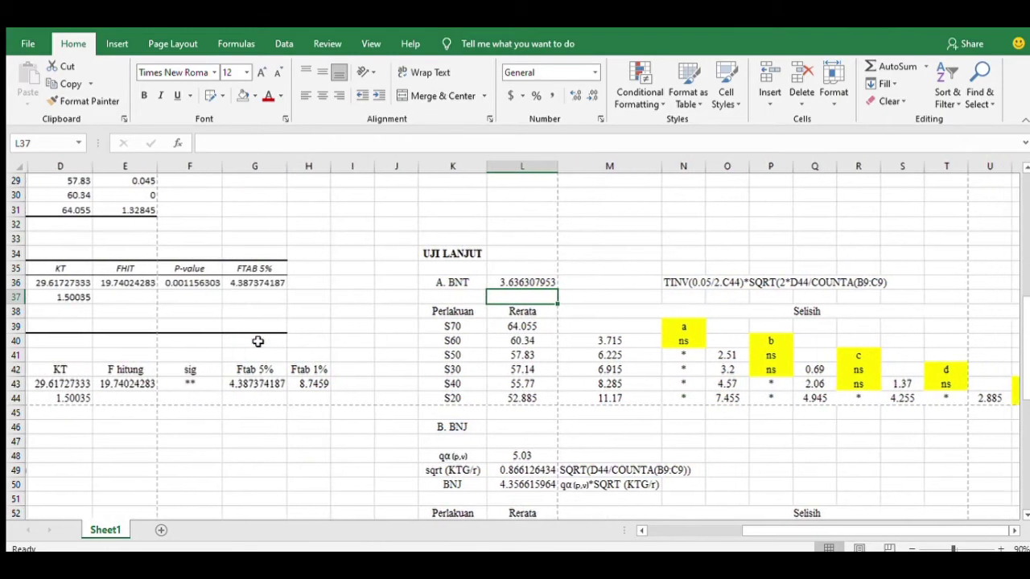
scroll(257, 341, up, 5)
scroll(258, 341, up, 5)
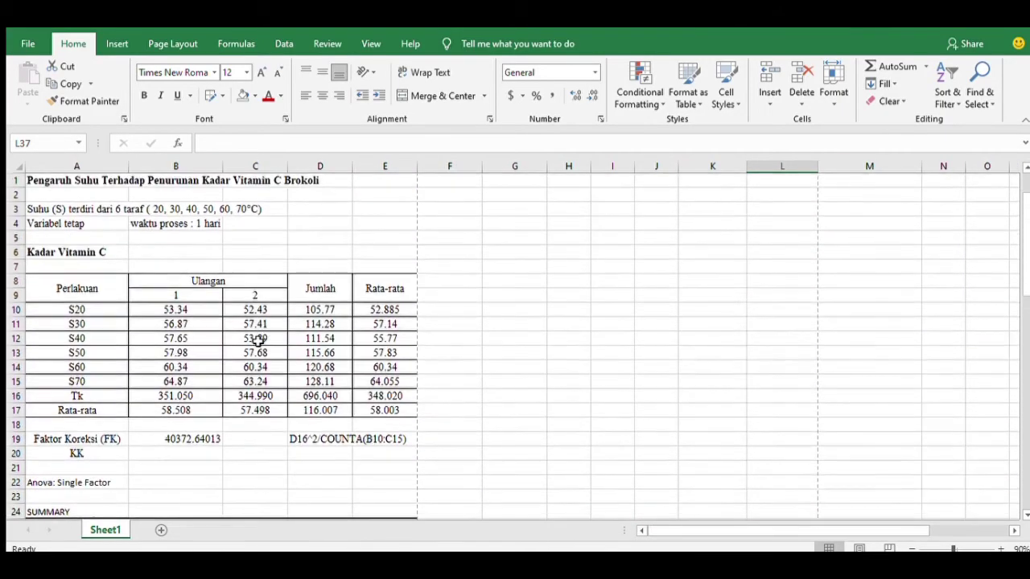
drag(107, 306, 108, 382)
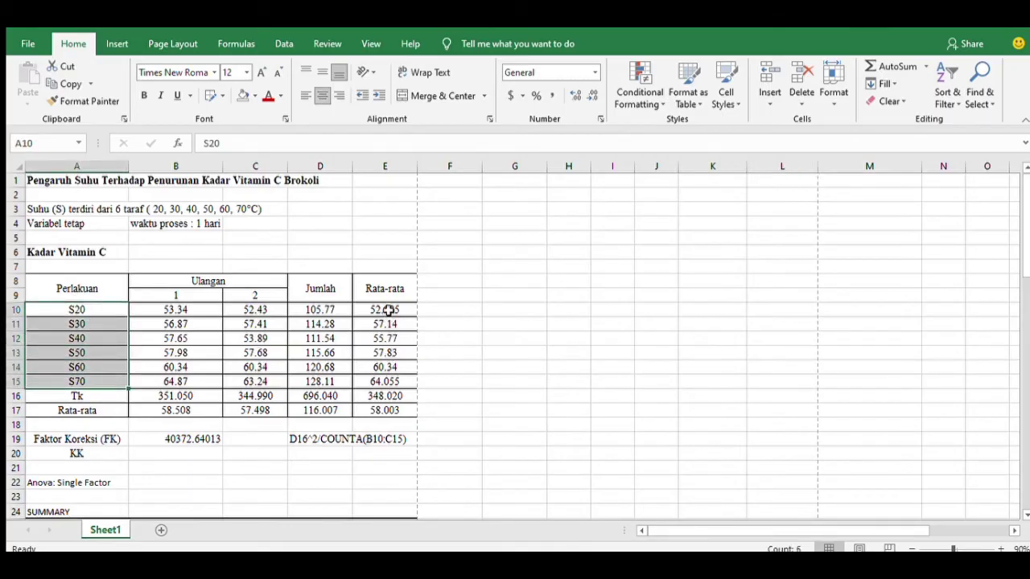
drag(390, 311, 392, 381)
click(724, 397)
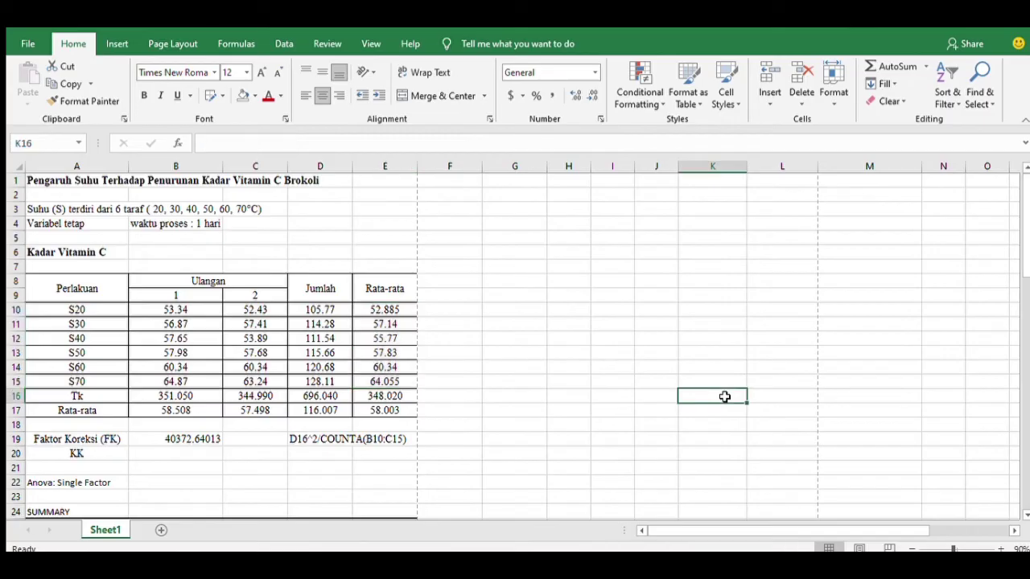
Step: Examine the S60 difference formula in M40 of the BNT table, including its absolute reference to the S70 mean
scroll(724, 397, right, 3)
scroll(723, 396, down, 5)
scroll(724, 396, down, 5)
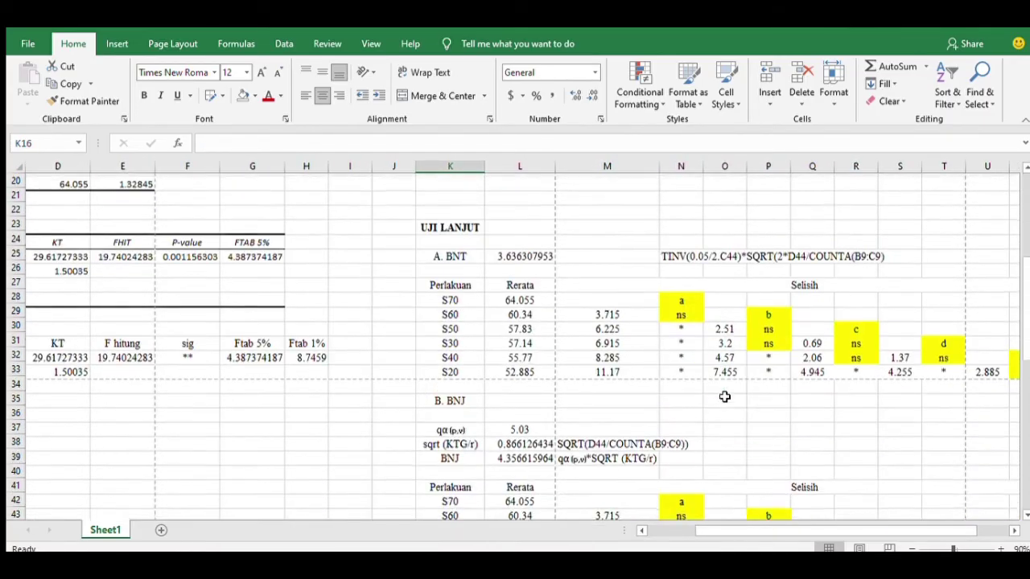
scroll(724, 397, right, 1)
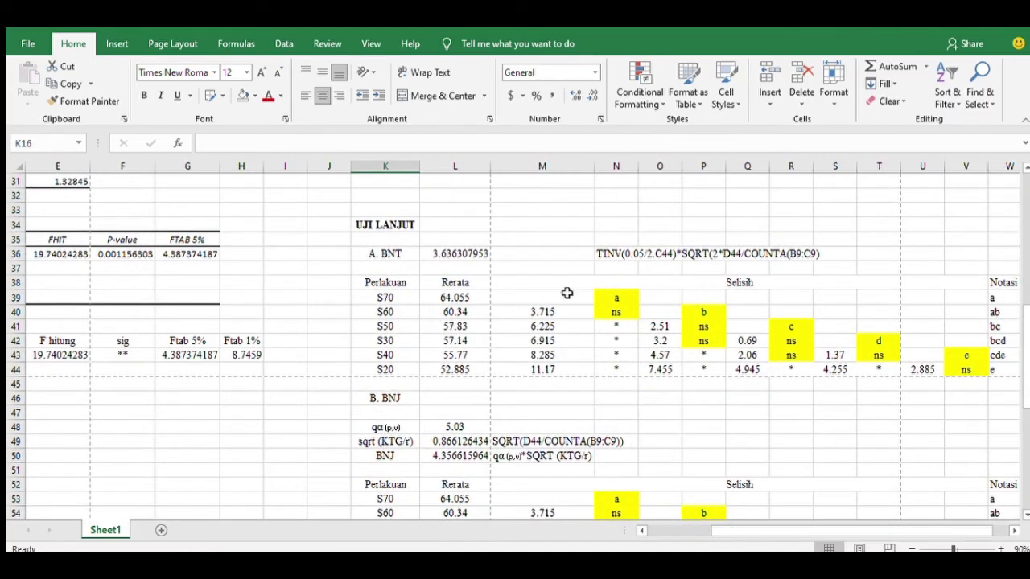
scroll(678, 292, right, 1)
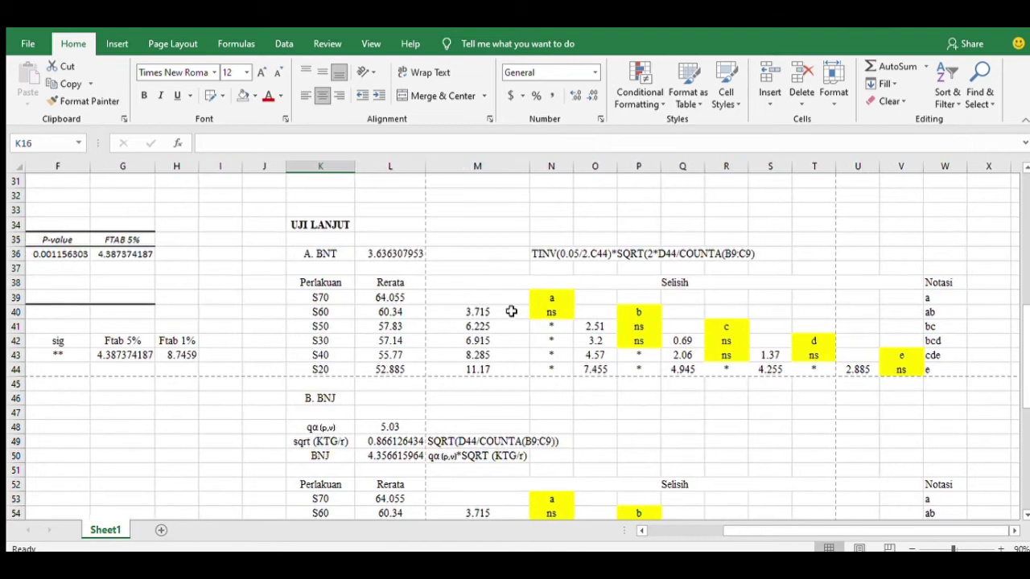
double_click(511, 311)
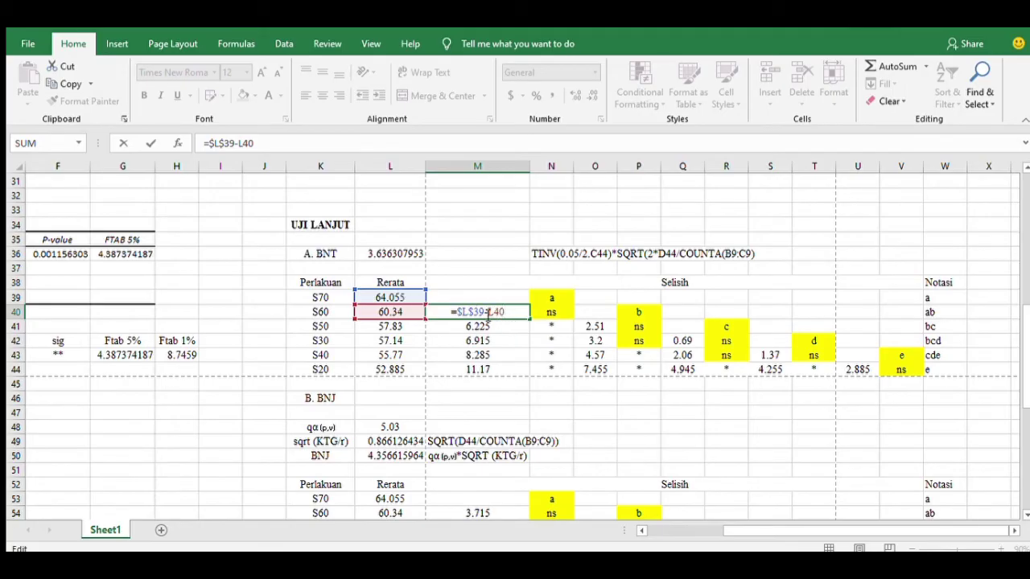
drag(485, 314, 460, 314)
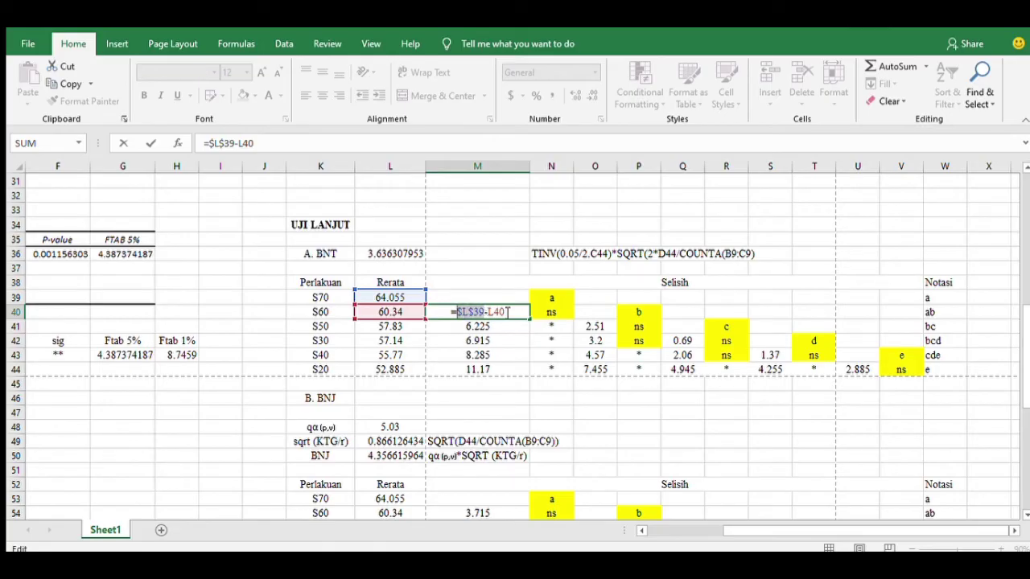
click(520, 311)
key(Return)
Step: Fill the difference formula from M40 down to M44 in the BNT table
click(518, 312)
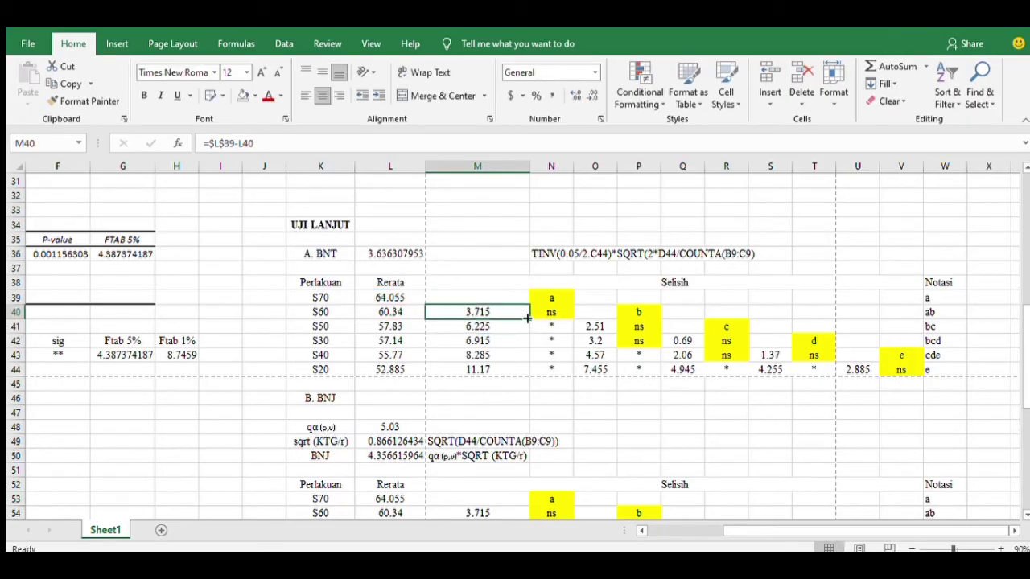
drag(526, 318, 526, 372)
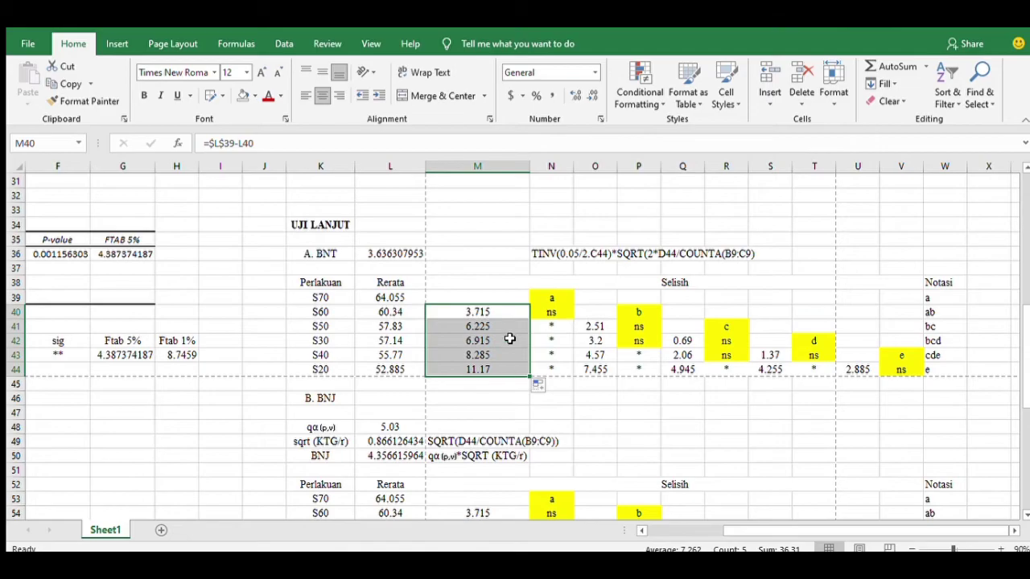
click(510, 338)
click(500, 314)
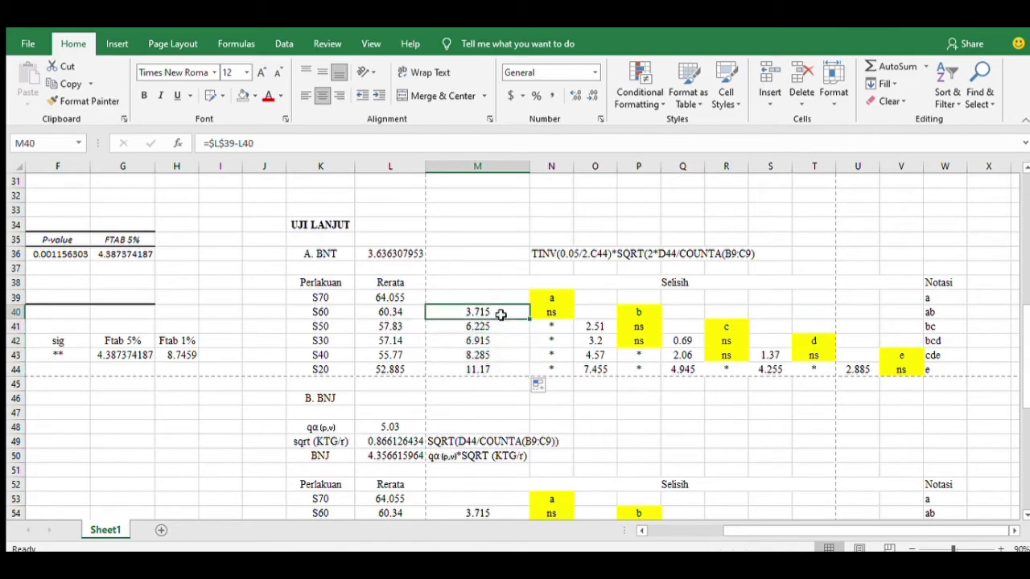
Step: Check the first significance column and the highlighted notation letters a to e in the BNT table
drag(568, 298, 566, 362)
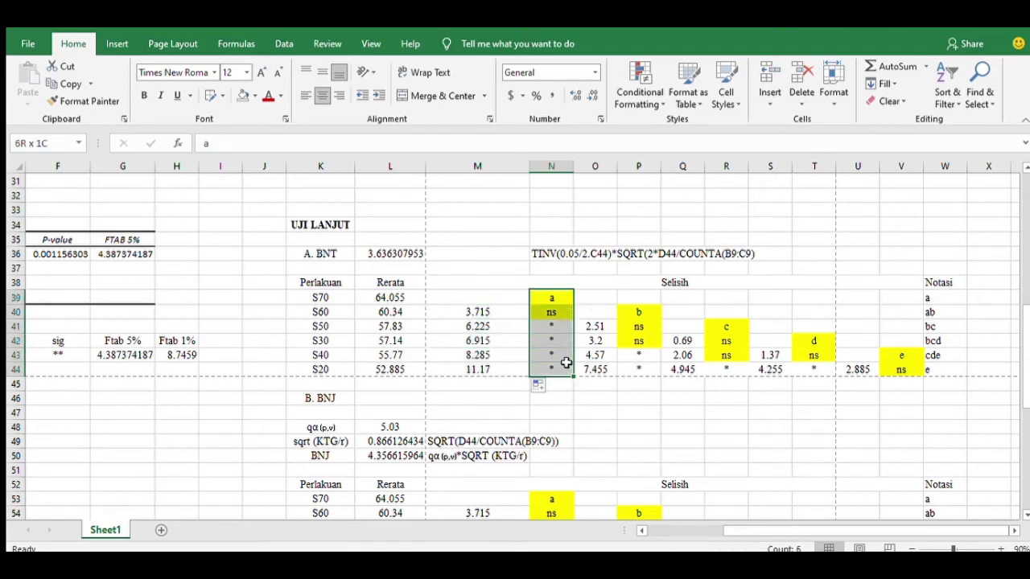
click(563, 366)
click(555, 297)
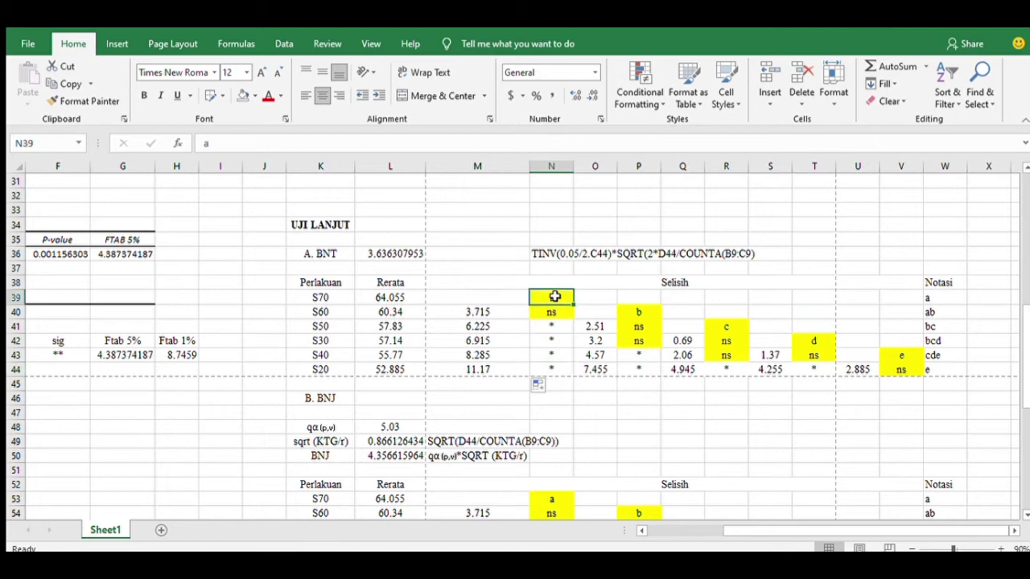
click(632, 315)
click(718, 327)
click(824, 340)
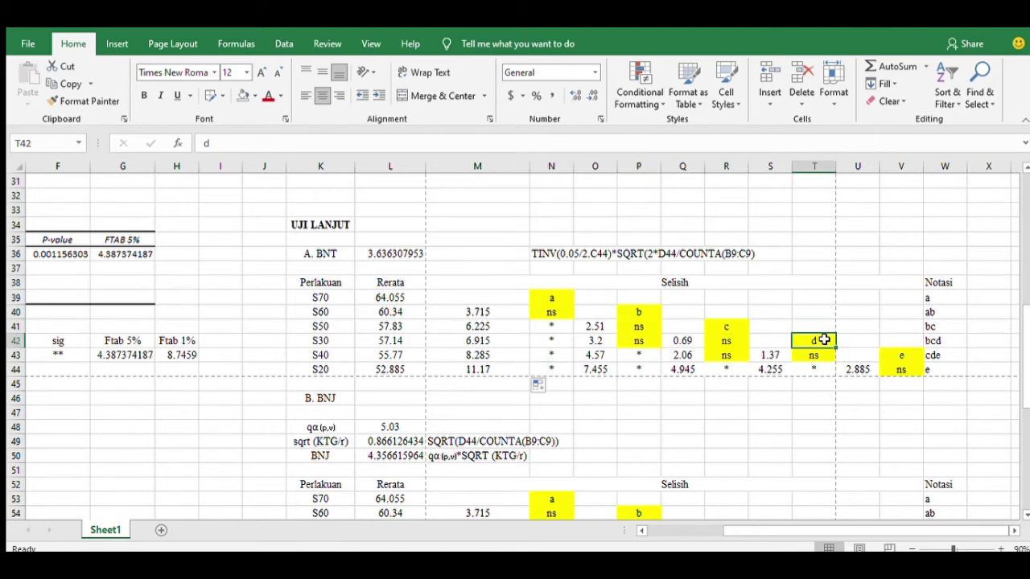
click(907, 367)
click(909, 353)
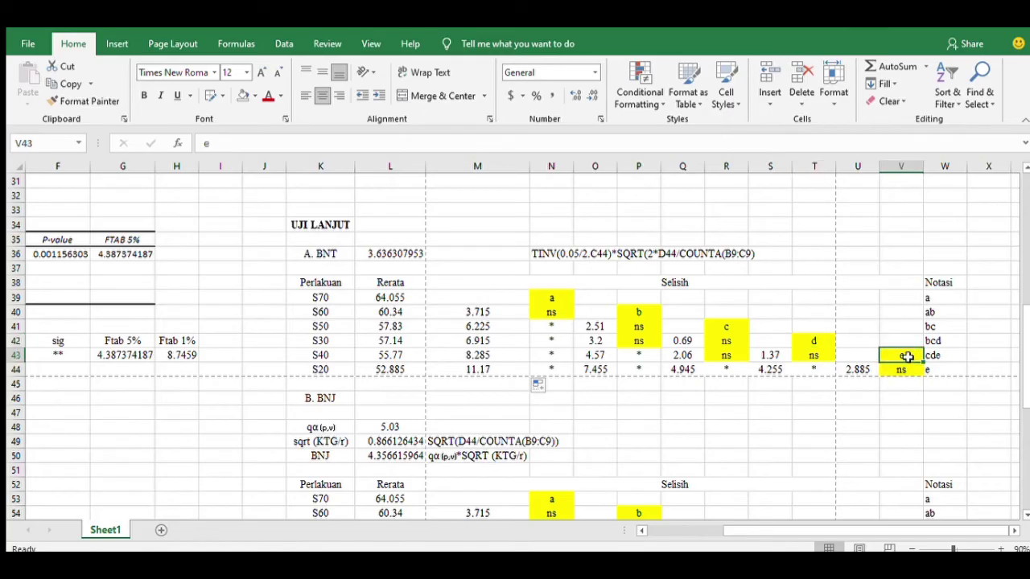
Step: Compare the S60 difference in M40 with the BNT value in L36
click(504, 310)
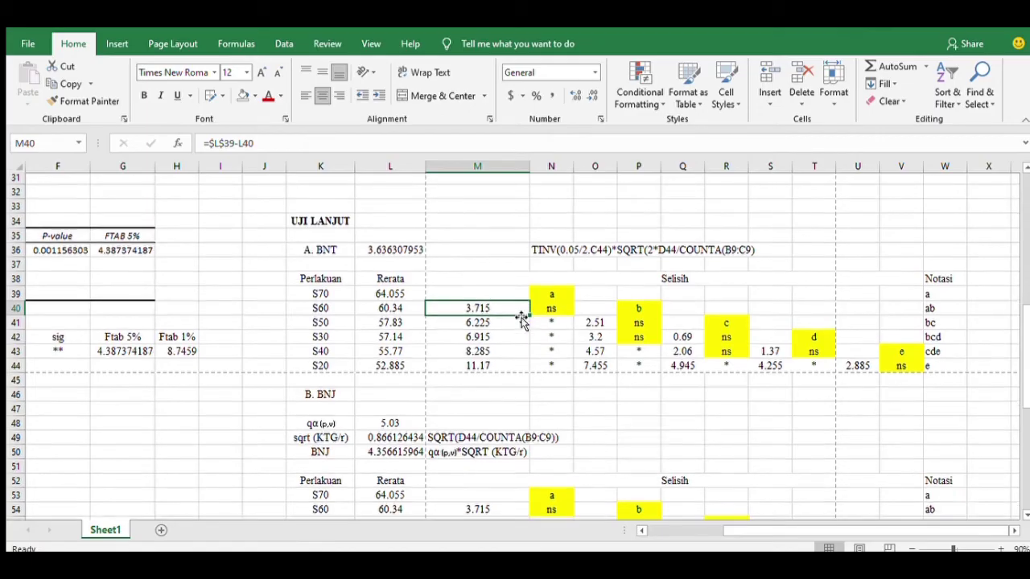
scroll(521, 320, down, 1)
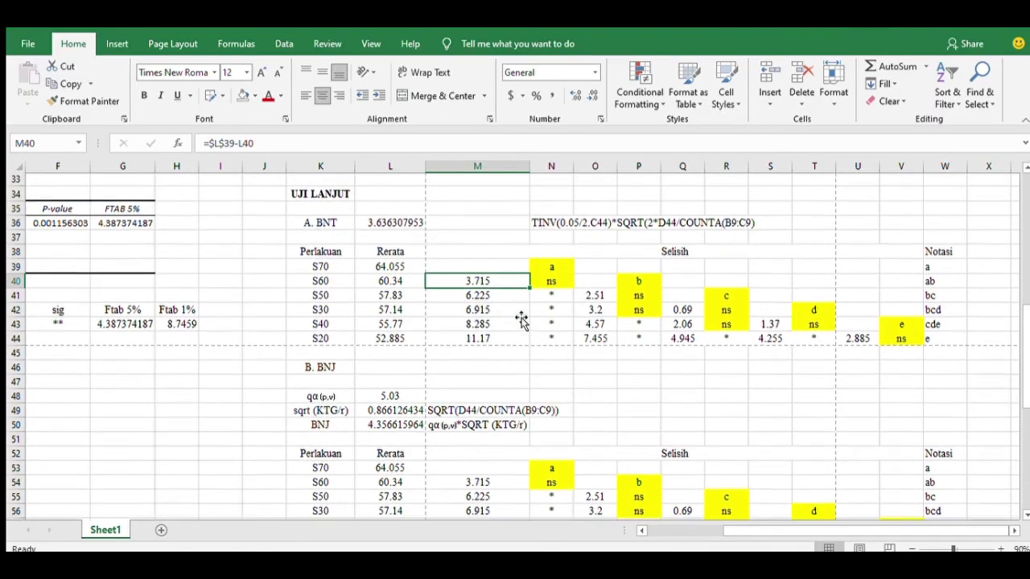
scroll(521, 319, up, 1)
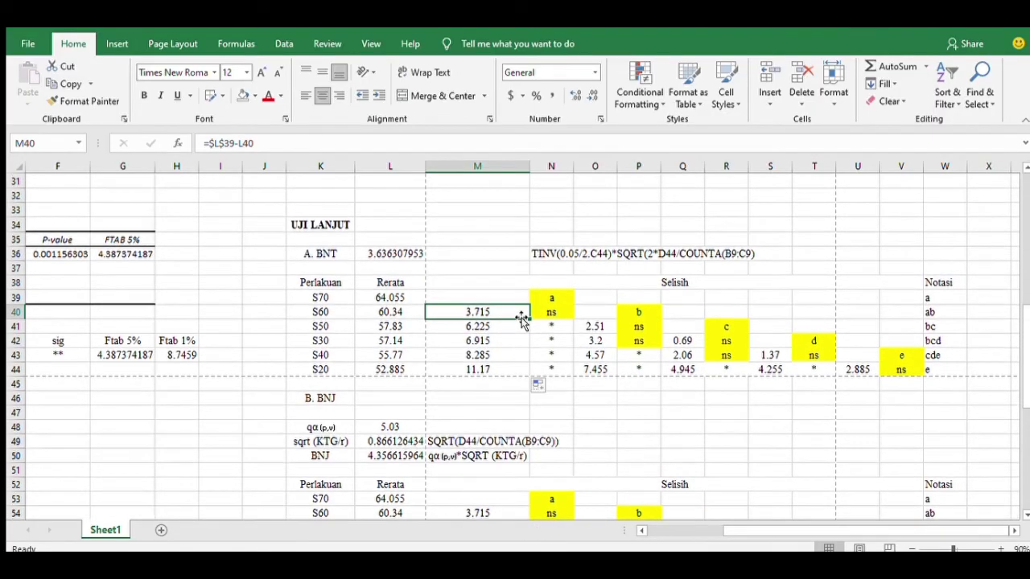
click(390, 259)
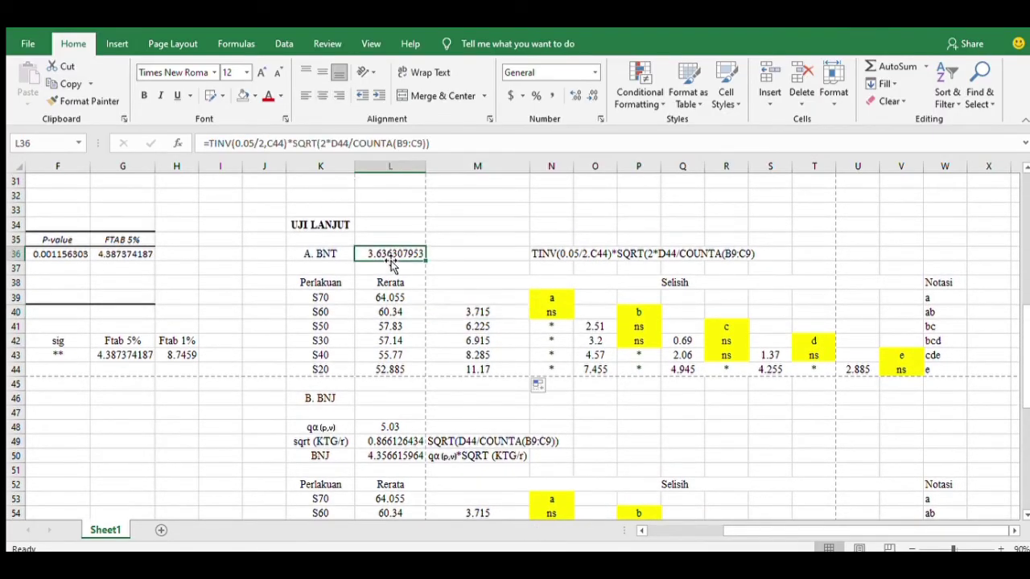
Step: Mark the S60 difference as significant with * in N40 and remove that cell's yellow fill
click(549, 312)
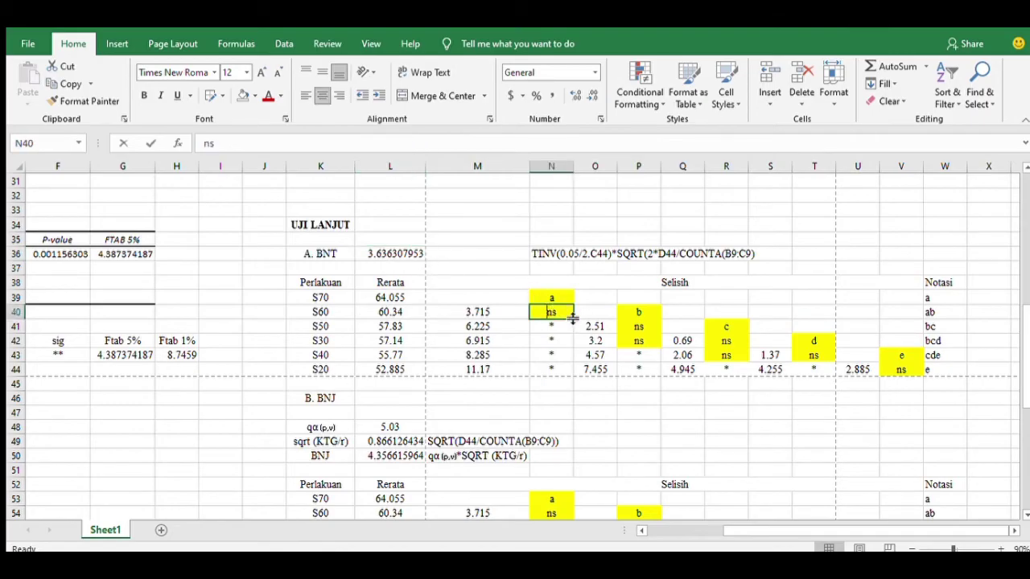
text(*)
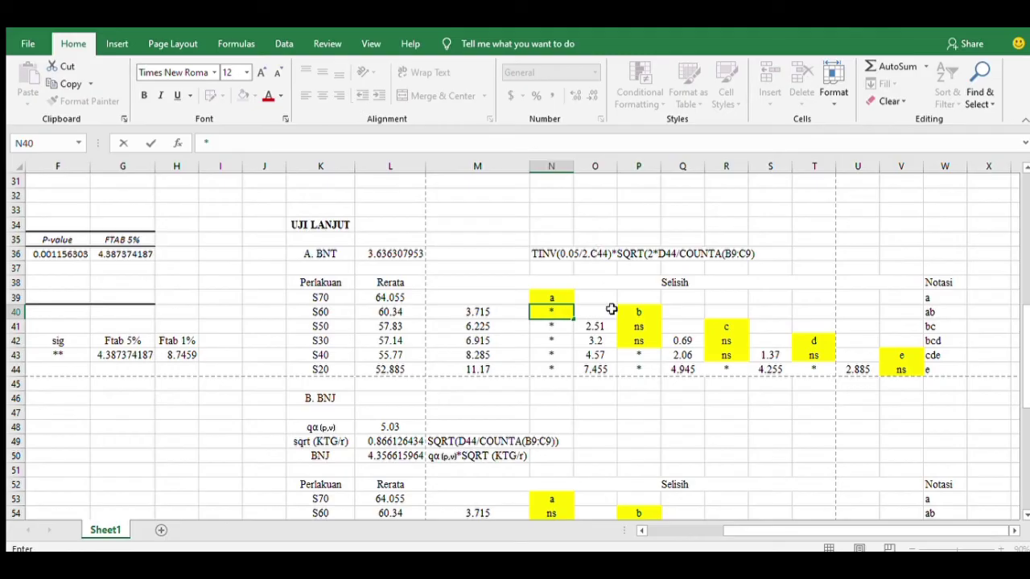
click(595, 311)
click(559, 312)
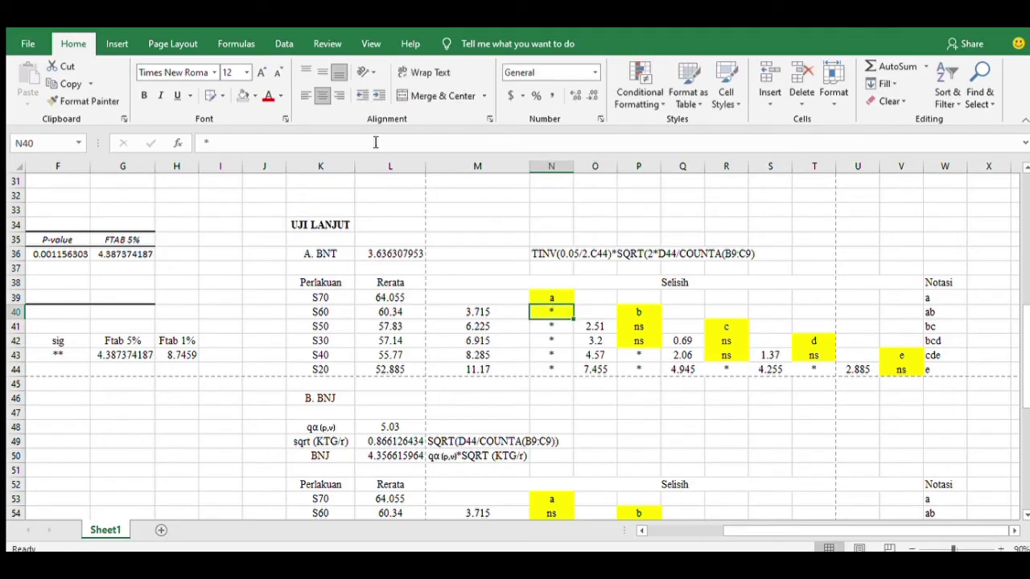
click(250, 96)
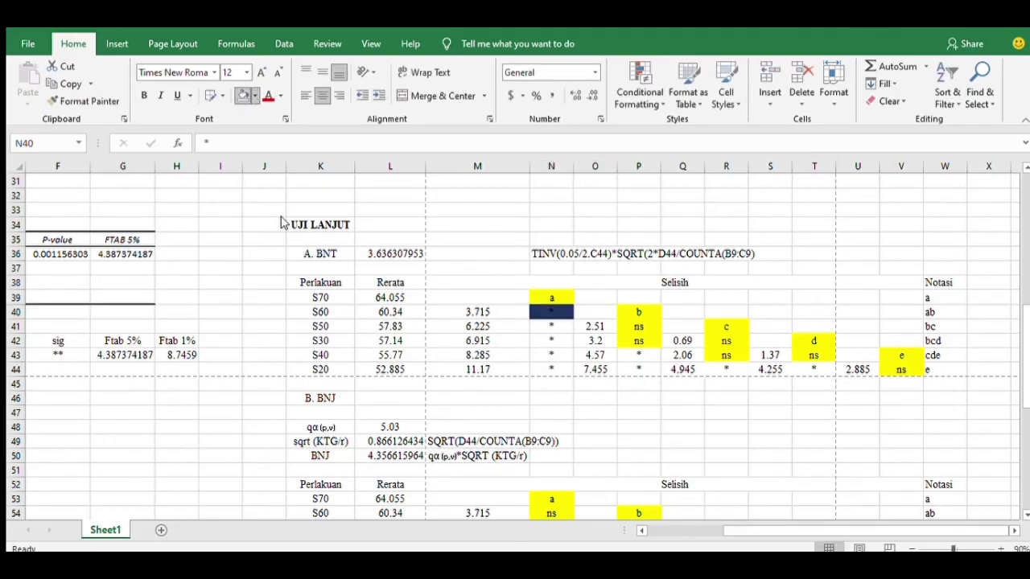
click(639, 340)
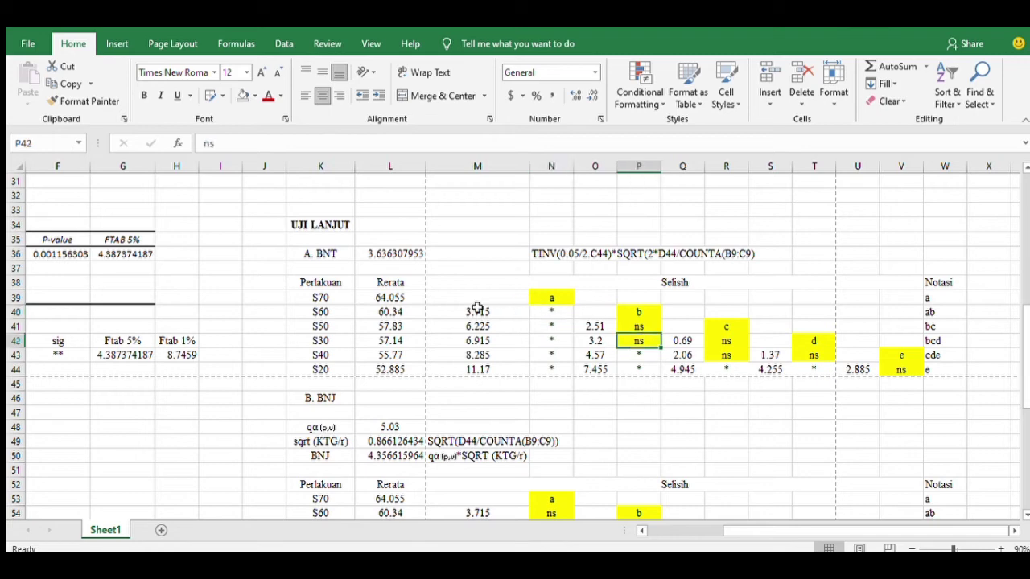
Step: Check the S50 differences in M41 and O41 and the significance mark in N41
click(509, 315)
key(Down)
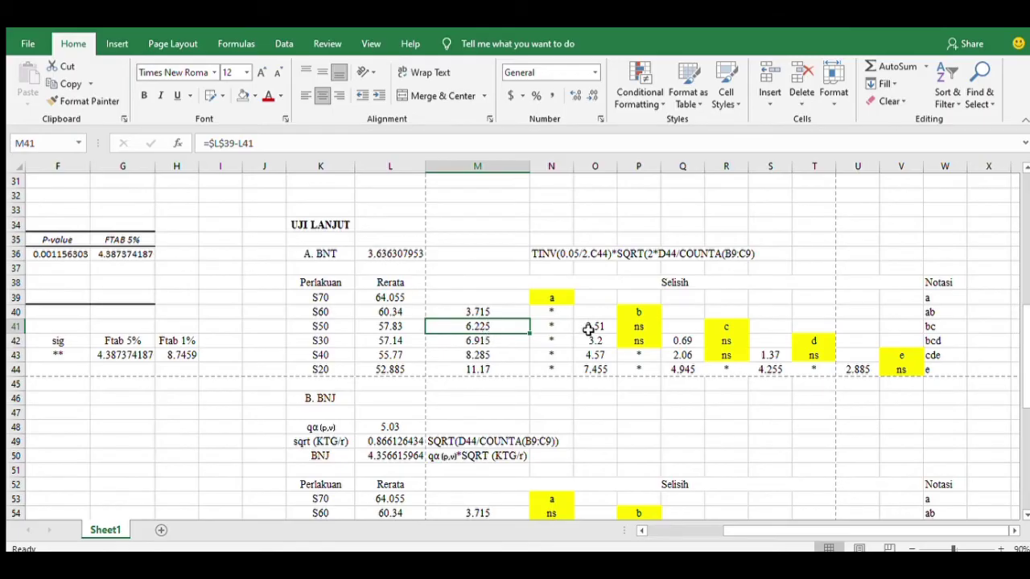
click(560, 327)
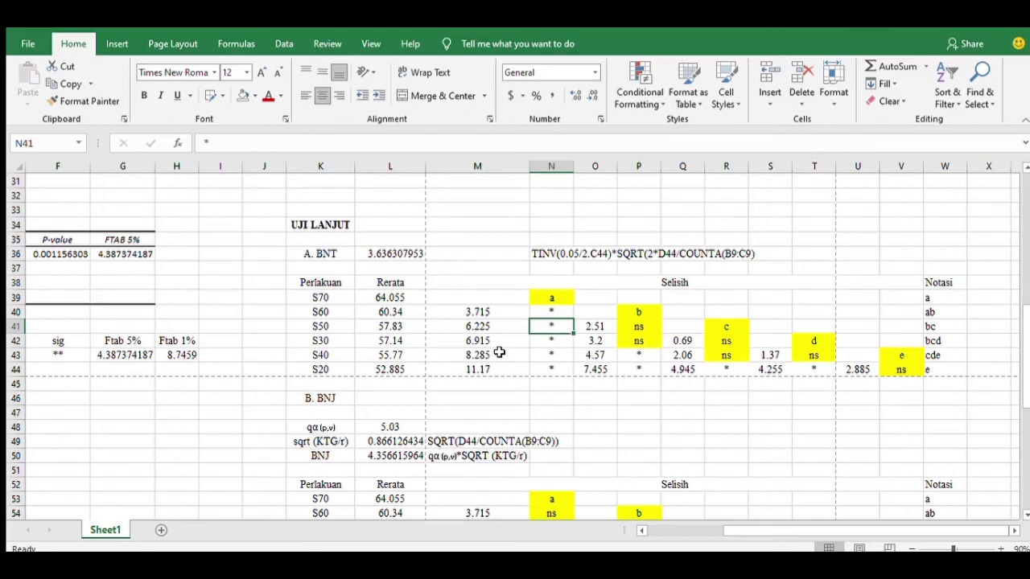
click(609, 330)
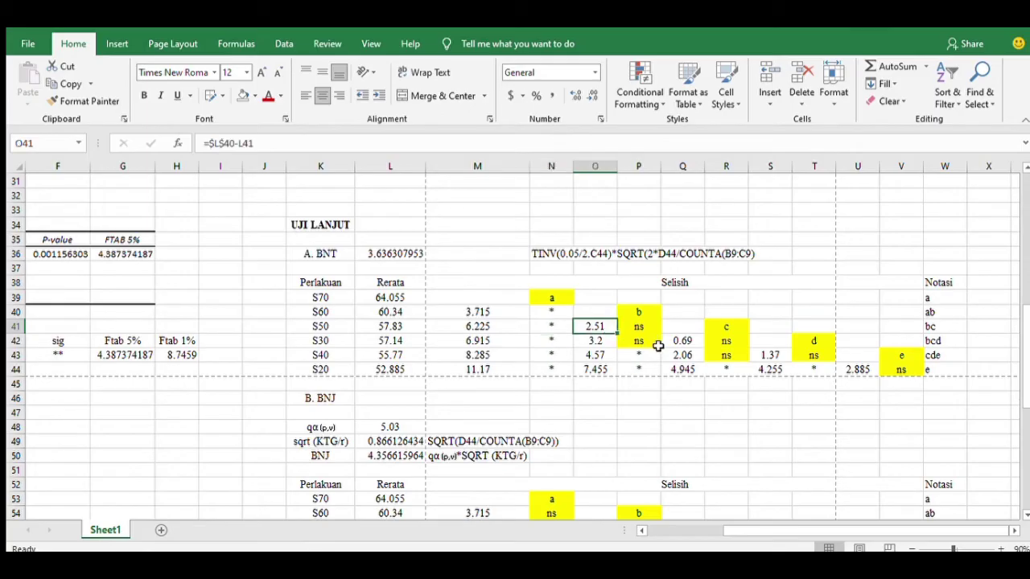
Step: Inspect the cell references in the S50 difference formula in O41 of the BNT table
double_click(581, 327)
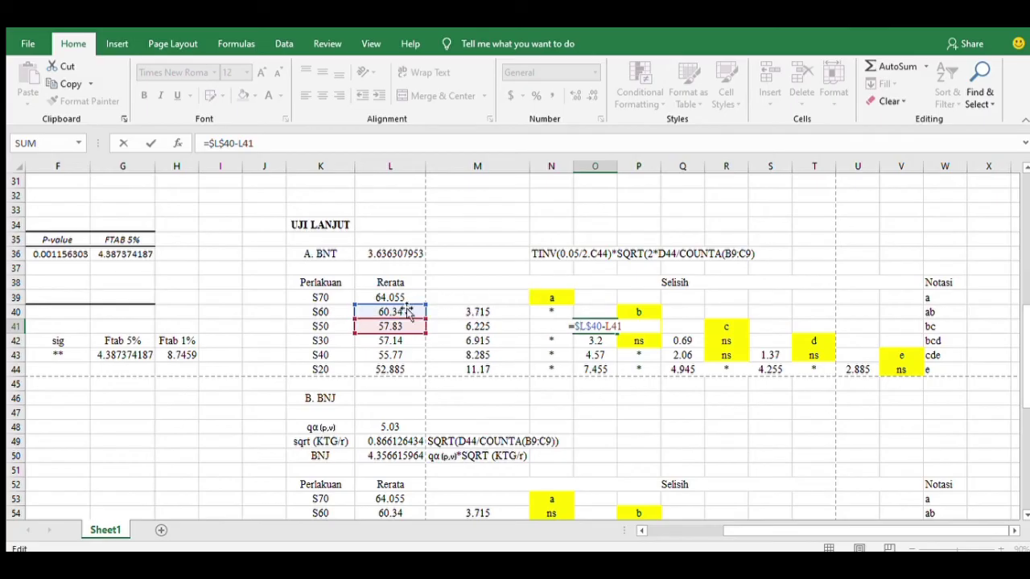
drag(601, 326, 578, 326)
key(Return)
click(611, 355)
click(604, 327)
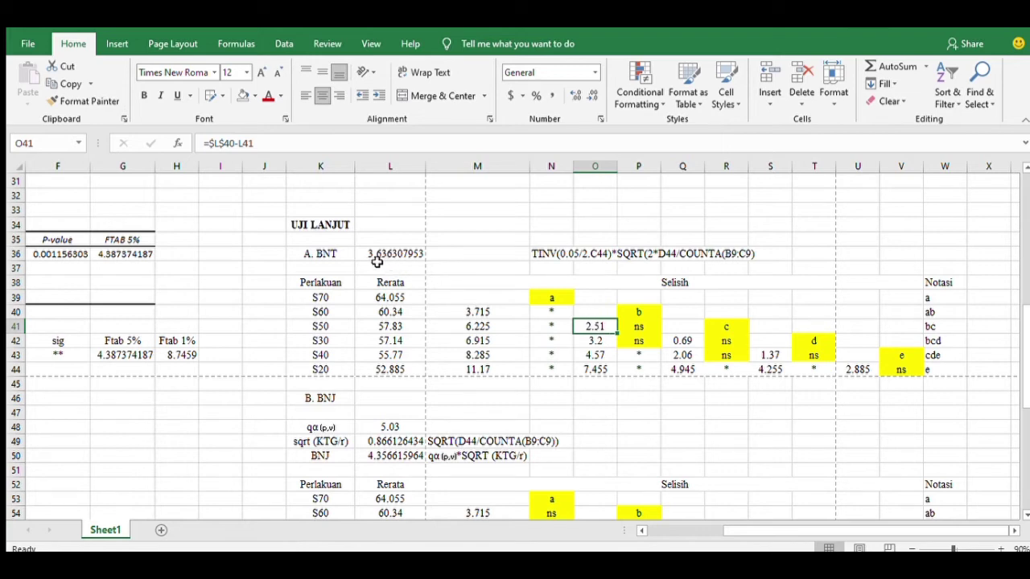
Step: Compare the S30, S40 and S20 differences in O42:O44 with the BNT value and check their significance marks in column P
click(608, 344)
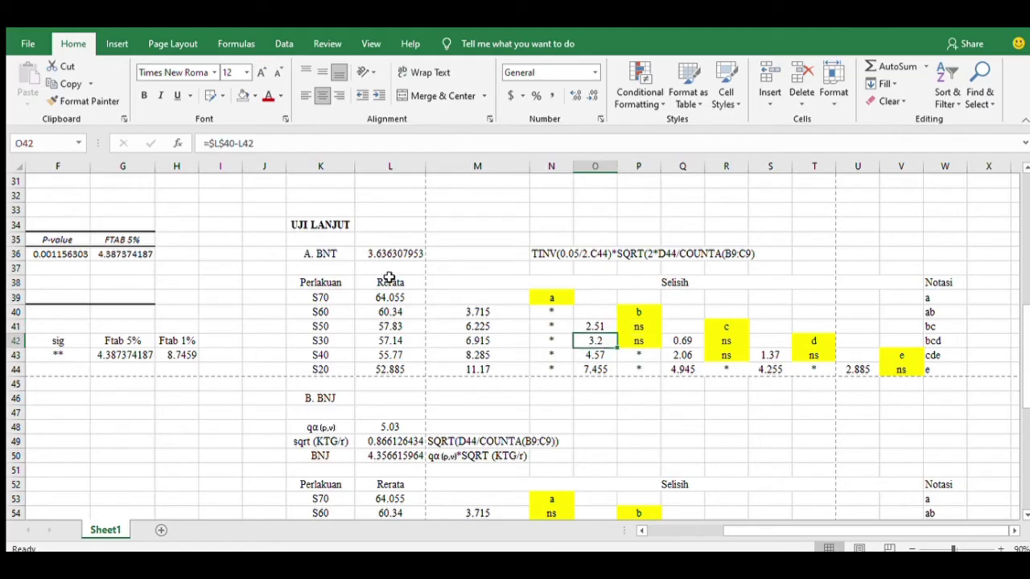
click(608, 358)
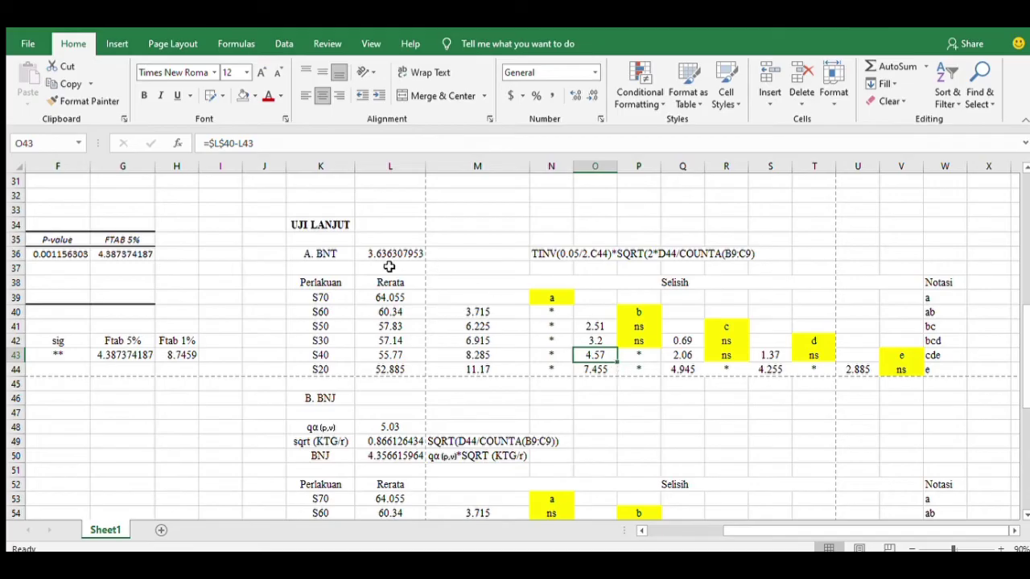
click(649, 357)
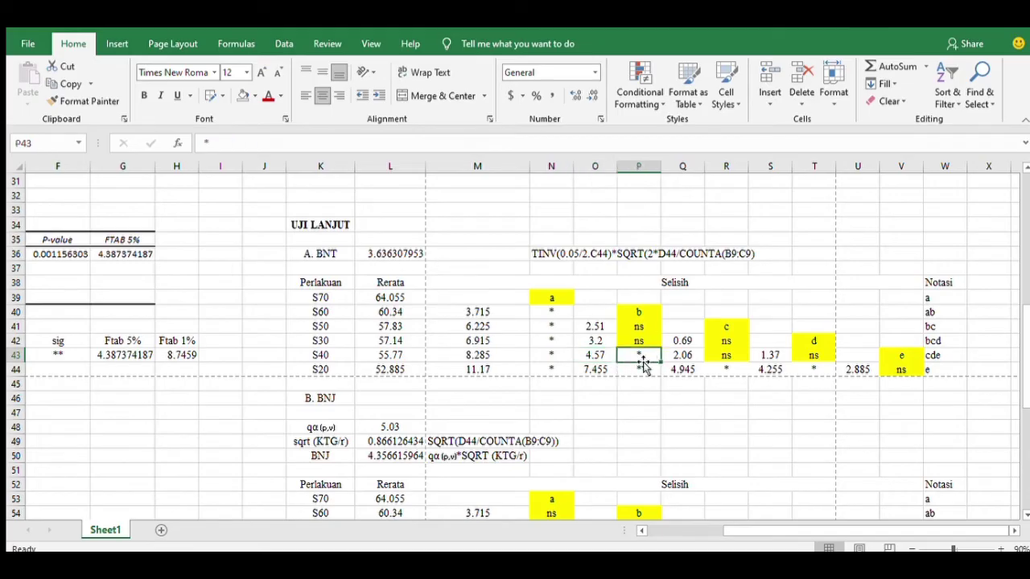
click(609, 369)
click(640, 371)
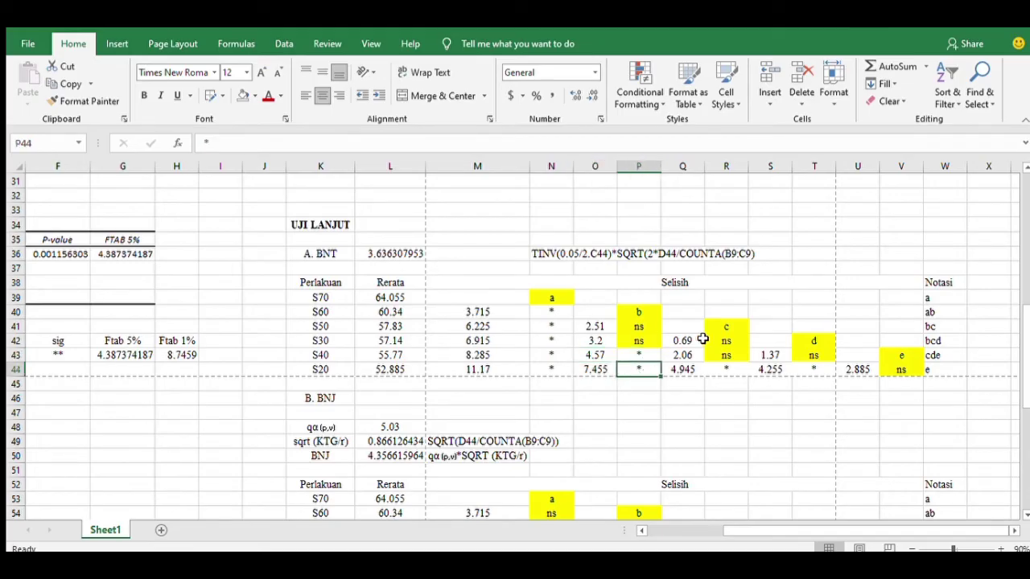
Step: Inspect which treatment means the S30 difference formula in Q42 subtracts, keeping the formula as =$L$41-L42
click(694, 341)
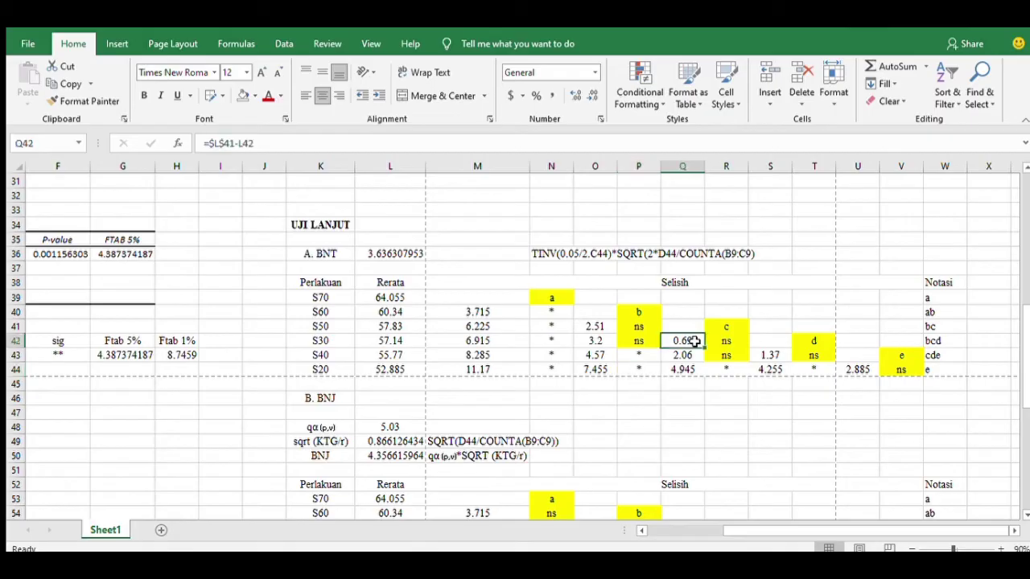
double_click(693, 341)
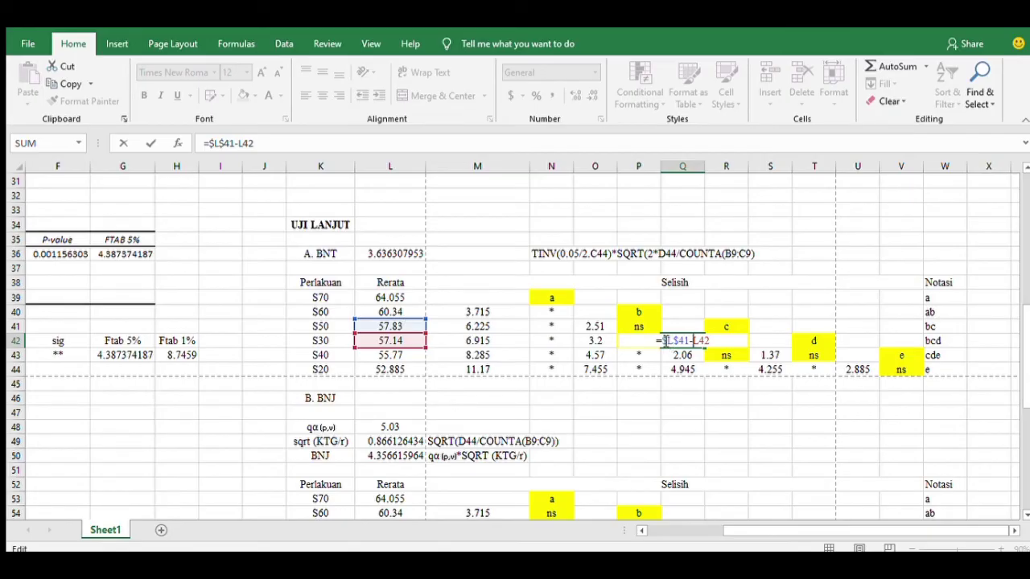
click(678, 355)
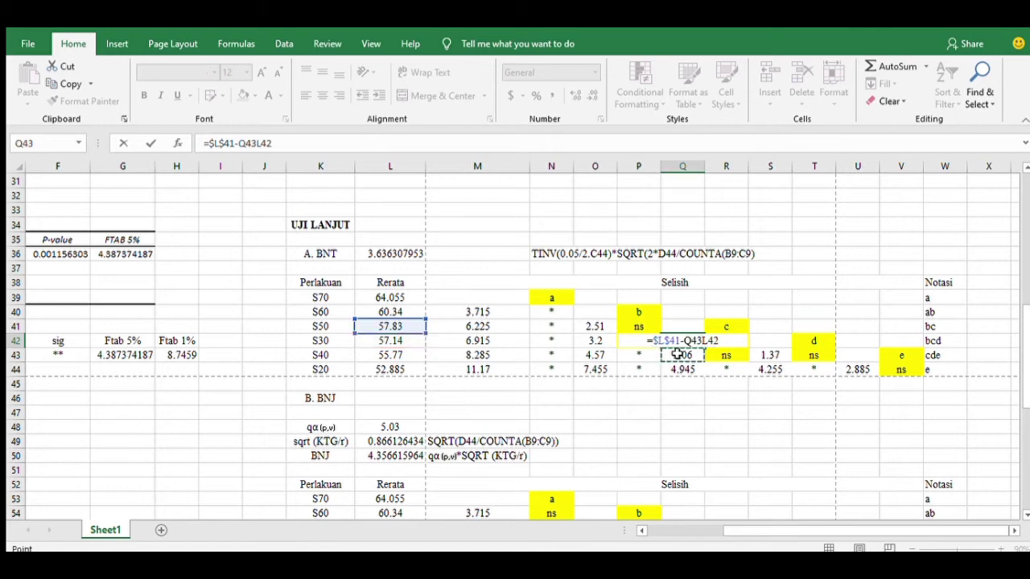
key(BackSpace)
key(BackSpace)
key(BackSpace)
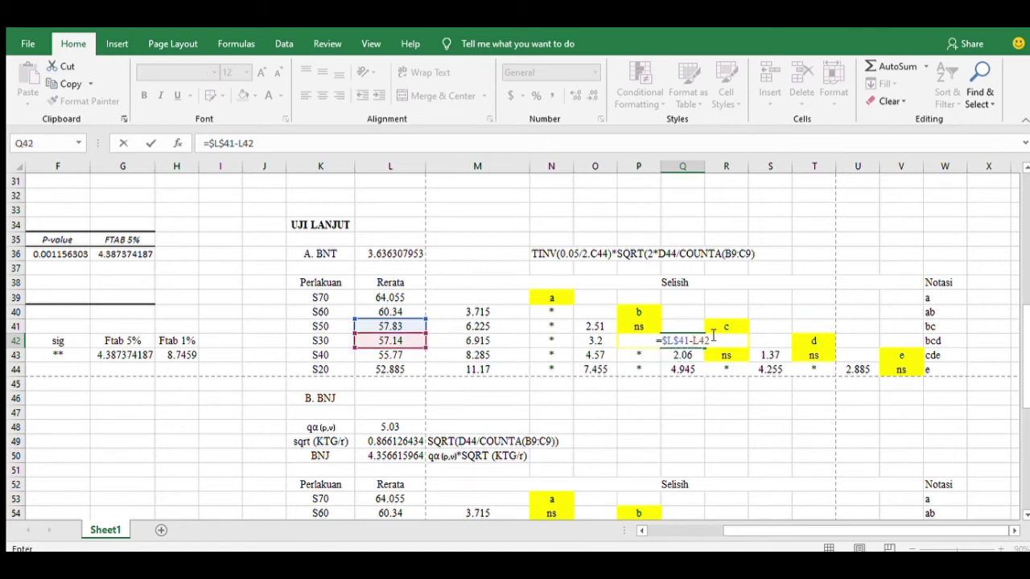
key(Return)
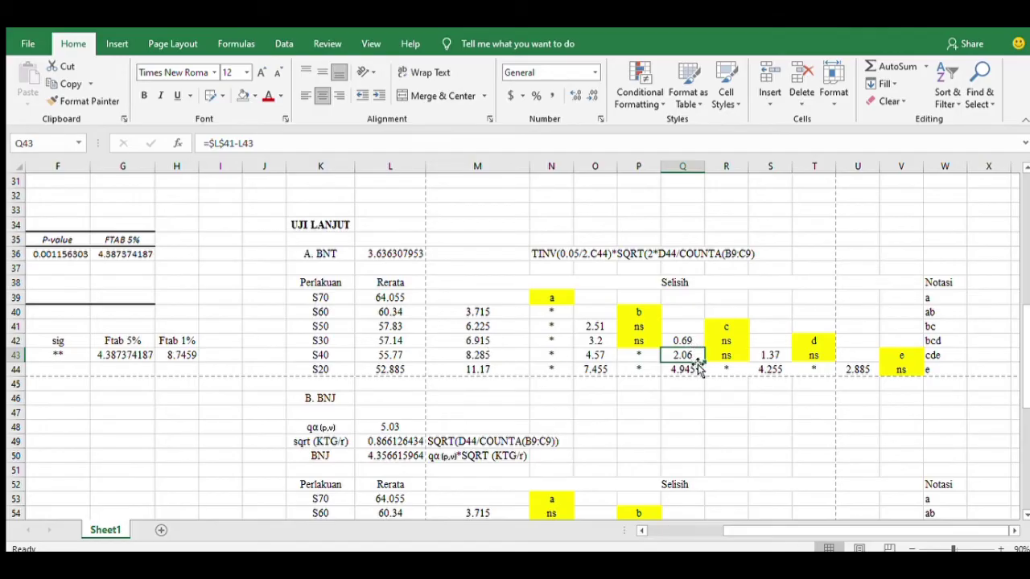
Step: Fill the difference formula =$L$41-L42 from Q42 down through Q44
double_click(693, 341)
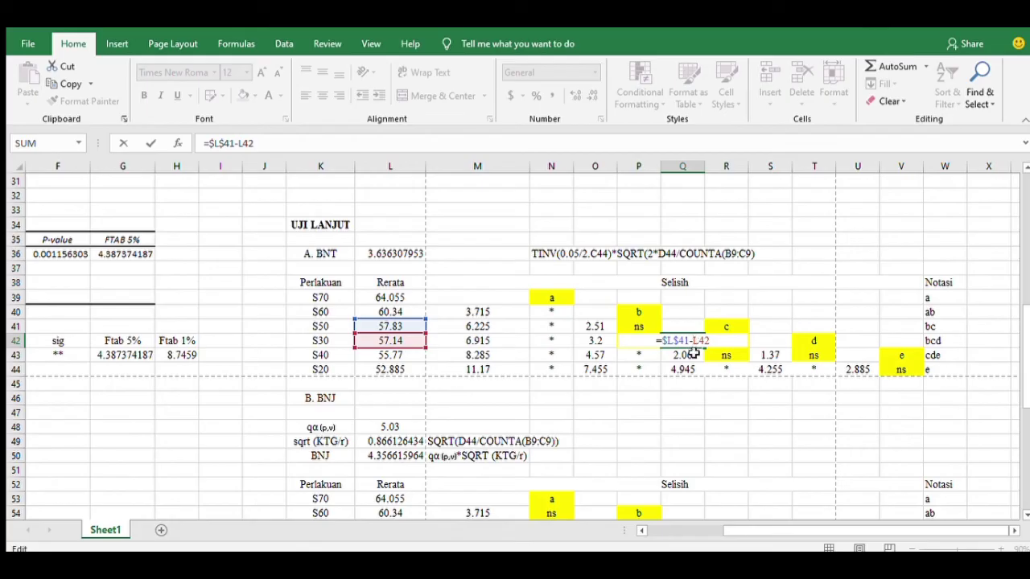
click(693, 354)
key(BackSpace)
key(BackSpace)
key(BackSpace)
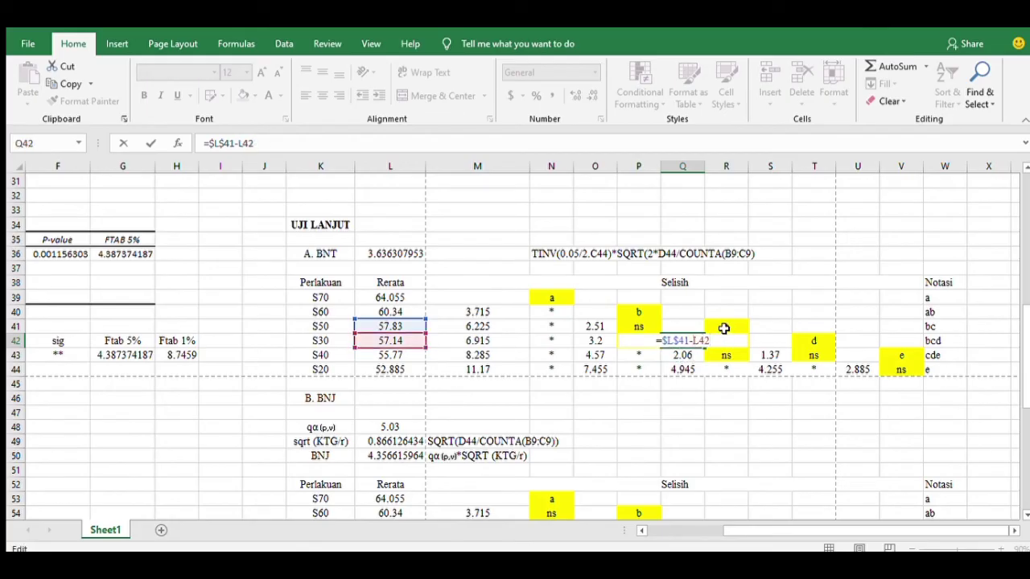
key(Escape)
drag(703, 348, 701, 372)
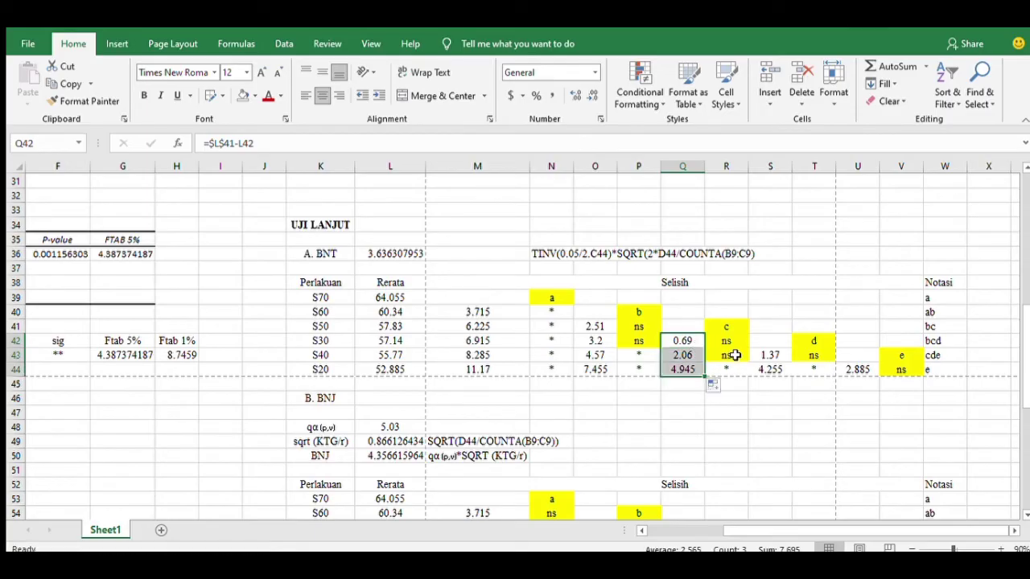
Step: Compare the differences in Q42:Q44 with the BNT value in L36 and check the significance marks in R42:R44
click(734, 354)
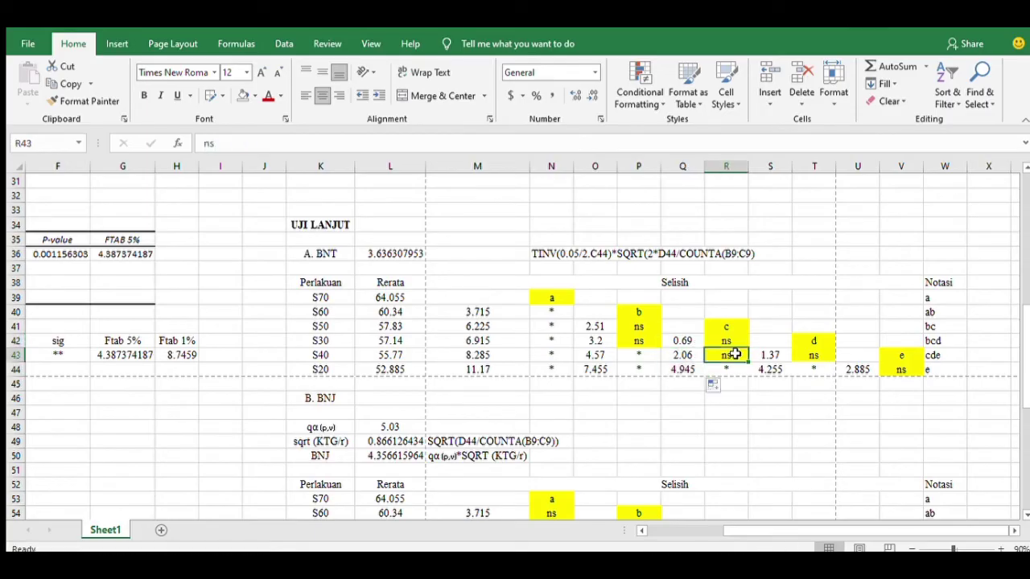
click(689, 342)
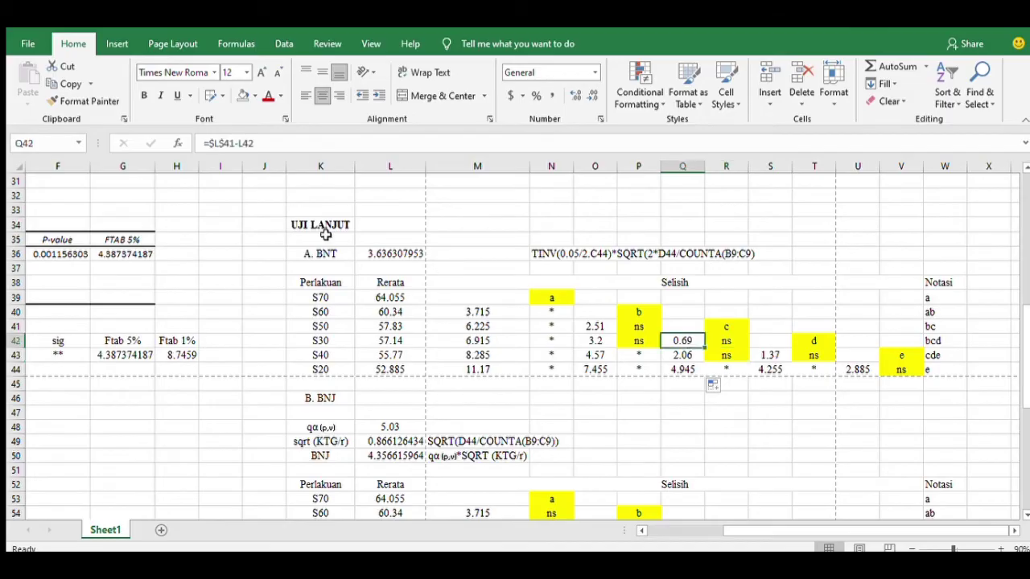
click(383, 254)
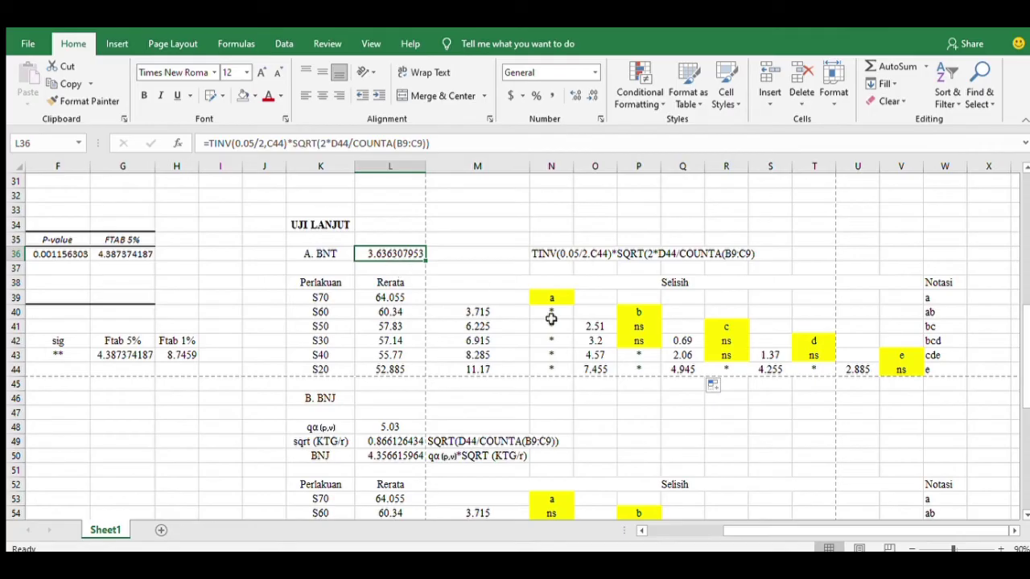
click(740, 342)
click(696, 354)
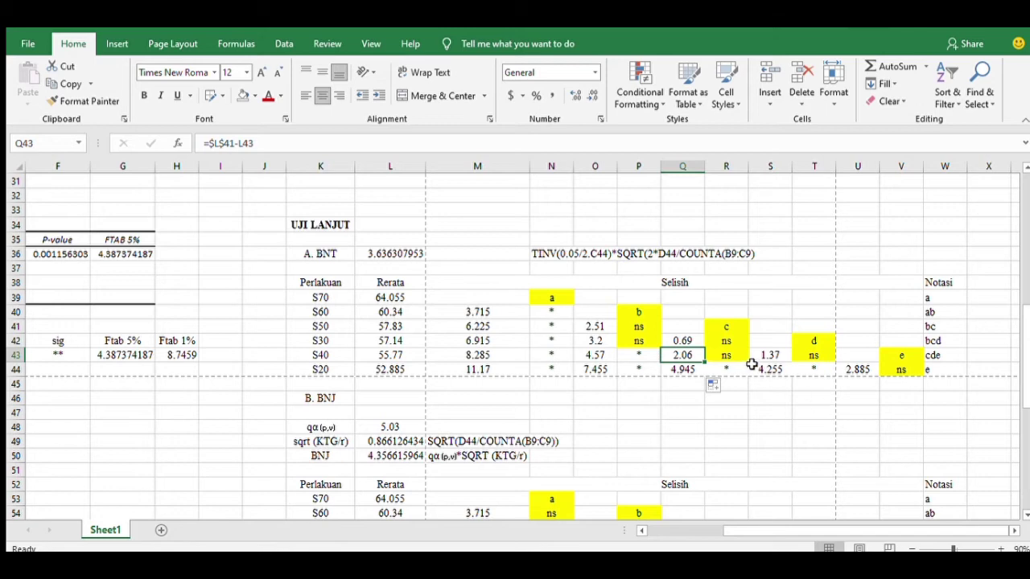
click(693, 372)
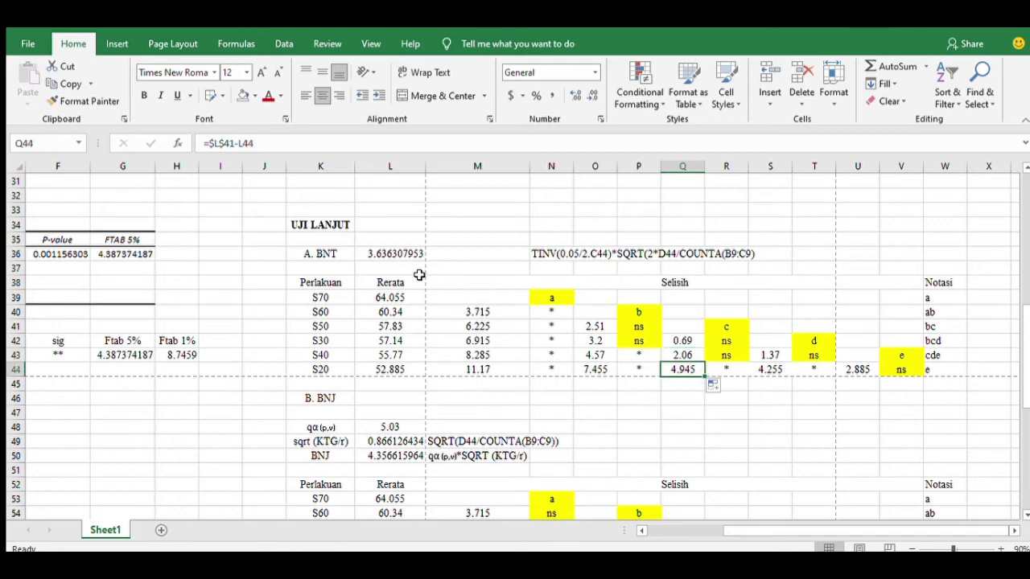
click(737, 369)
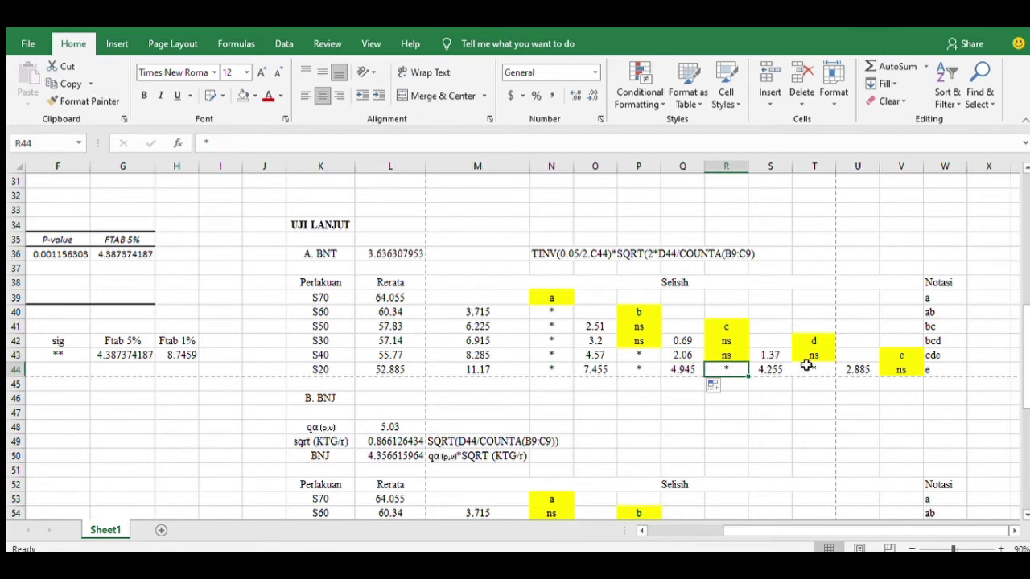
Step: Inspect the S40 difference formula in S43, keeping it as =$L$42-L43
click(783, 355)
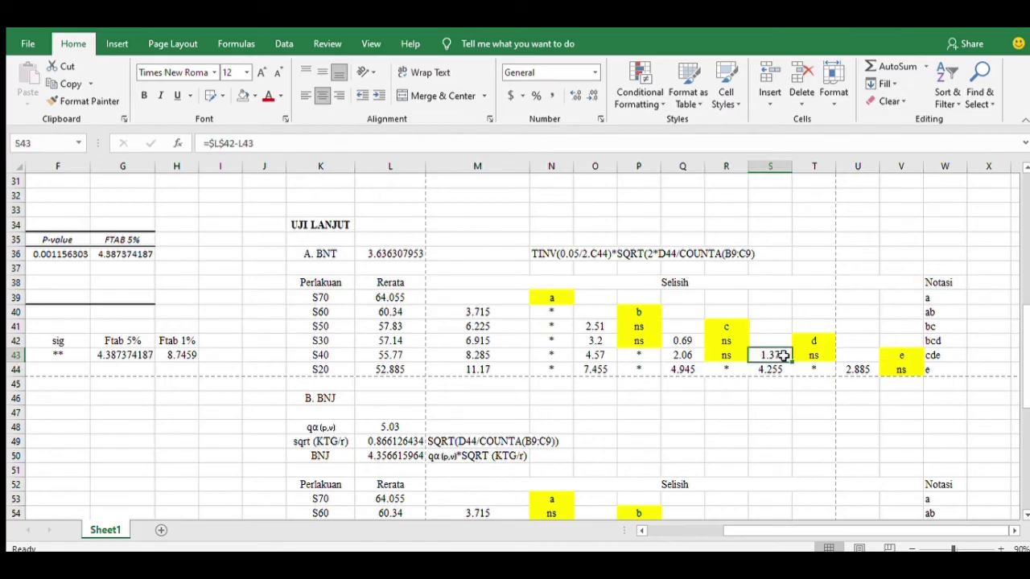
double_click(785, 355)
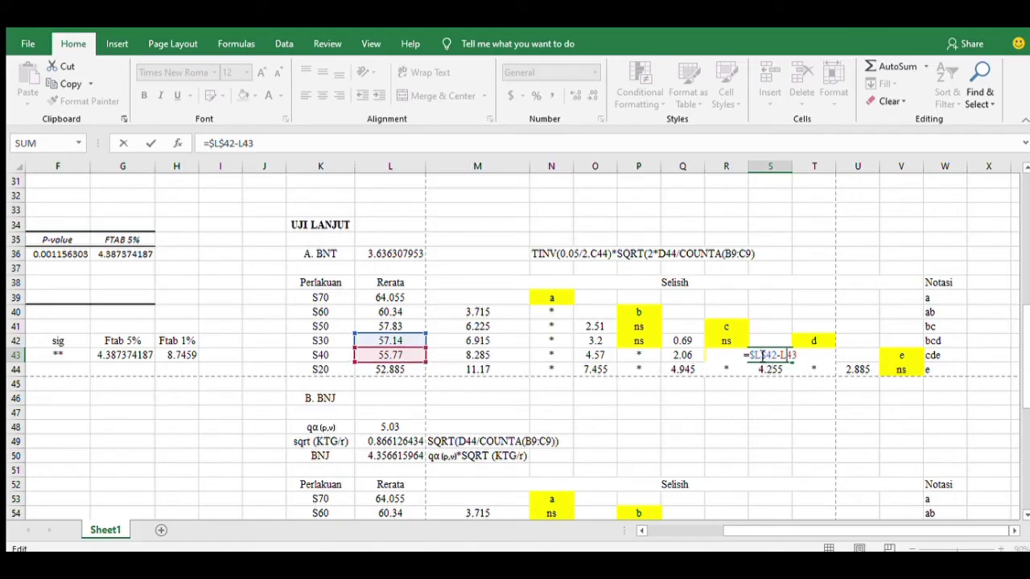
drag(750, 355, 784, 354)
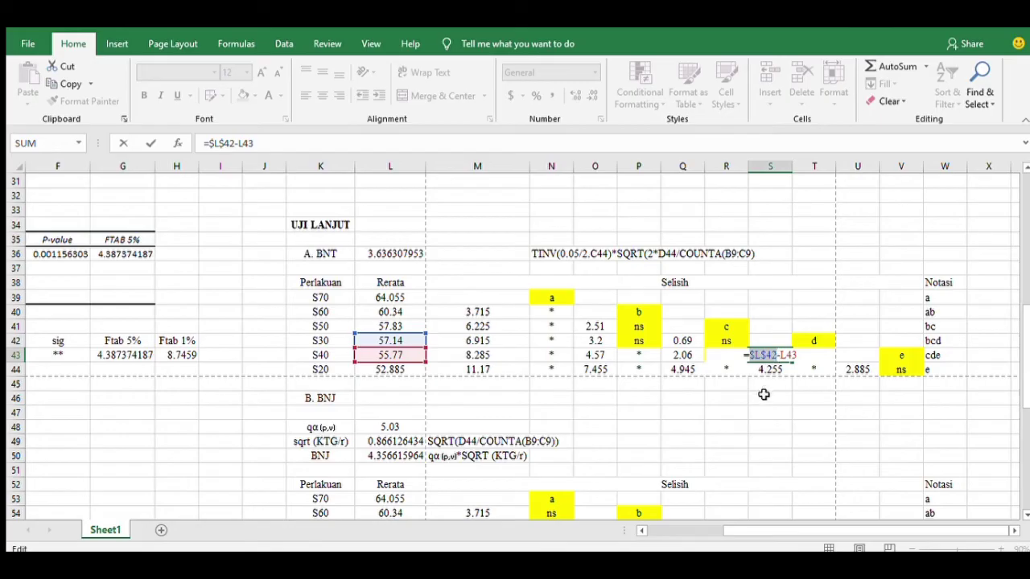
click(770, 369)
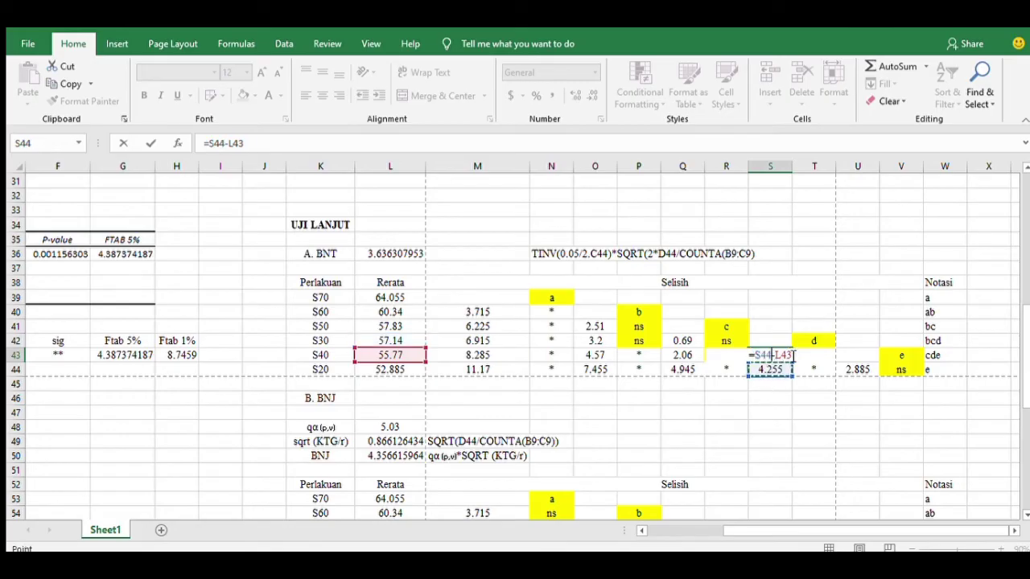
key(ctrl+z)
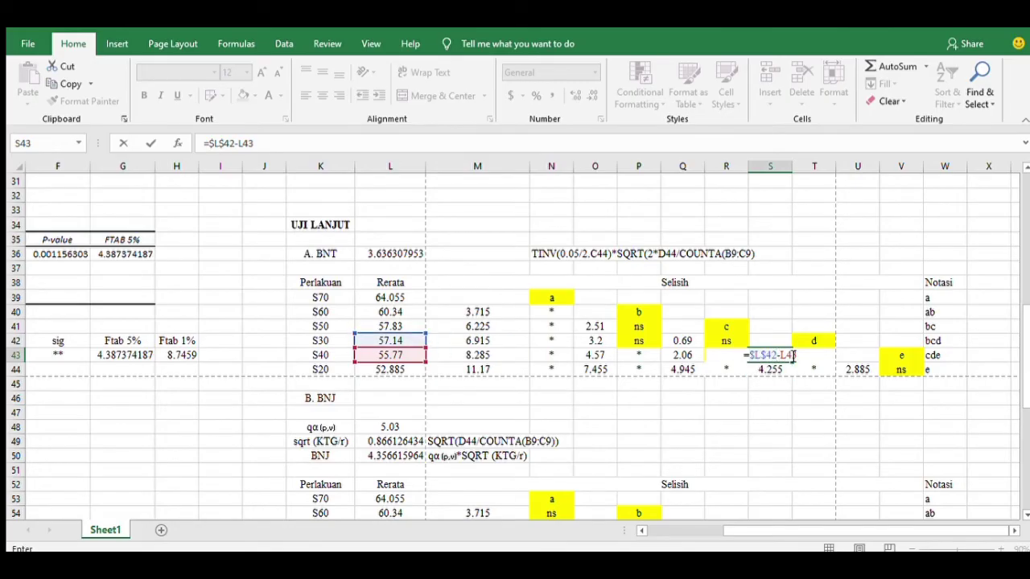
key(Return)
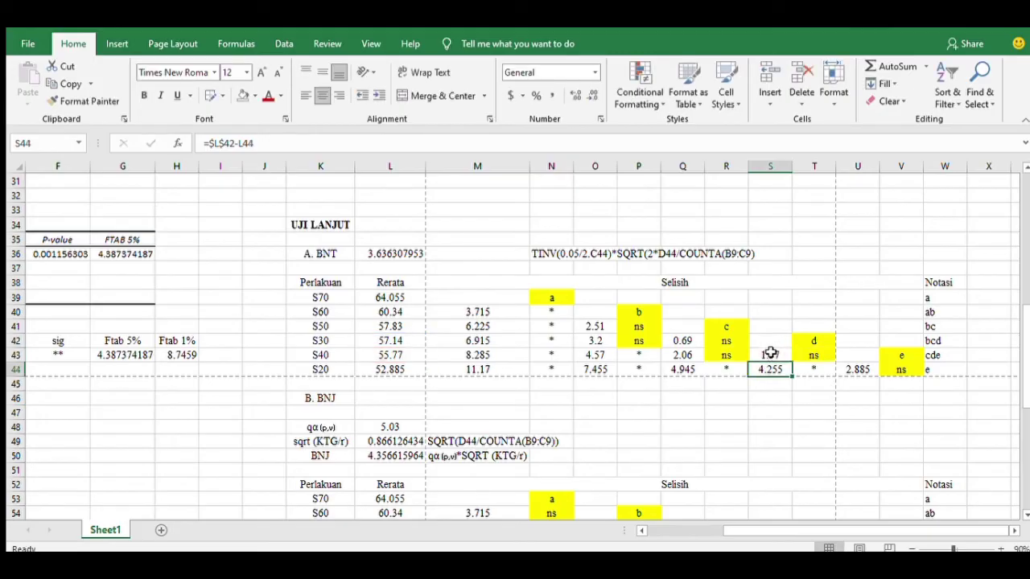
Step: Check the S40 and S20 differences in S43:S44 against the BNT value and the significance mark in T44
click(770, 353)
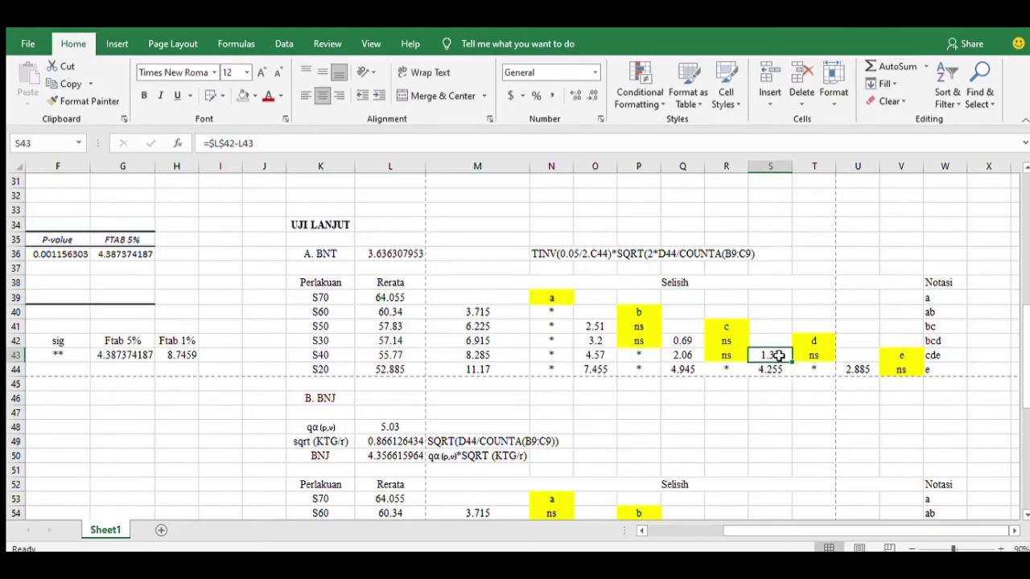
key(Up)
key(Left)
key(Left)
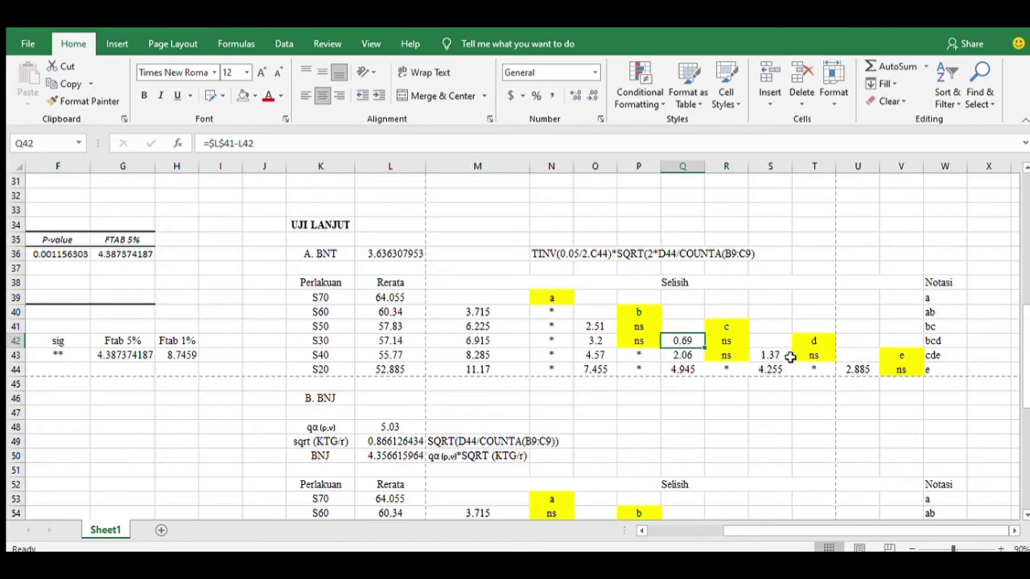
click(784, 357)
click(782, 369)
click(781, 382)
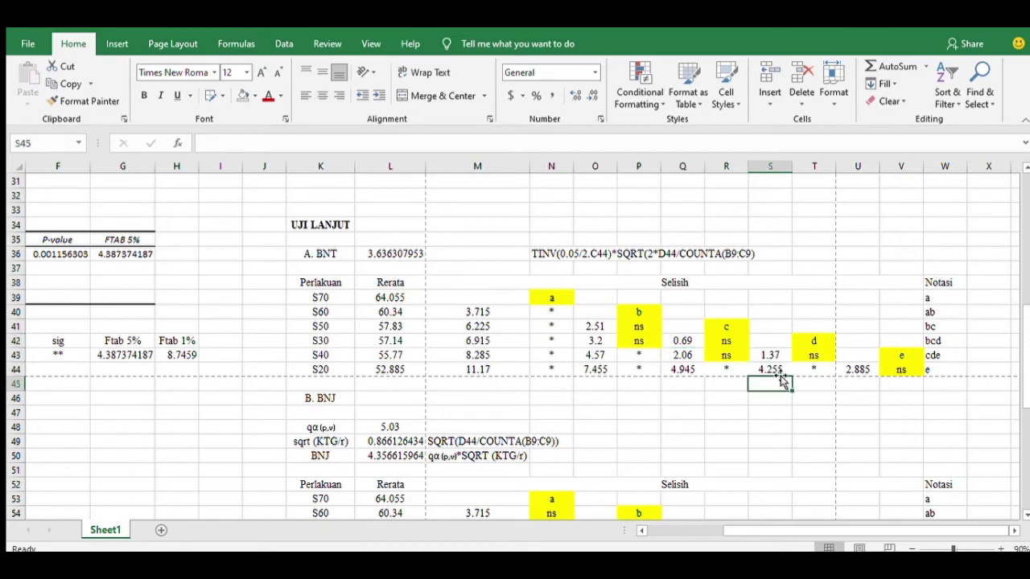
click(779, 369)
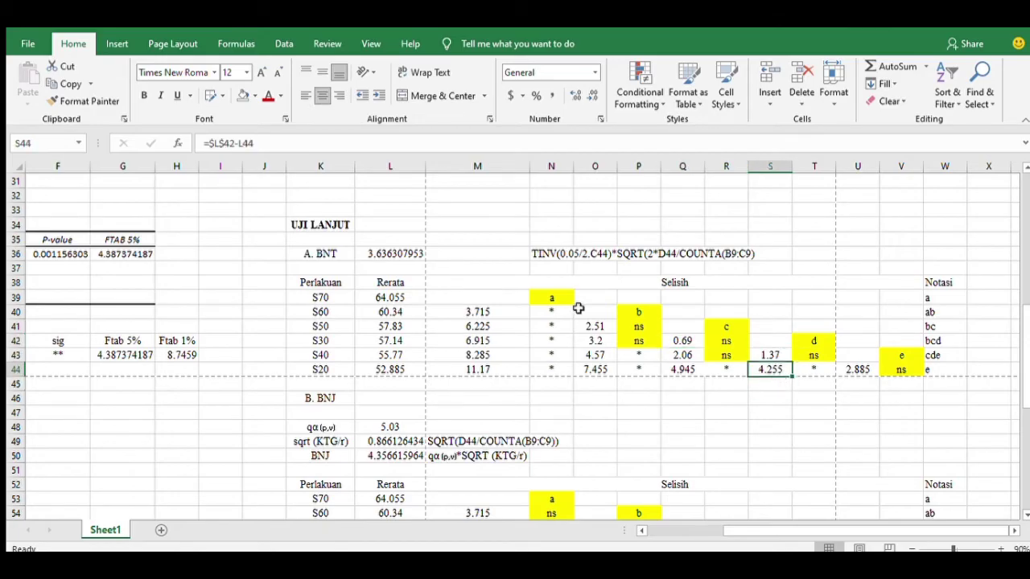
click(809, 371)
Step: Inspect the S20 difference formula =L43-L44 in U44 and check its significance mark in V44
scroll(809, 370, right, 3)
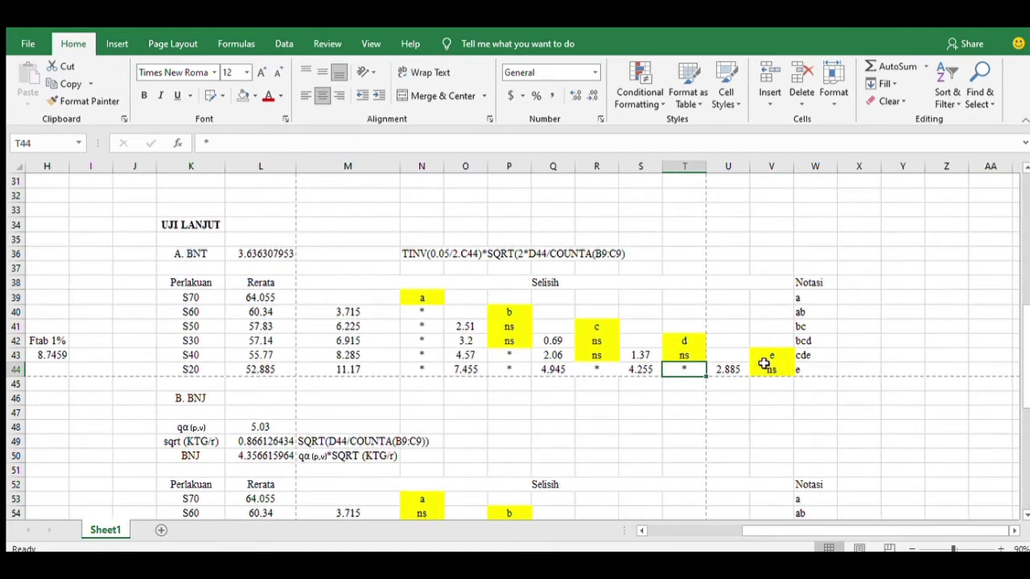
click(733, 370)
double_click(734, 371)
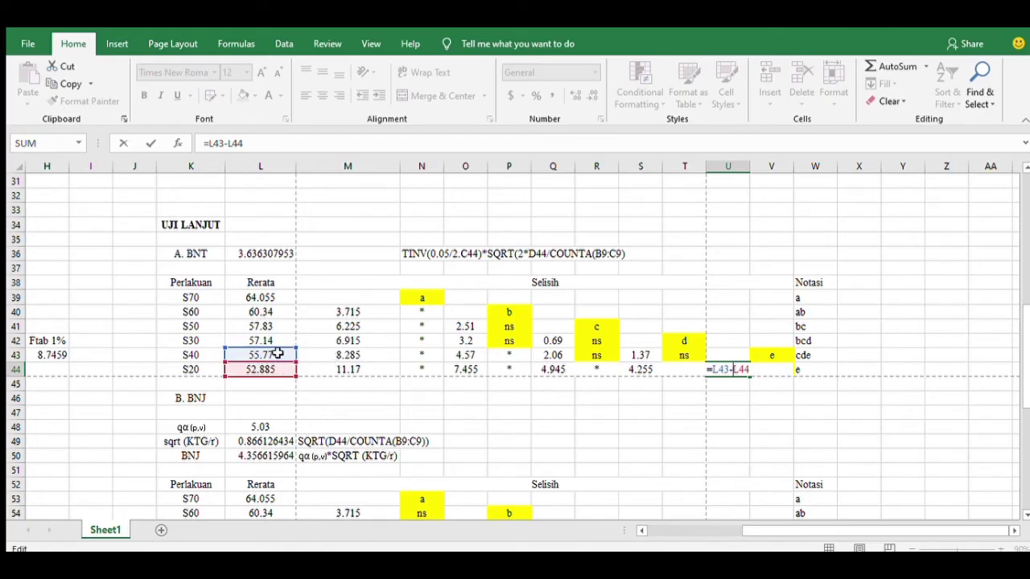
click(784, 392)
key(BackSpace)
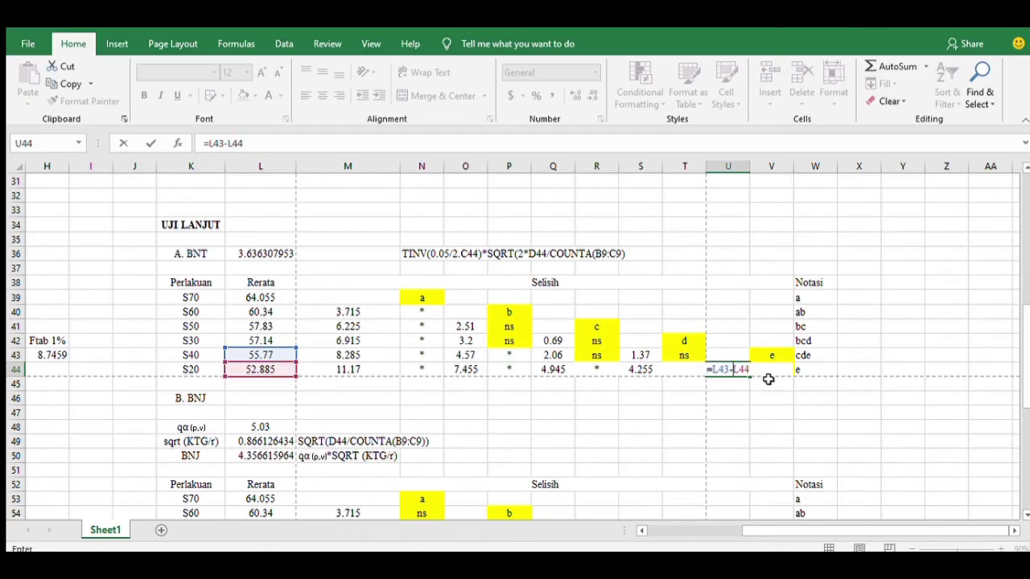
key(Return)
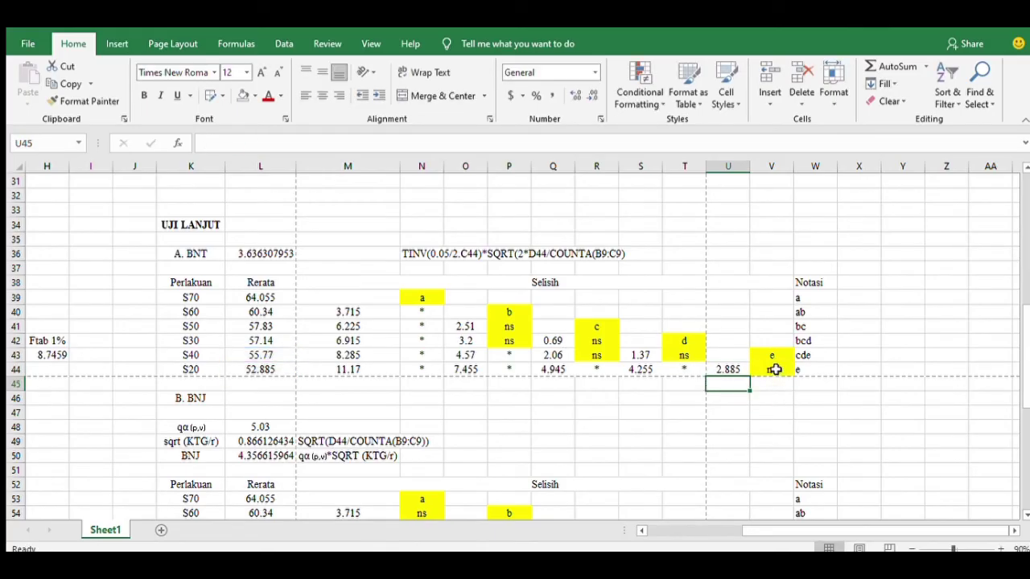
click(775, 369)
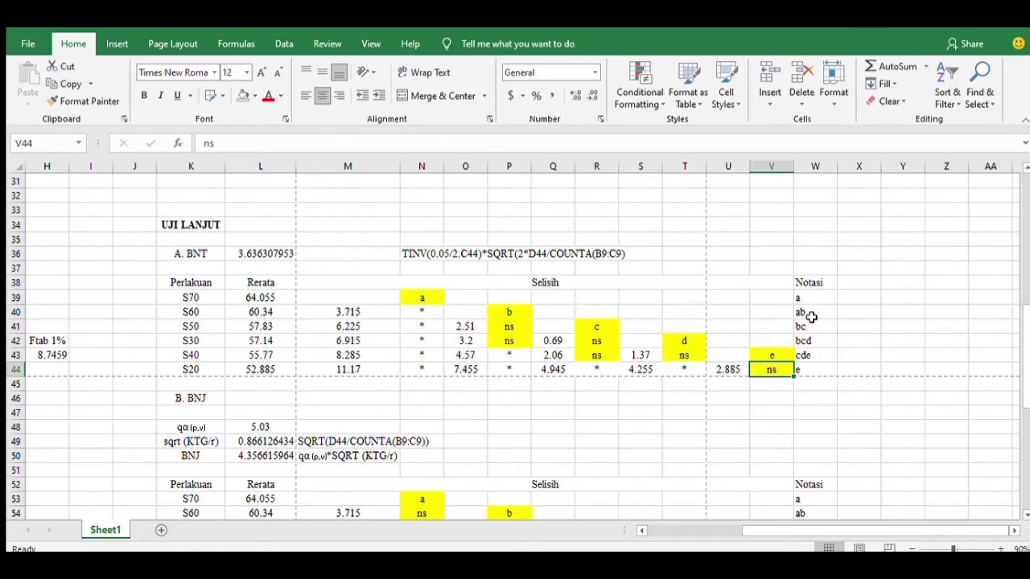
Step: Trace the S70 row of the BNT table from the letter in N39 across to its notation in W39
click(438, 297)
key(Right)
key(Right)
key(Right)
key(Right)
key(Right)
key(Right)
key(Right)
key(Right)
key(Right)
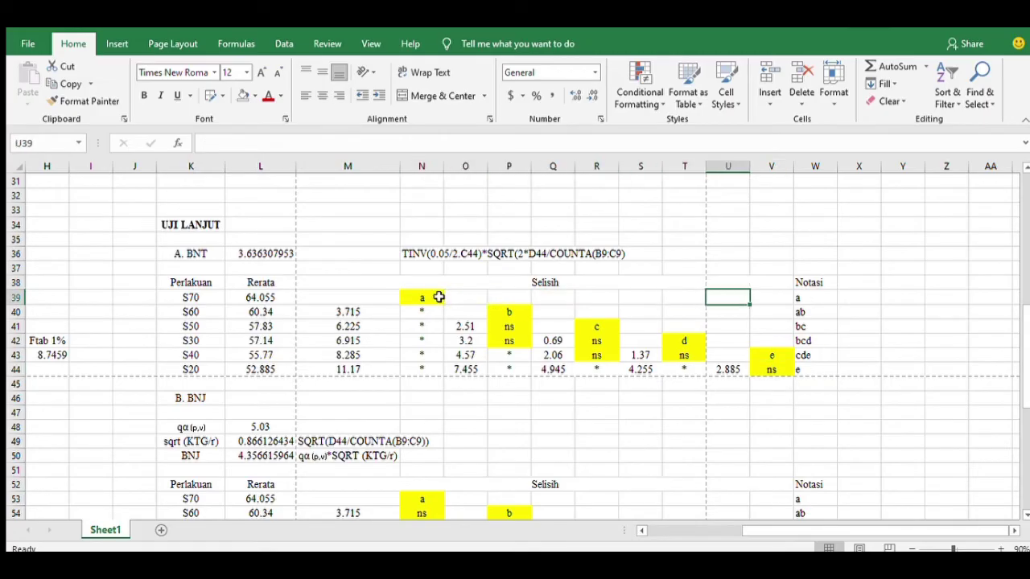
Step: Check the S60 row of the BNT table across N40:V40 and change its notation in W40 to b
drag(414, 312, 769, 318)
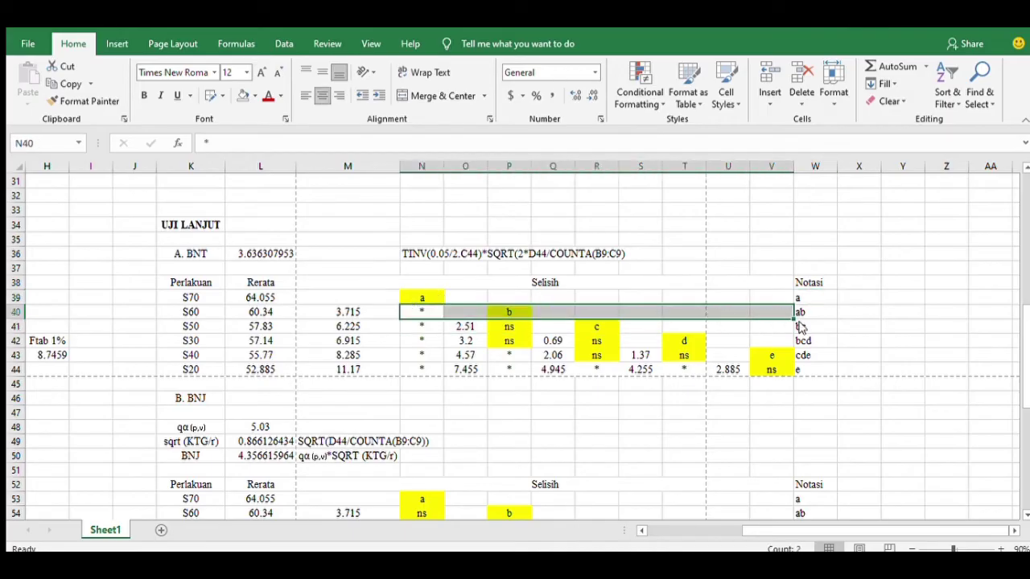
click(813, 312)
text(b)
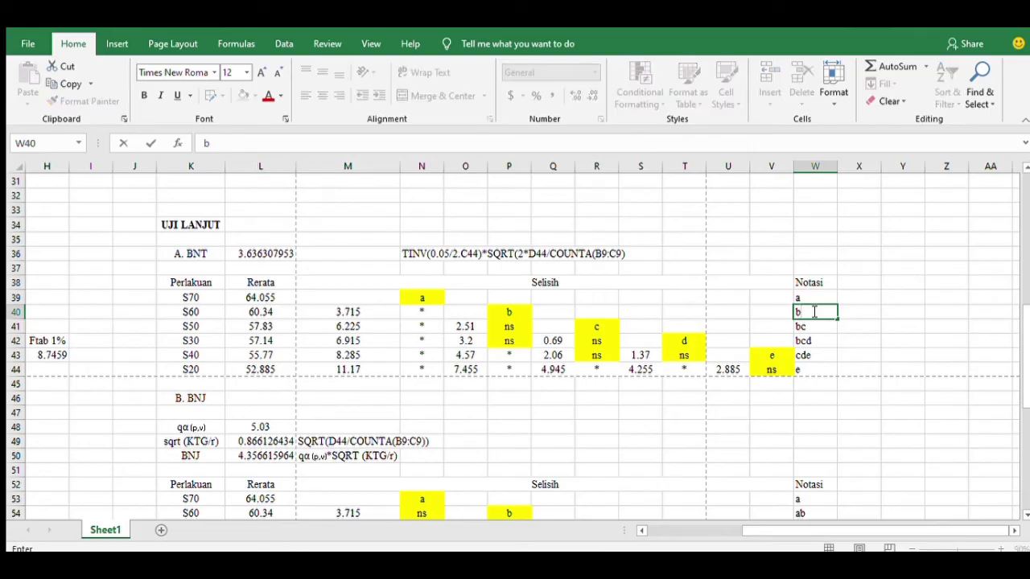
Step: Check the highlighted group letters for S50, S30, S40 and S20 in rows 41 to 44 against their BNT notations
drag(426, 326, 594, 328)
click(510, 327)
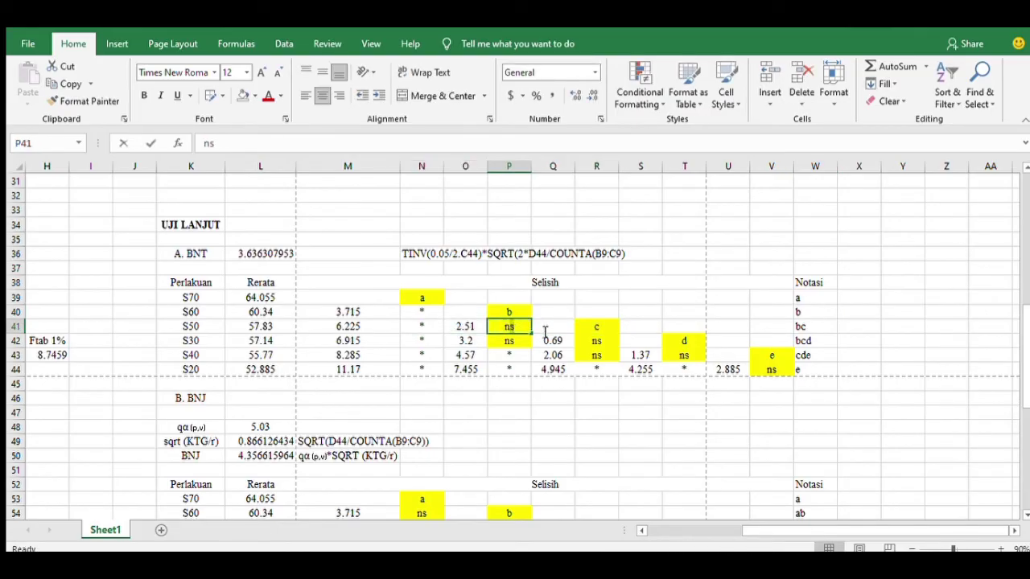
drag(515, 327, 579, 325)
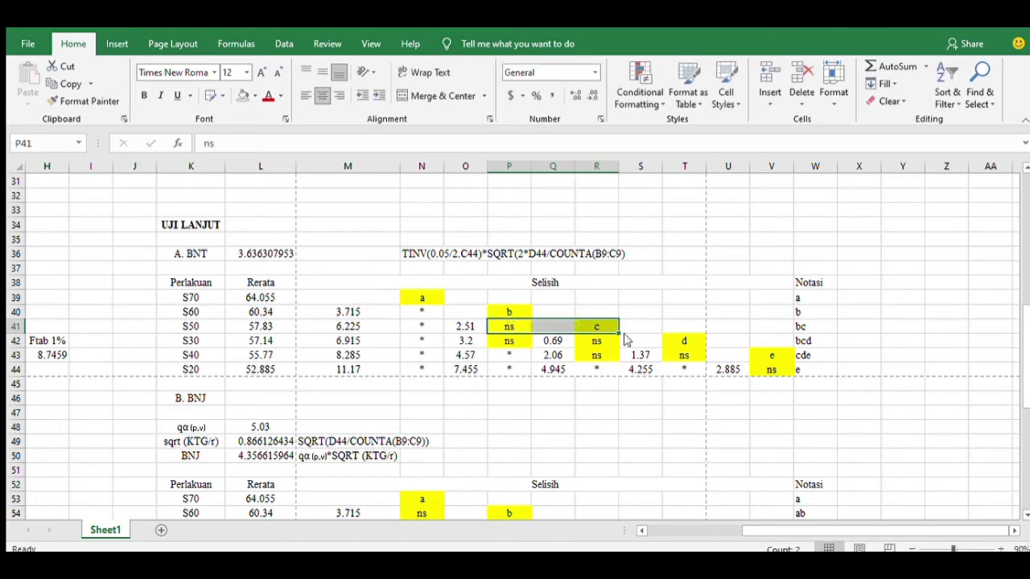
drag(519, 337, 681, 342)
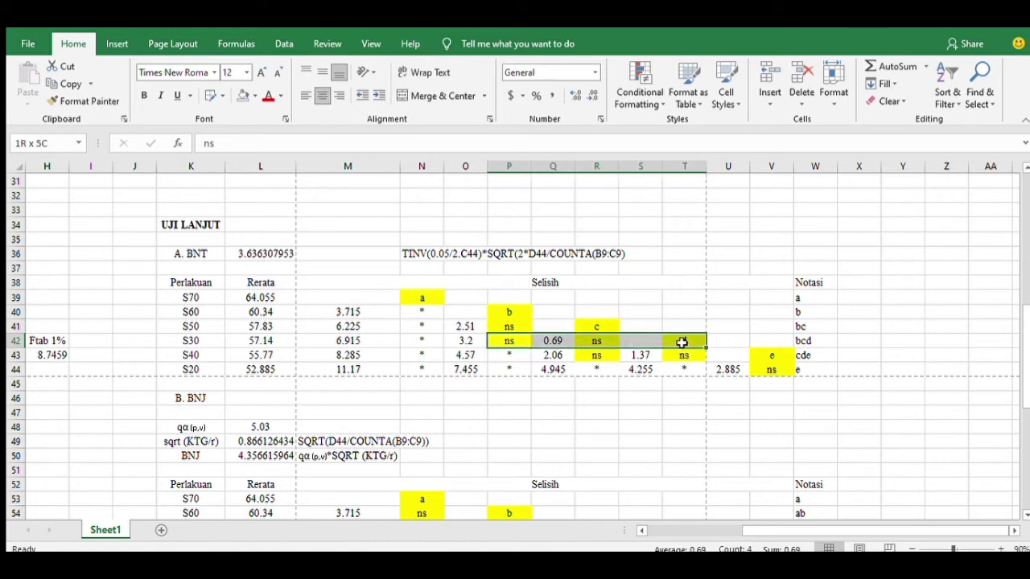
drag(591, 356, 756, 359)
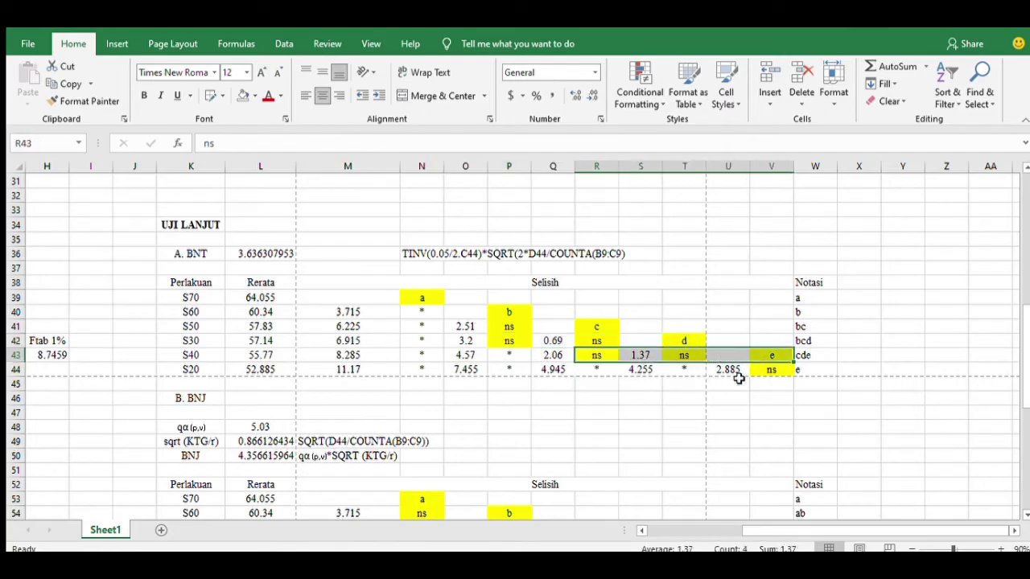
click(772, 372)
click(752, 302)
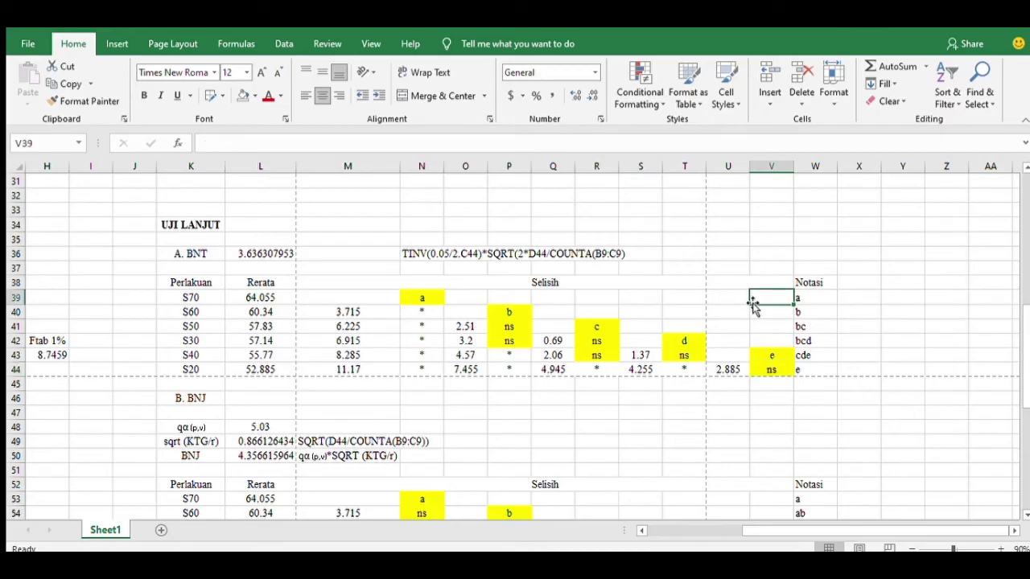
Step: Examine the qα (p,v) label in K48 and its table value in L48 of the BNJ section
scroll(750, 300, left, 2)
scroll(409, 391, down, 3)
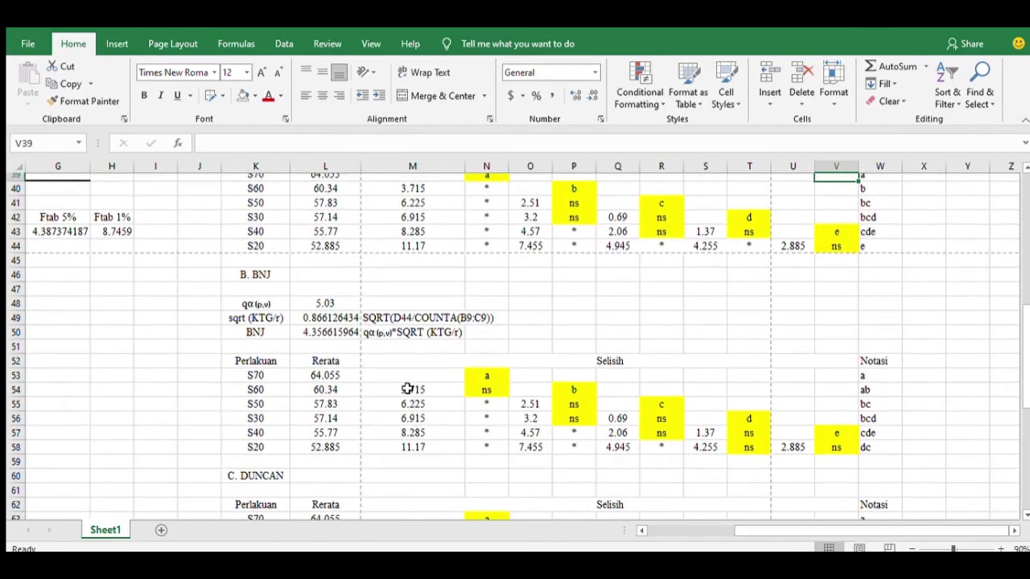
click(260, 311)
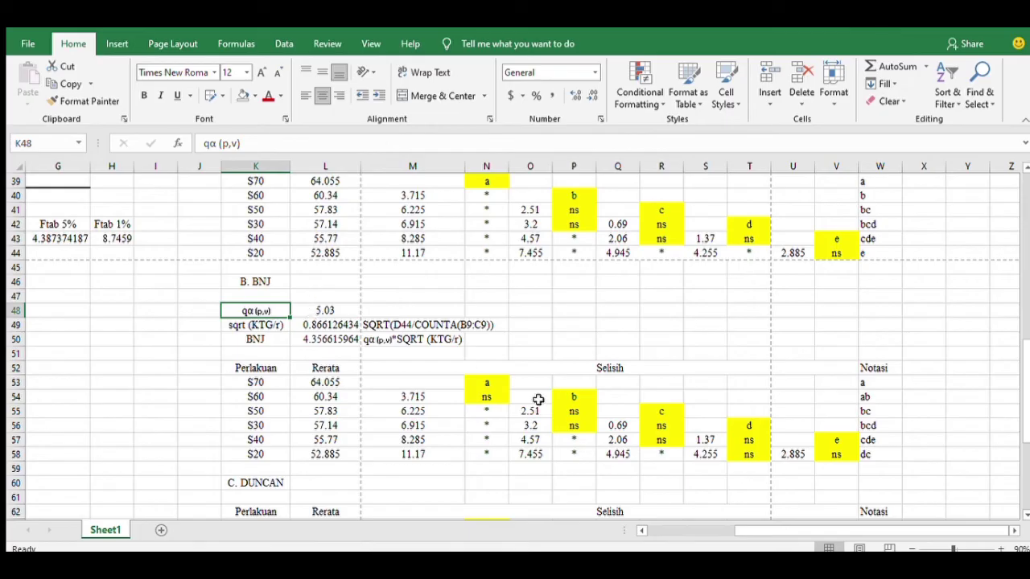
scroll(409, 395, down, 1)
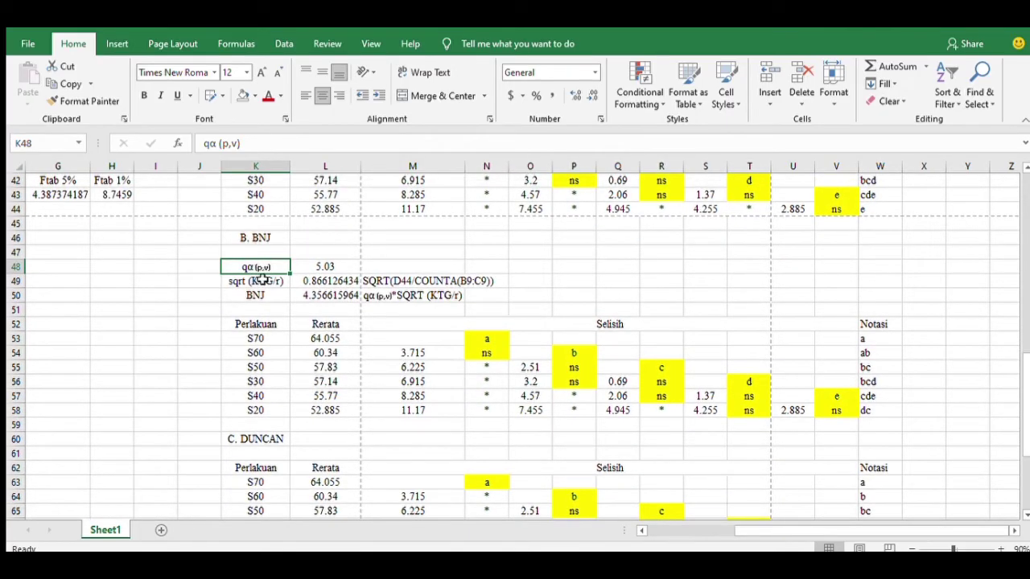
click(332, 267)
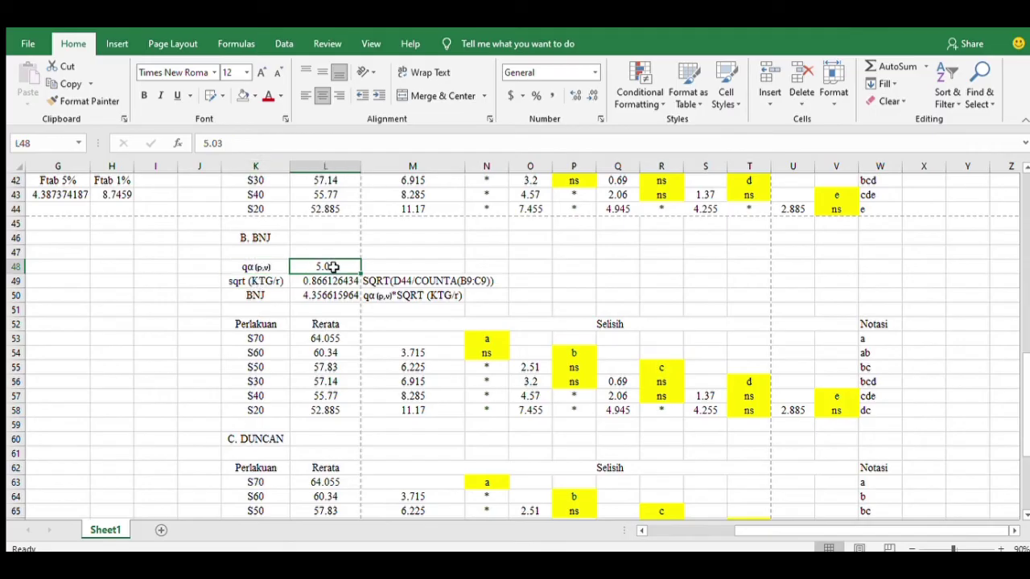
click(268, 267)
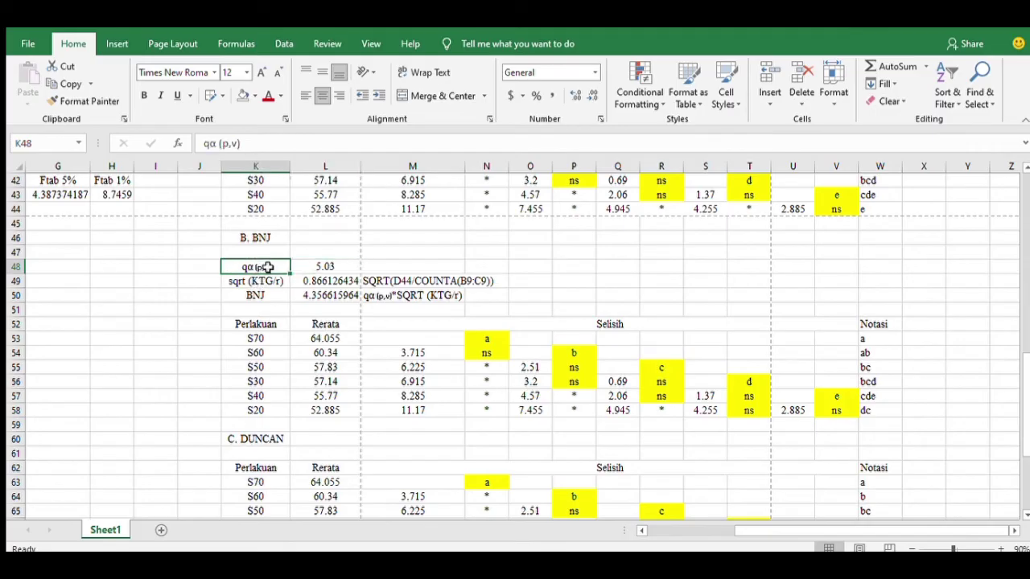
click(345, 263)
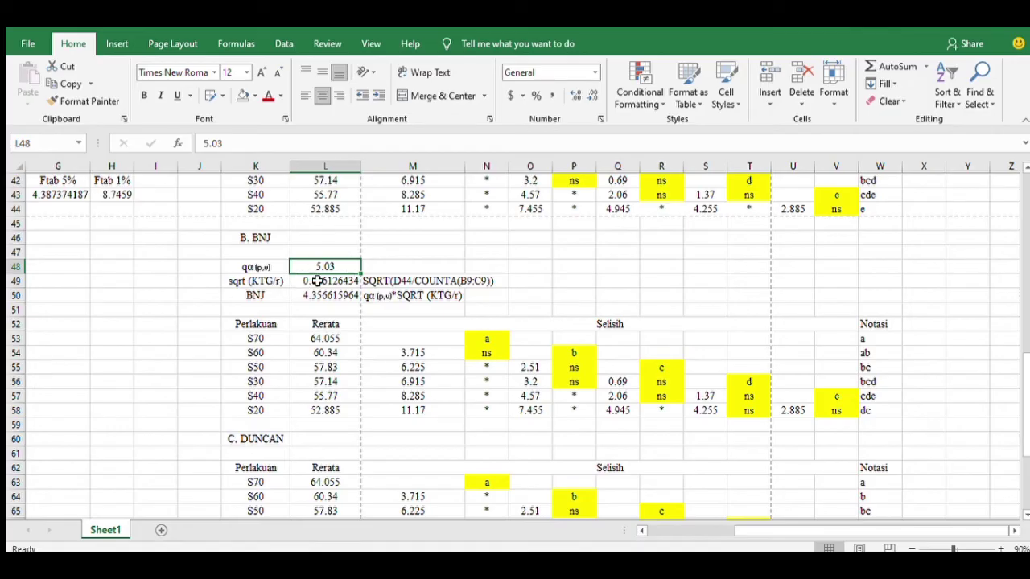
Step: Inspect the sqrt (KTG/r) formula =SQRT(D44/COUNTA(B9:C9)) in L49 alongside its written form in M49, keeping it as is
click(319, 283)
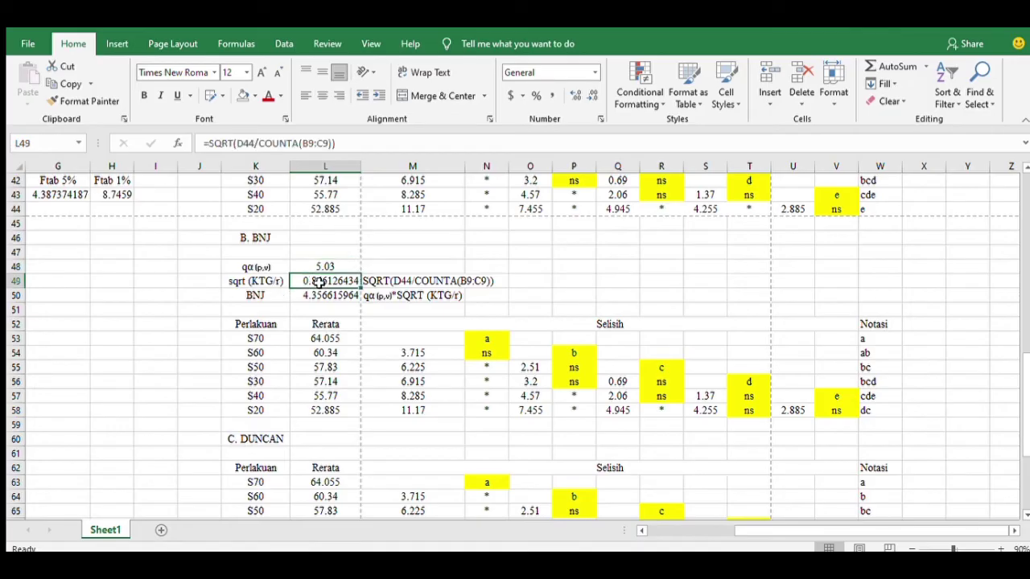
click(395, 276)
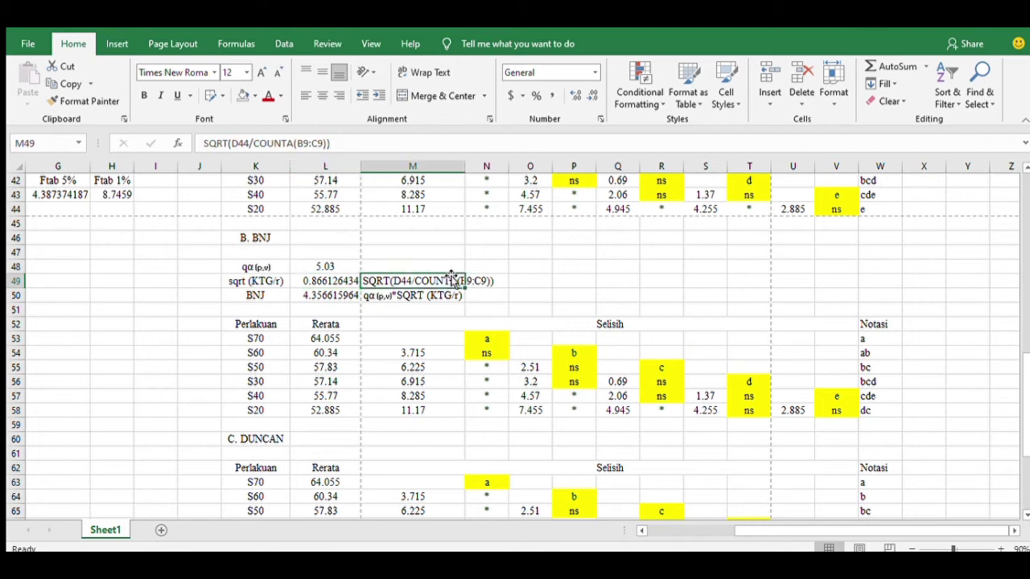
click(395, 294)
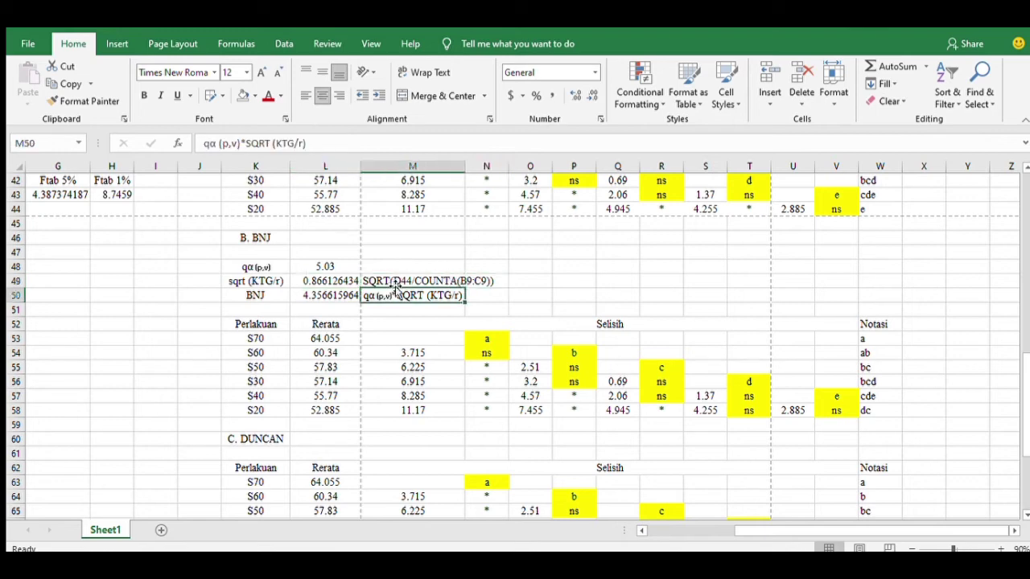
double_click(351, 280)
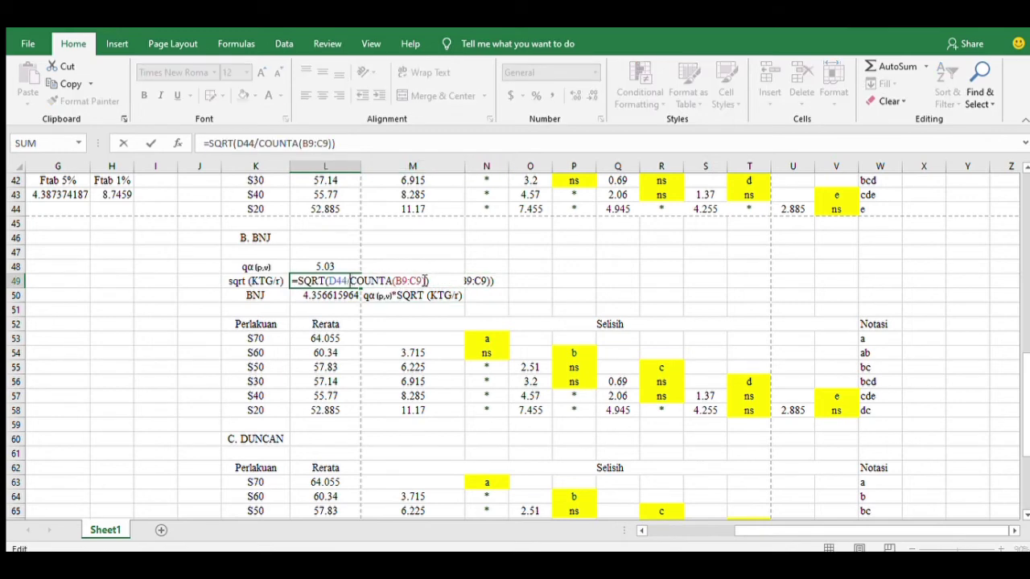
click(424, 281)
key(Return)
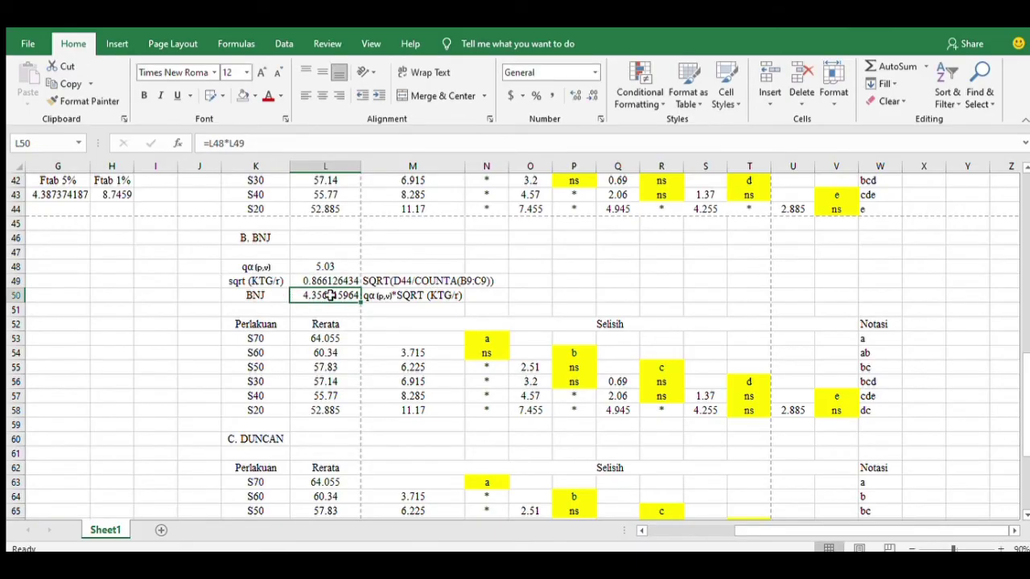
Step: Inspect the BNJ formula =L48*L49 in L50 together with its two source cells and the written formula in M50
click(370, 295)
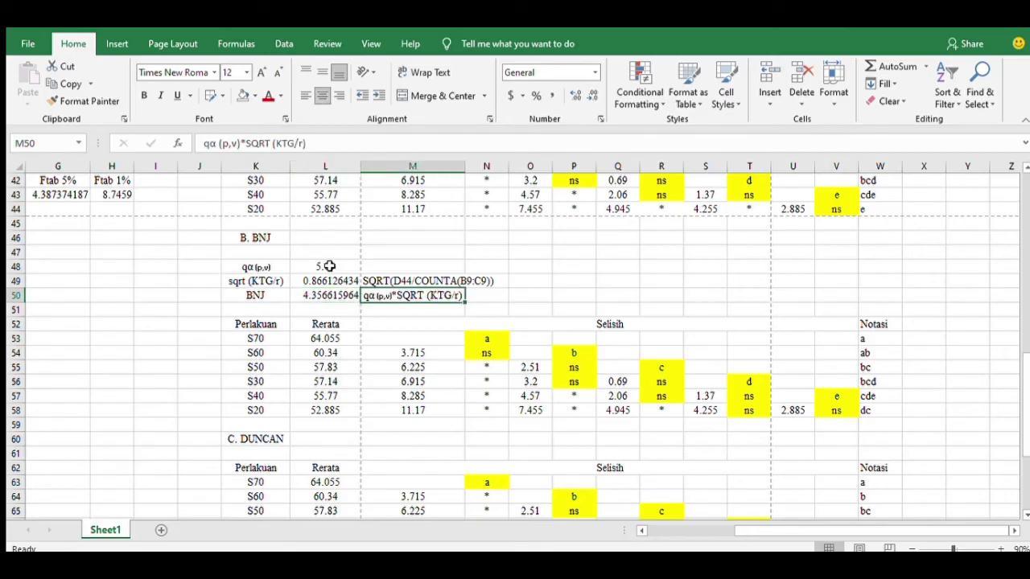
click(329, 266)
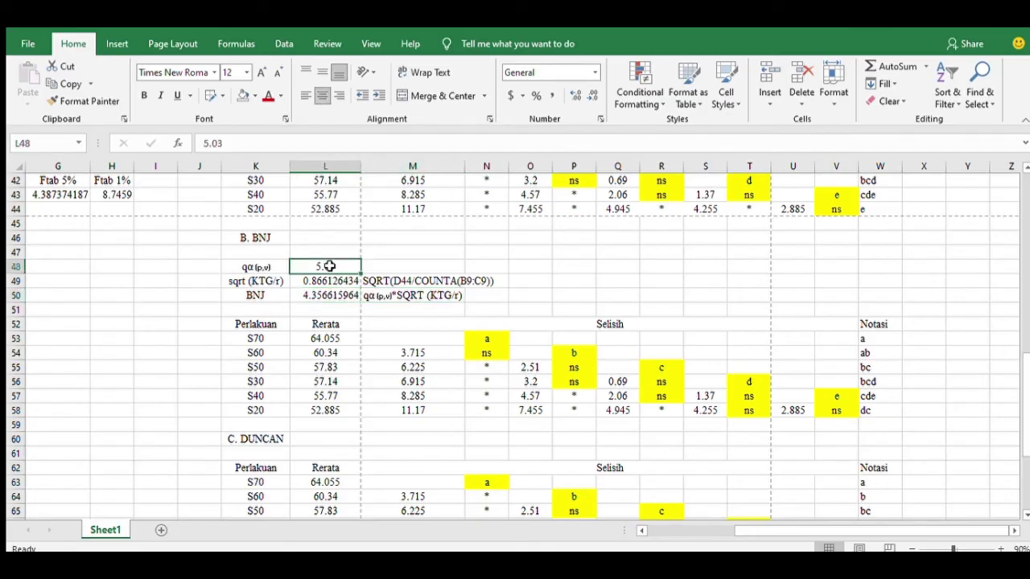
click(329, 281)
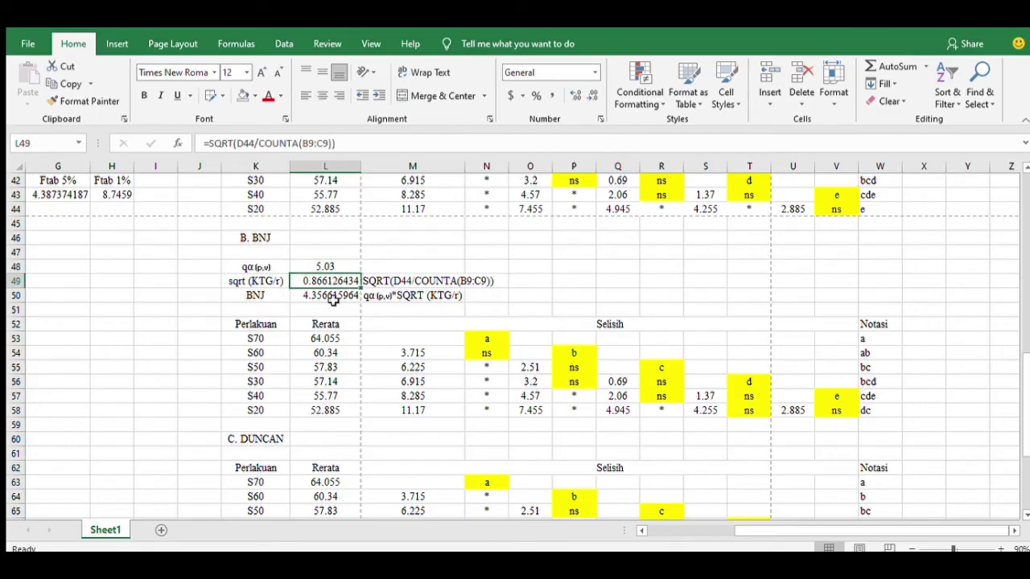
click(332, 296)
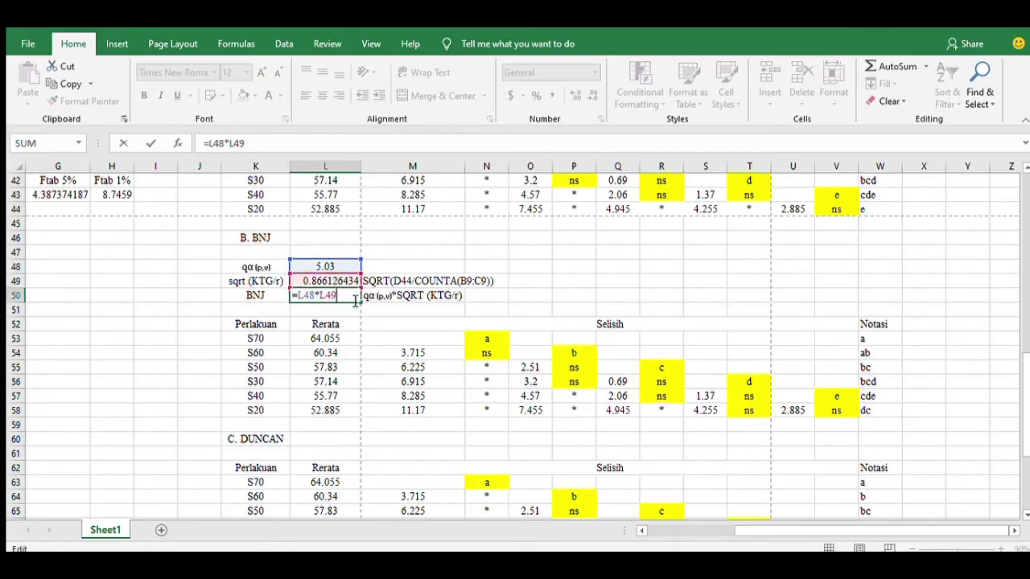
click(355, 304)
scroll(533, 352, down, 1)
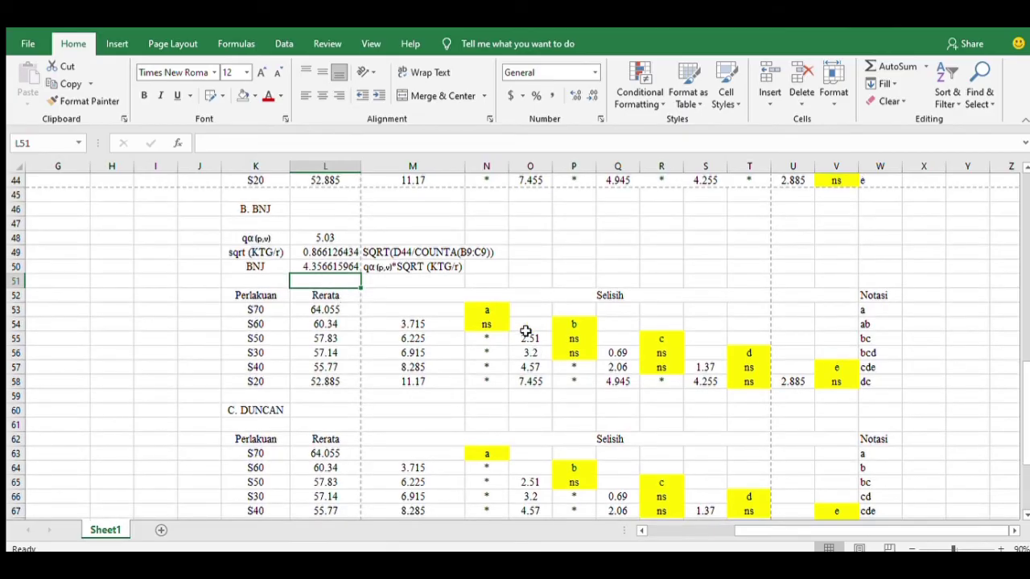
Step: Inspect the S60 difference formula =$L$53-L54 in M54 and check its BNJ significance mark in N54
scroll(802, 316, up, 1)
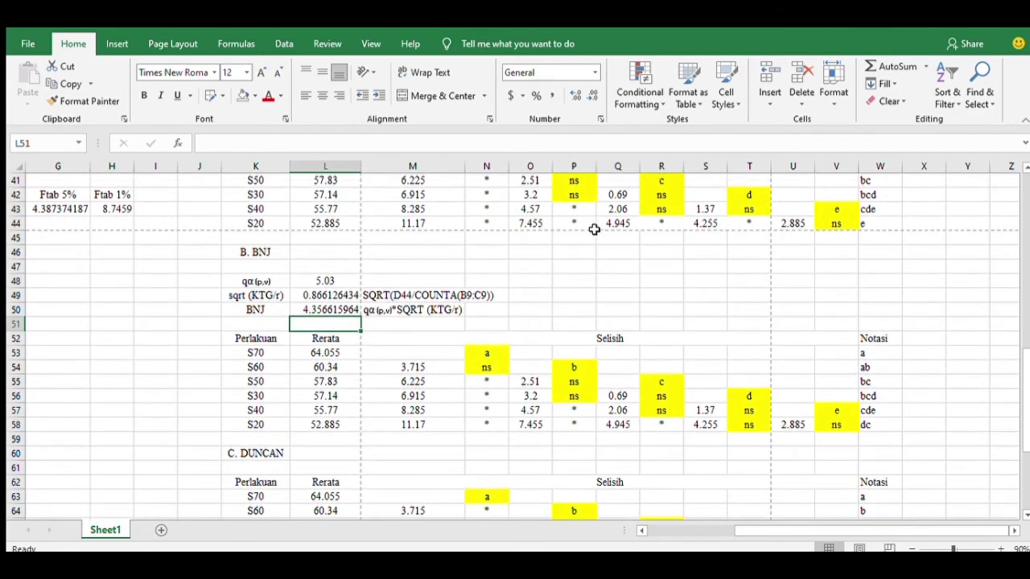
scroll(595, 230, up, 2)
scroll(609, 321, down, 2)
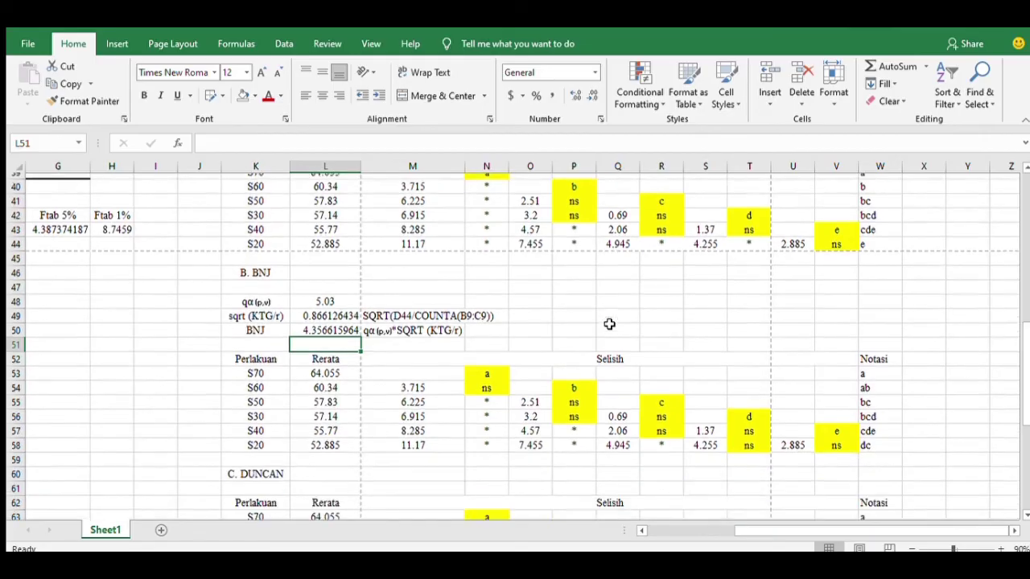
click(406, 378)
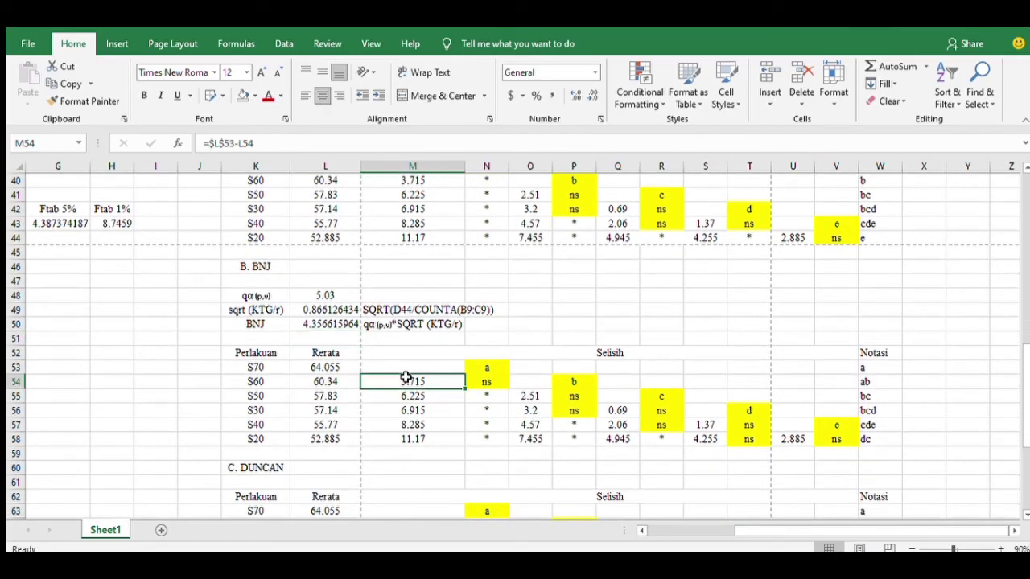
double_click(406, 378)
key(Return)
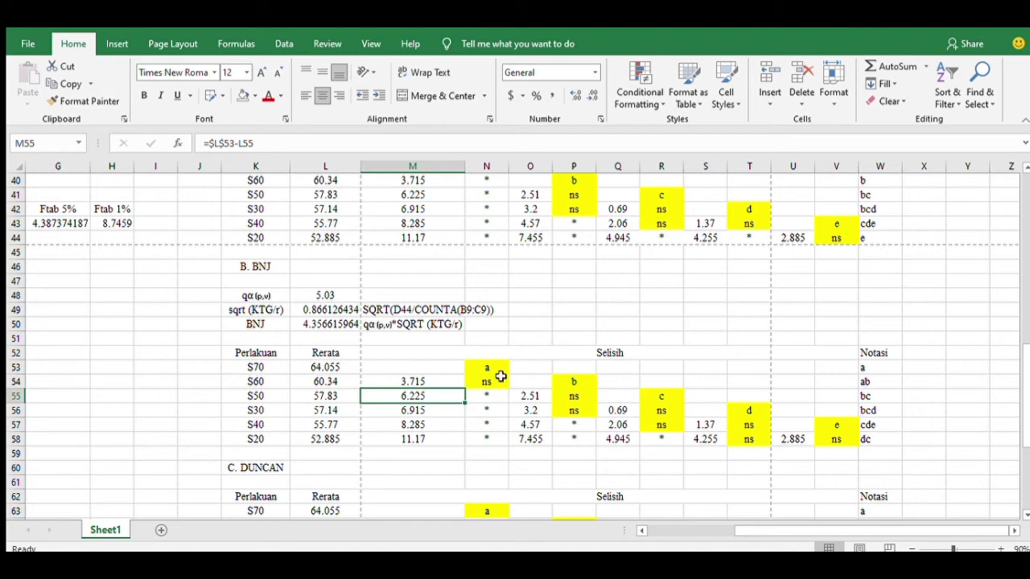
click(496, 383)
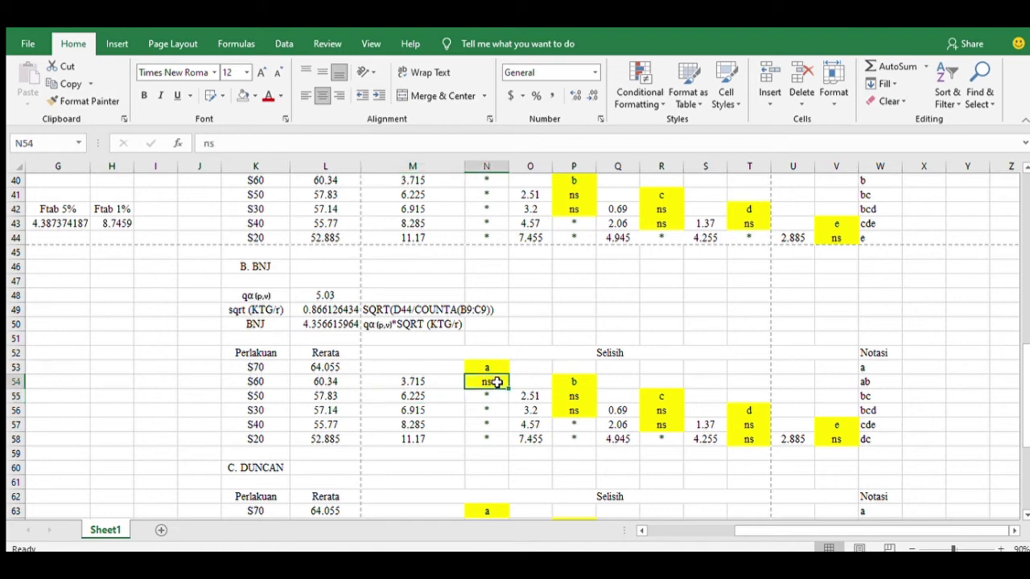
click(431, 383)
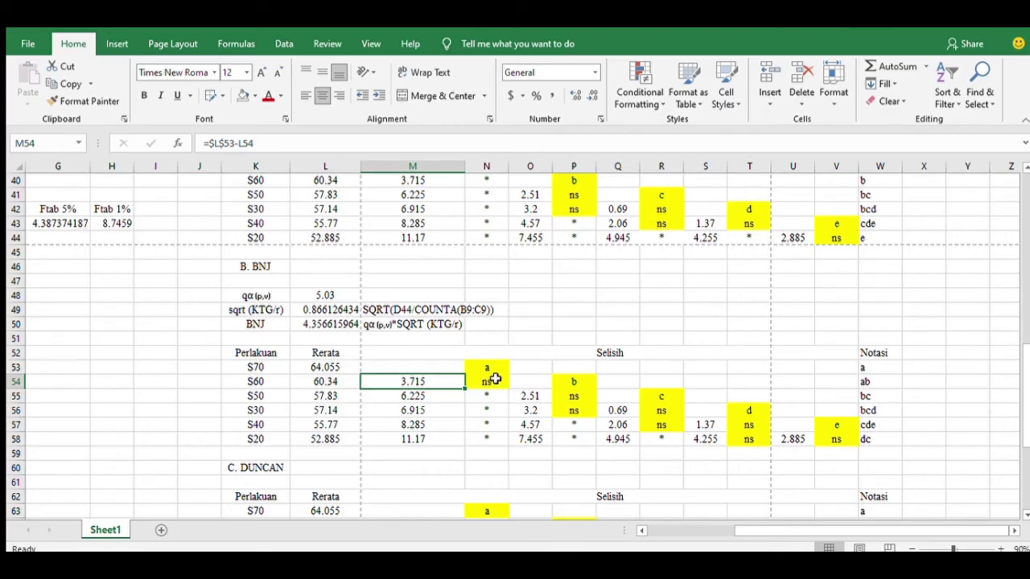
Step: Compare the BNJ table differences in columns O and Q with the BNJ value in L50 and check their significance marks
click(579, 399)
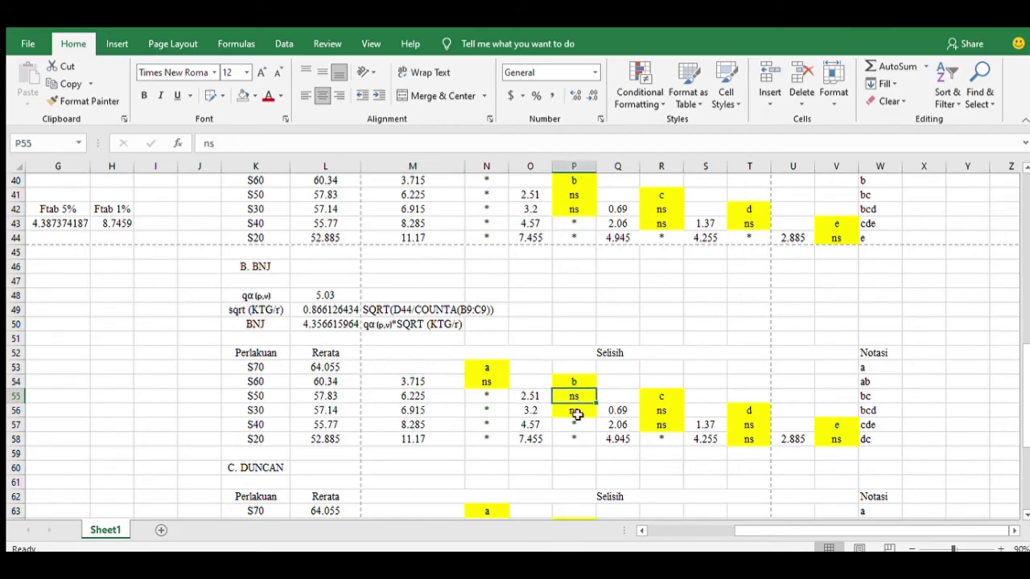
click(545, 424)
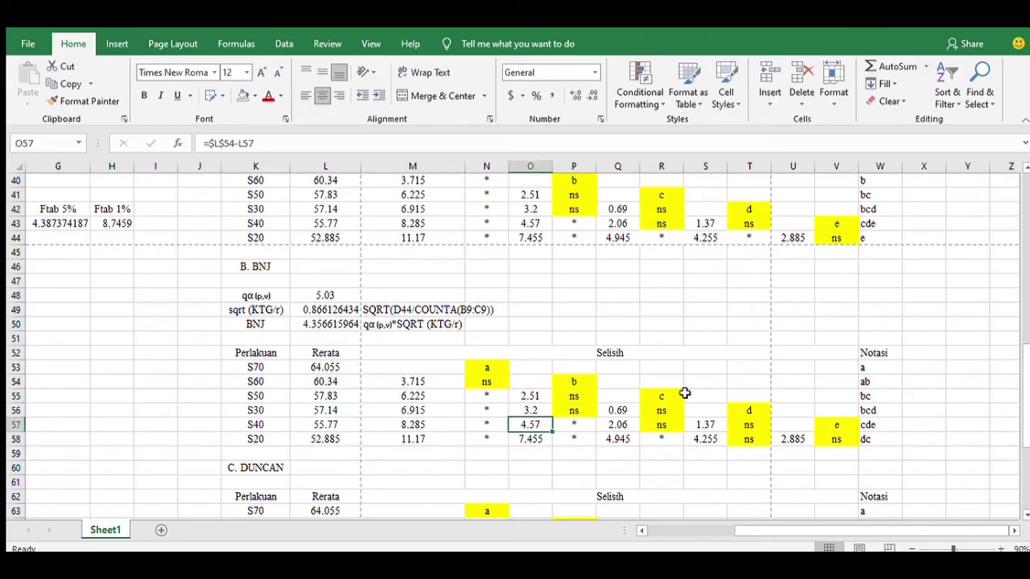
click(633, 409)
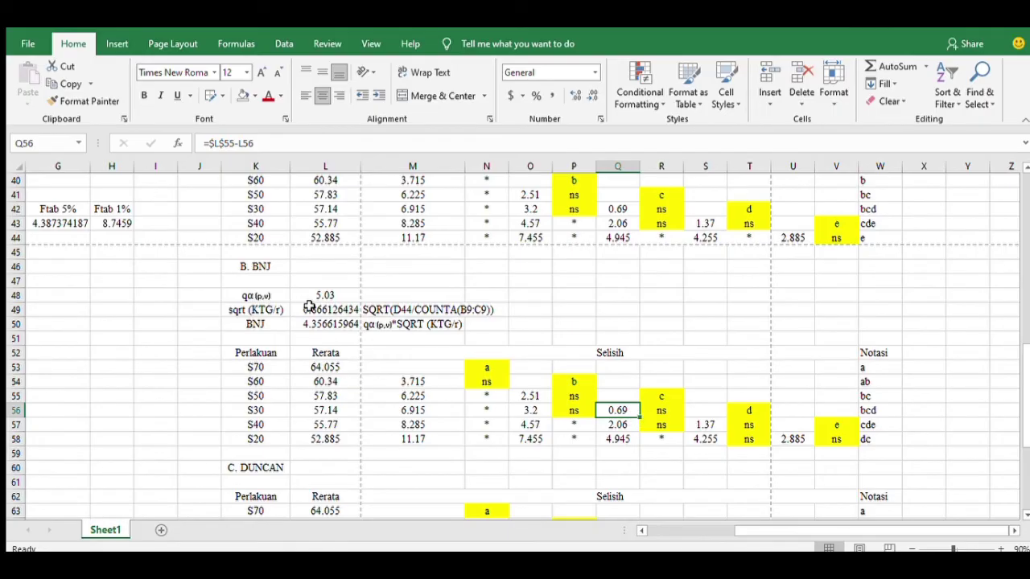
click(624, 426)
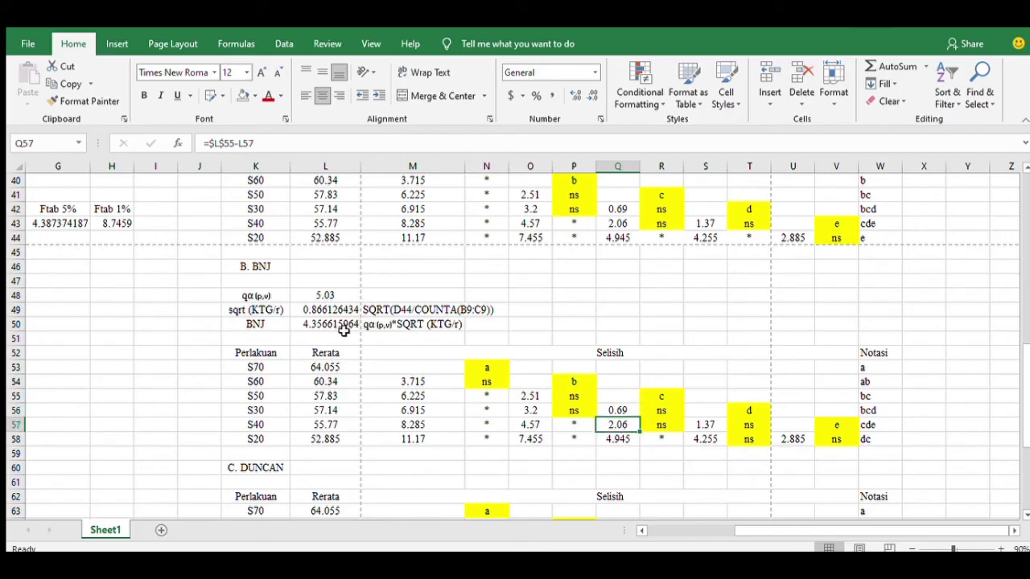
click(615, 439)
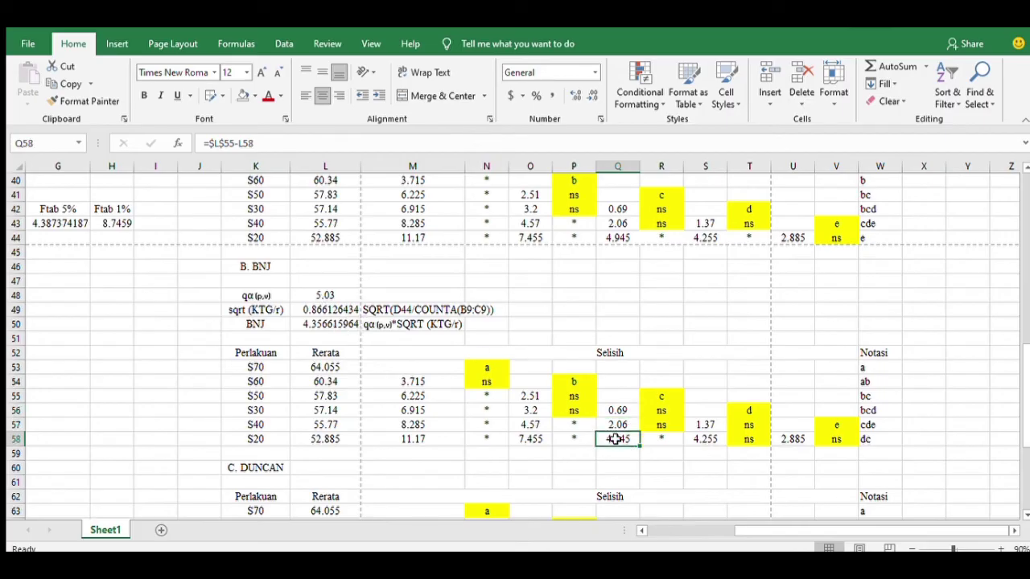
Step: Check the remaining BNJ differences in columns S and U and trace the row letters in rows 53 to 57 against their Notasi entries
click(721, 428)
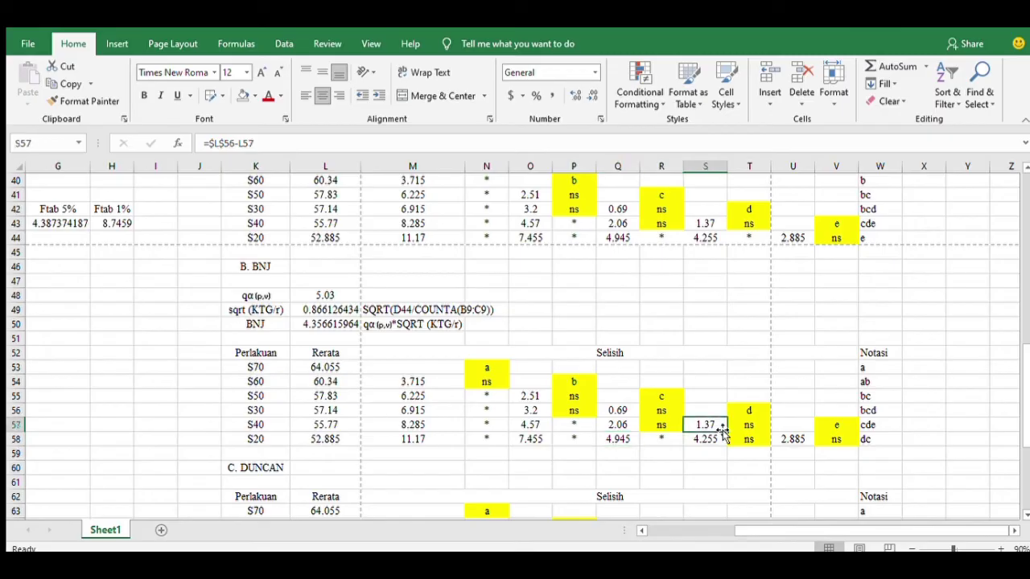
drag(715, 440, 790, 444)
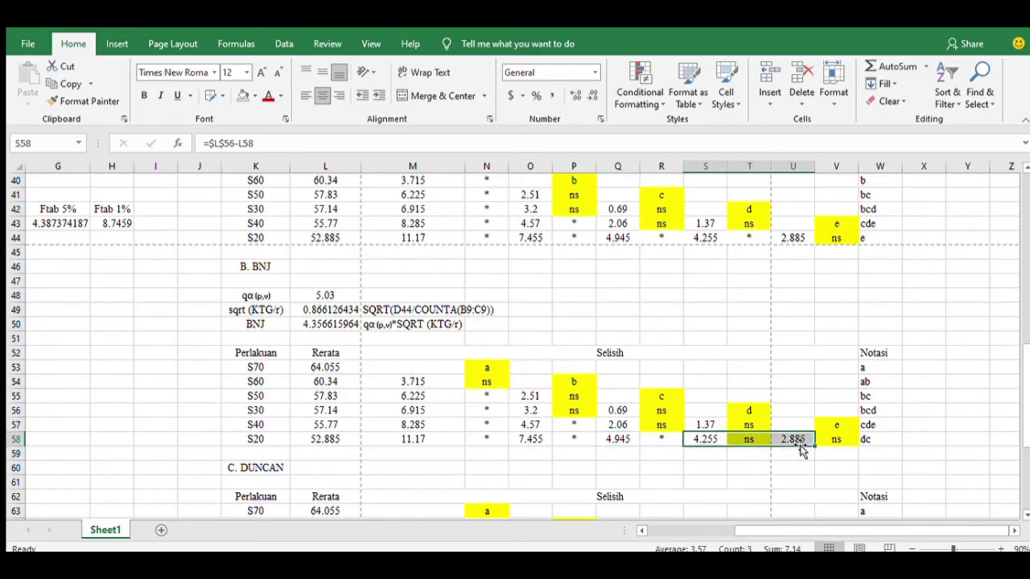
drag(489, 367, 805, 371)
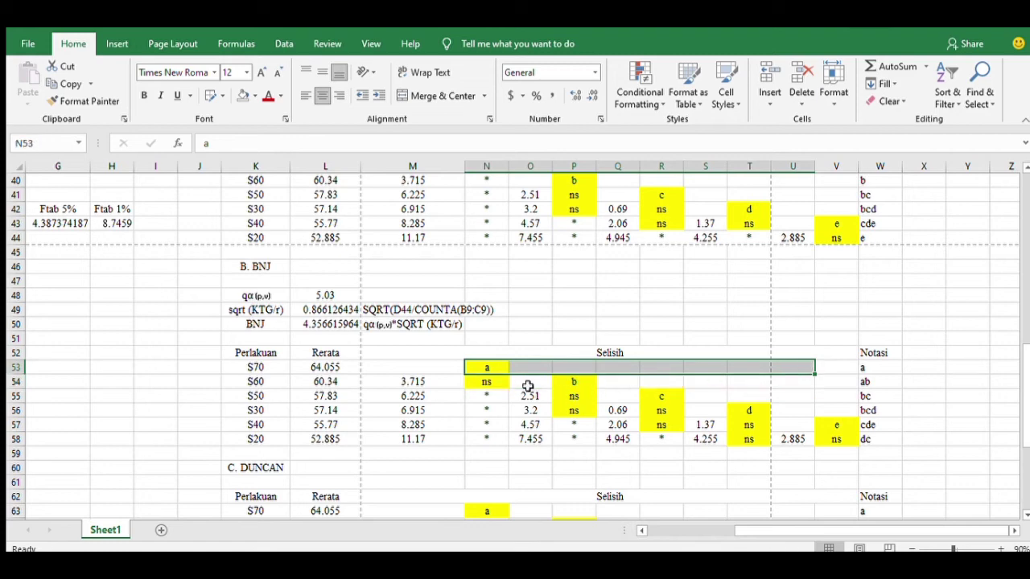
drag(494, 380, 664, 398)
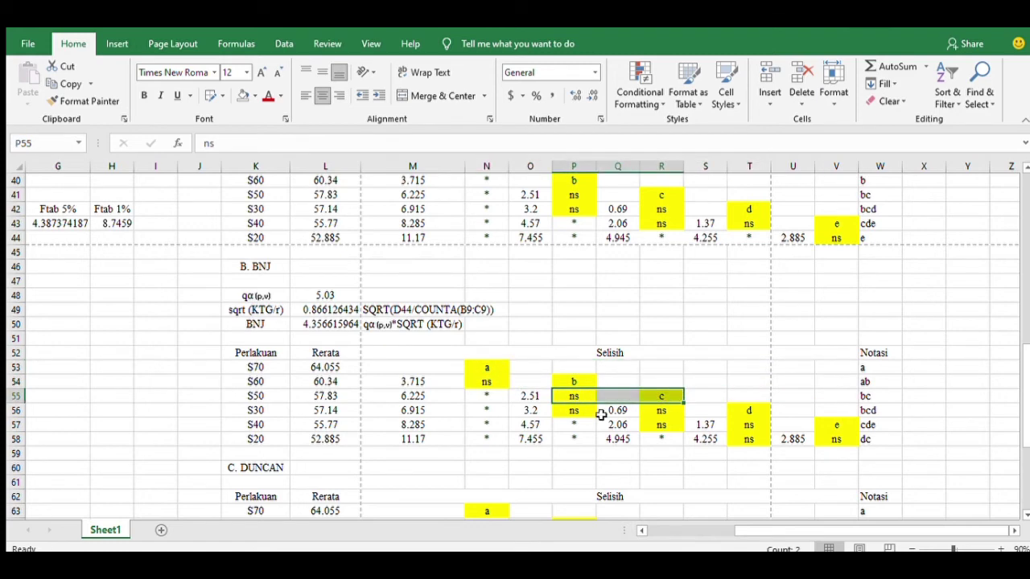
drag(572, 412, 752, 408)
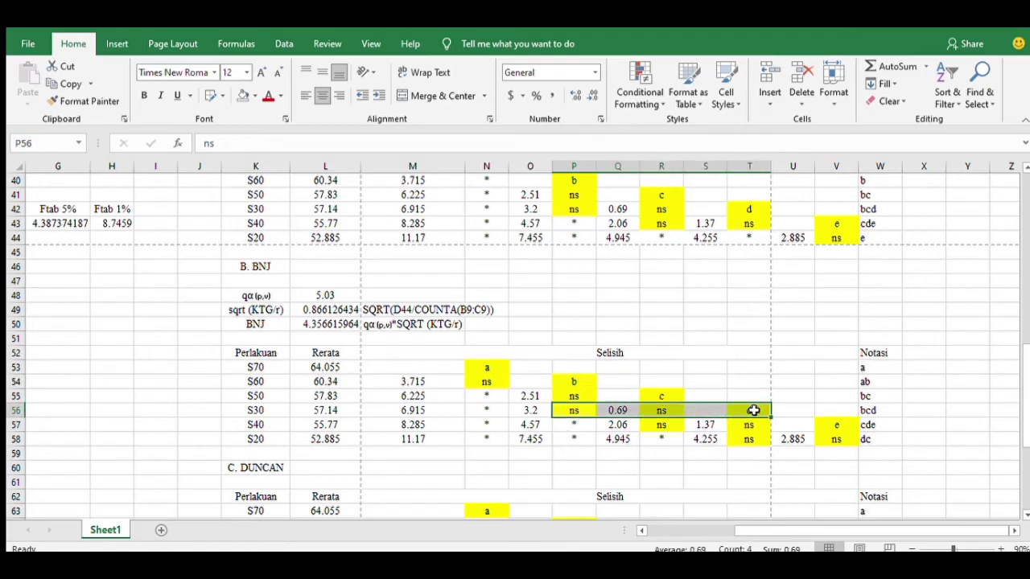
click(667, 424)
drag(677, 426, 850, 424)
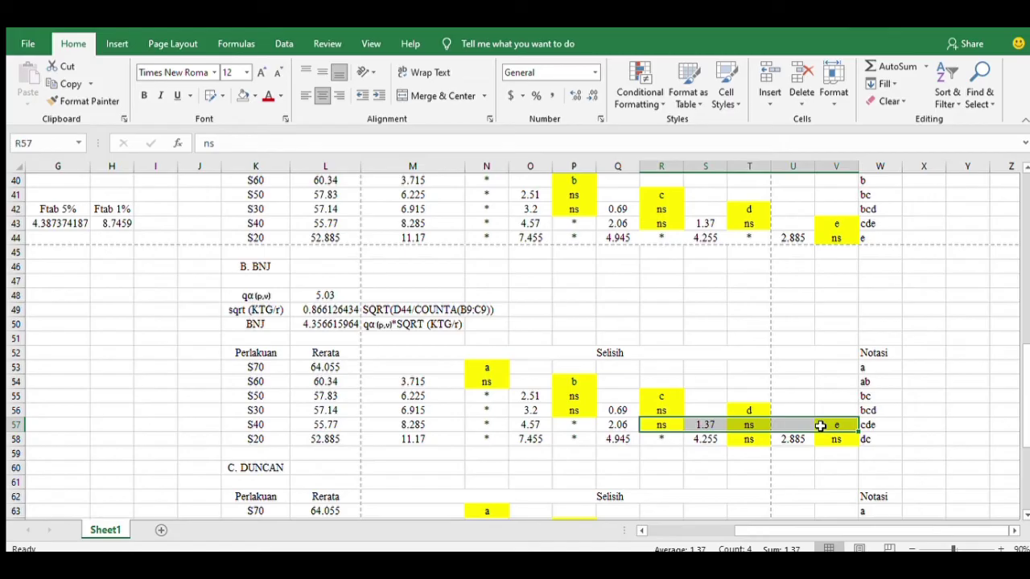
Step: Check the S20 row's letters in the BNJ table and correct its notation in W58 to de
drag(750, 442, 876, 442)
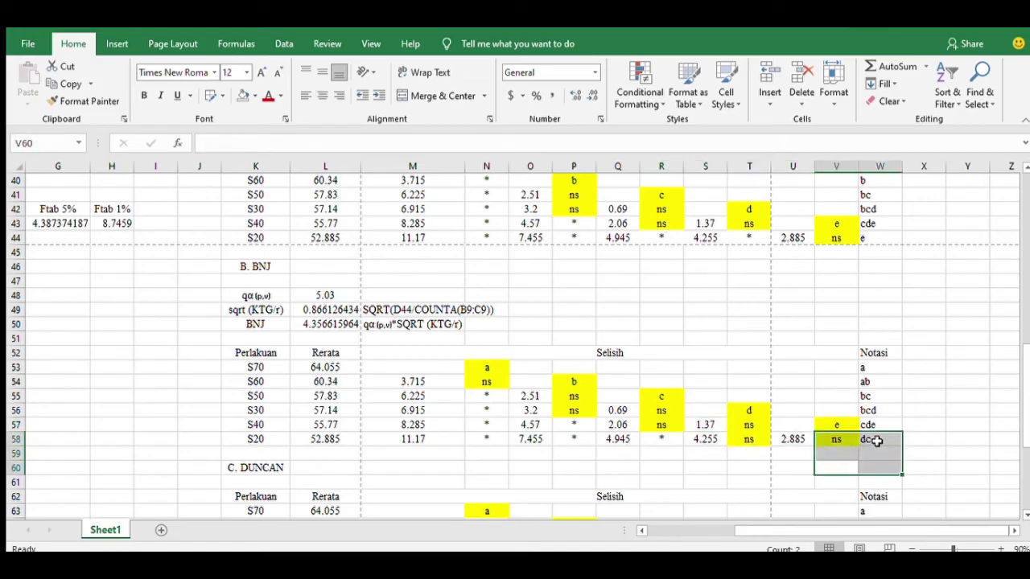
double_click(878, 442)
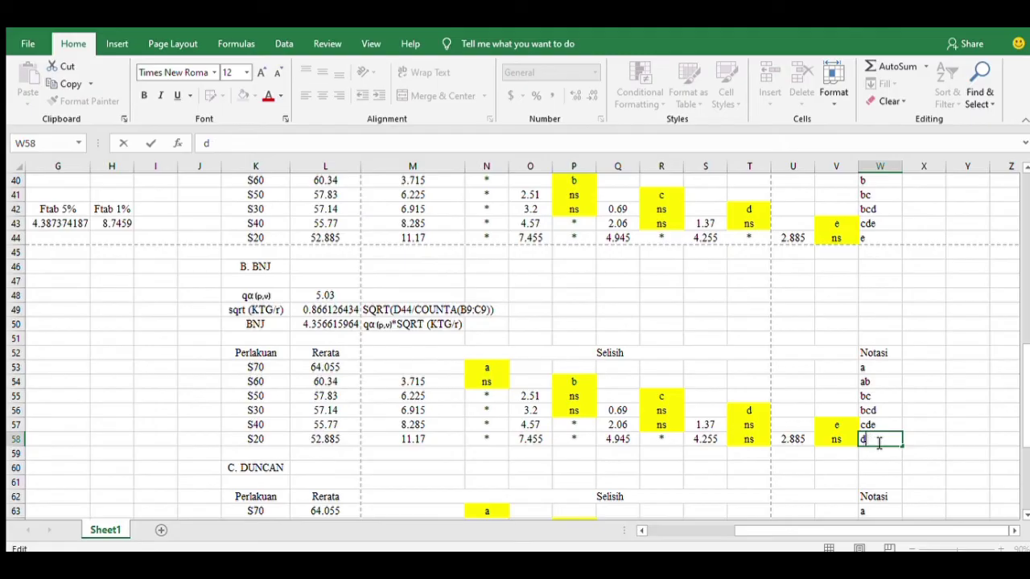
click(825, 442)
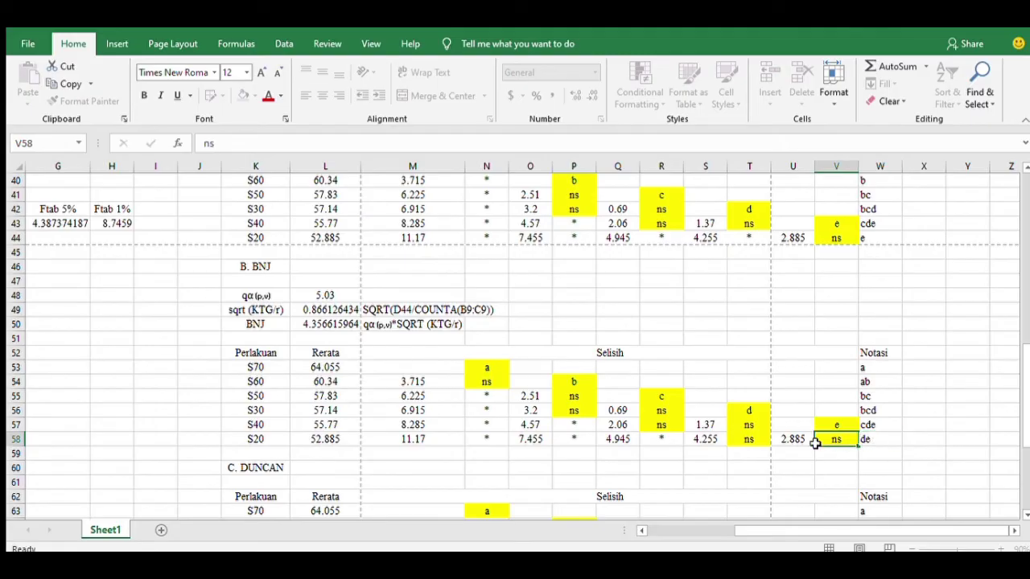
Step: Inspect the Duncan sy formula =SQRT(D44/COUNTA(B9:C9)) in L70 alongside its written form in M70, keeping it as is
scroll(814, 442, down, 3)
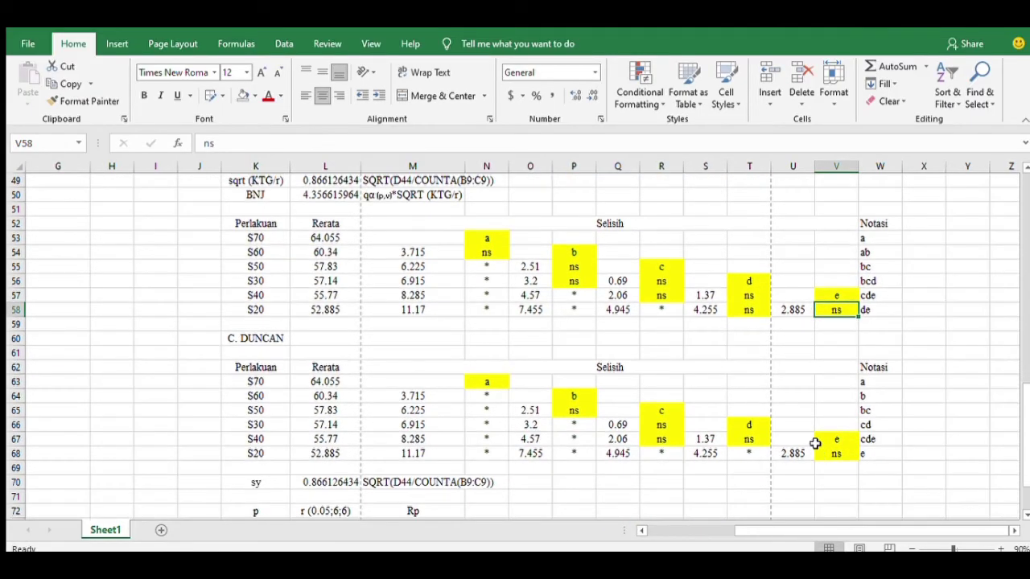
scroll(815, 443, down, 2)
scroll(814, 443, down, 1)
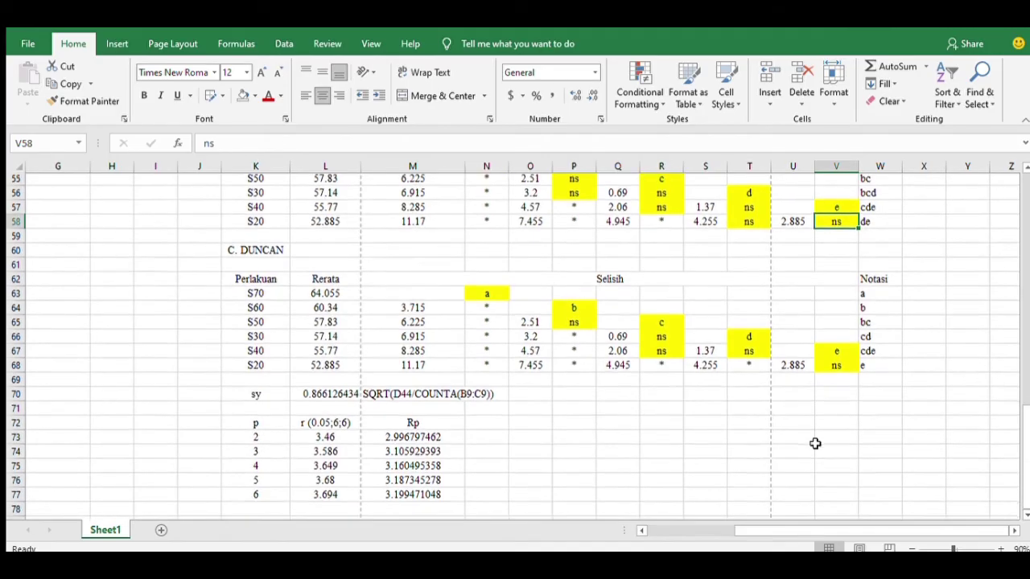
scroll(813, 444, down, 1)
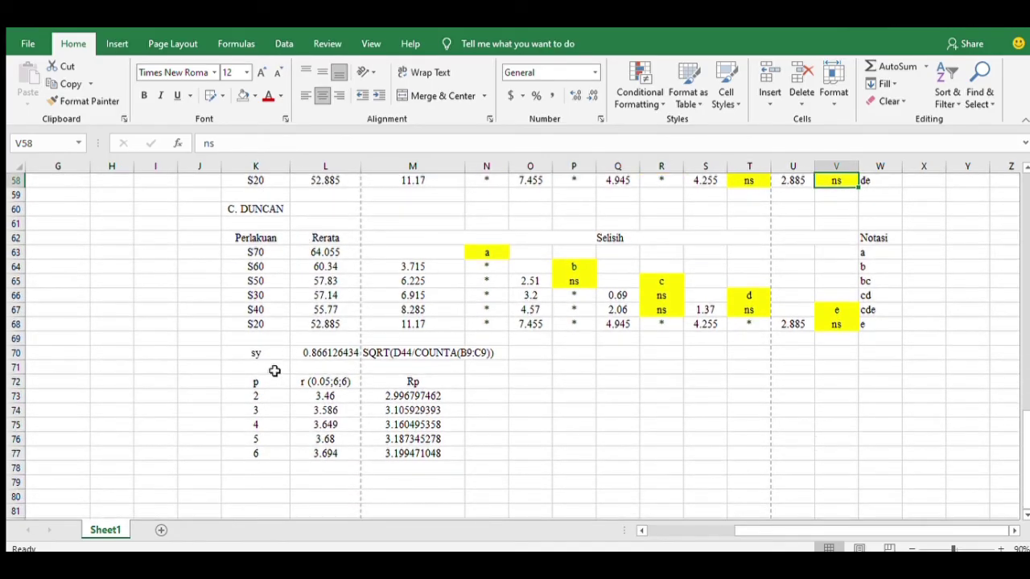
click(267, 368)
click(418, 352)
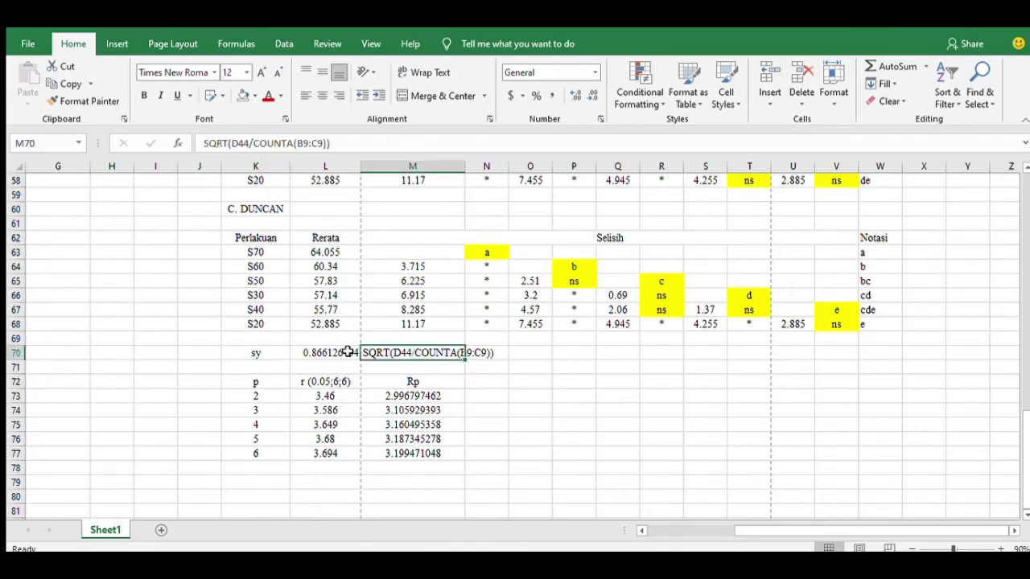
double_click(347, 352)
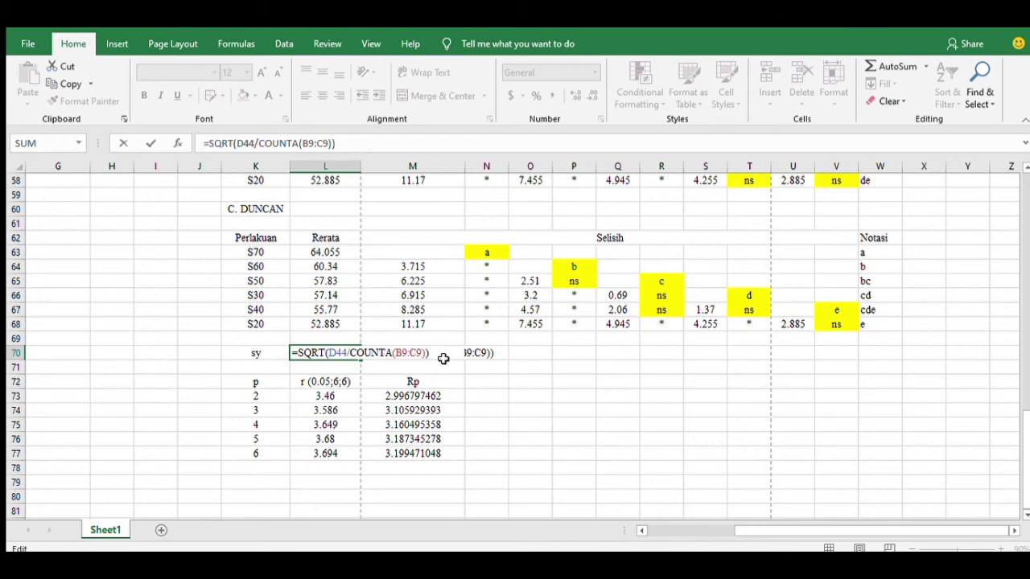
key(Return)
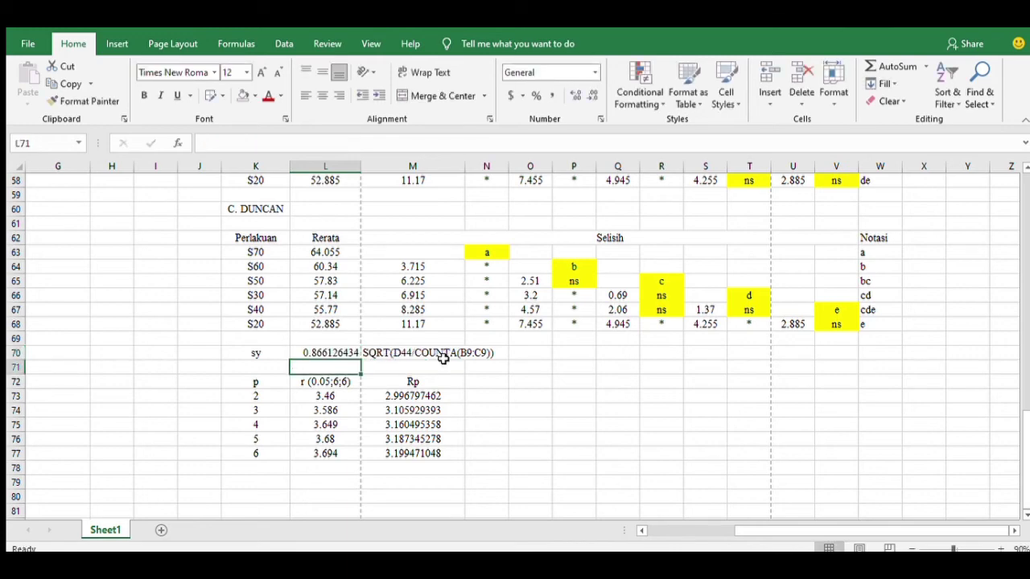
Step: Review the r (0.05;6;6) values in L73:L77 together with the Duncan difference table in rows 64 to 68
click(325, 382)
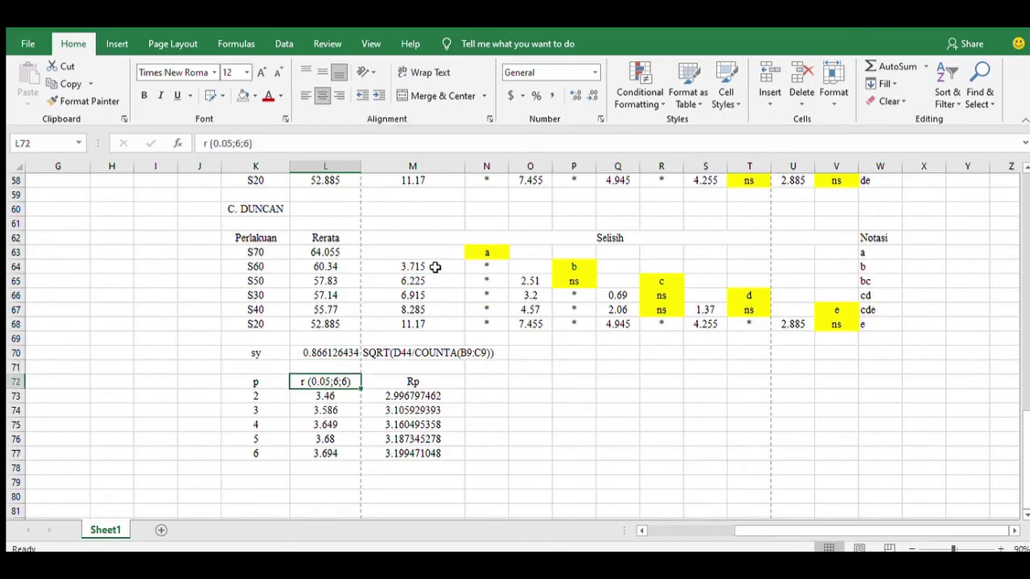
drag(432, 267, 707, 312)
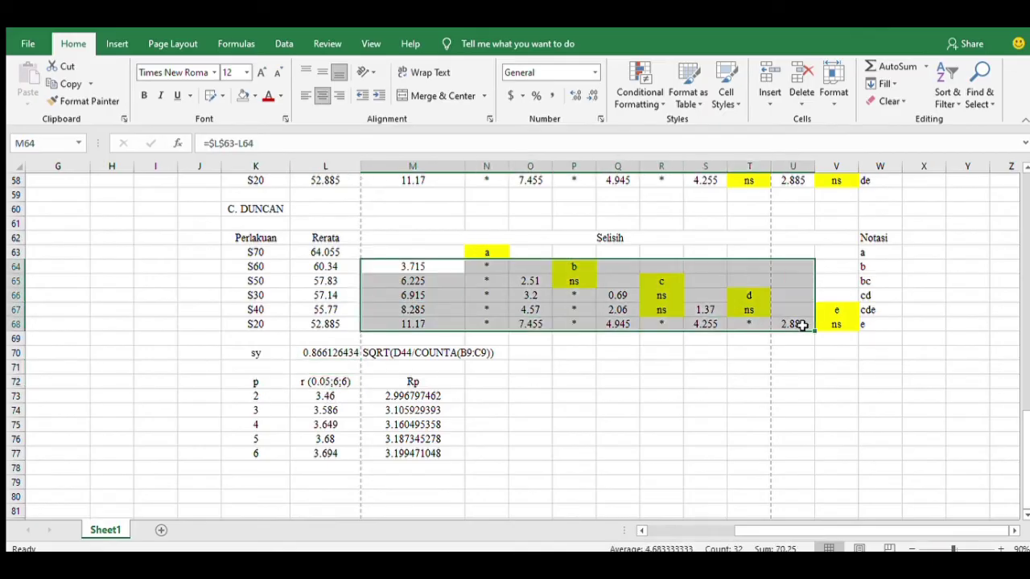
click(563, 309)
drag(341, 392, 335, 451)
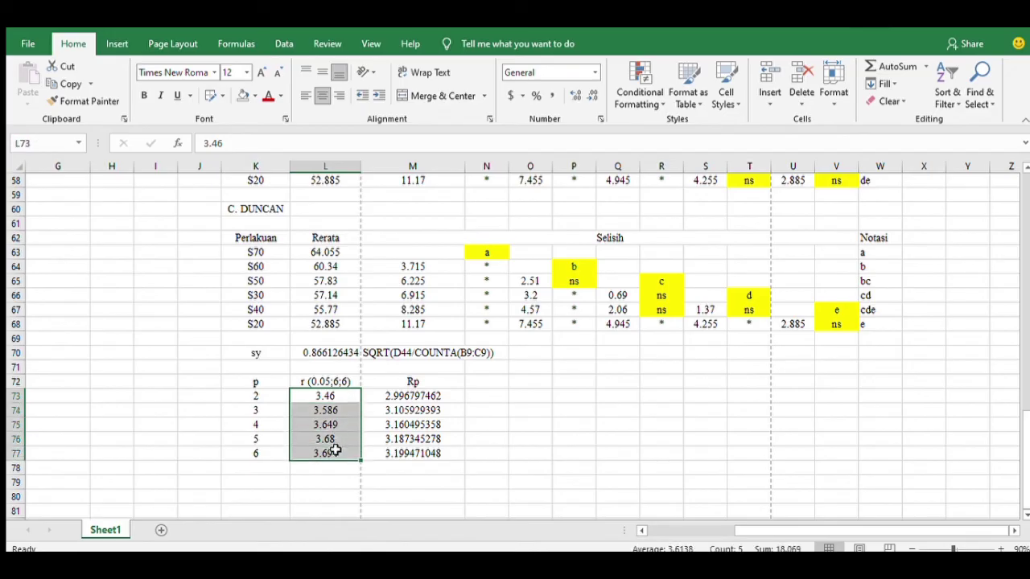
click(340, 380)
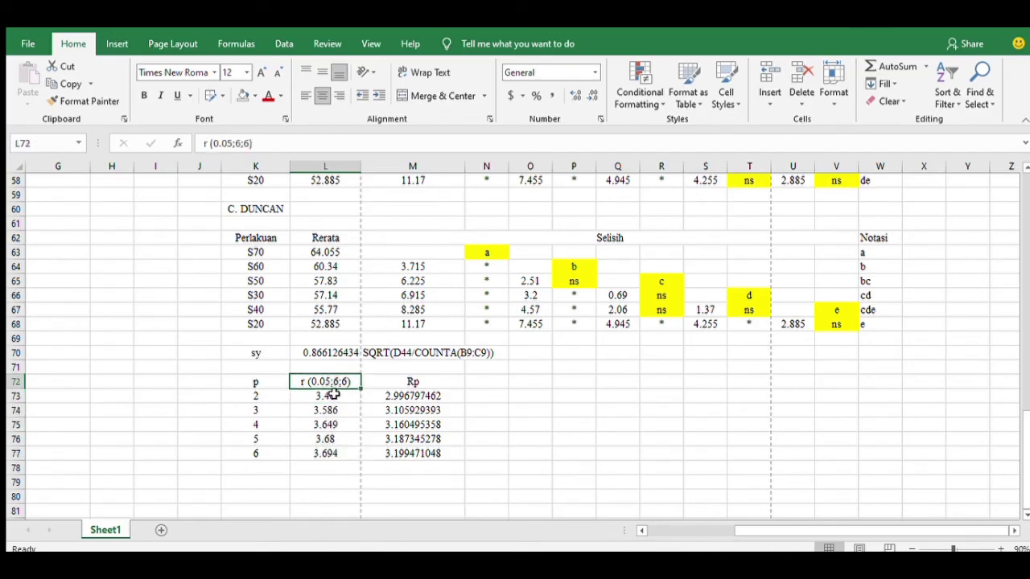
drag(336, 394, 334, 452)
click(333, 452)
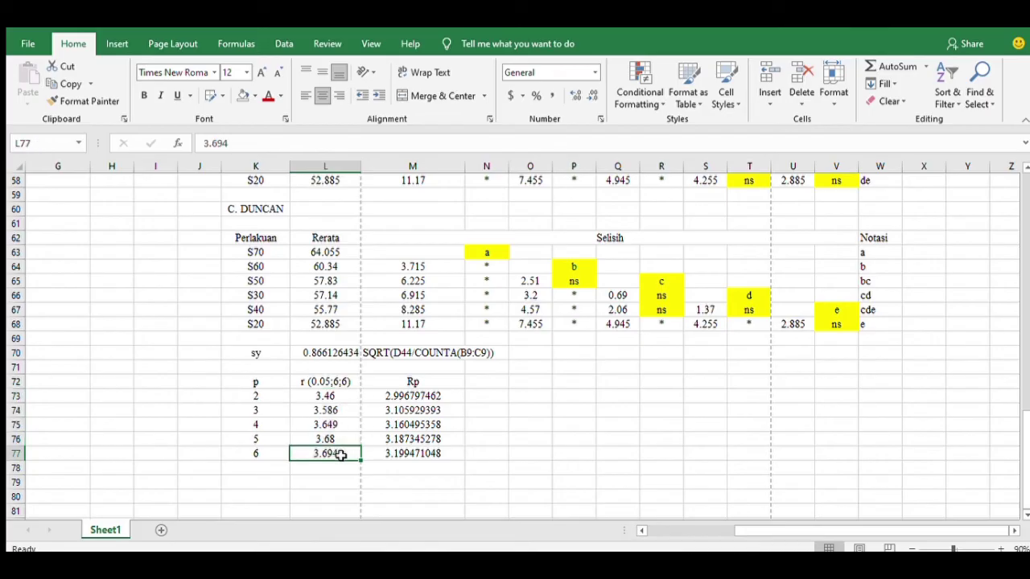
Step: Cycle the sy reference in the M73 Rp formula through its absolute and relative forms, ending on =L73*$L$70
click(444, 396)
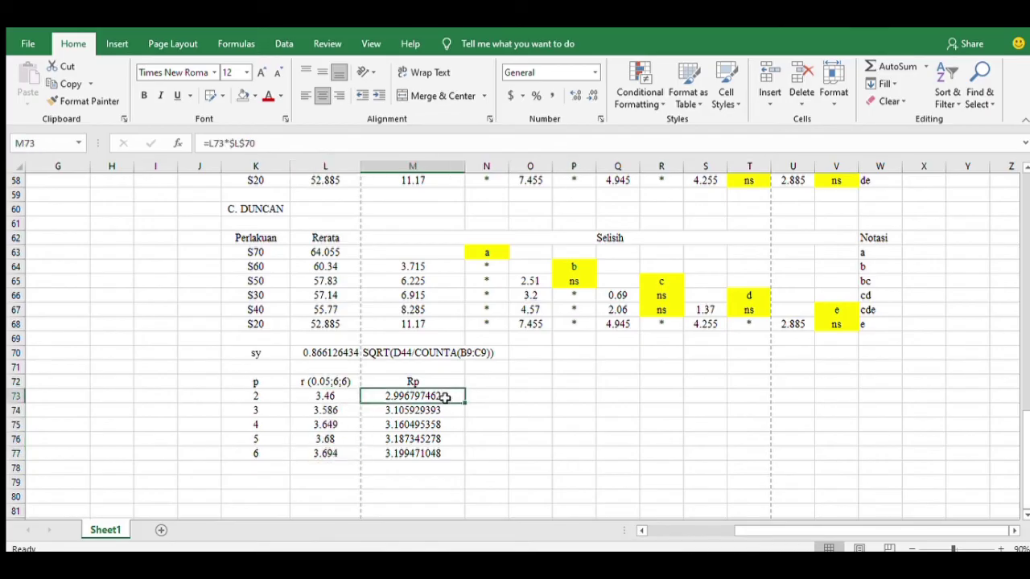
double_click(445, 395)
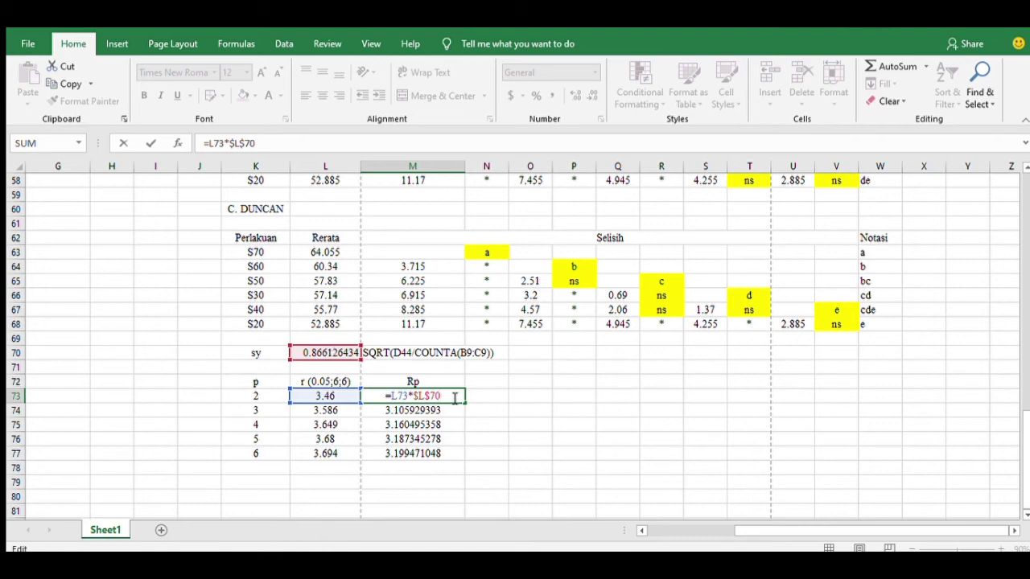
drag(444, 399, 415, 397)
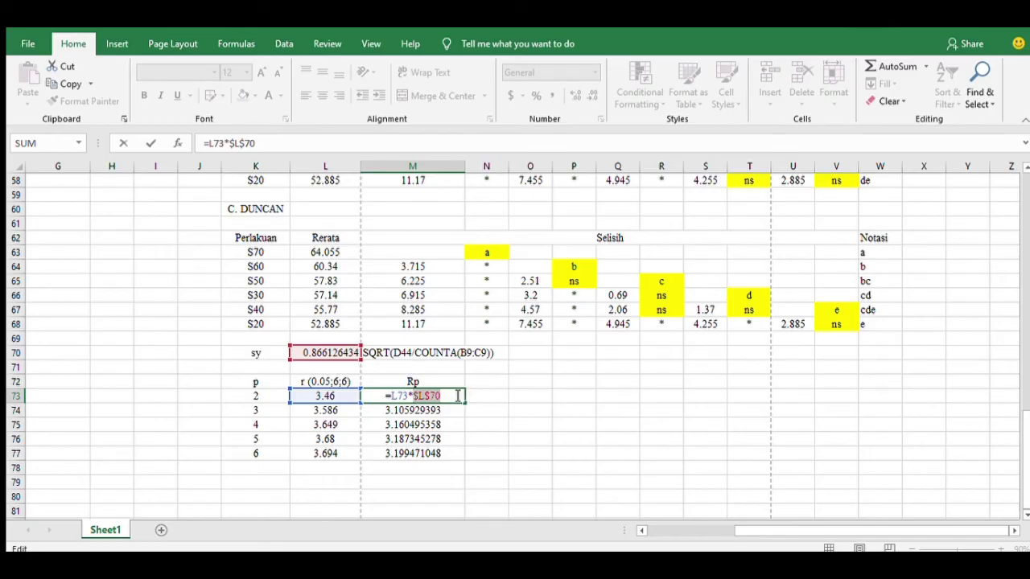
key(F4)
key(F4)
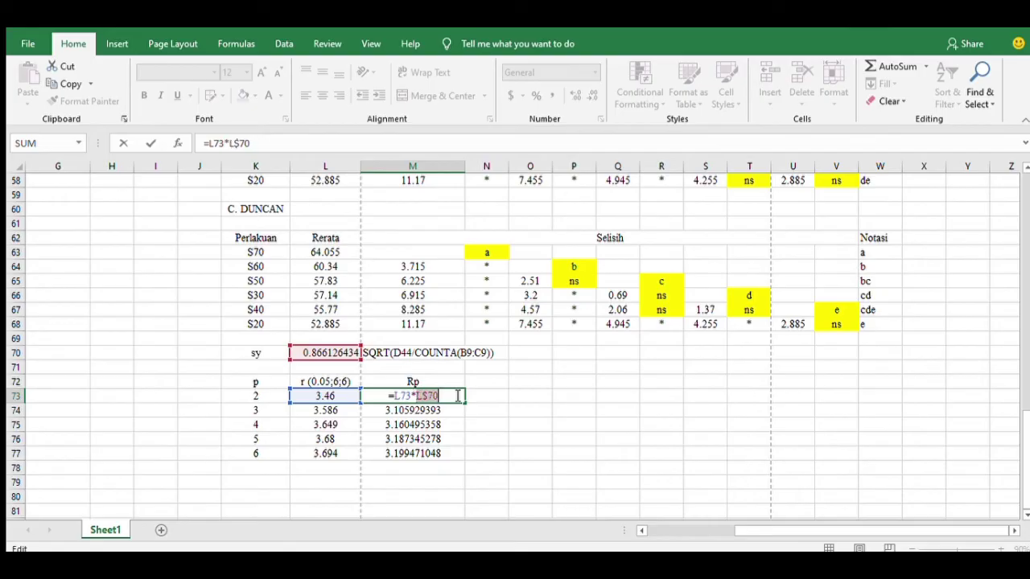
key(F4)
key(F4)
key(F4)
key(F4)
key(F4)
key(F4)
key(ctrl+Return)
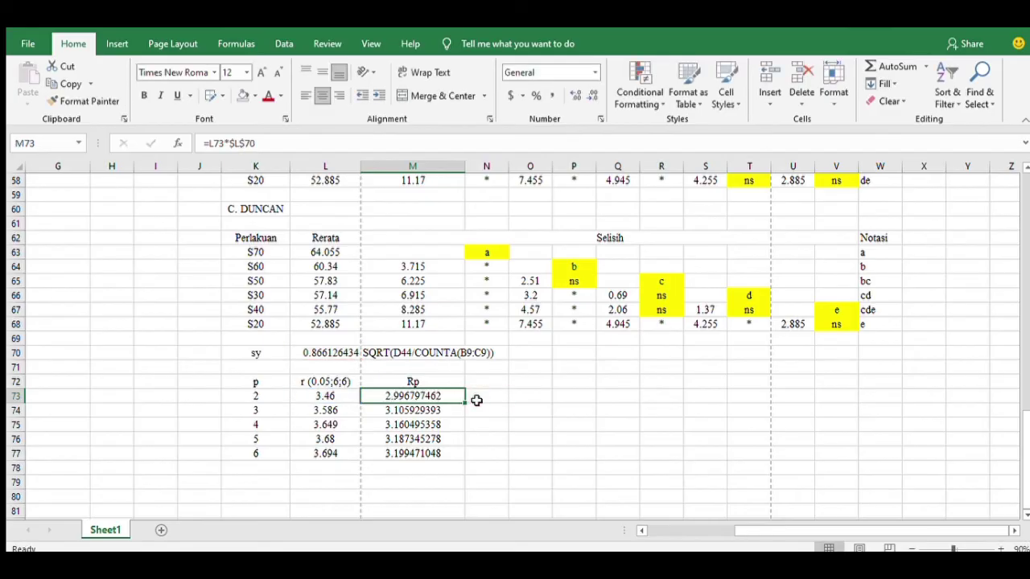
Step: Compare the Rp formulas =L73*$L$70 in M73 and =L74*$L$70 in M74, leaving both as they are
double_click(443, 395)
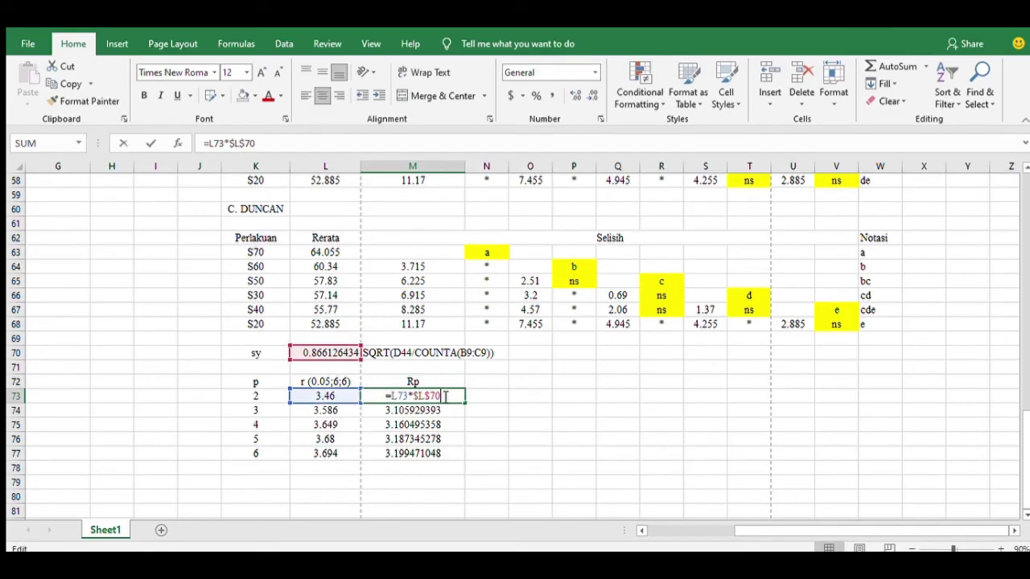
click(491, 394)
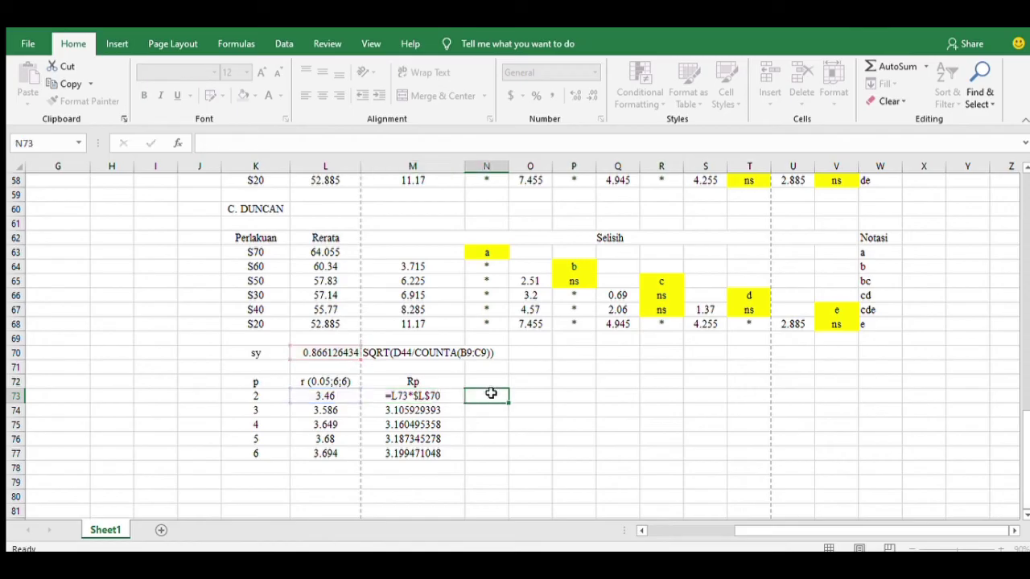
double_click(436, 415)
double_click(436, 415)
click(435, 413)
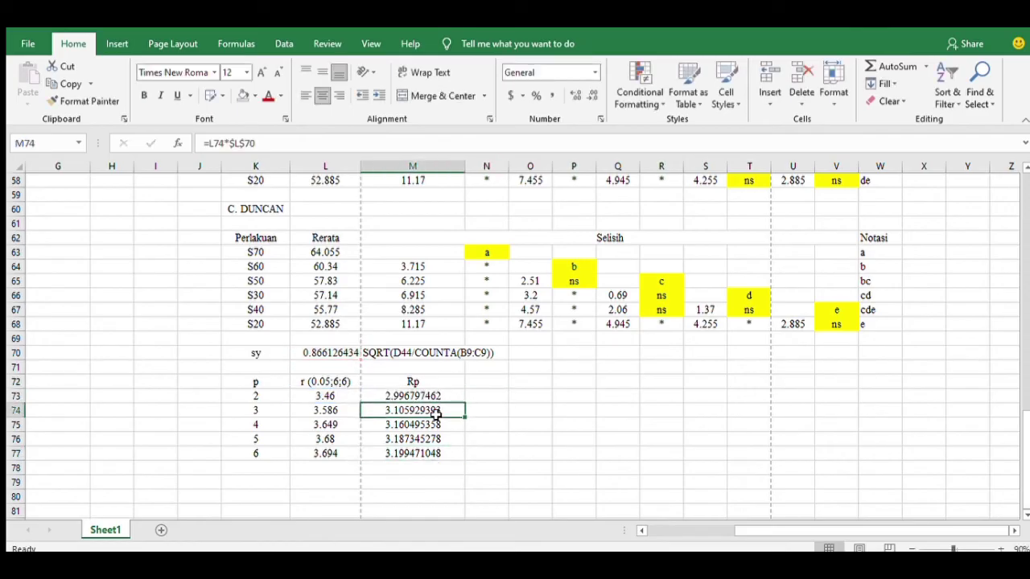
double_click(445, 413)
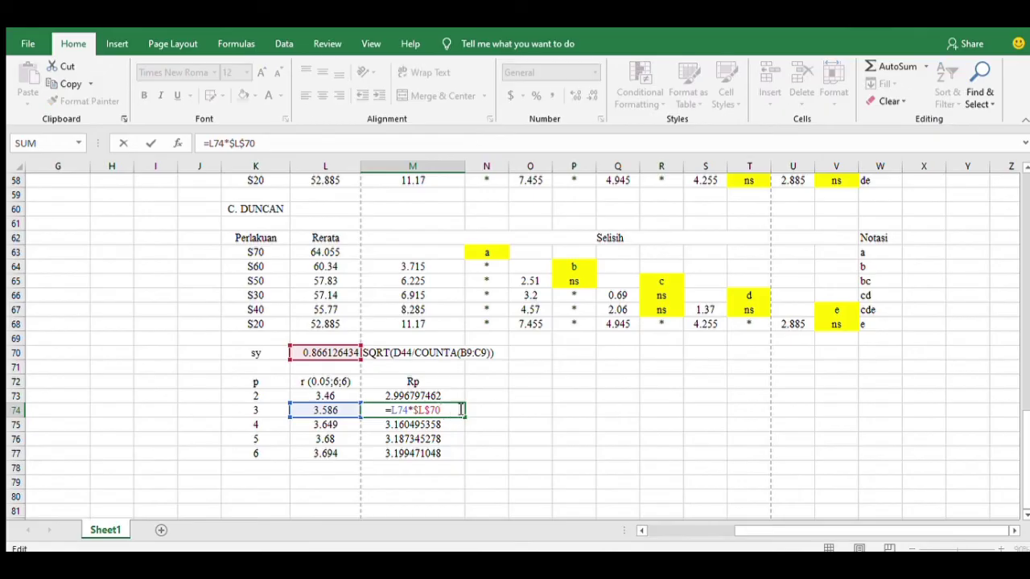
click(491, 395)
click(455, 383)
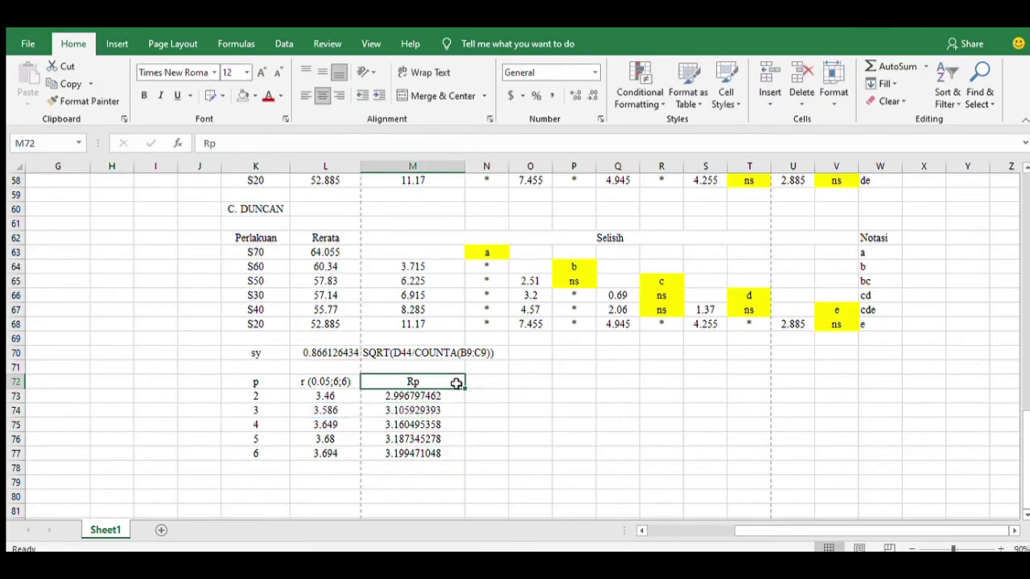
Step: Compare the Duncan differences in M64, O65, O66 and Q66 with the Rp values and check their significance marks
click(441, 265)
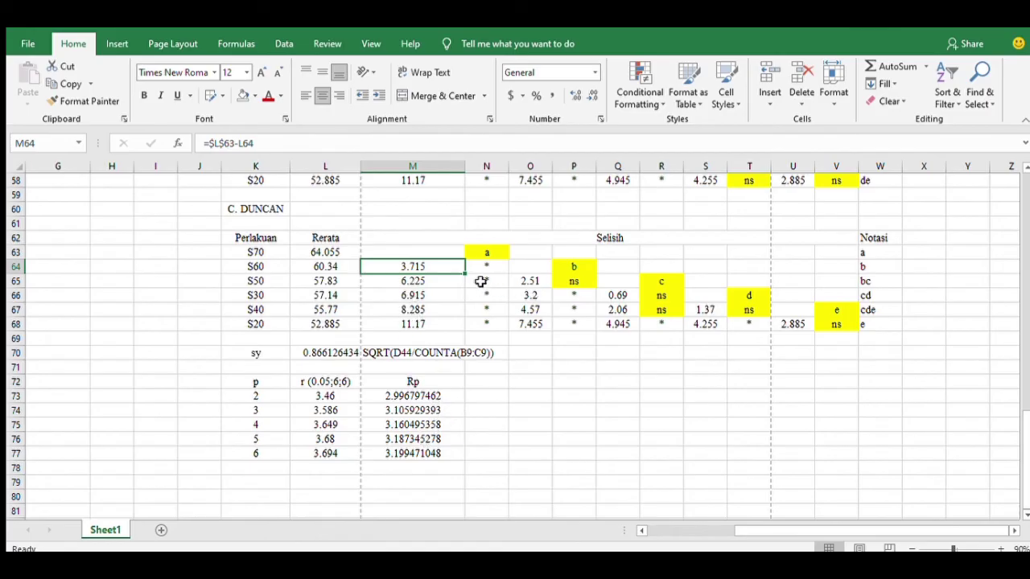
click(547, 279)
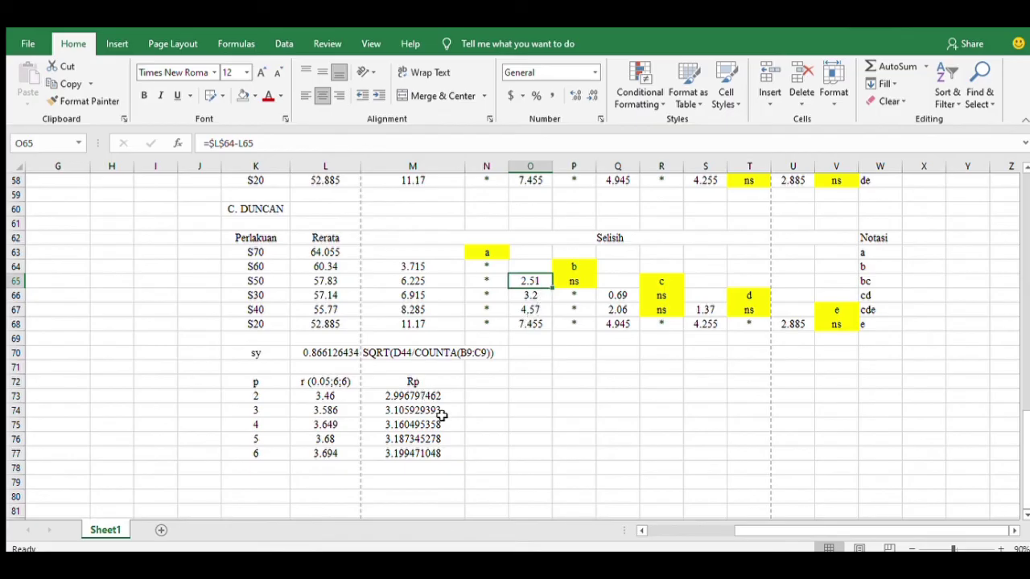
click(582, 281)
click(547, 295)
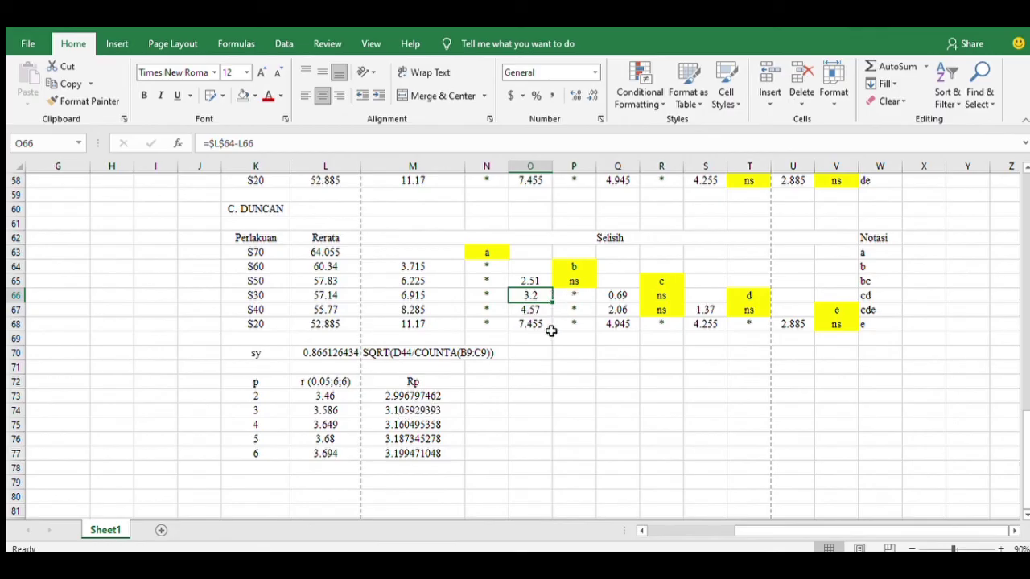
click(626, 299)
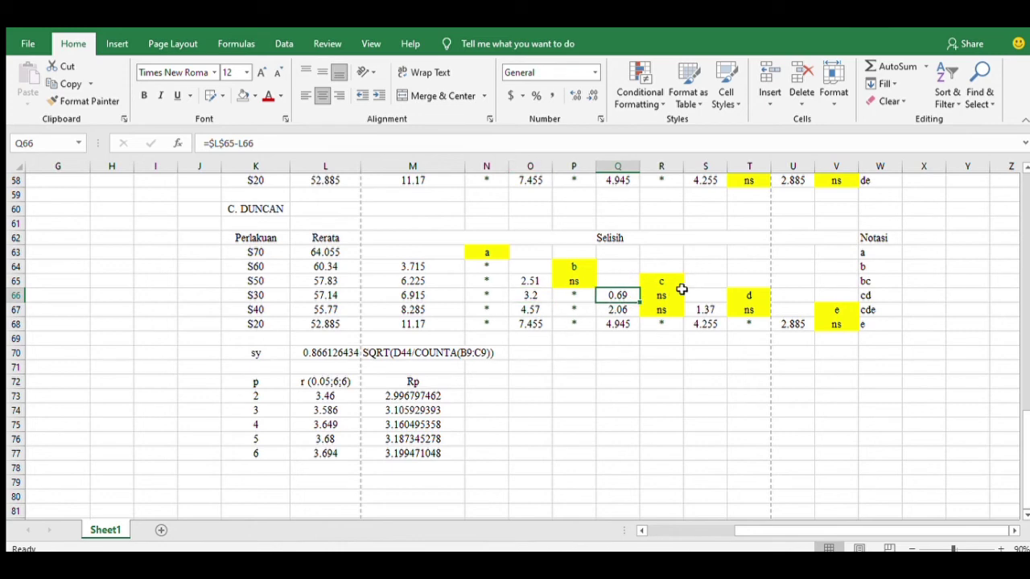
click(671, 297)
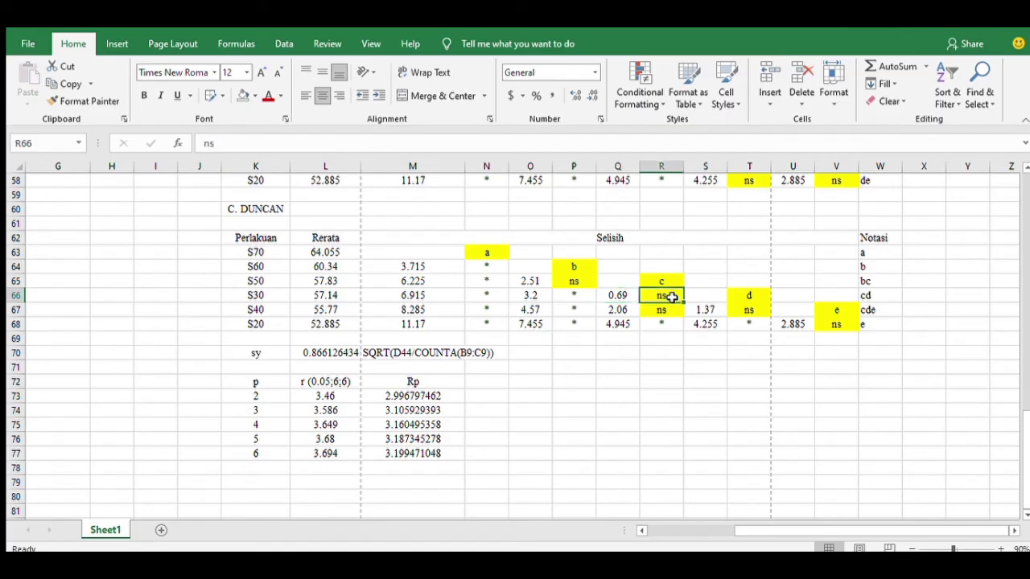
Step: Check the Duncan differences in Q67, Q68 and S67 against the Rp values, together with the marks in R68, T67 and V68
click(625, 312)
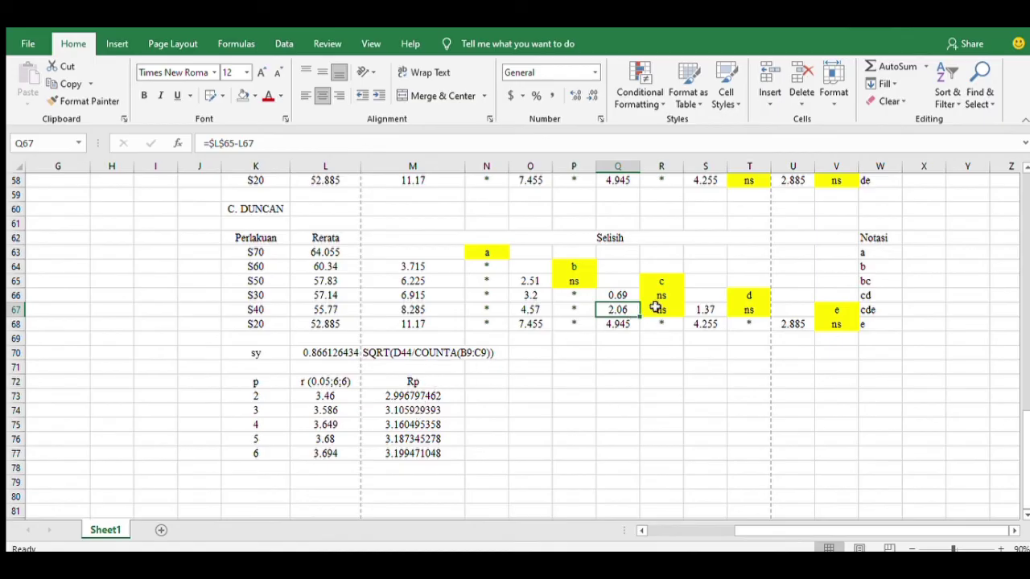
click(618, 325)
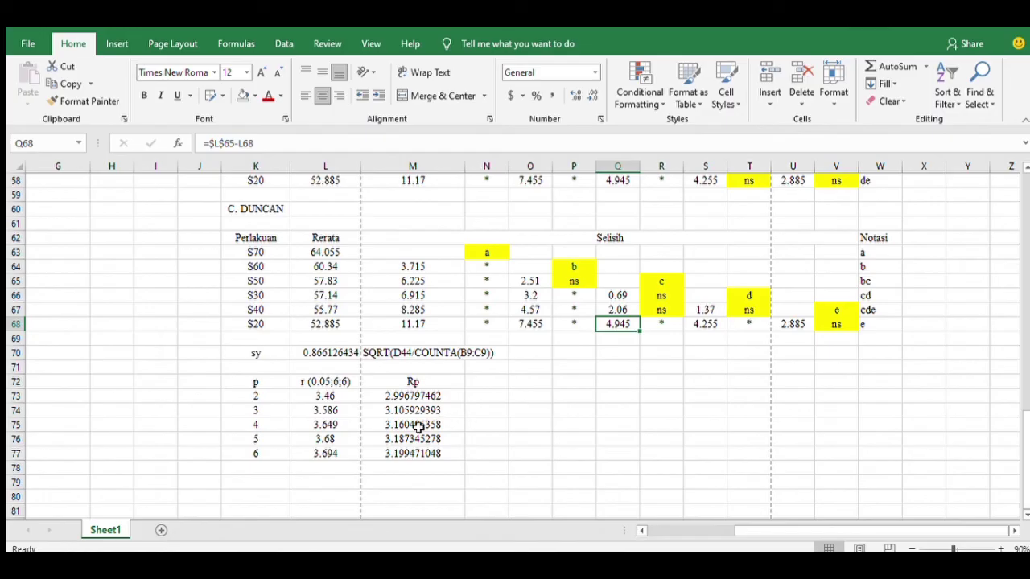
click(675, 326)
click(720, 313)
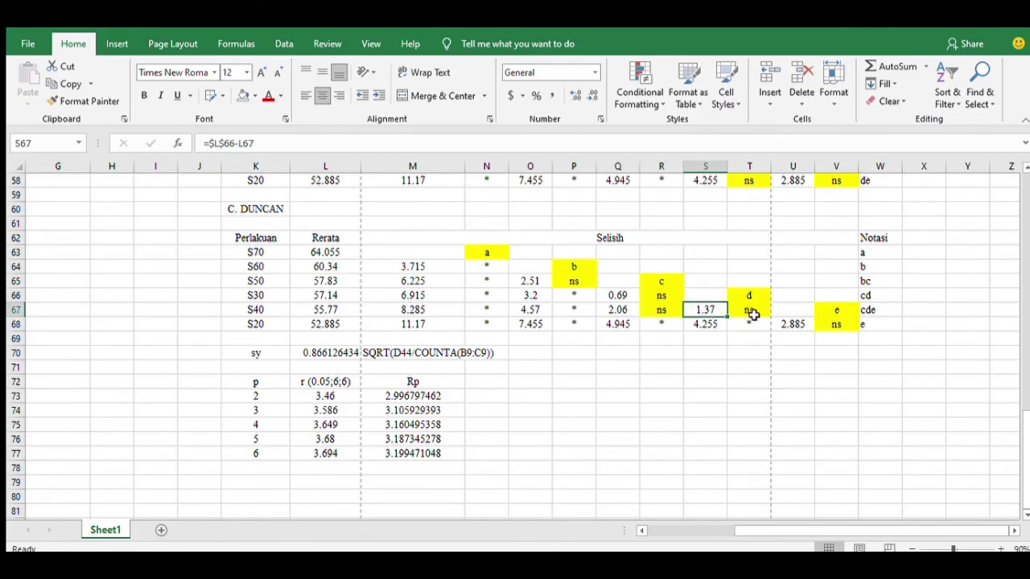
click(752, 313)
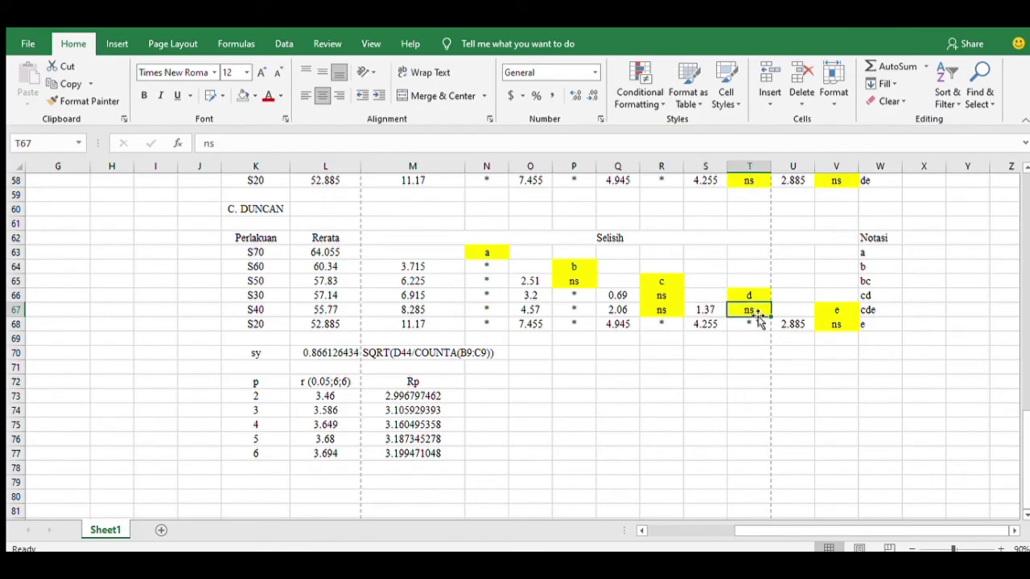
click(834, 323)
Step: Trace the highlighted letters and ns marks across rows 63 to 68 to verify each Duncan treatment's letter notation
drag(486, 252, 785, 253)
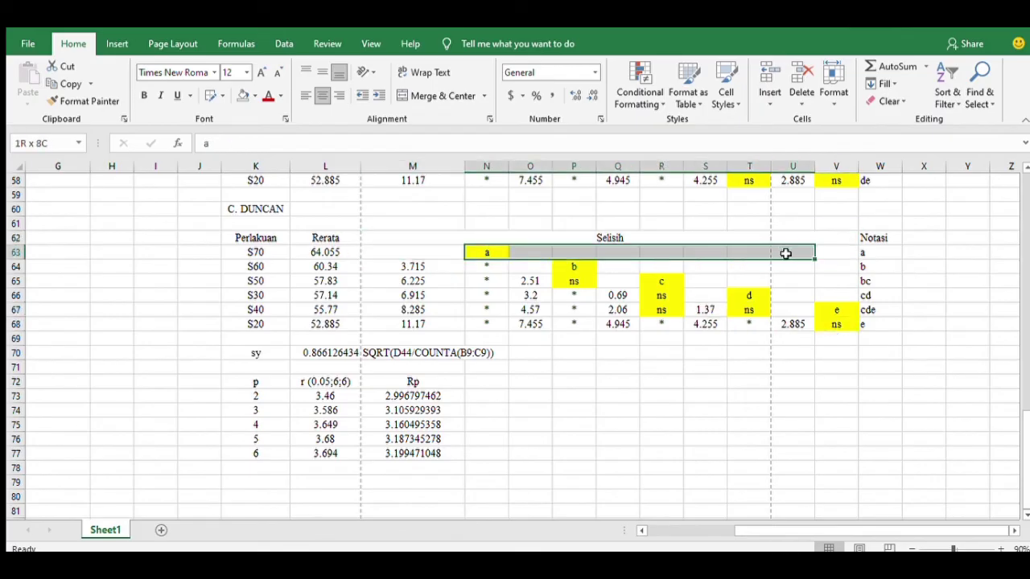
click(574, 266)
drag(585, 280, 647, 287)
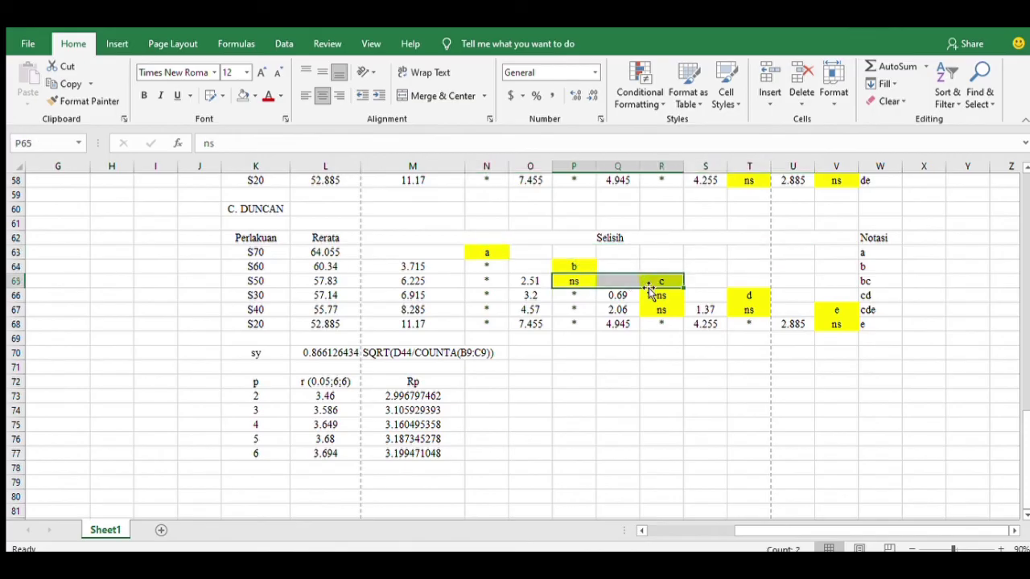
click(652, 296)
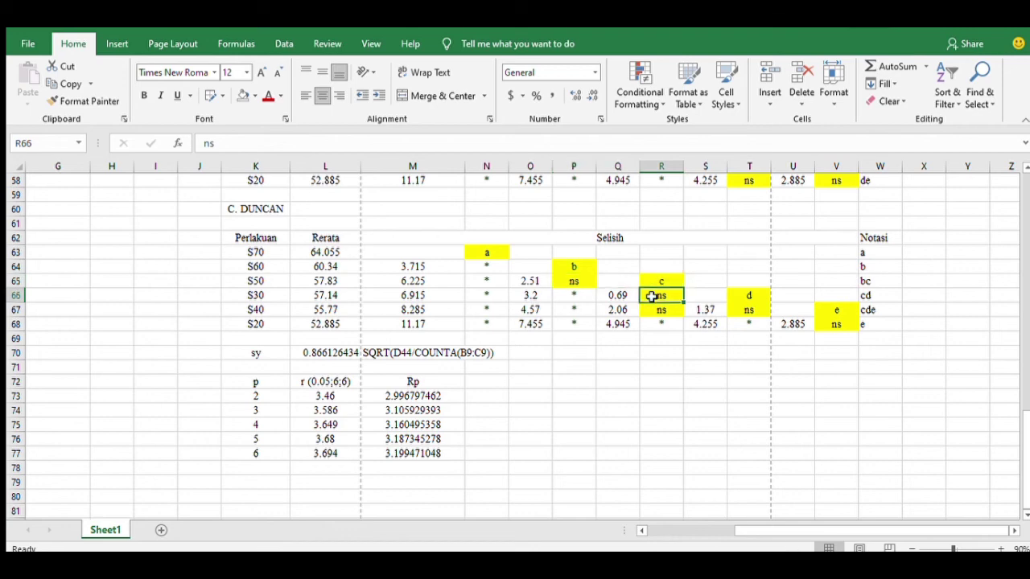
drag(652, 296, 735, 293)
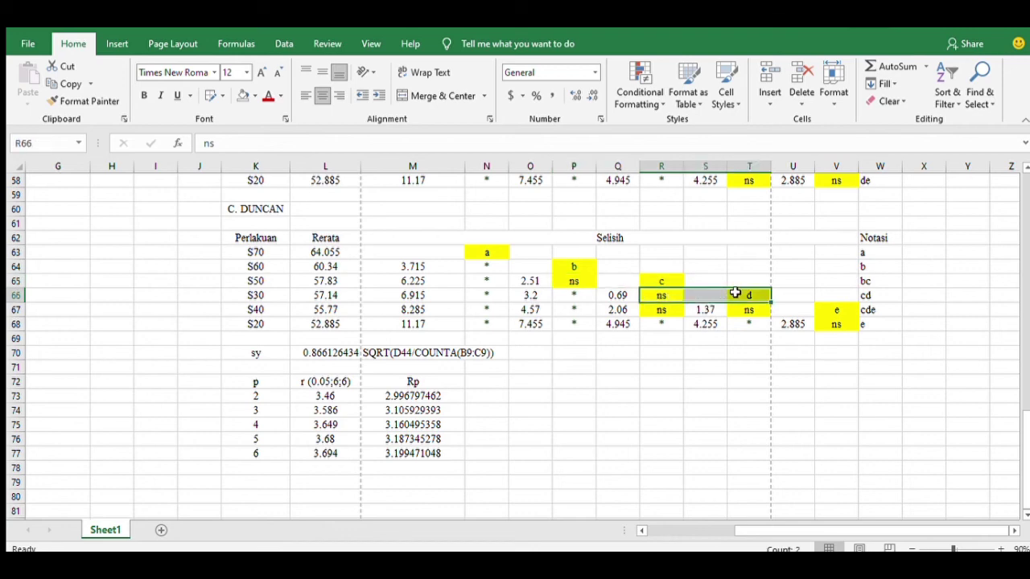
drag(666, 312, 829, 308)
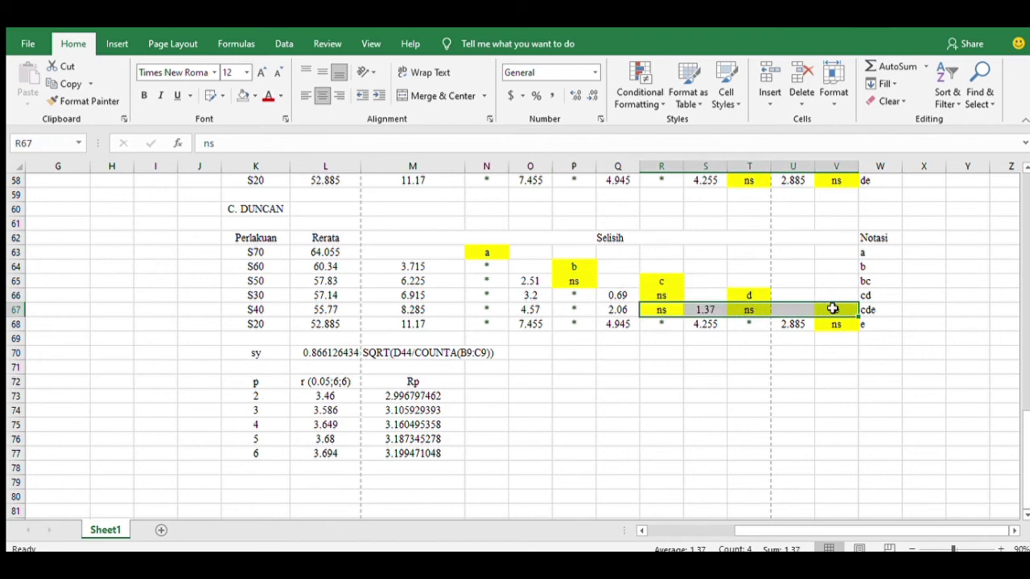
click(834, 325)
click(732, 350)
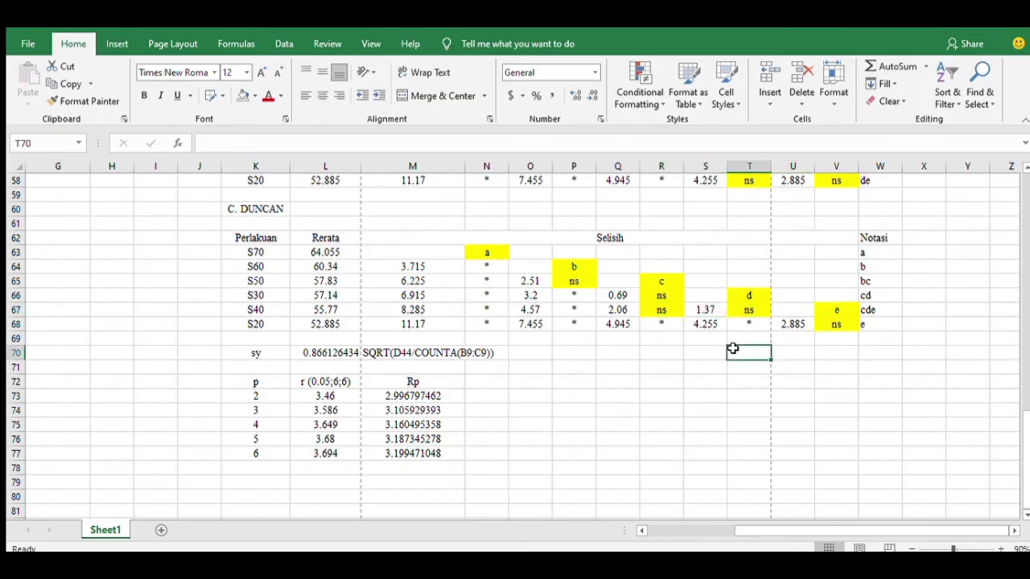
Step: Review the worksheet from the vitamin C data table through the single-factor SUMMARY and ANOVA output
scroll(731, 349, up, 1)
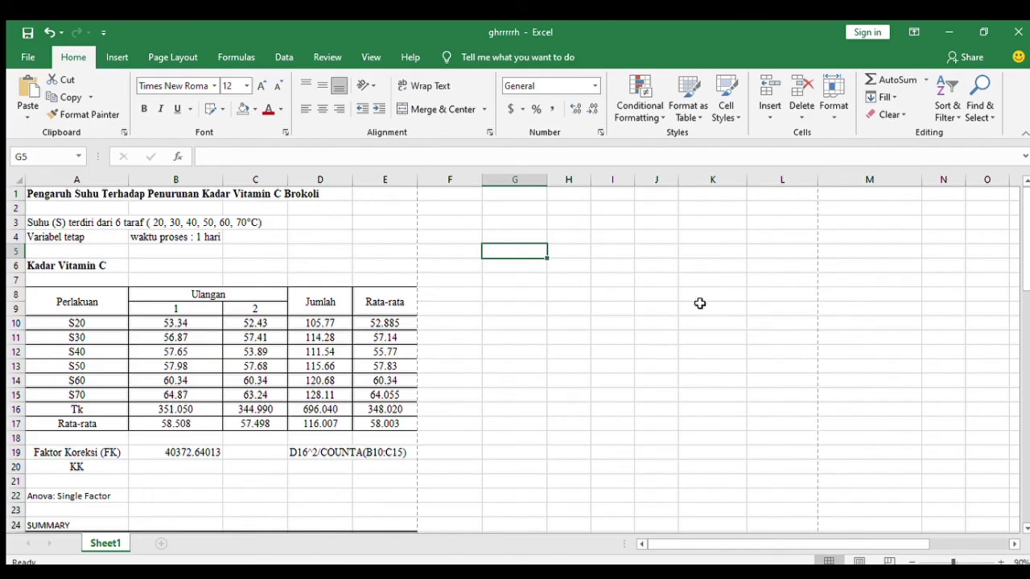
scroll(616, 324, down, 6)
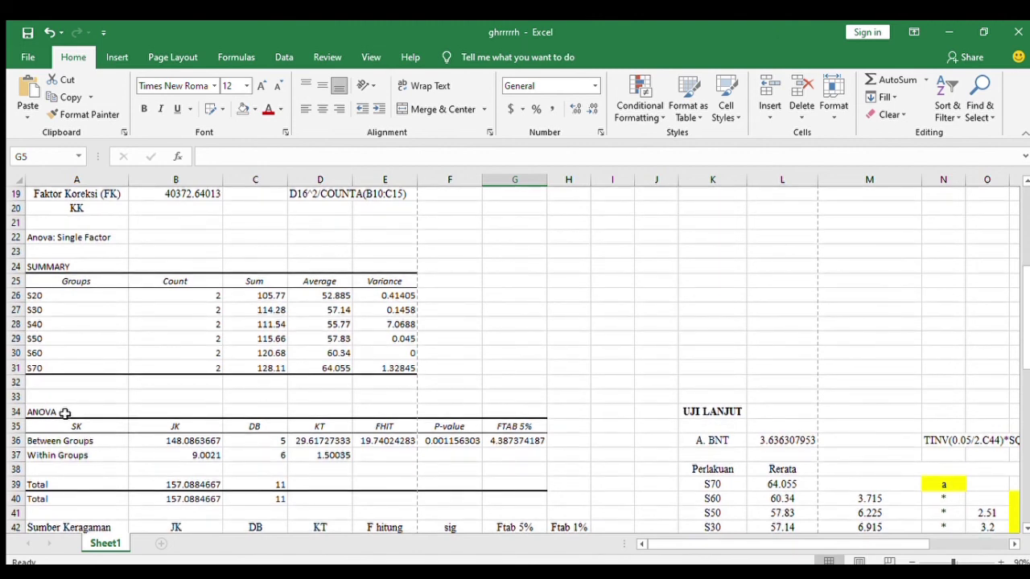
click(65, 412)
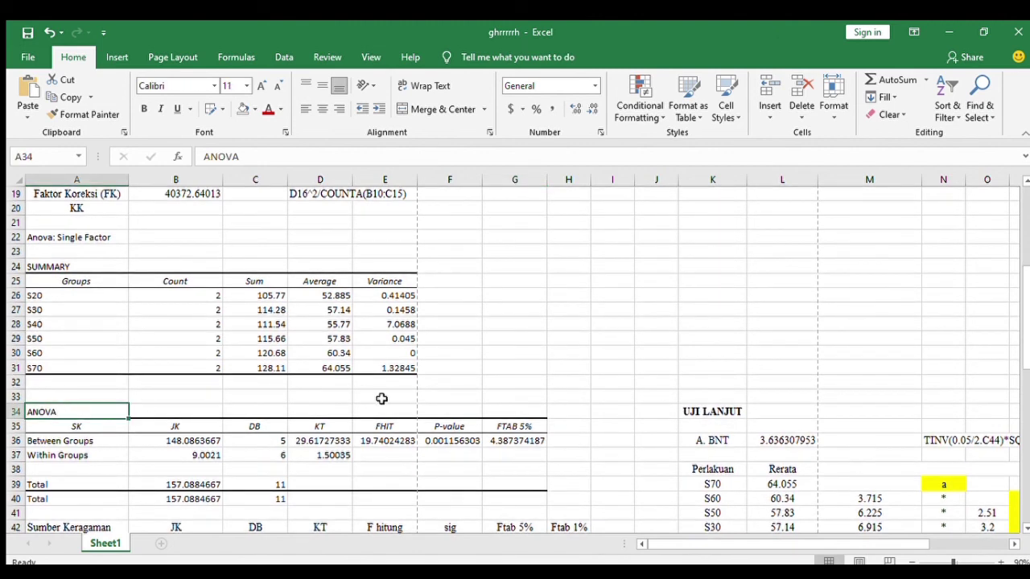
scroll(381, 398, down, 2)
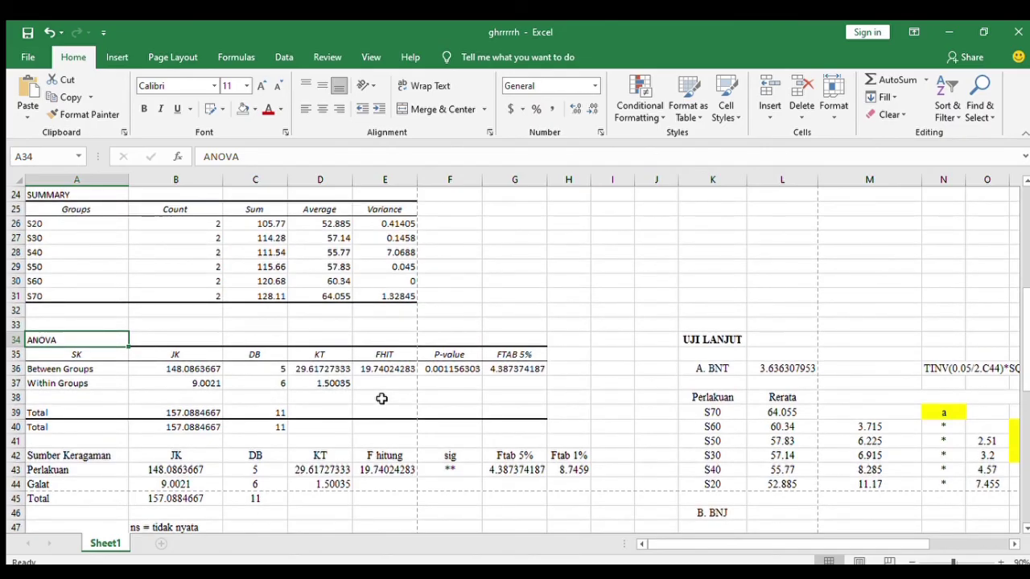
scroll(381, 398, up, 3)
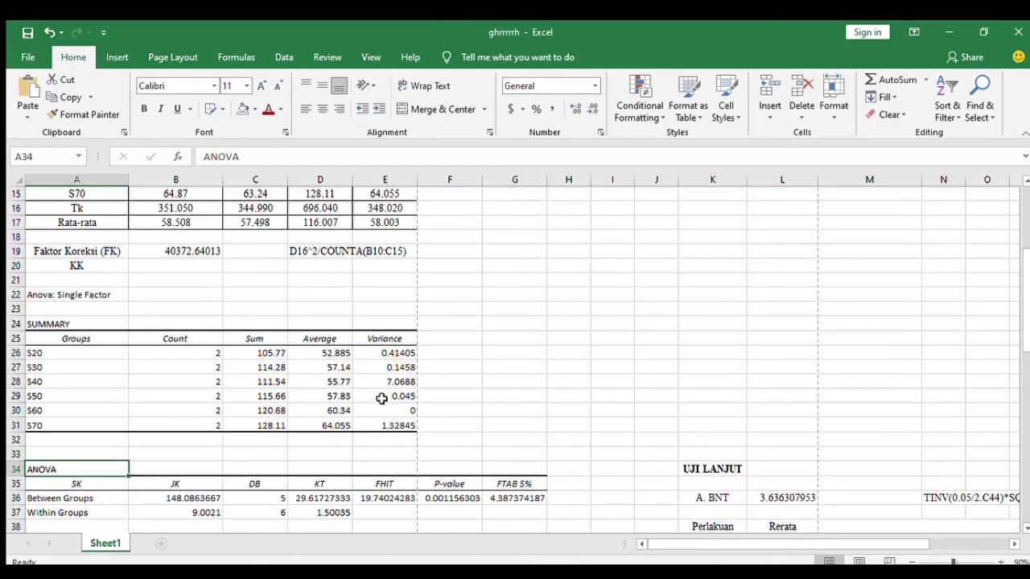
Step: Compare the treatment DB in C43 with the Between Groups DB in C36, and inspect the significance formula in F43
scroll(378, 402, down, 4)
click(264, 422)
scroll(264, 422, down, 2)
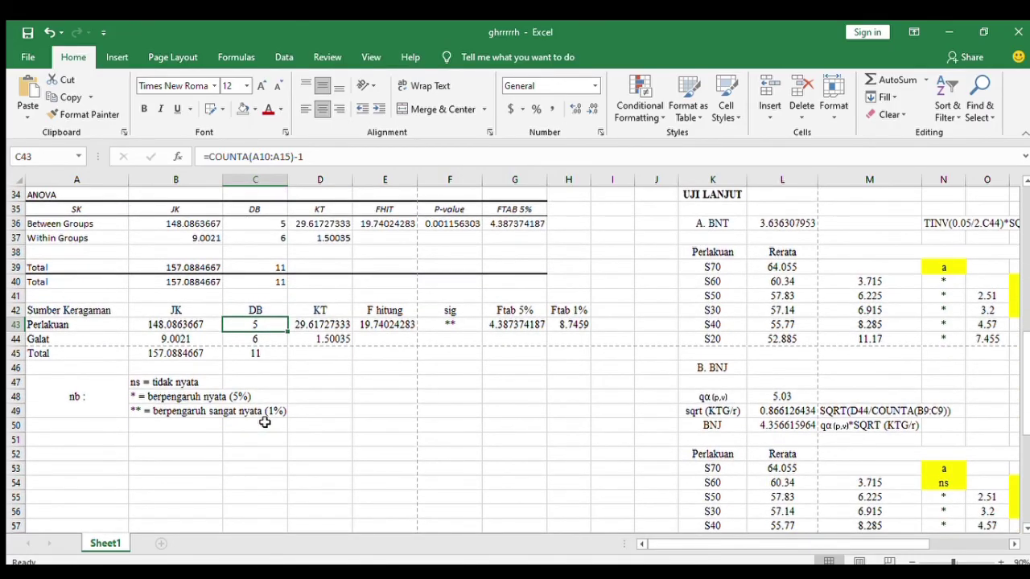
scroll(264, 422, up, 2)
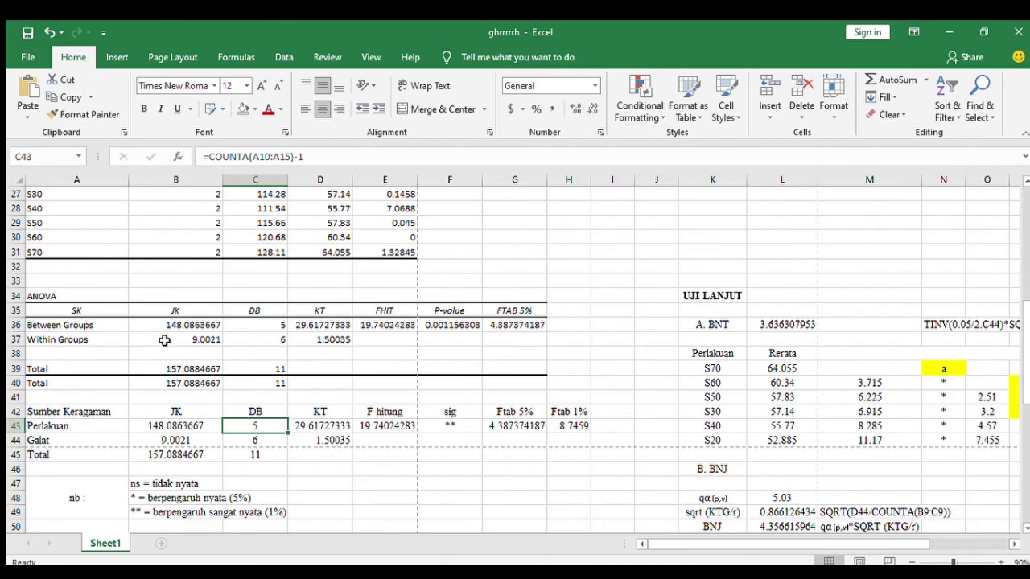
click(272, 324)
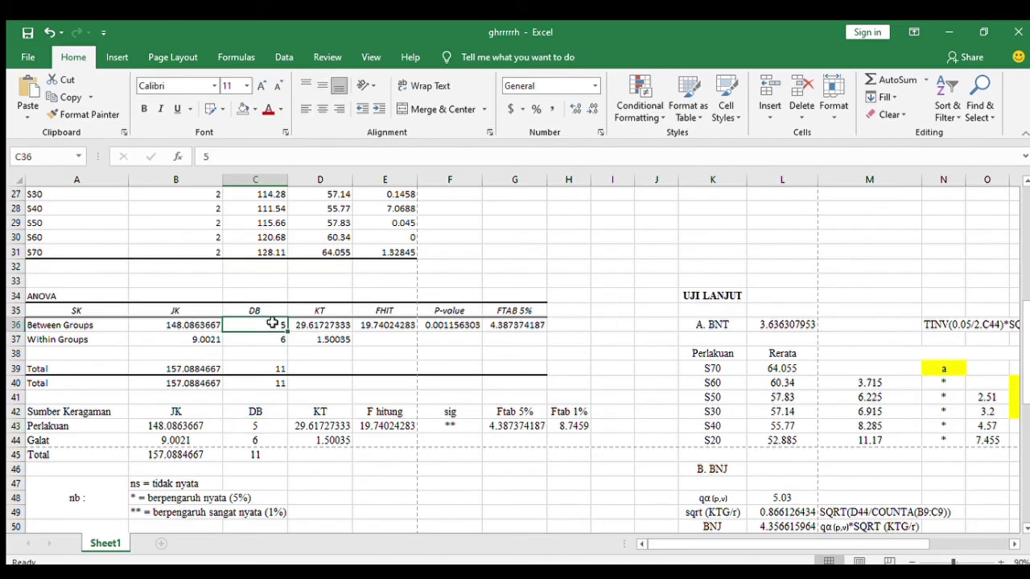
scroll(322, 377, down, 1)
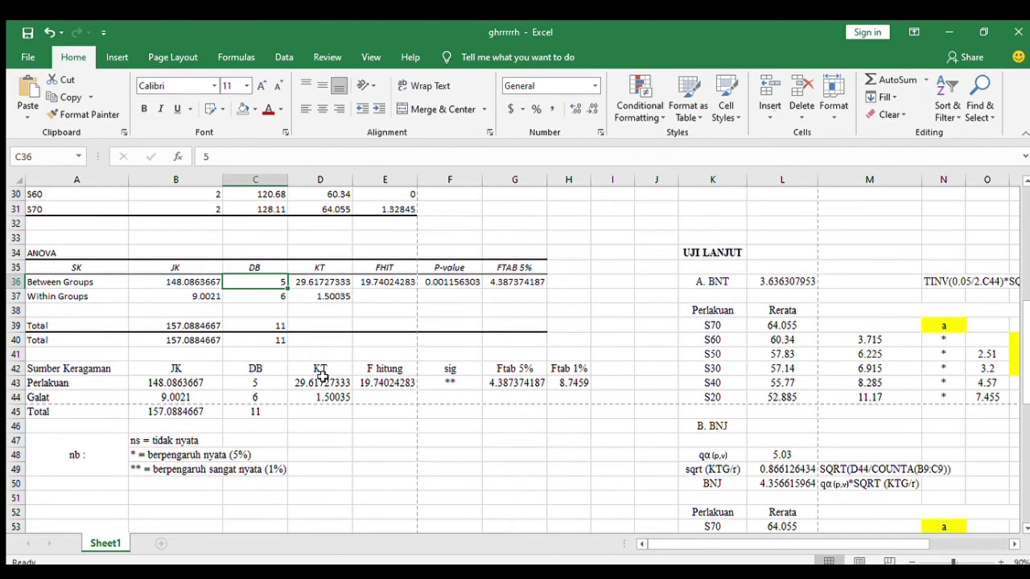
click(453, 382)
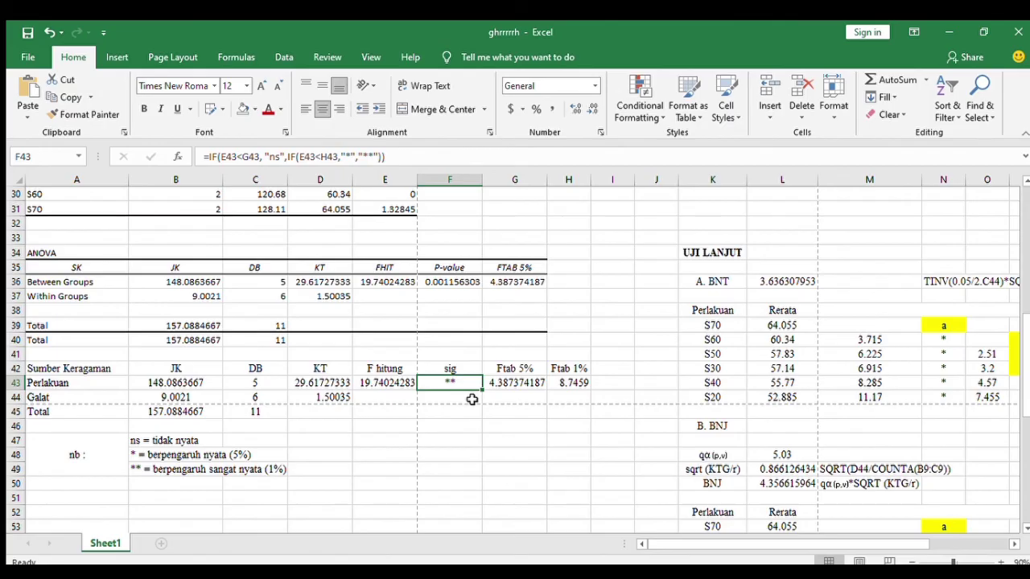
Step: Look over the UJI LANJUT section, covering the BNT, BNJ and Duncan headings and their difference tables
scroll(688, 452, right, 5)
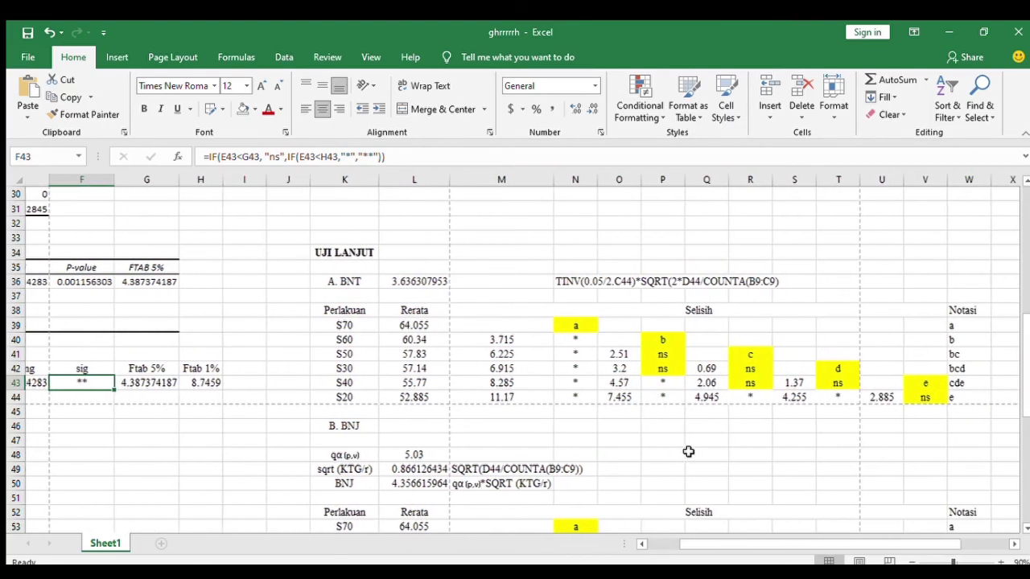
scroll(687, 452, right, 1)
scroll(688, 452, left, 1)
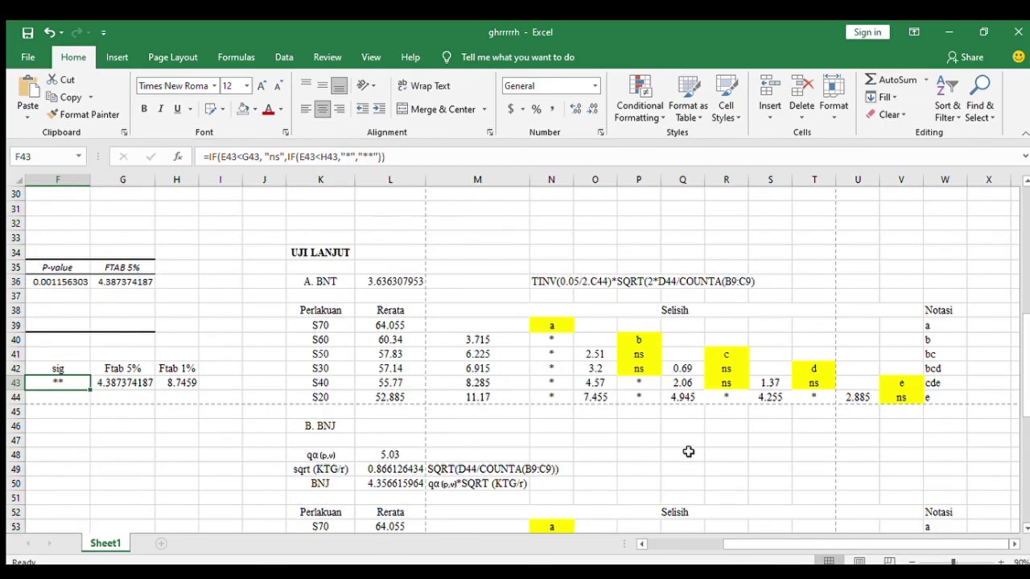
scroll(688, 452, down, 3)
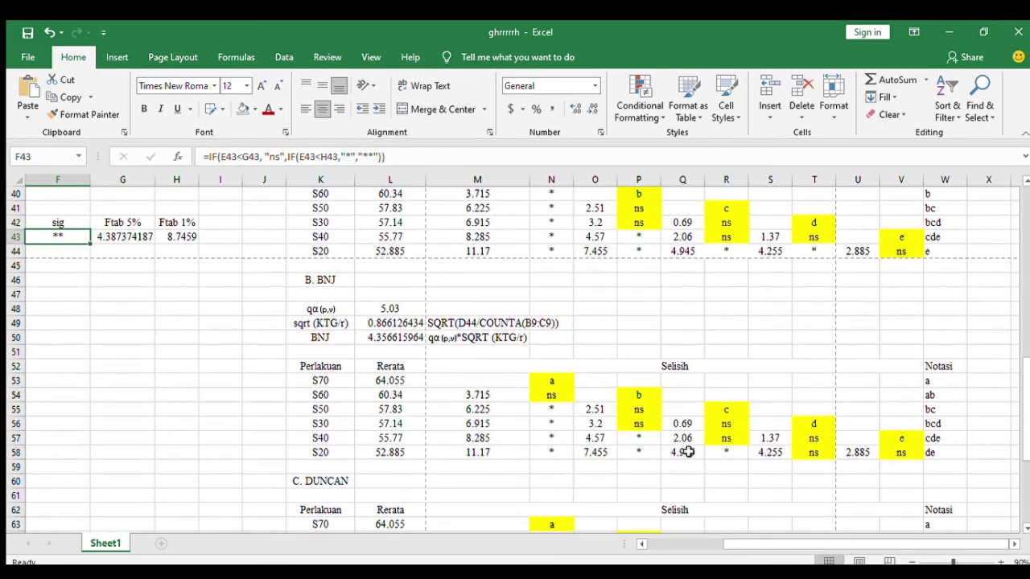
scroll(688, 452, up, 3)
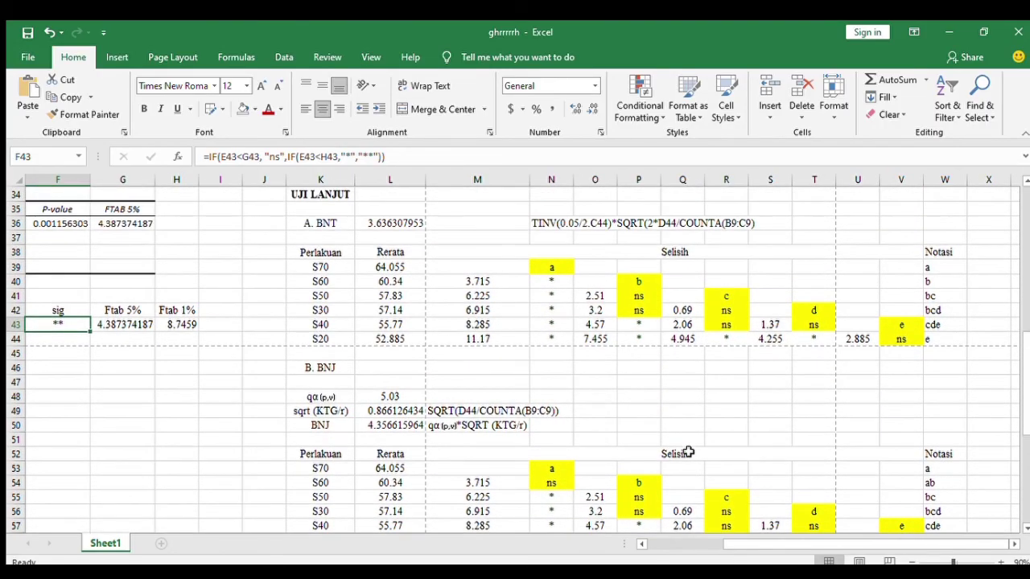
scroll(687, 453, up, 1)
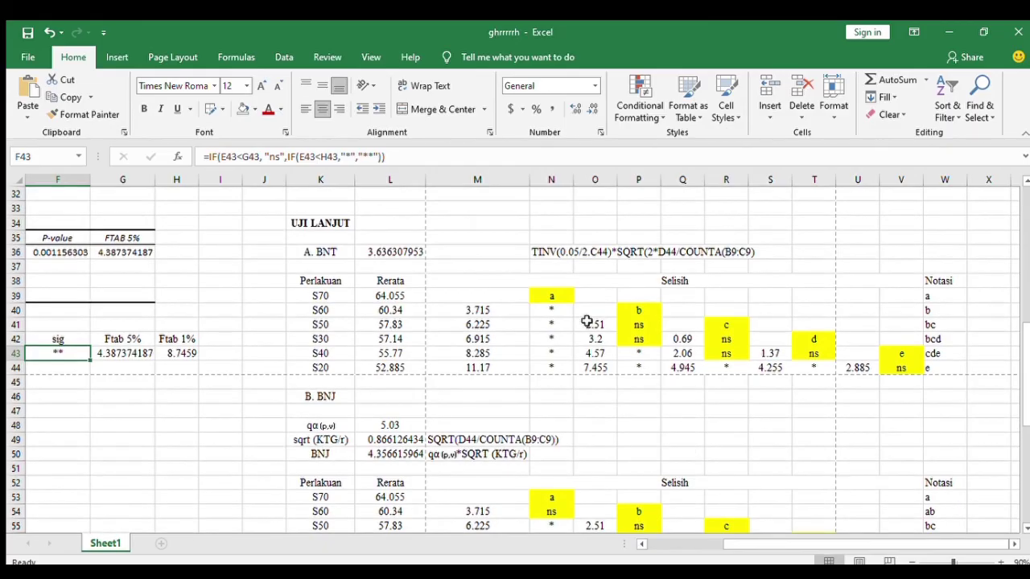
click(333, 250)
click(348, 394)
scroll(349, 393, down, 5)
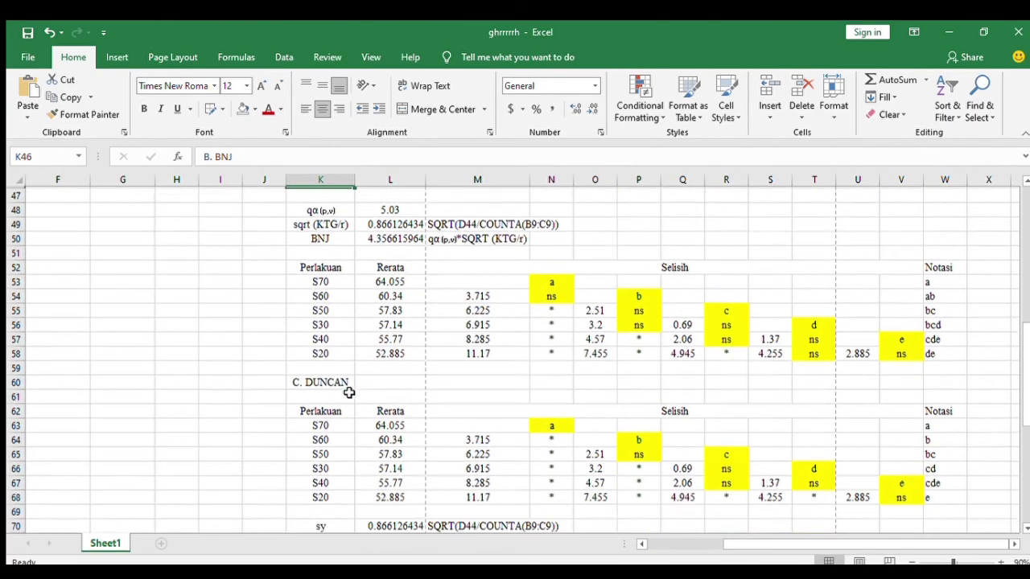
click(341, 364)
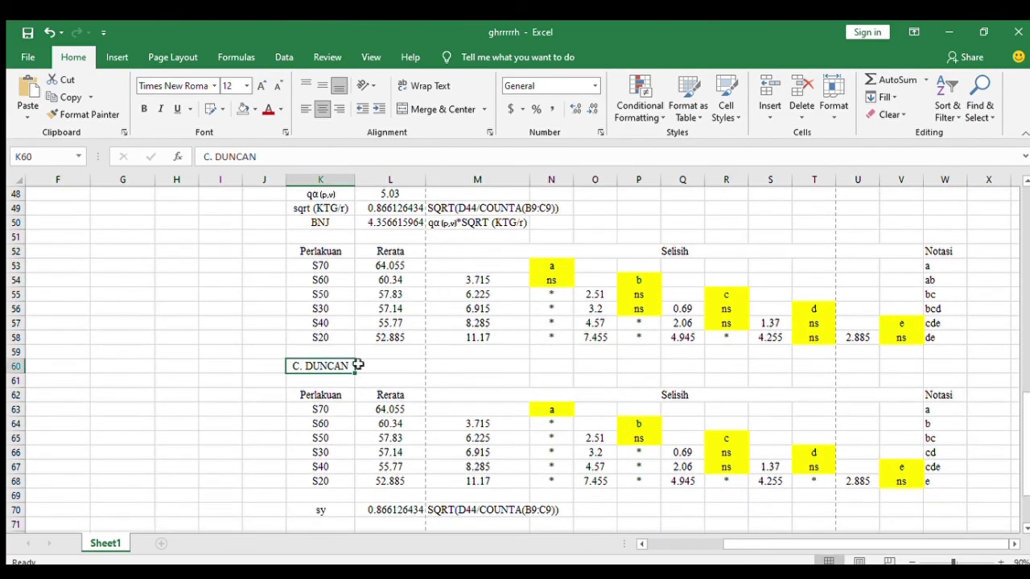
Step: Examine the Duncan Selisih table and its Rp values alongside the BNJ table
click(542, 395)
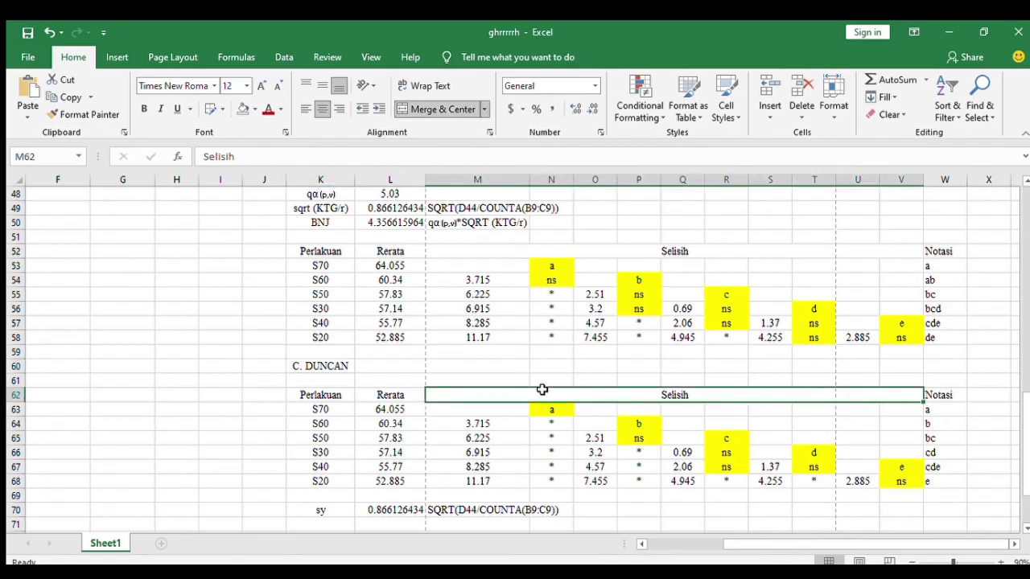
scroll(542, 389, down, 2)
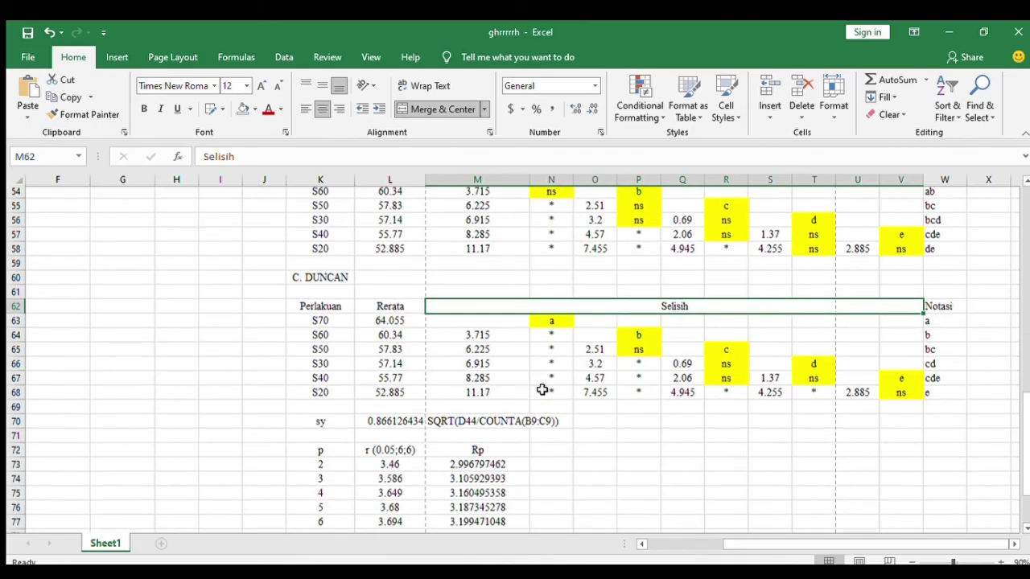
scroll(542, 389, up, 3)
click(542, 389)
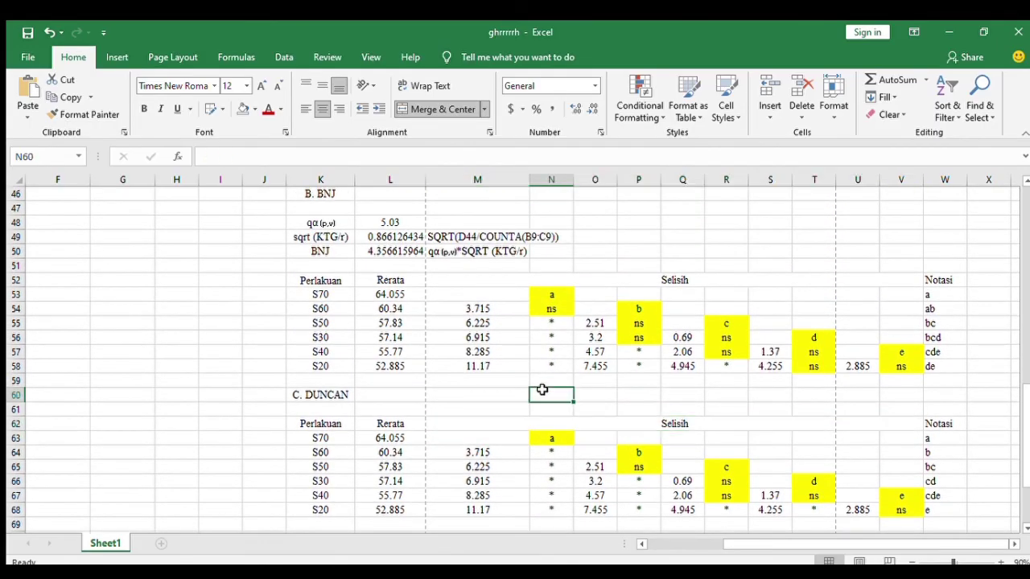
scroll(542, 389, down, 4)
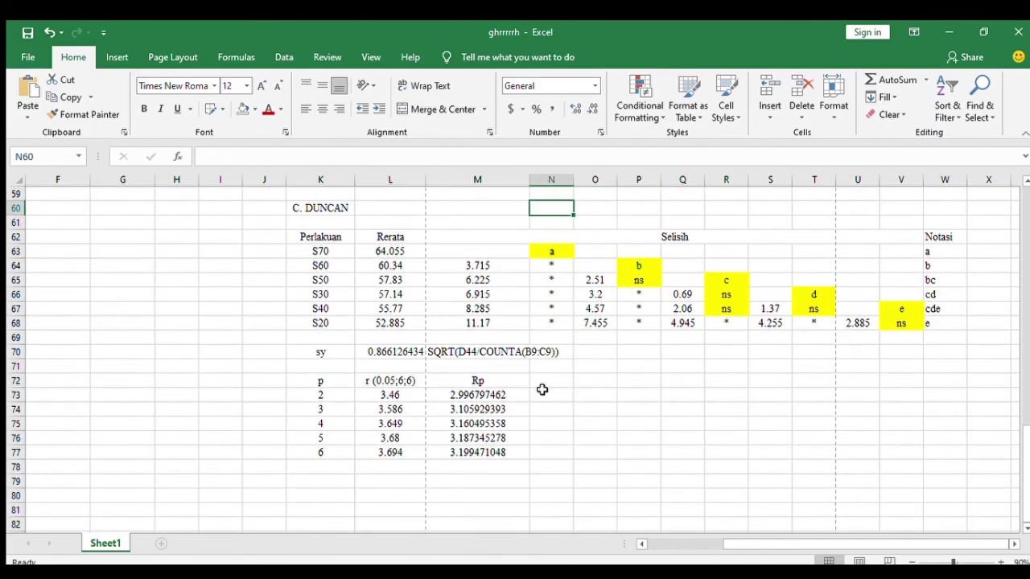
Step: Compare the Notasi letters of treatments S70 and S60 in the BNJ table, cells W53 and W54
scroll(417, 300, up, 3)
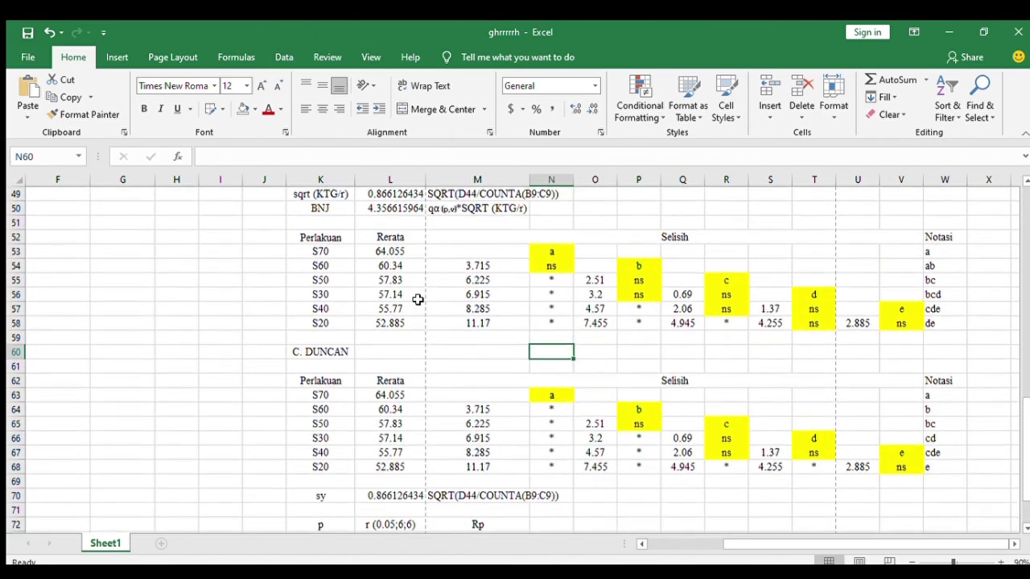
scroll(418, 299, up, 2)
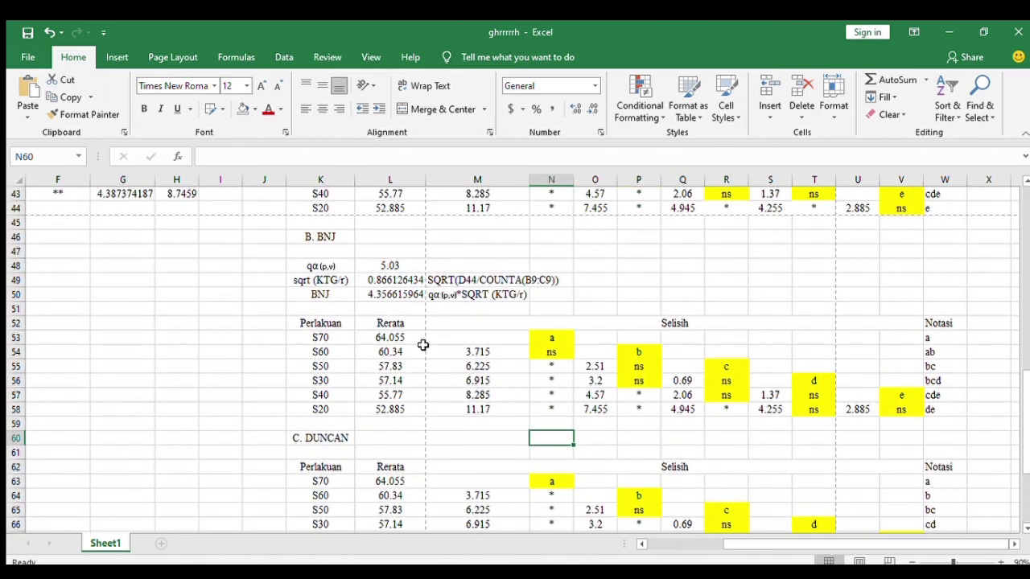
click(343, 337)
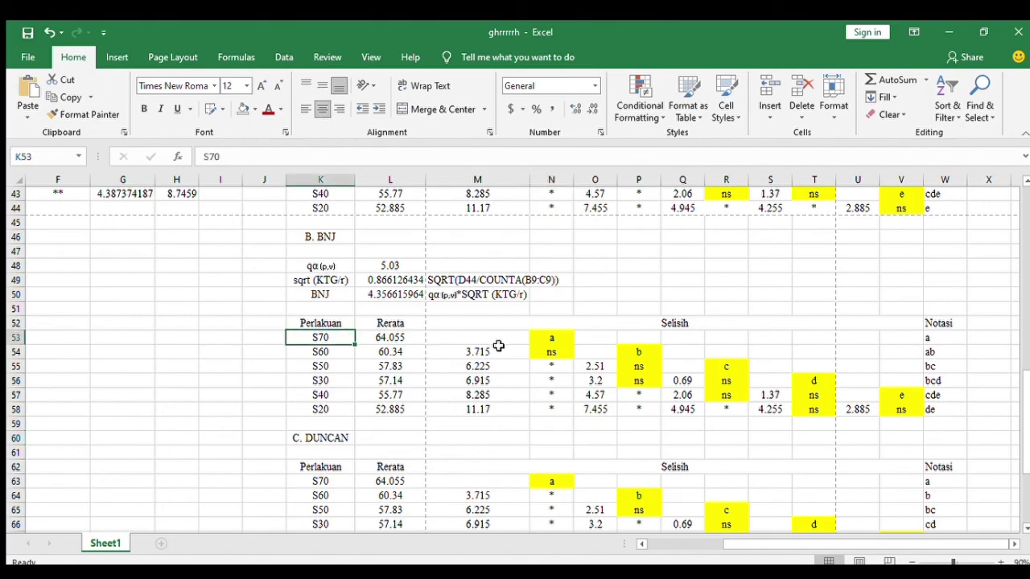
click(945, 339)
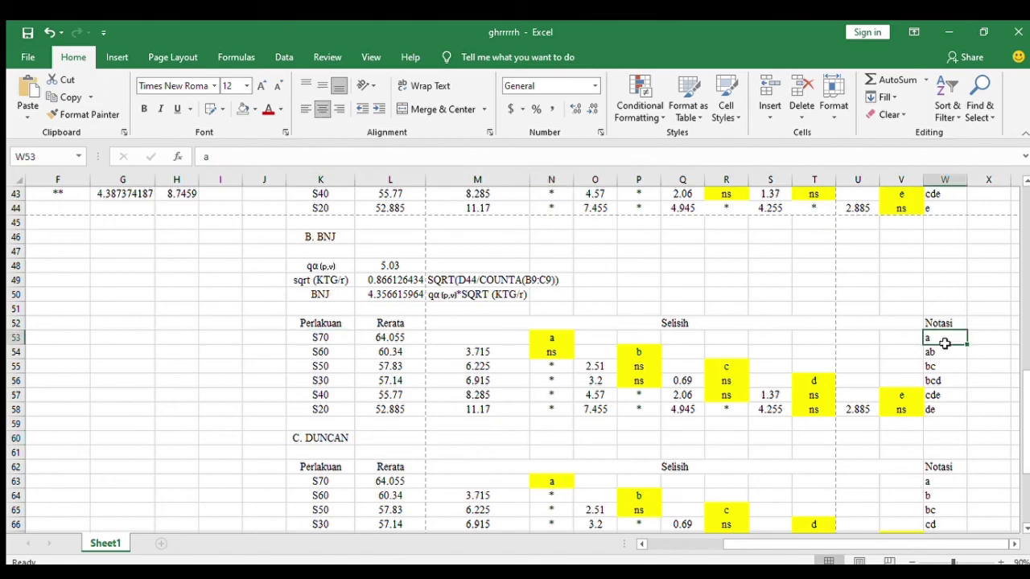
click(332, 352)
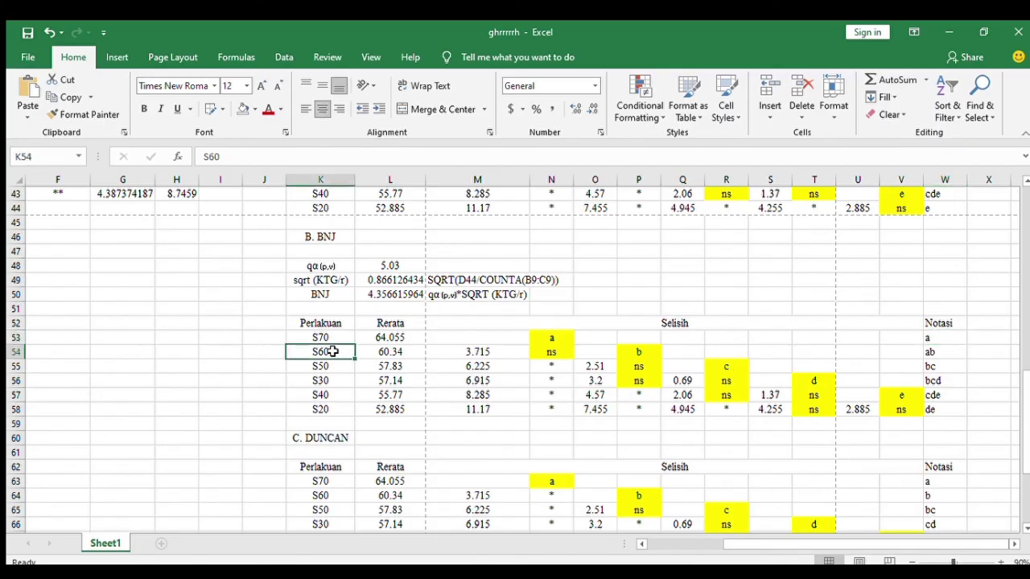
click(939, 352)
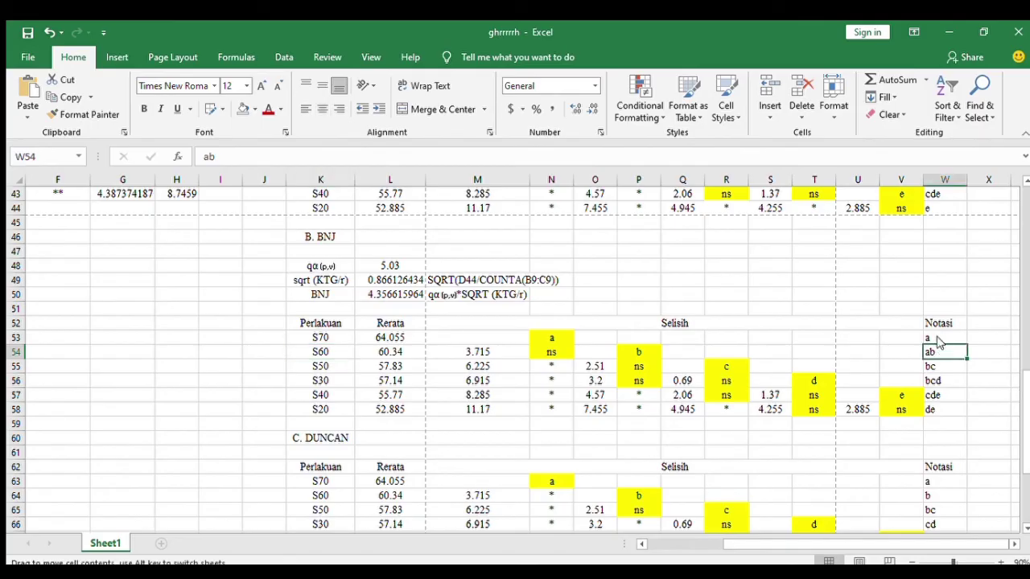
click(942, 338)
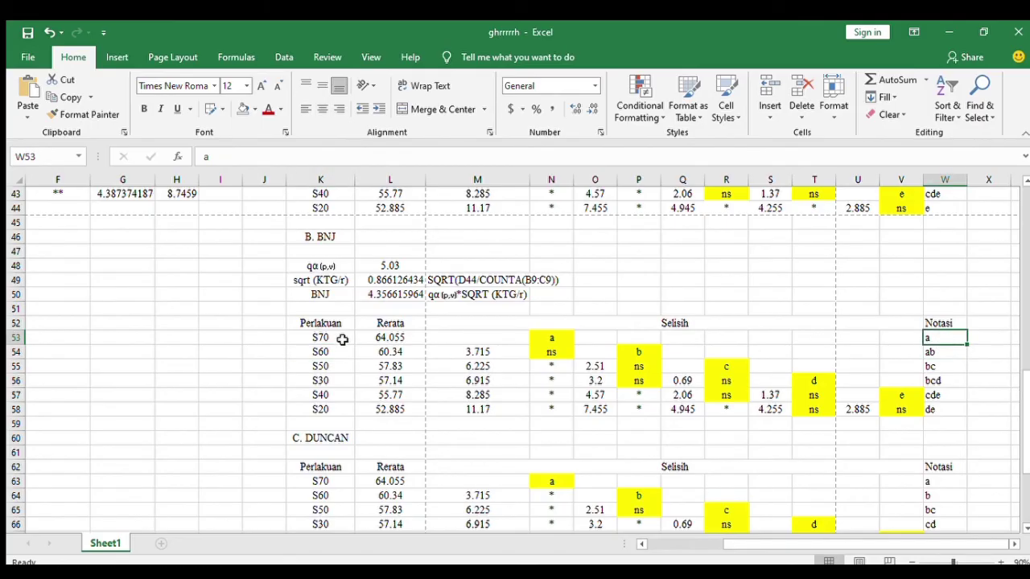
Step: Compare treatment S70 with treatment S20 and its Notasi entry in W58 of the BNJ table
click(342, 339)
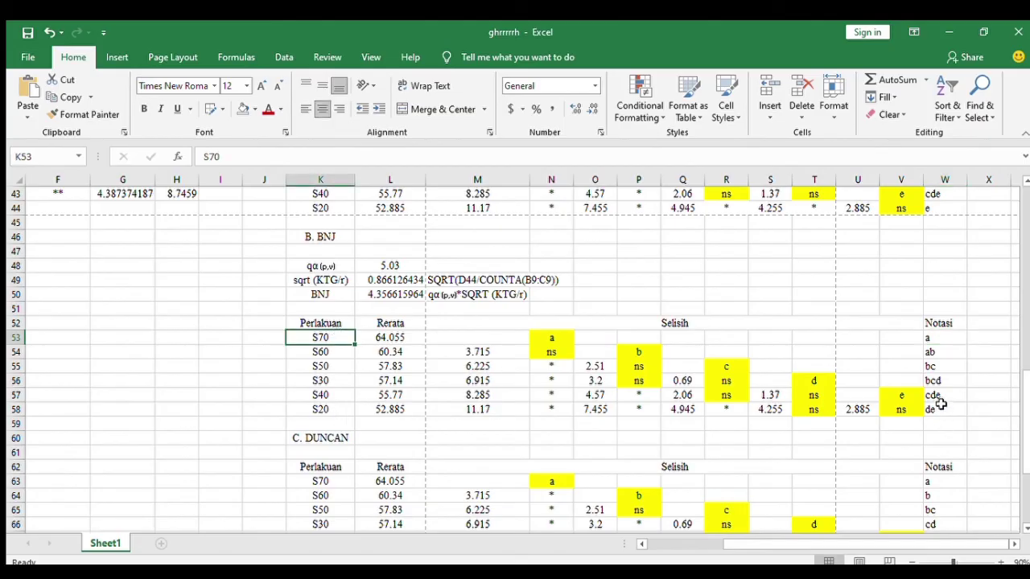
click(941, 406)
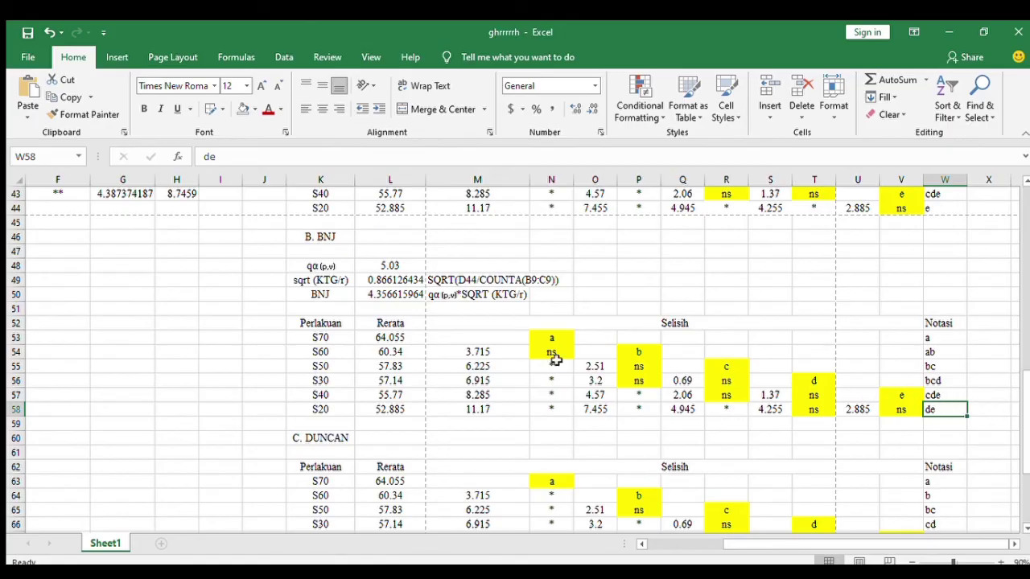
click(351, 412)
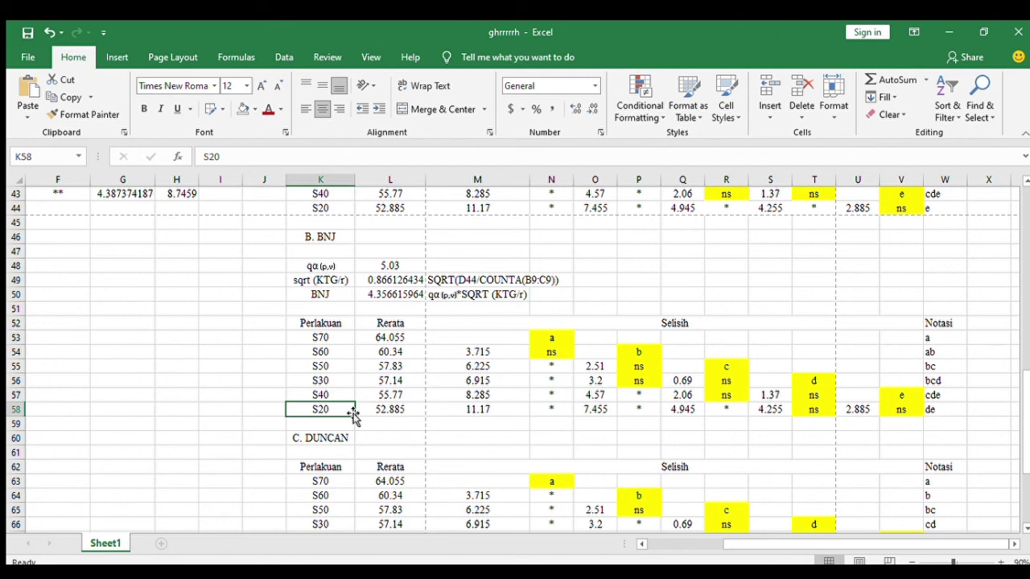
click(629, 393)
scroll(630, 393, down, 1)
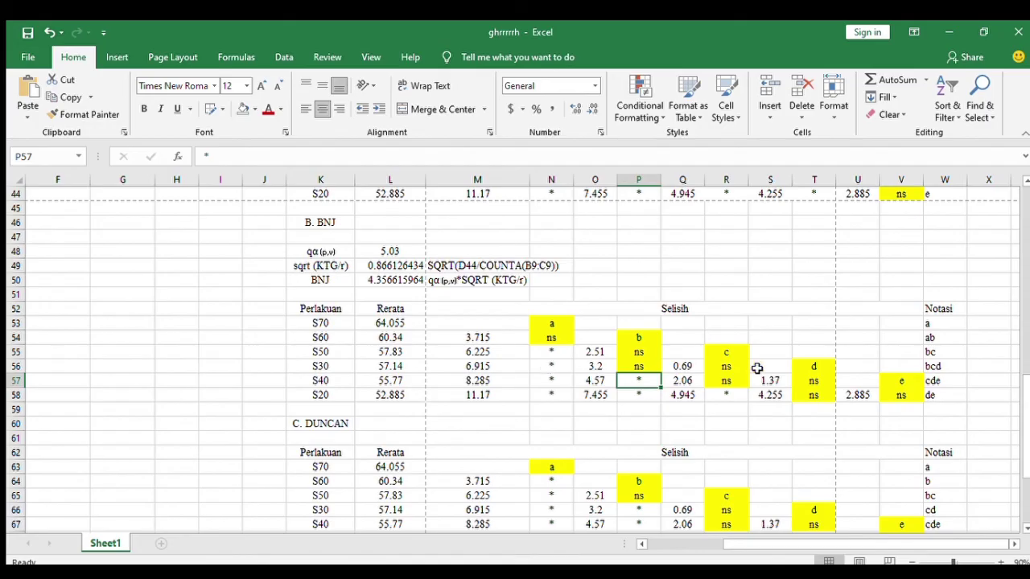
Step: Inspect treatment S70 and its Rerata value in L53 of the BNJ table, alongside the Duncan table
scroll(644, 349, down, 1)
ctrl+scroll(325, 338, up, 3)
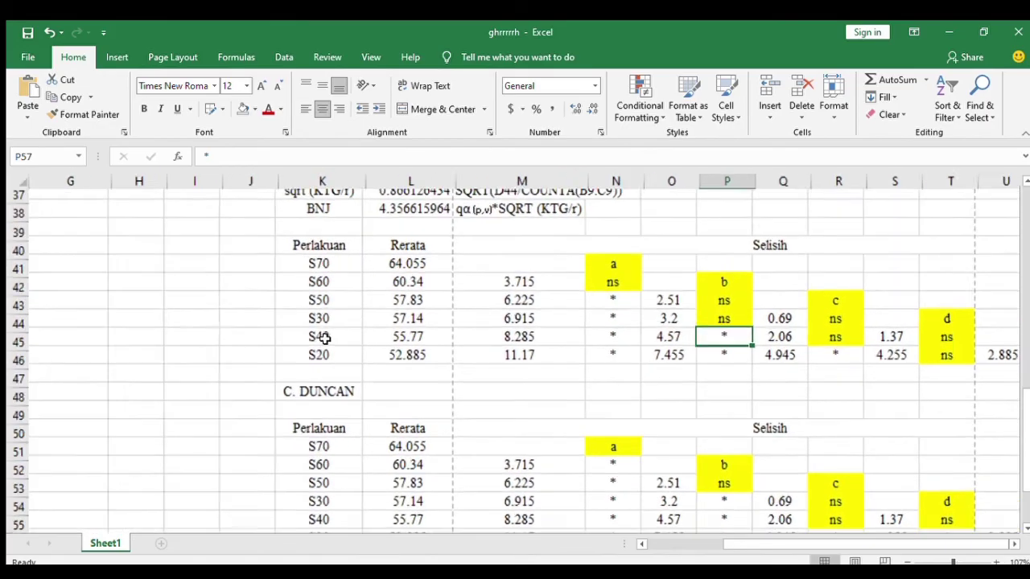
click(362, 262)
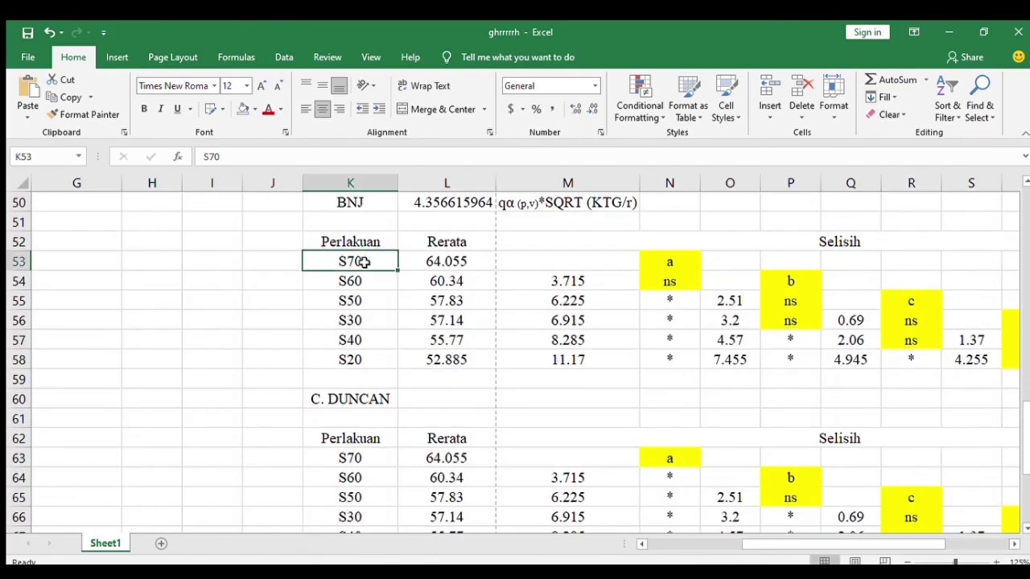
click(446, 263)
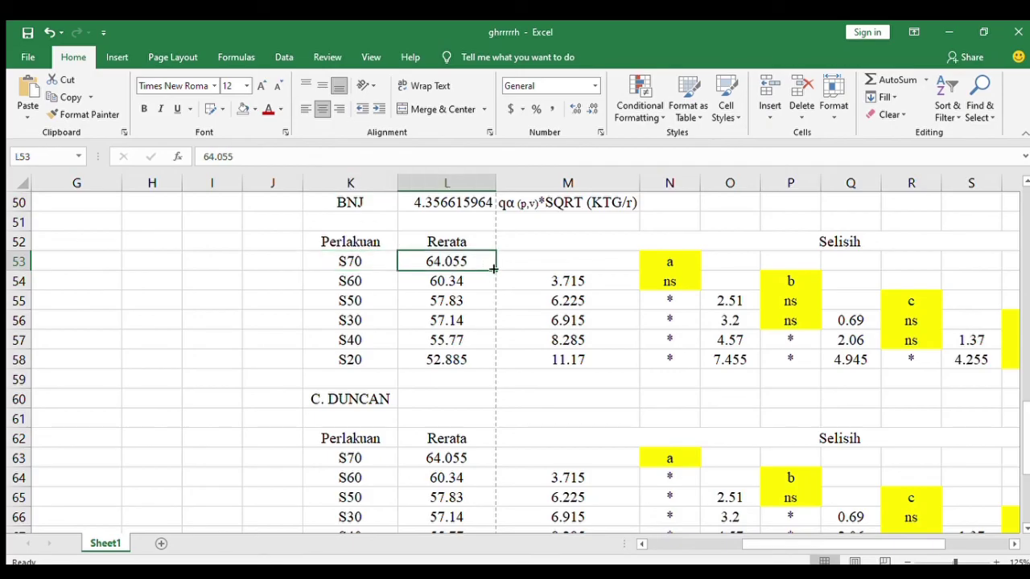
scroll(477, 261, down, 1)
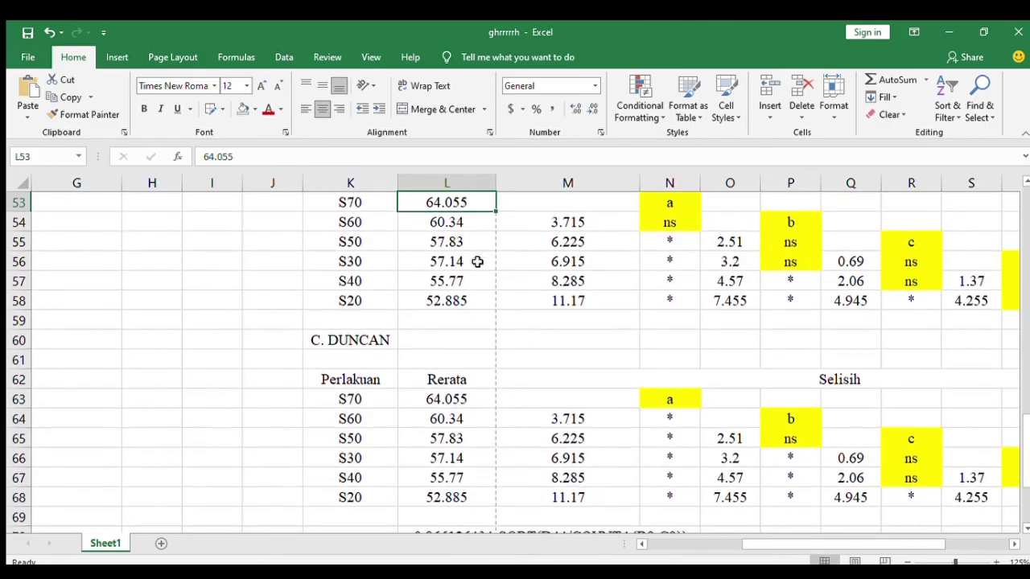